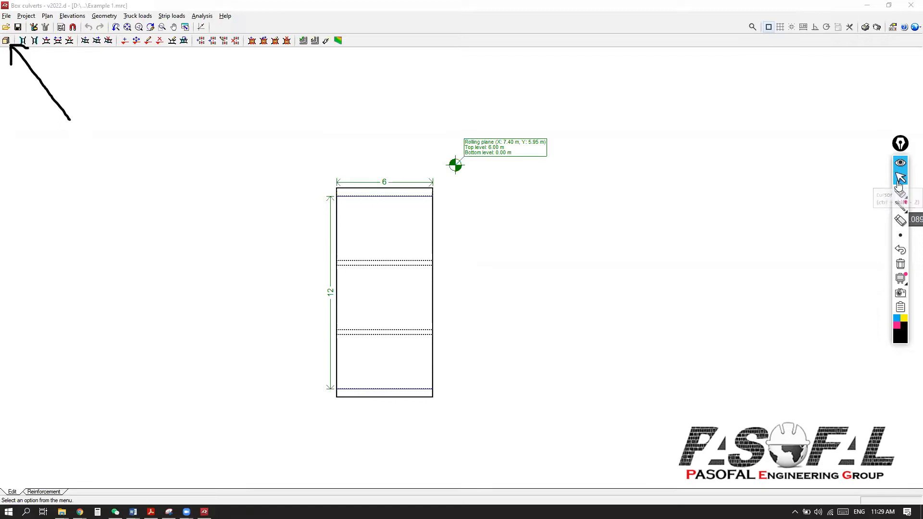
- View the Example 1 culvert in 3D from another angle, and return to the plan view
click(6, 40)
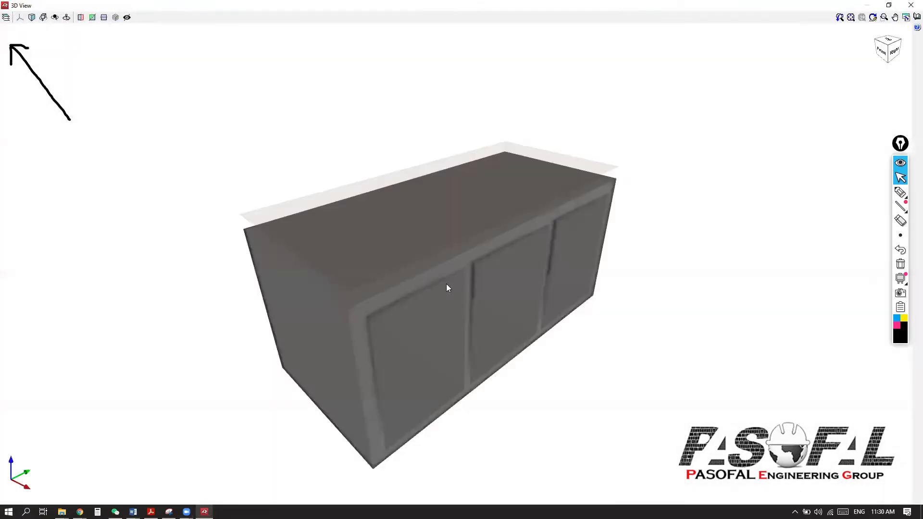
scroll(481, 260, up, 2)
scroll(525, 233, down, 2)
drag(426, 255, 476, 220)
click(911, 4)
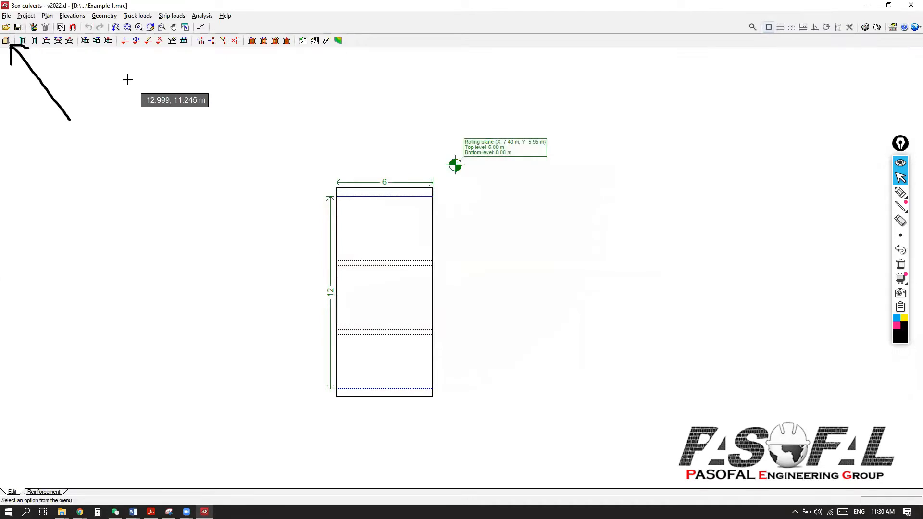
- Open the Example 2 project, the culvert with trapezoidal section, and inspect its opening in the 3D view
click(7, 16)
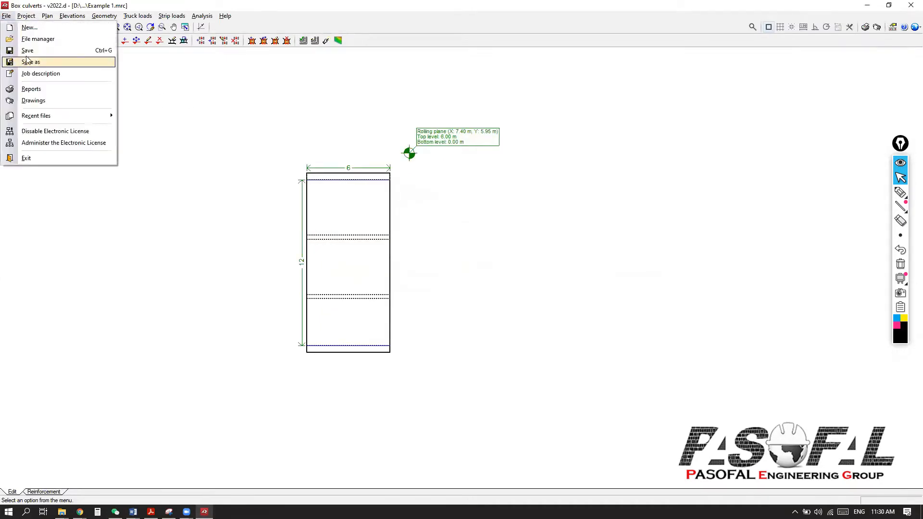
click(30, 38)
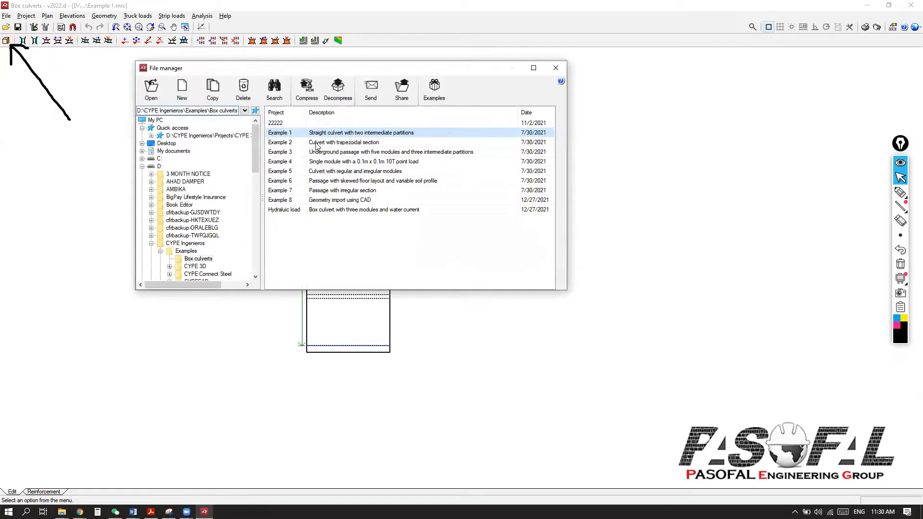
click(317, 143)
click(158, 99)
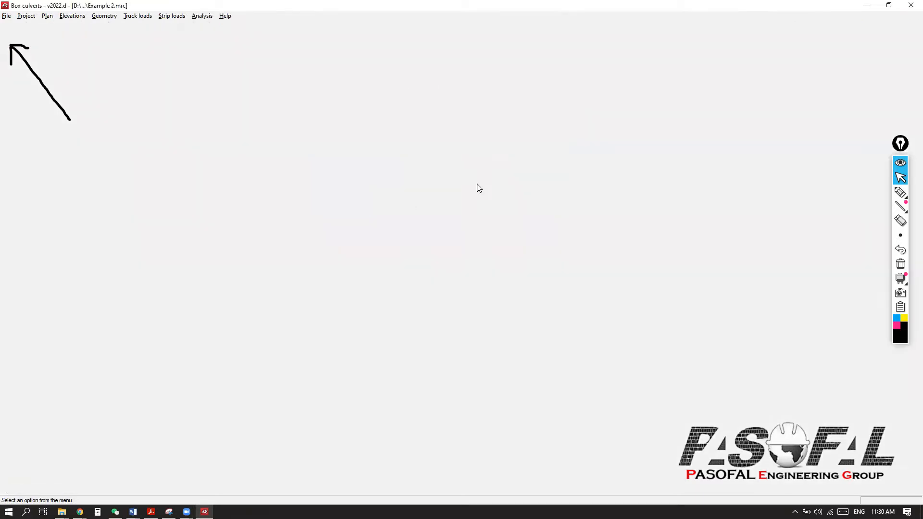
scroll(393, 276, down, 4)
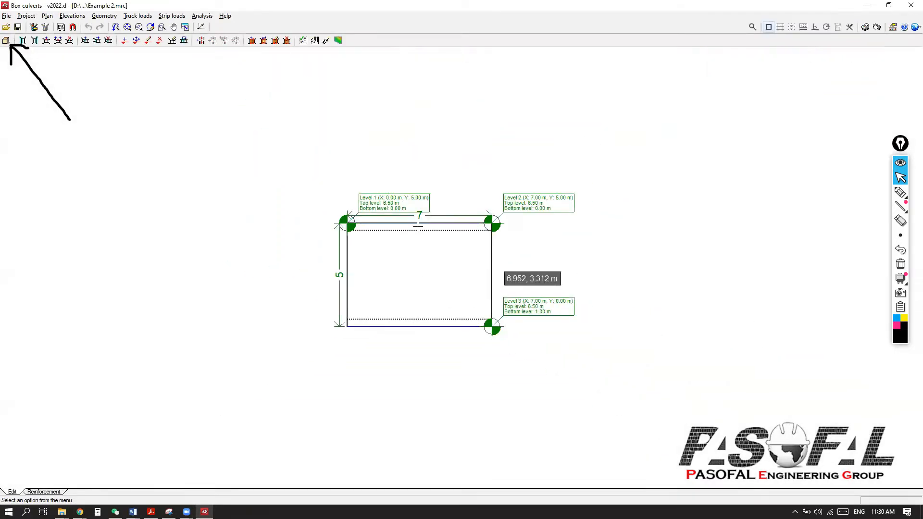
click(7, 41)
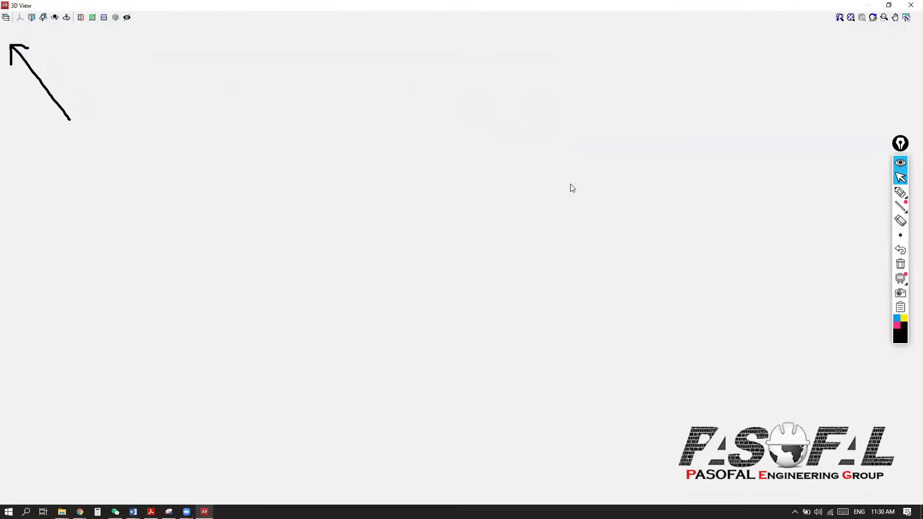
scroll(482, 270, up, 6)
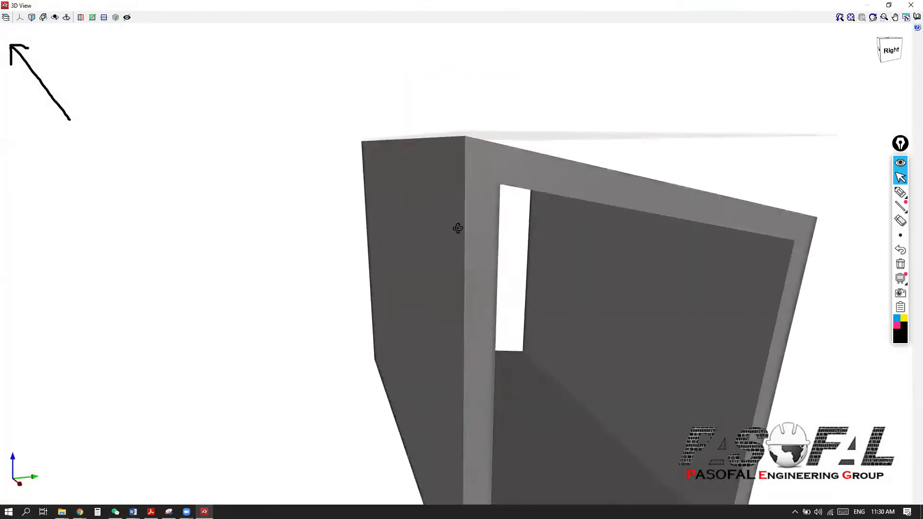
scroll(436, 196, down, 6)
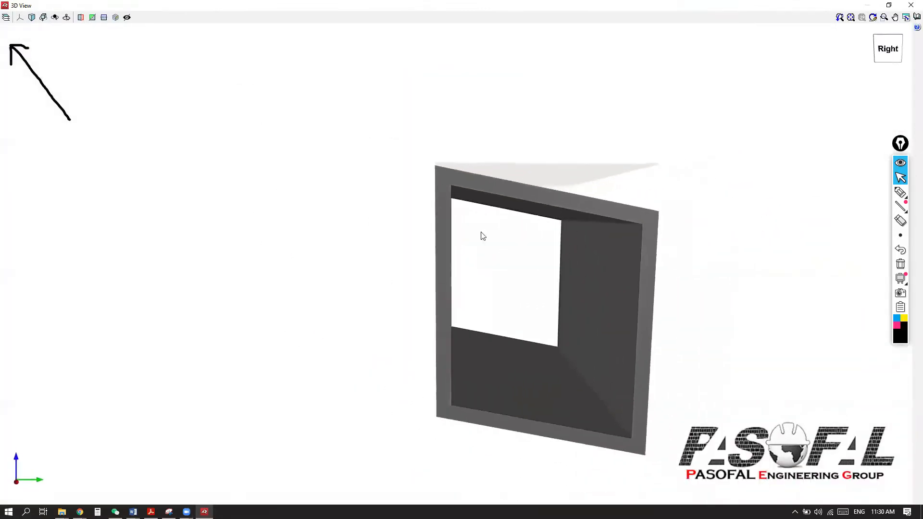
click(912, 5)
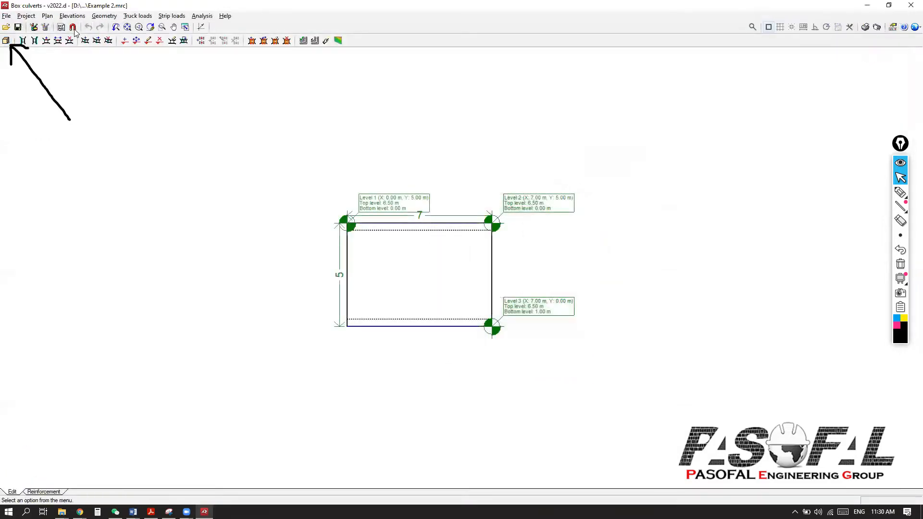
- Open the Example 4 single-module project with the 10T point load and inspect it in the 3D view
click(6, 27)
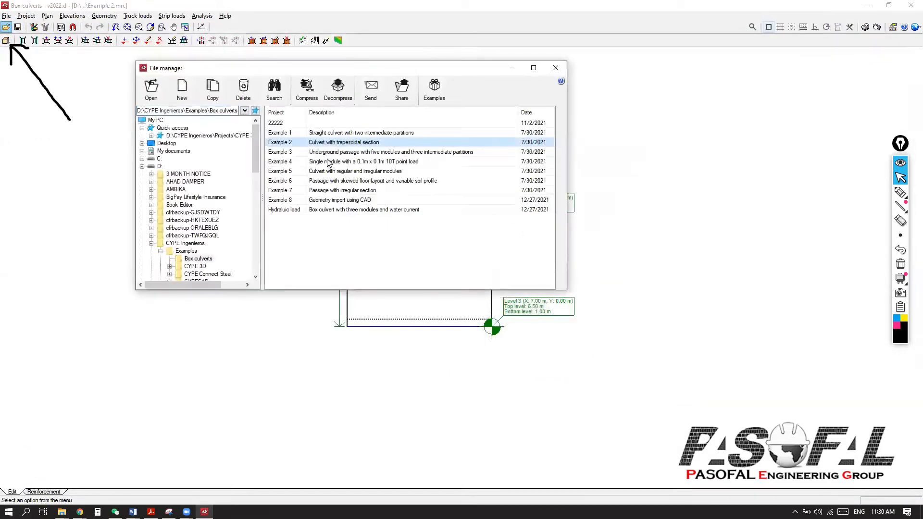
click(329, 162)
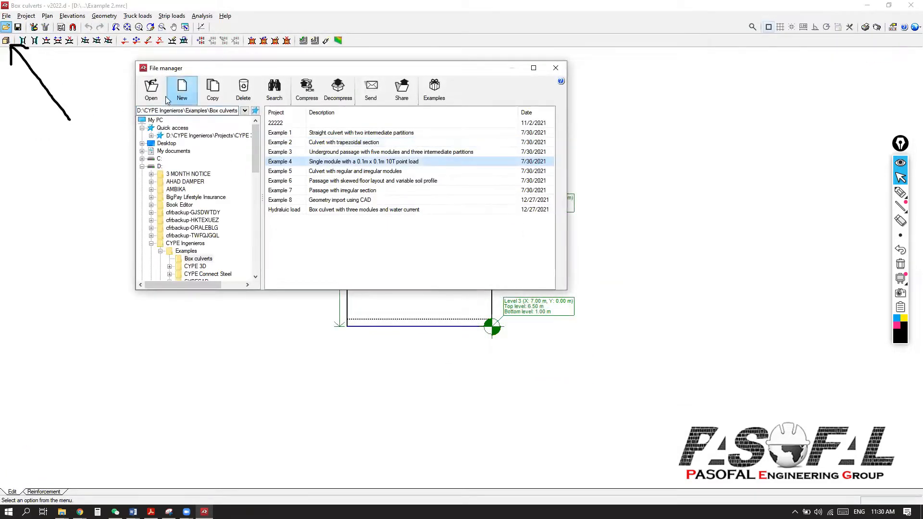
click(151, 89)
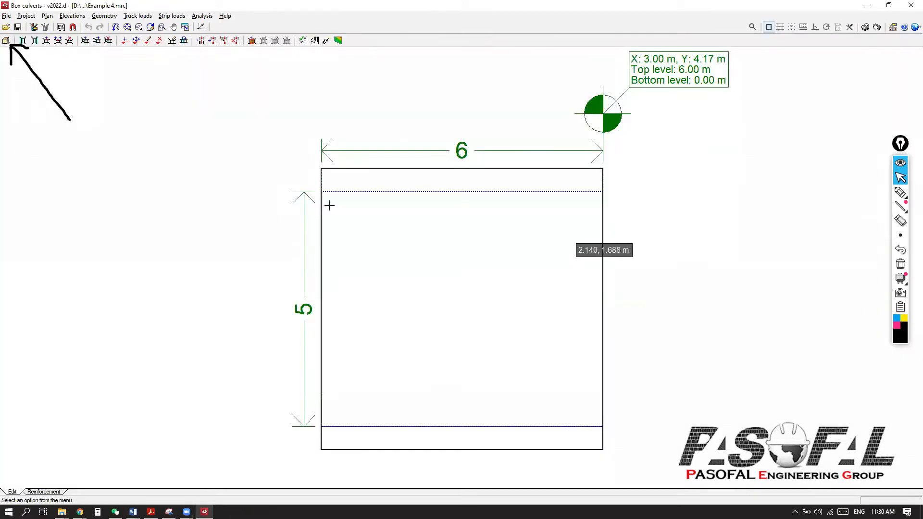
click(6, 40)
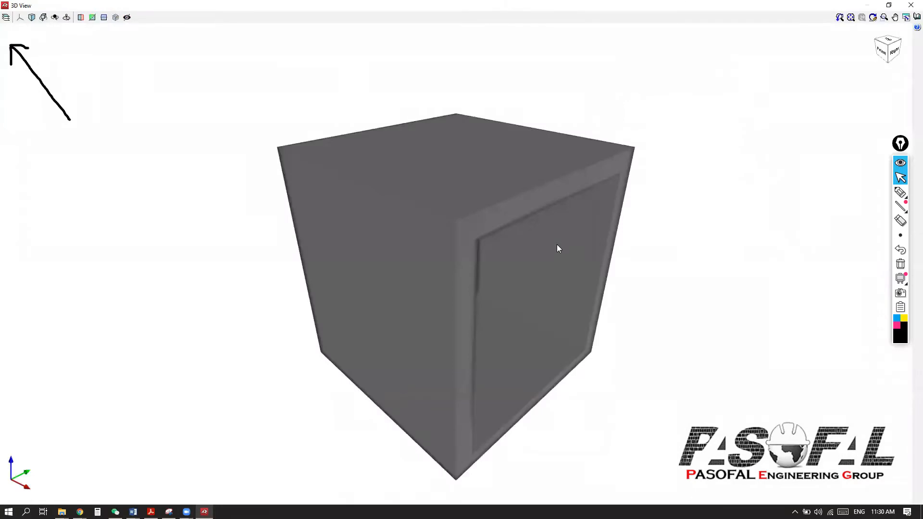
scroll(556, 245, down, 3)
mouse_move(455, 251)
mouse_down()
mouse_move(417, 239)
mouse_move(562, 297)
mouse_up()
click(911, 5)
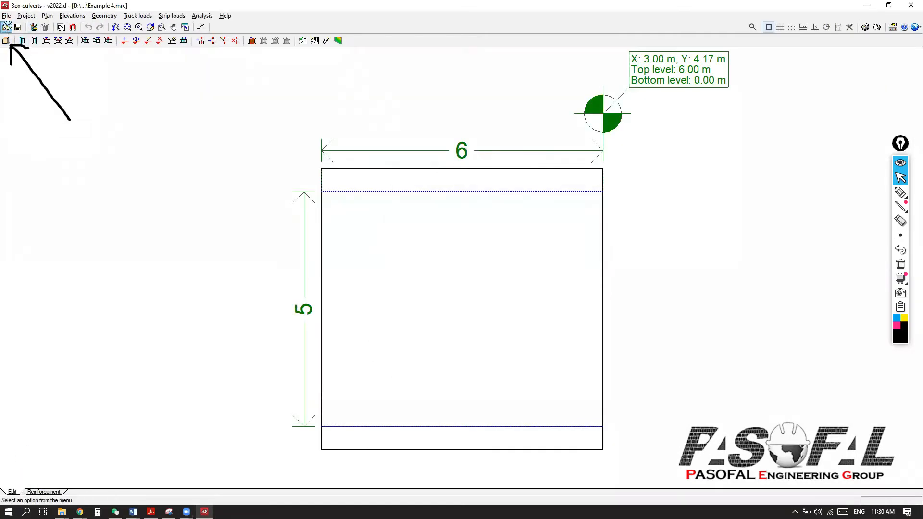
- Open the Example 5 project with regular and irregular modules and inspect the culvert in the 3D view
click(6, 27)
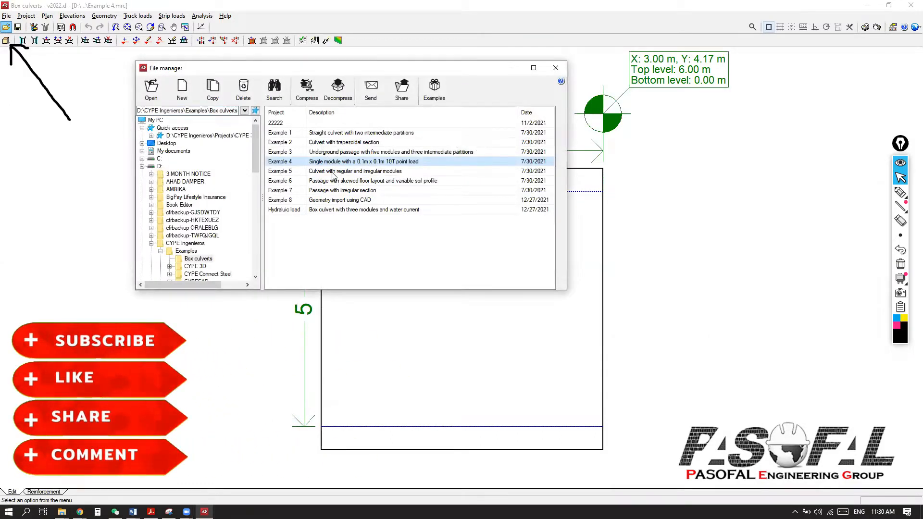
click(333, 172)
click(151, 89)
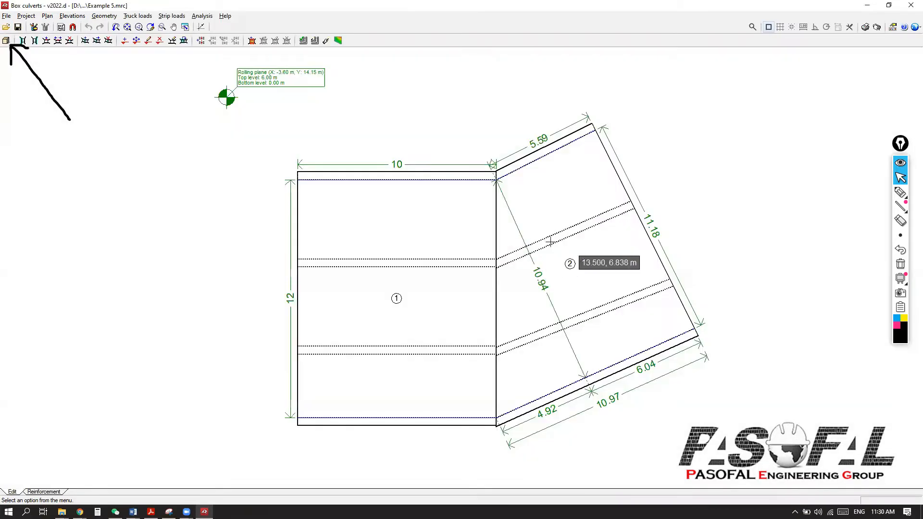
click(5, 42)
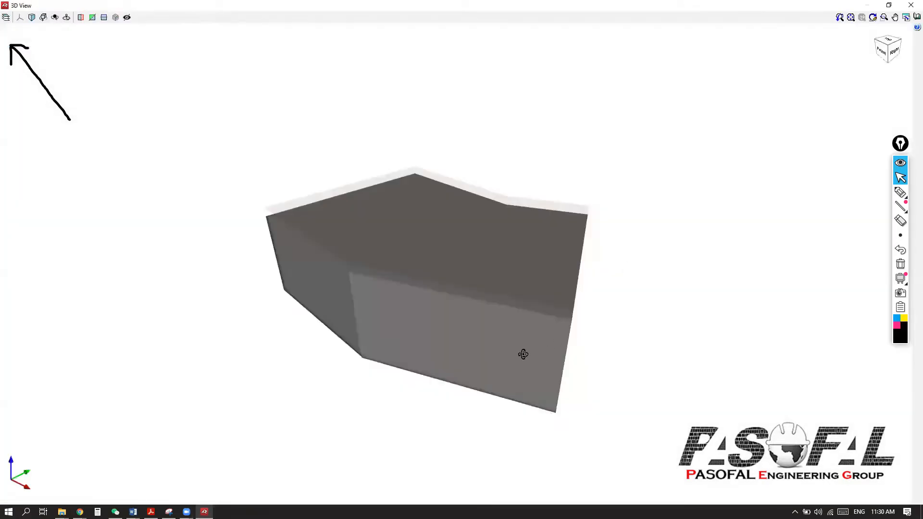
drag(413, 312, 337, 366)
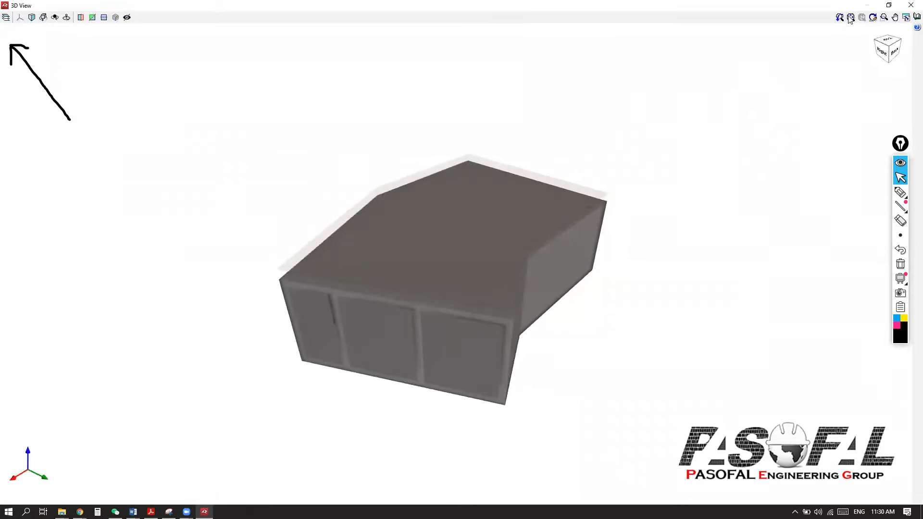
click(911, 5)
- Open the Example 6 project, the passage with skewed floor layout, and inspect its wingwalls in the 3D view
click(6, 27)
click(340, 182)
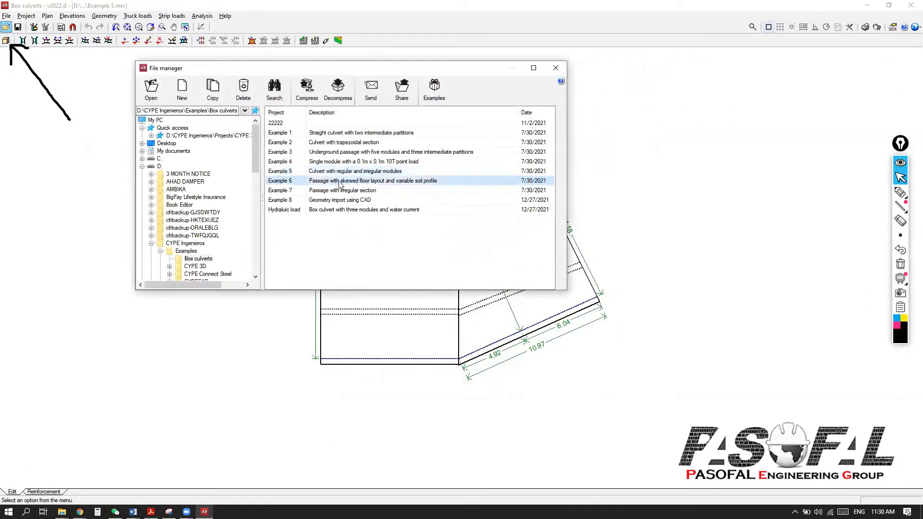
click(148, 98)
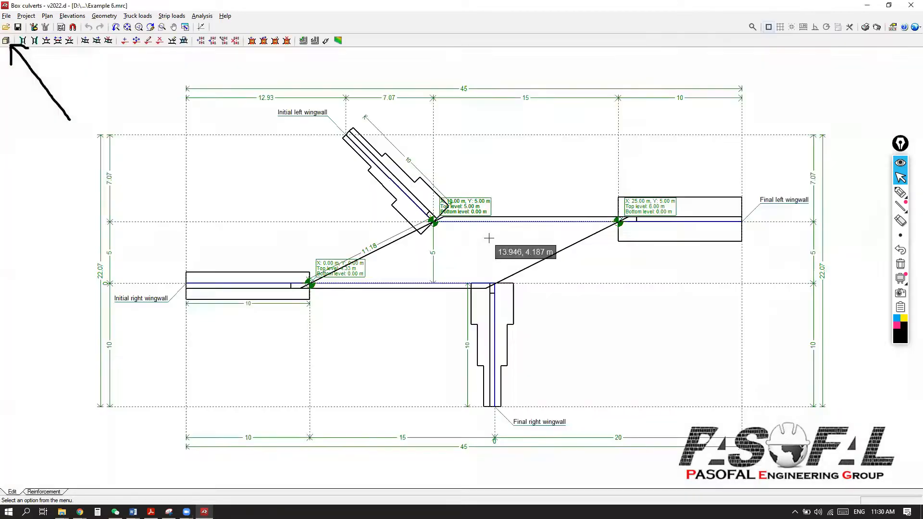
scroll(430, 263, down, 2)
click(6, 40)
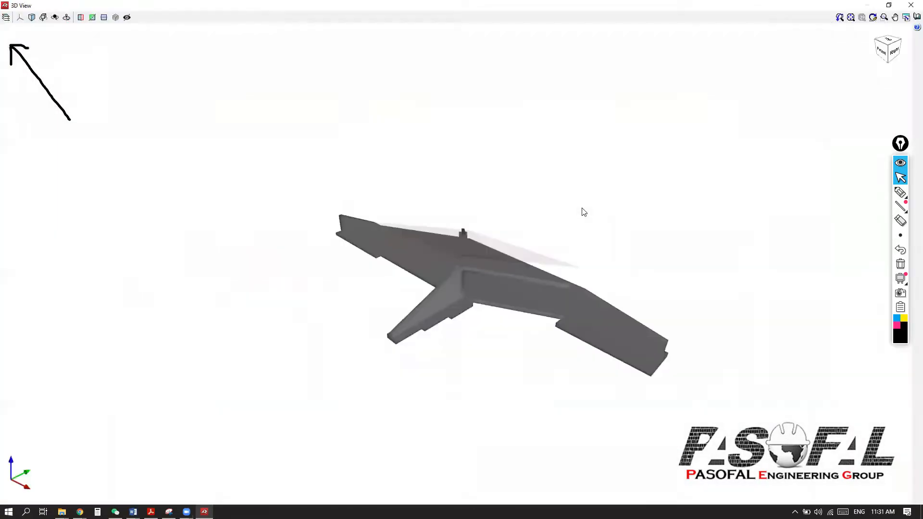
mouse_move(450, 285)
mouse_down()
mouse_move(430, 273)
mouse_move(405, 277)
mouse_move(443, 294)
mouse_move(601, 303)
mouse_up()
click(910, 5)
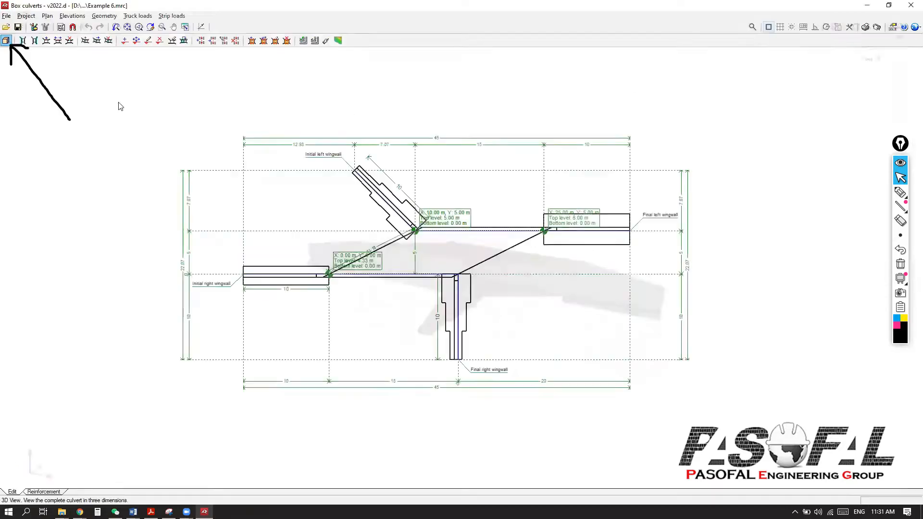
- Open the Hydraluic load project, the box culvert with three modules and water current
click(6, 28)
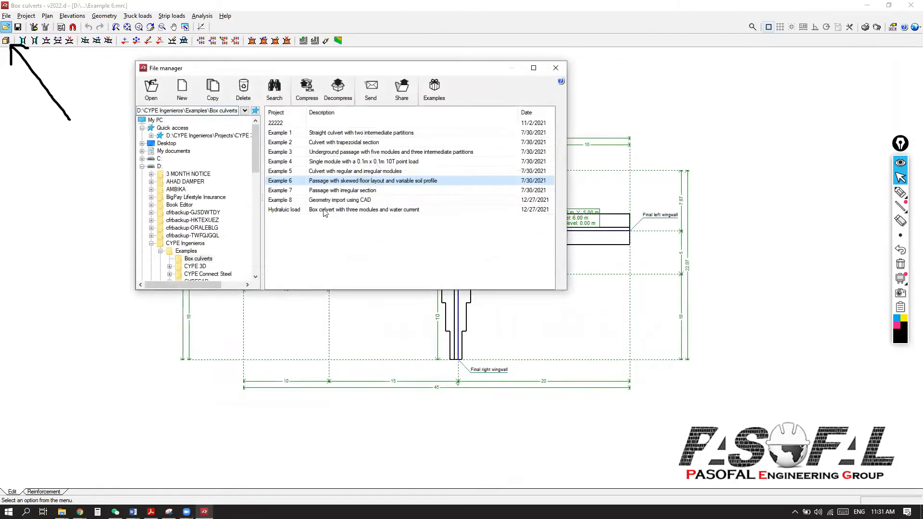
click(325, 211)
click(151, 88)
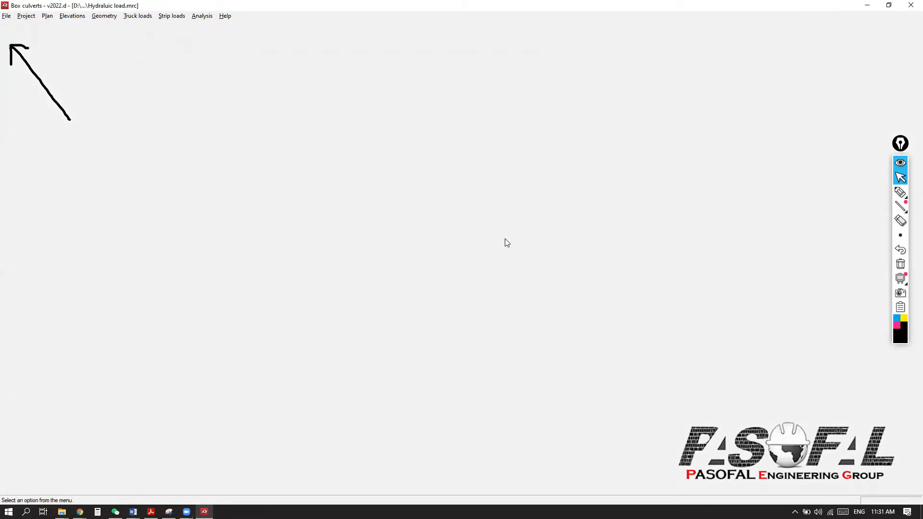
scroll(428, 273, down, 3)
scroll(452, 260, up, 1)
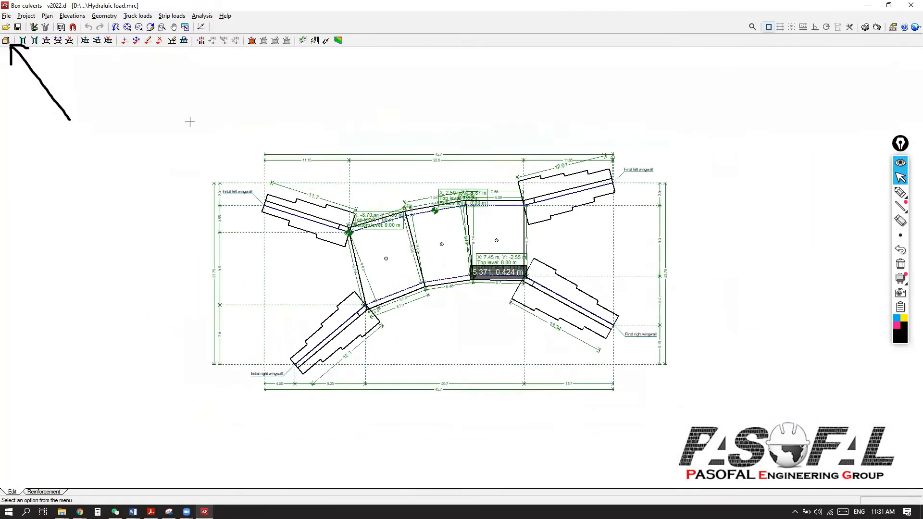
- Examine the culvert's modules, wingwalls and water flow in 3D, clear the drawn arrow annotation, and return to the plan view
click(6, 41)
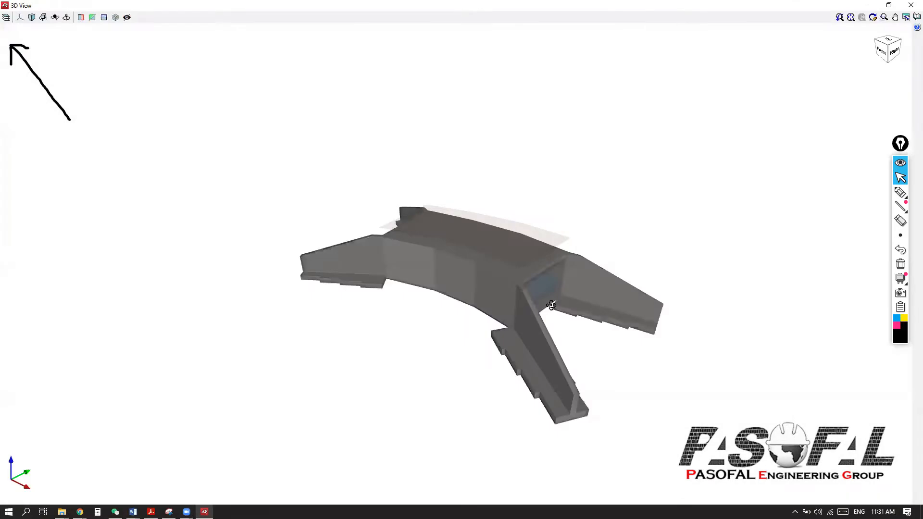
drag(455, 293, 557, 295)
scroll(524, 307, up, 5)
drag(419, 278, 499, 284)
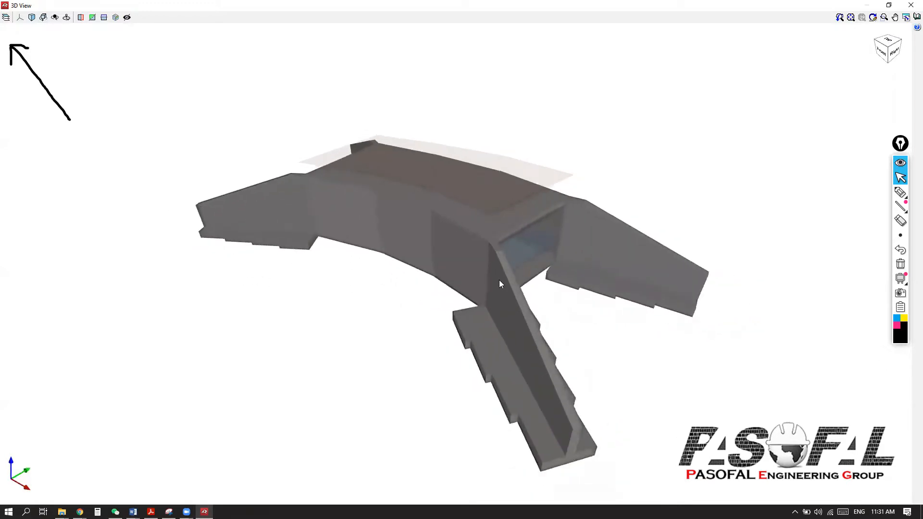
scroll(499, 283, up, 2)
scroll(506, 285, up, 2)
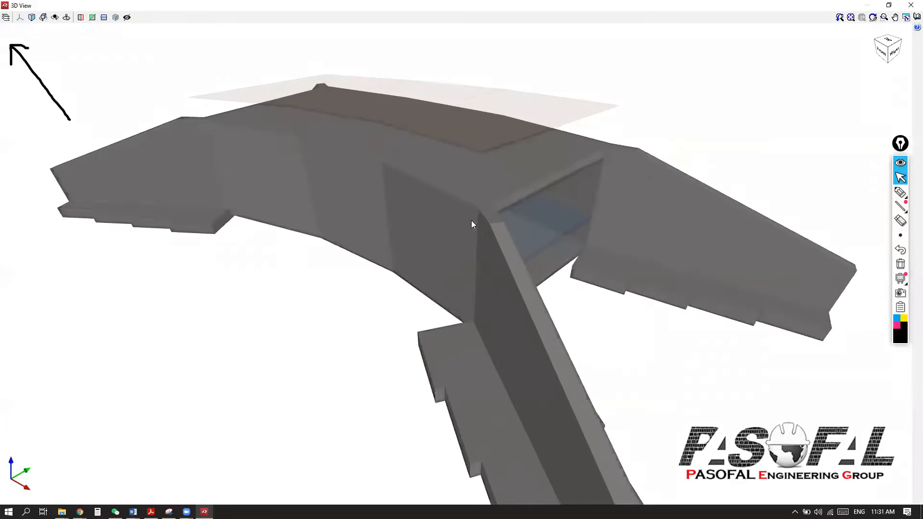
scroll(504, 235, up, 2)
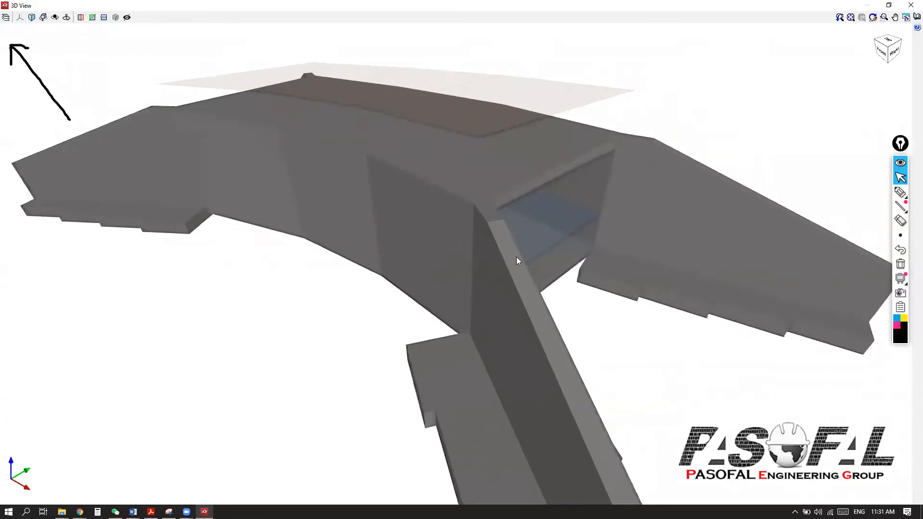
scroll(518, 259, up, 1)
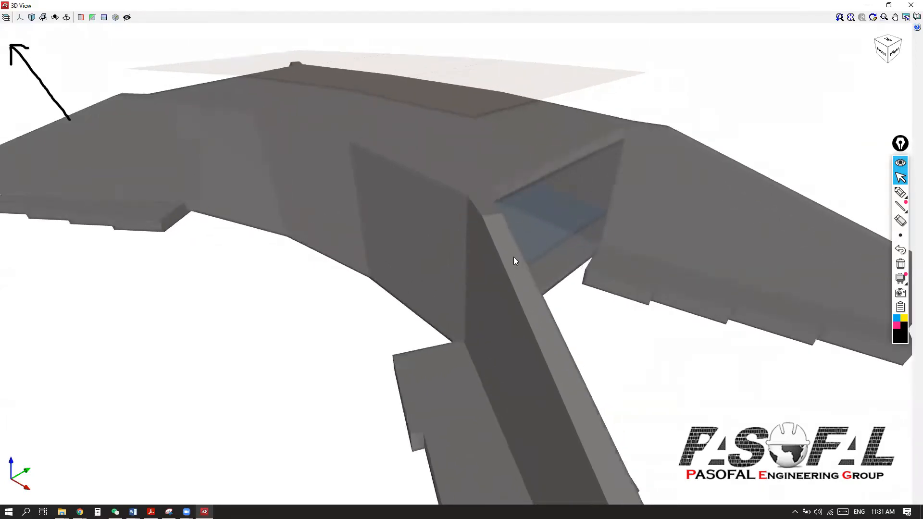
scroll(400, 259, down, 3)
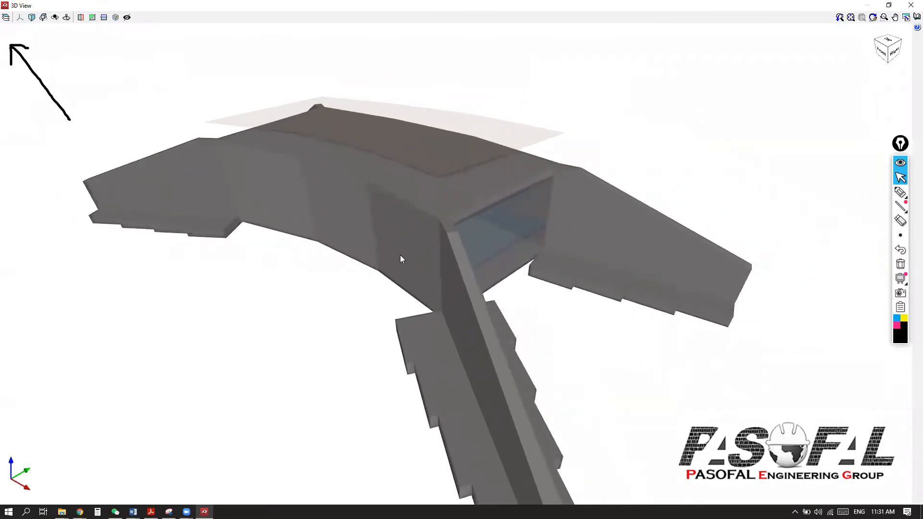
scroll(400, 256, down, 2)
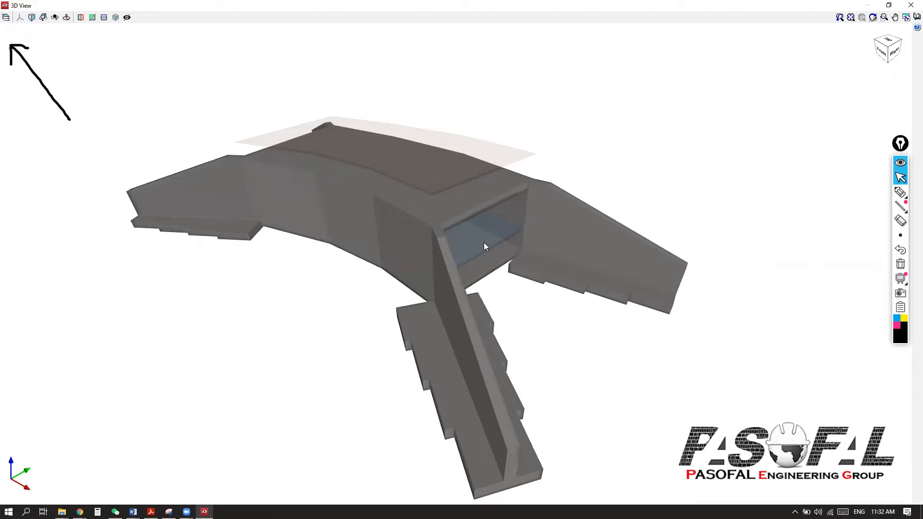
click(898, 266)
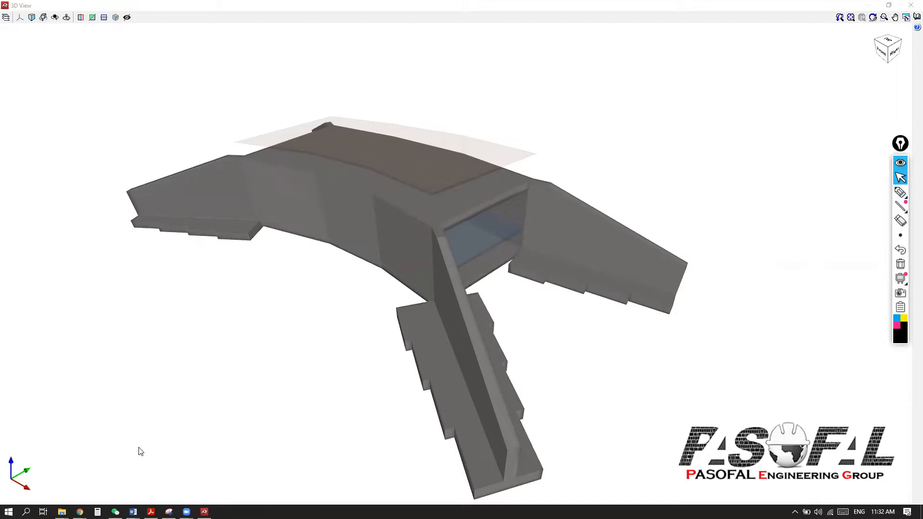
click(910, 6)
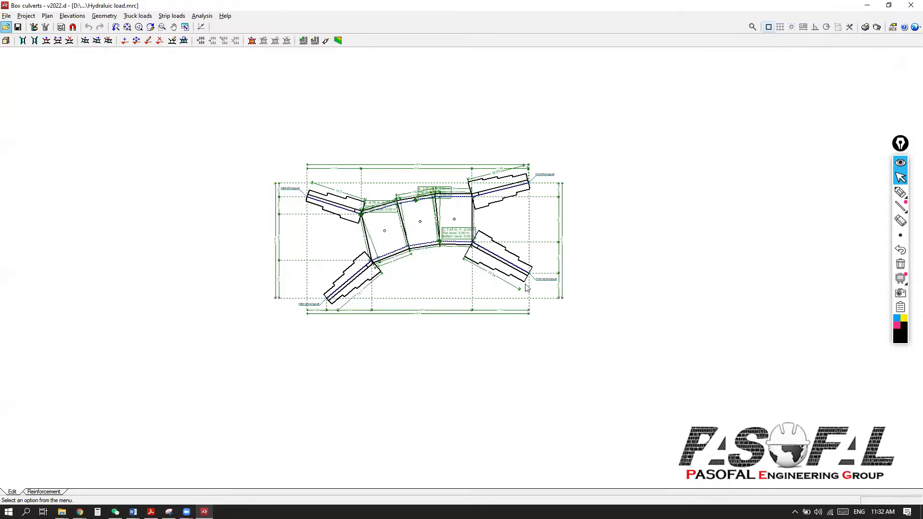
- Delete the 22222 project from the example Box culverts folder together with its safe copies
scroll(219, 209, down, 7)
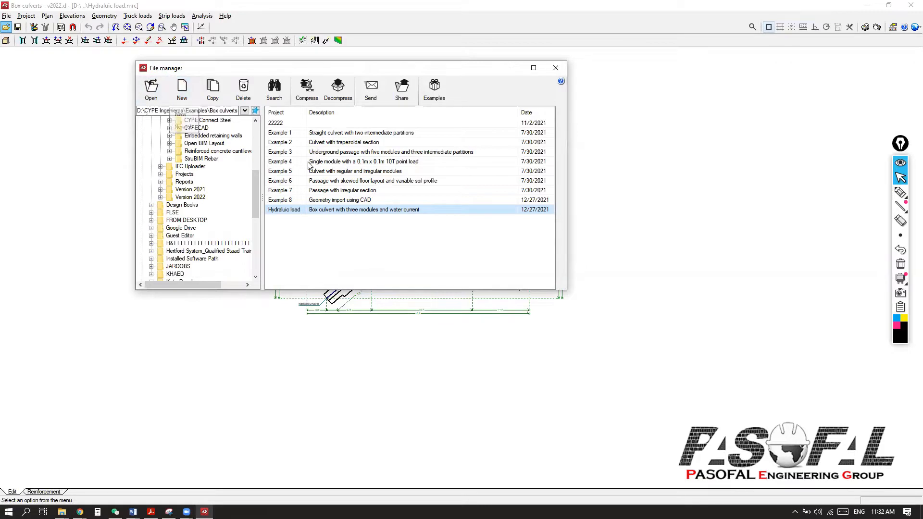
click(281, 124)
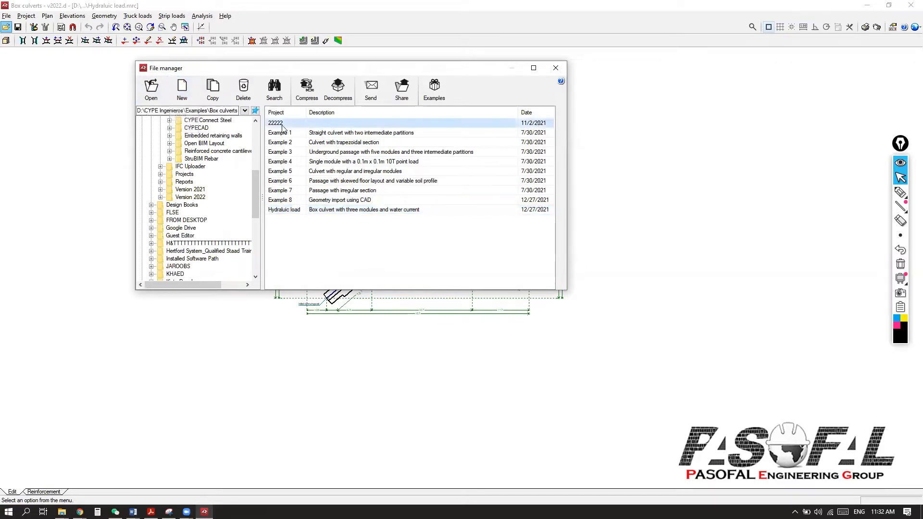
click(244, 89)
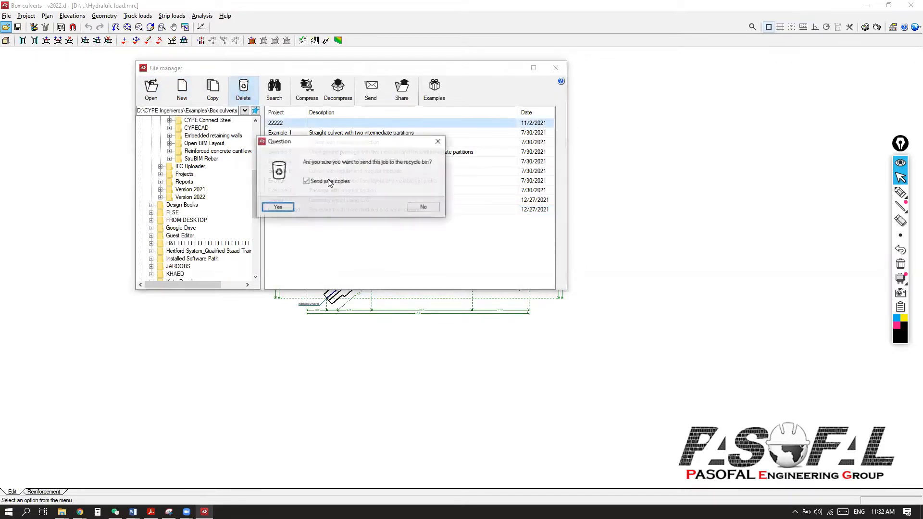
click(277, 207)
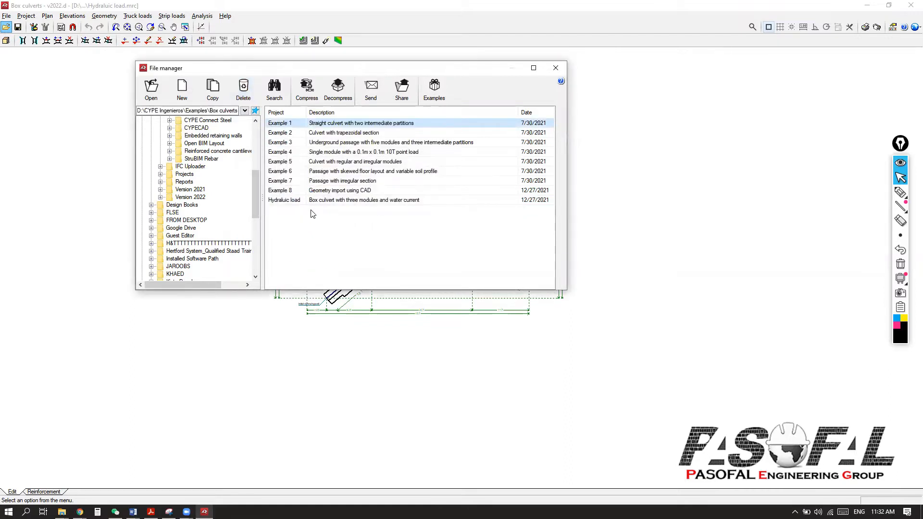
- Browse to the Box culverts folder under CYPE Ingenieros Projects and delete the hhhhhhhh project
scroll(221, 202, down, 3)
scroll(218, 204, up, 10)
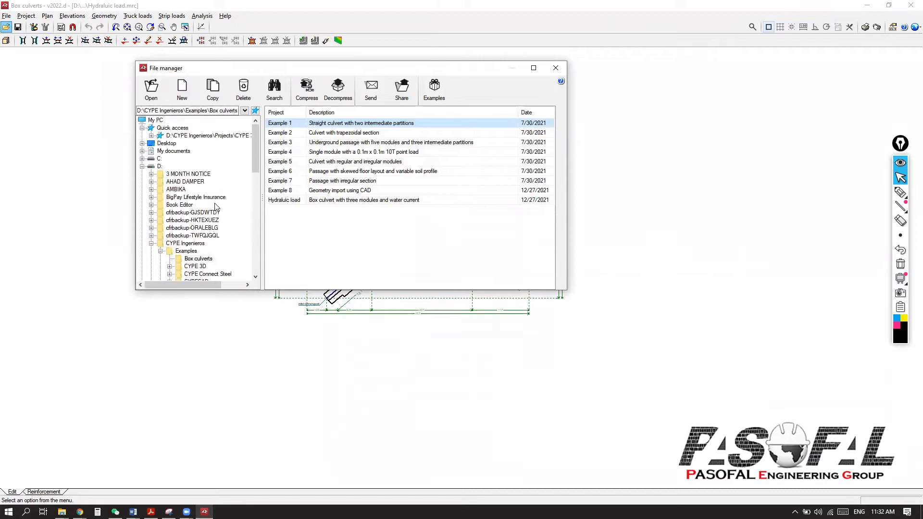
scroll(215, 207, down, 3)
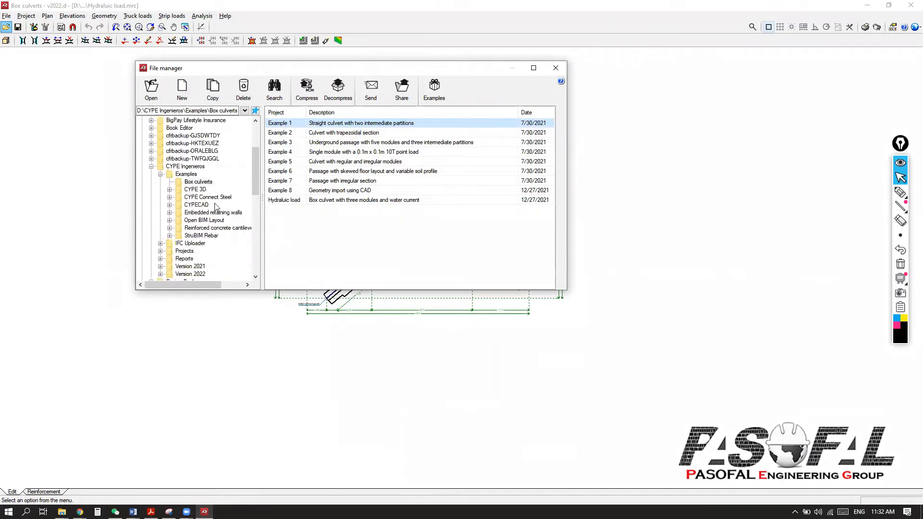
click(160, 174)
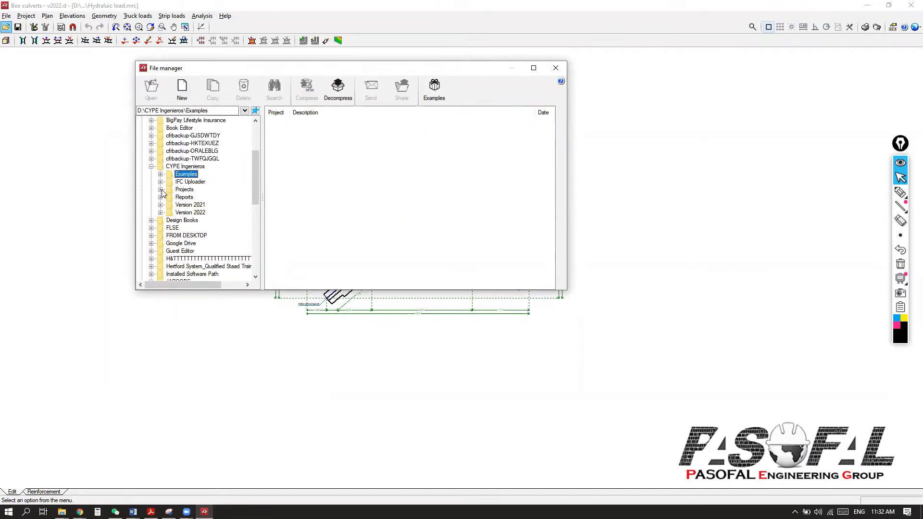
click(161, 189)
scroll(199, 185, down, 2)
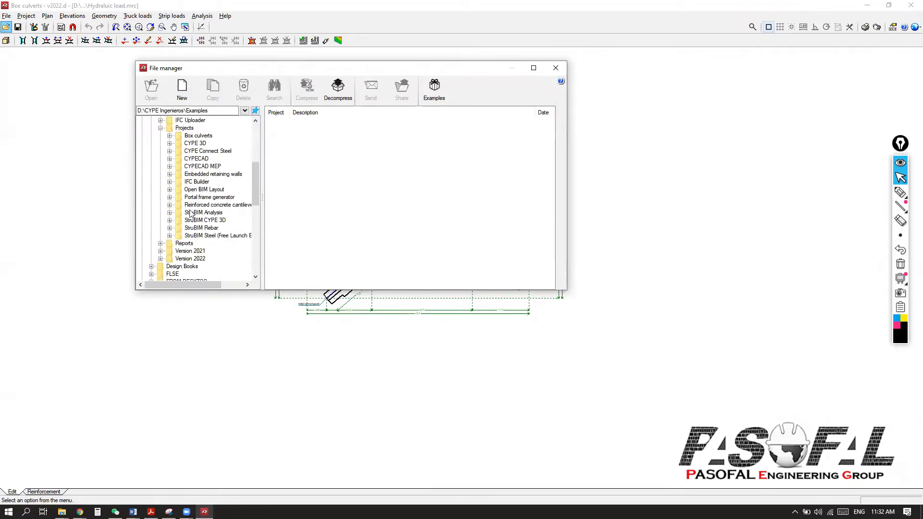
click(169, 136)
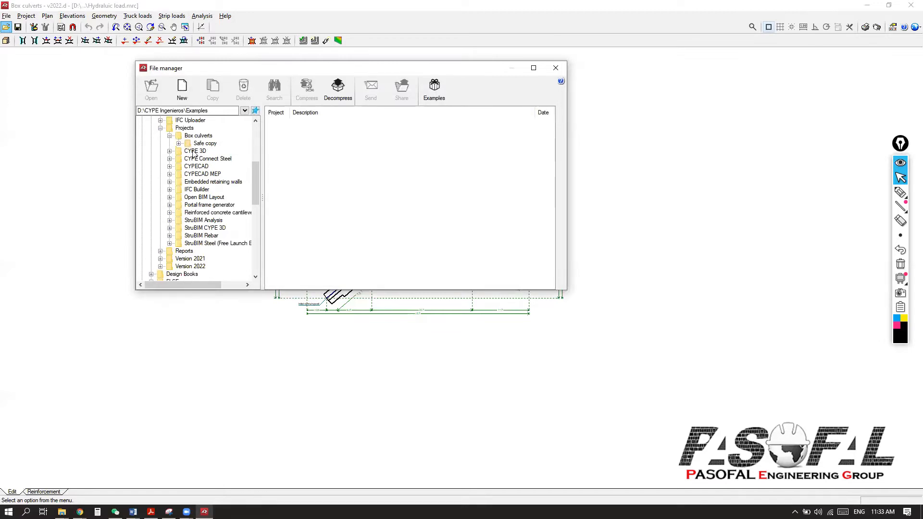
click(198, 137)
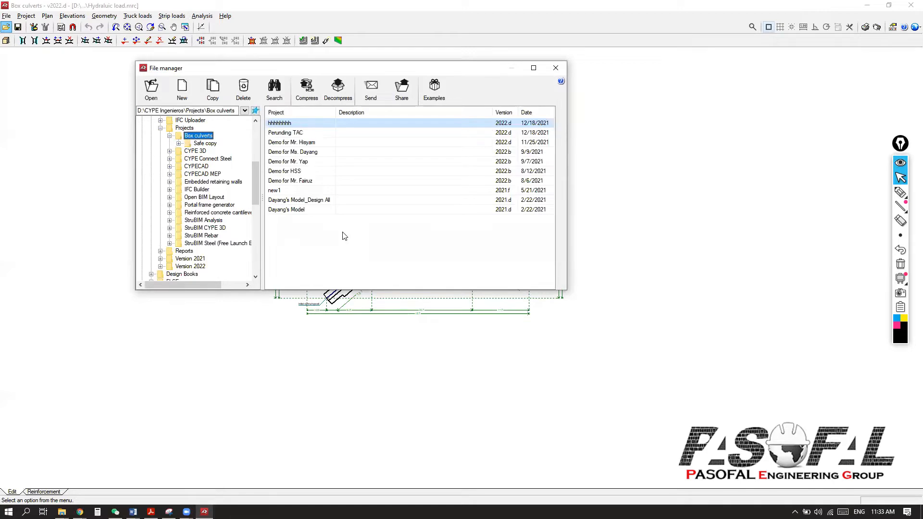
click(240, 89)
click(280, 209)
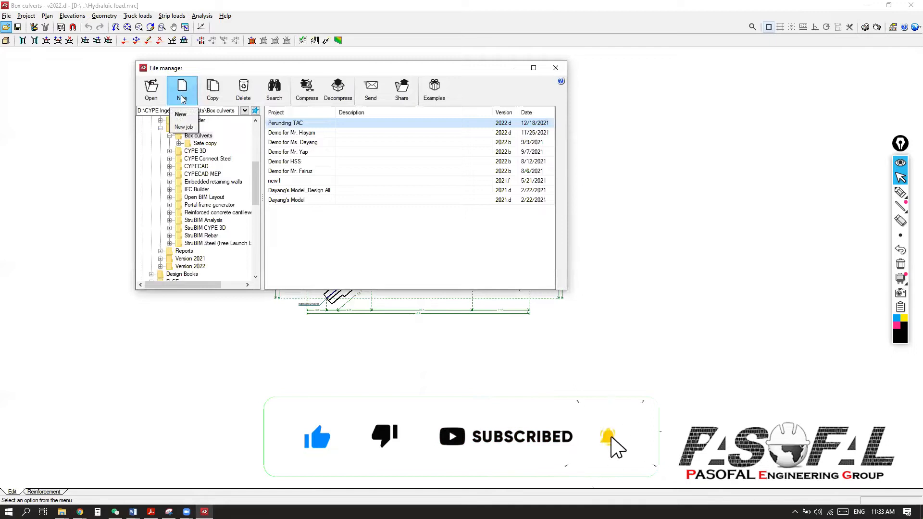
- Create a new job with the file name Training_27-12-2021 in the Projects Box culverts folder
click(184, 127)
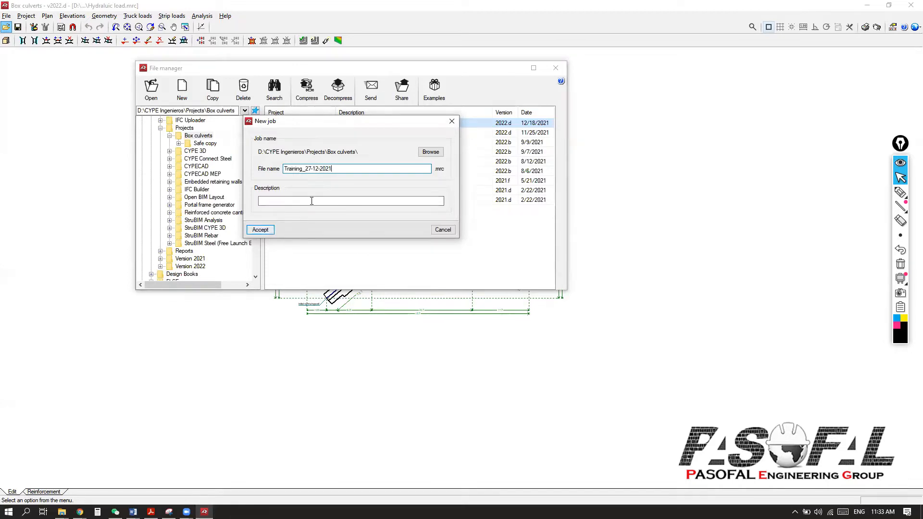
drag(333, 169, 285, 176)
right_click(300, 168)
click(322, 195)
click(264, 231)
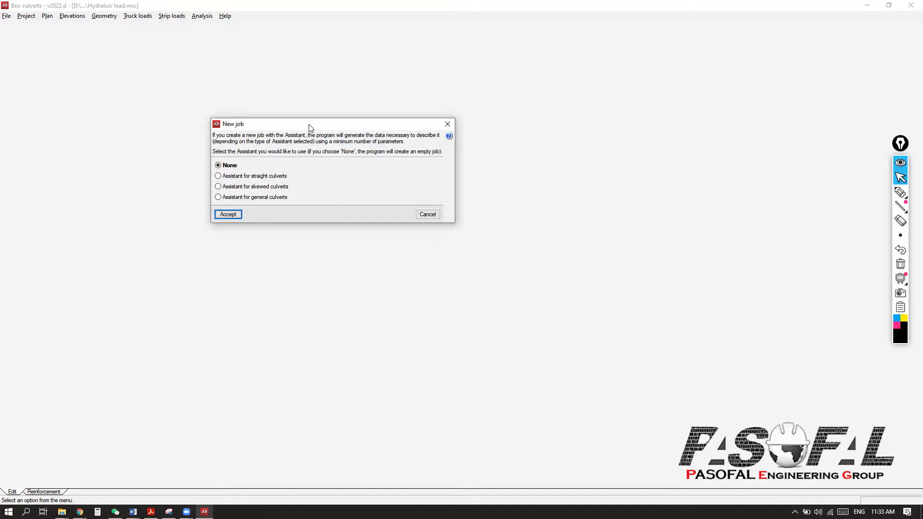
- Compare the assistant options for straight, skewed and general culverts offered for the new job
drag(310, 128, 302, 111)
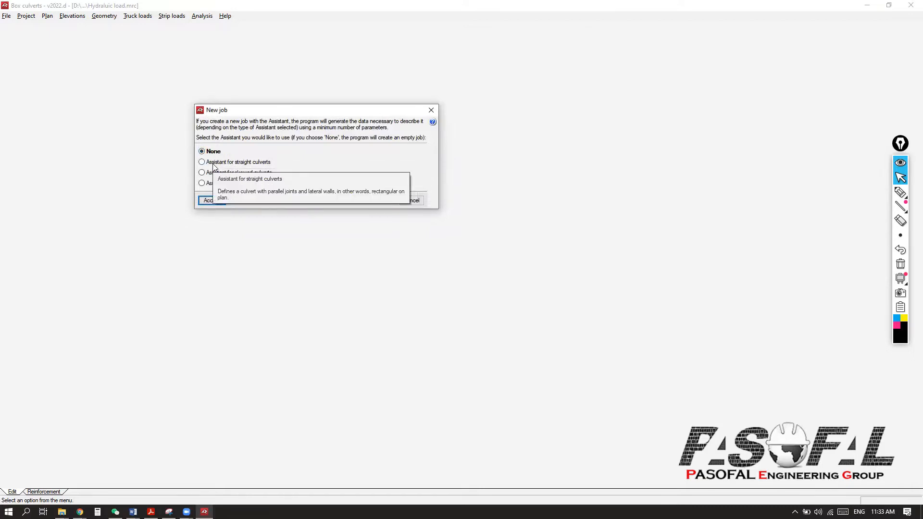
click(213, 164)
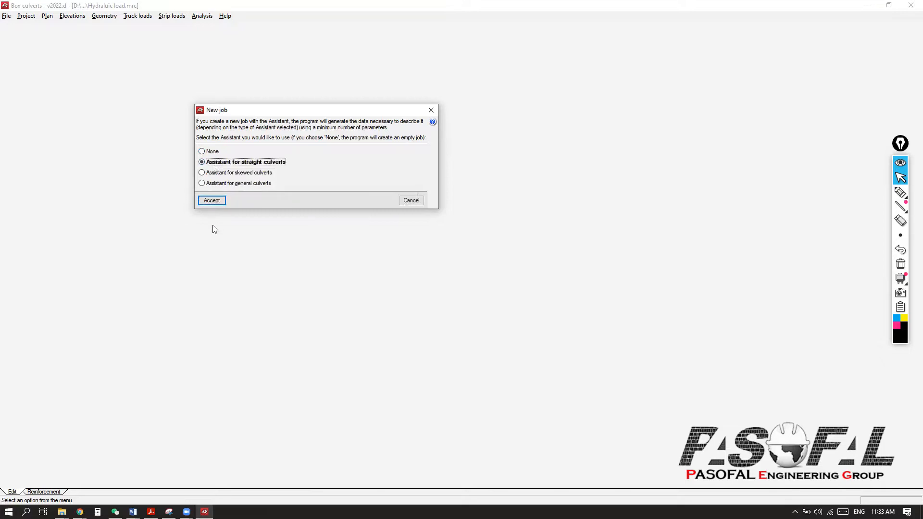
click(211, 174)
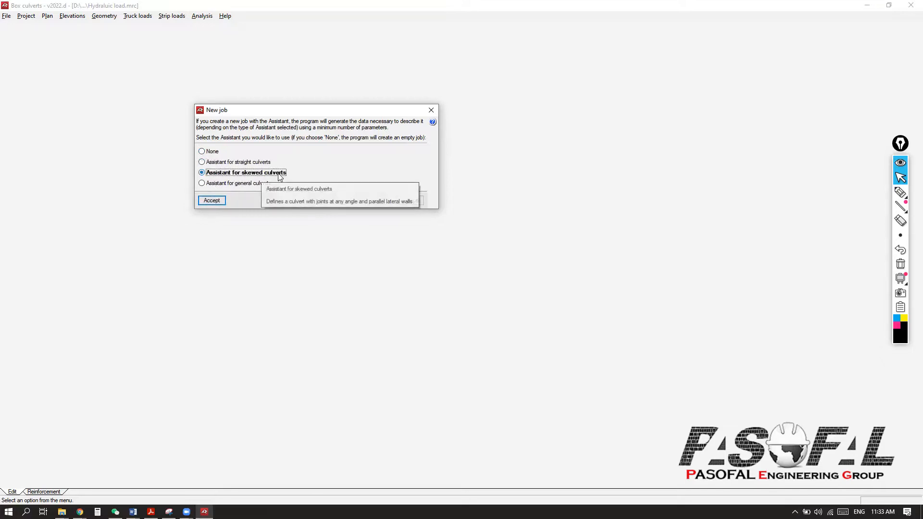
click(218, 185)
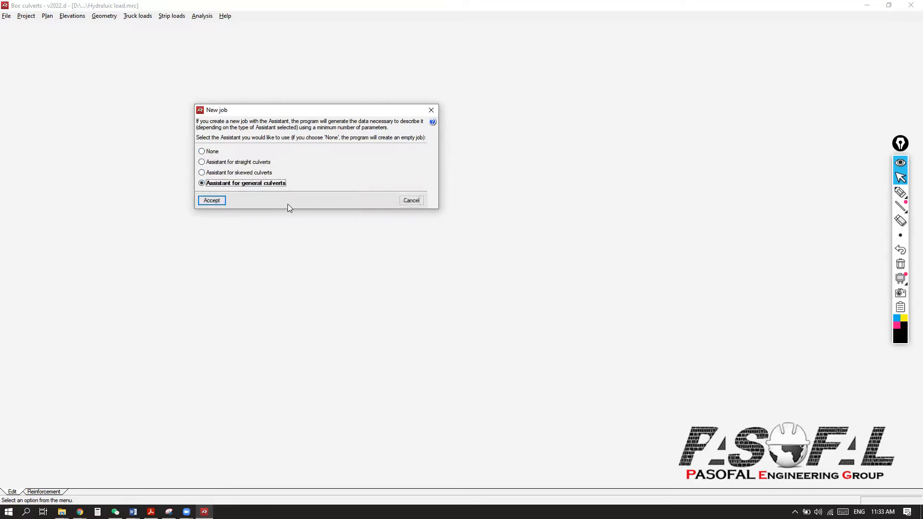
click(218, 174)
click(210, 163)
click(210, 173)
click(215, 183)
click(210, 163)
click(216, 175)
click(216, 183)
- Start the job with the assistant for straight culverts and accept the default internal height, clear span and axis length
click(215, 167)
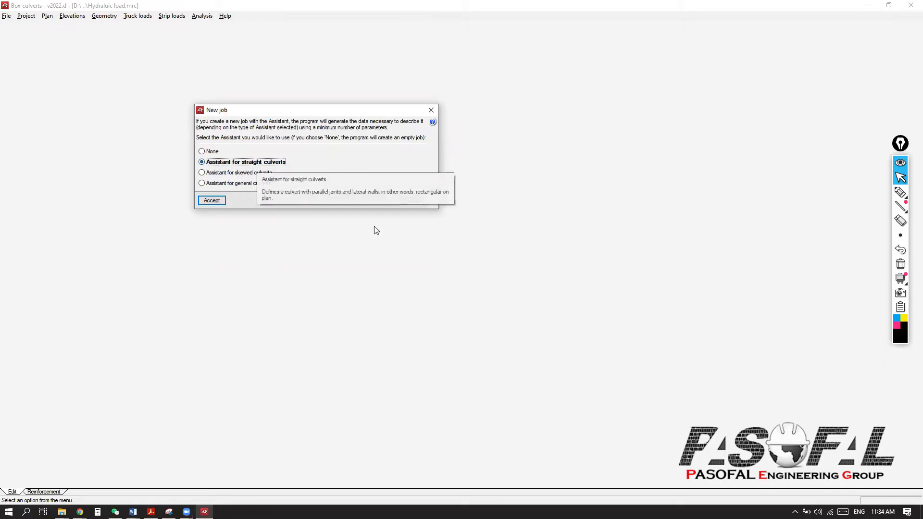
click(214, 202)
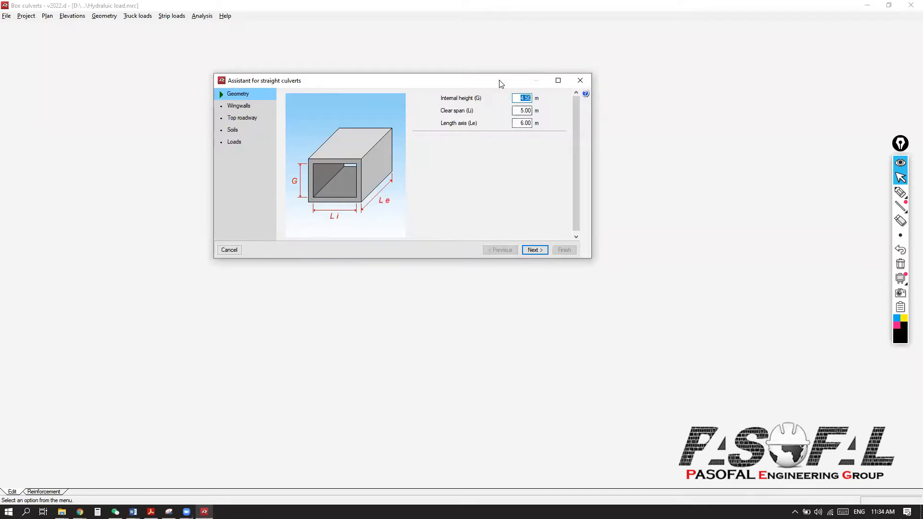
drag(499, 82, 442, 86)
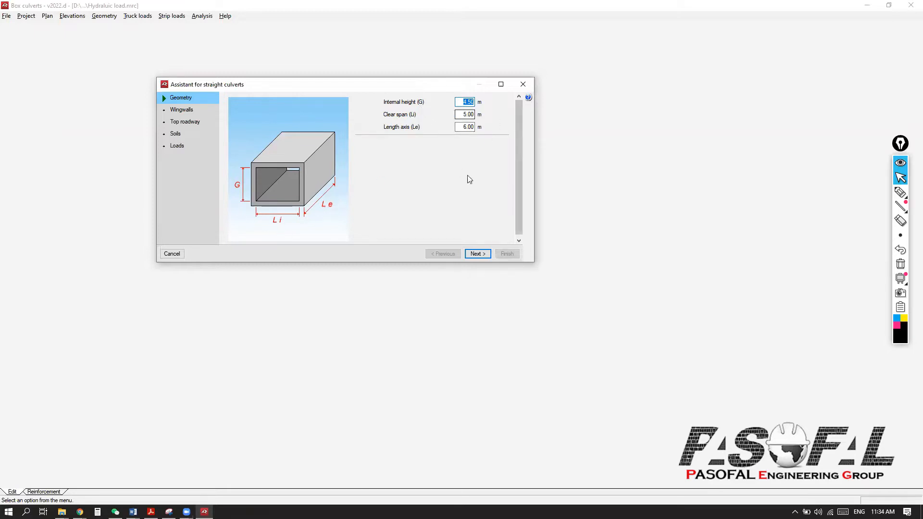
click(476, 255)
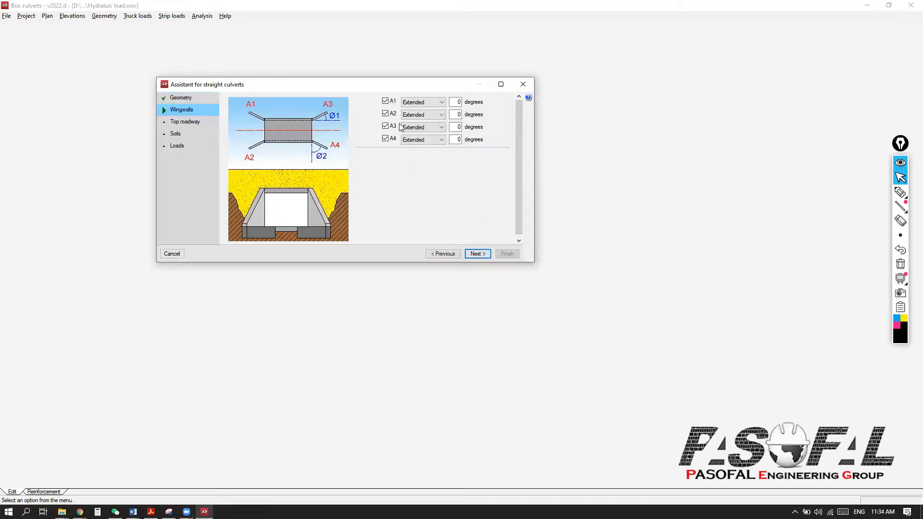
- Set the wingwall angles to 12 degrees for A1 and A2 and 20 degrees for A4, and accept the wingwalls
double_click(457, 102)
text(12)
double_click(458, 115)
text(12)
double_click(457, 127)
double_click(456, 140)
text(1)
double_click(459, 139)
text(20)
click(455, 130)
click(481, 255)
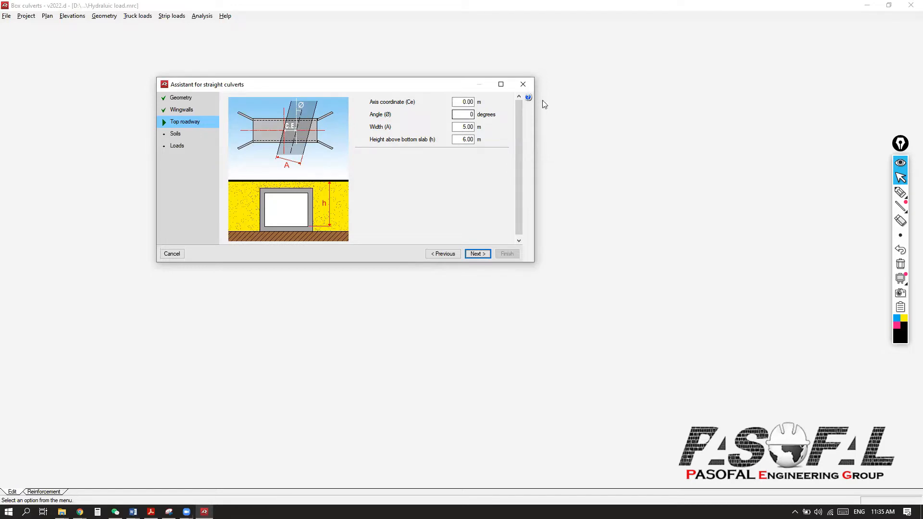
- Try an axis coordinate of 3 m for the top roadway
drag(457, 102, 486, 102)
text(3)
click(473, 116)
- Set the top roadway's axis coordinate to 0 m and accept the default angle, width and height above the bottom slab
click(460, 102)
drag(459, 102, 491, 109)
text(0)
key(Tab)
drag(463, 127, 479, 127)
drag(463, 139, 480, 140)
click(476, 254)
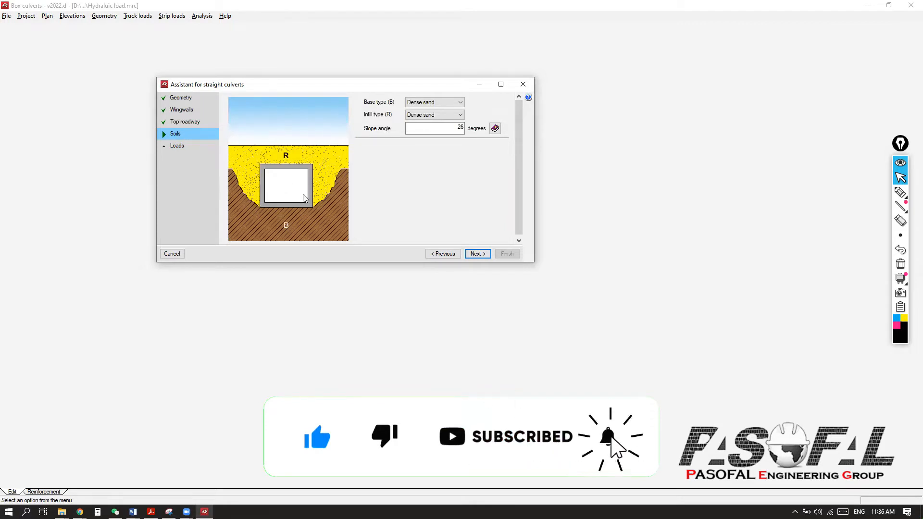
- Annotate the soils diagram with freehand arrows and check marks at the base soil and the infill
click(901, 192)
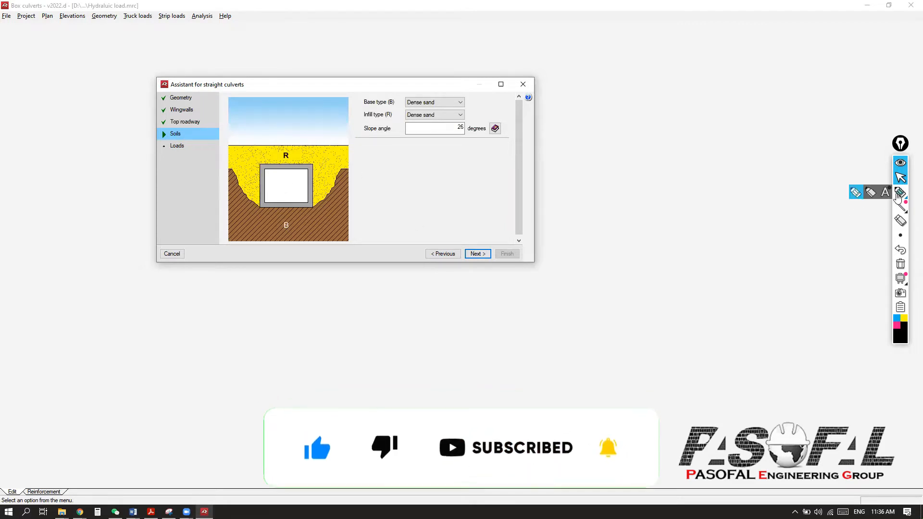
mouse_move(344, 215)
mouse_down()
mouse_move(394, 220)
mouse_move(354, 222)
mouse_up()
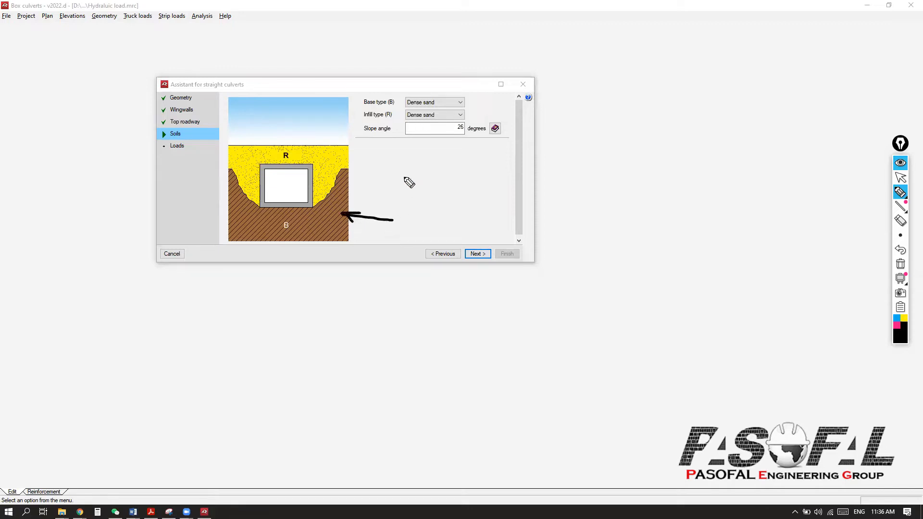
mouse_move(343, 163)
mouse_down()
mouse_move(364, 165)
mouse_move(345, 164)
mouse_move(359, 158)
mouse_up()
drag(304, 151, 323, 134)
drag(243, 220, 261, 215)
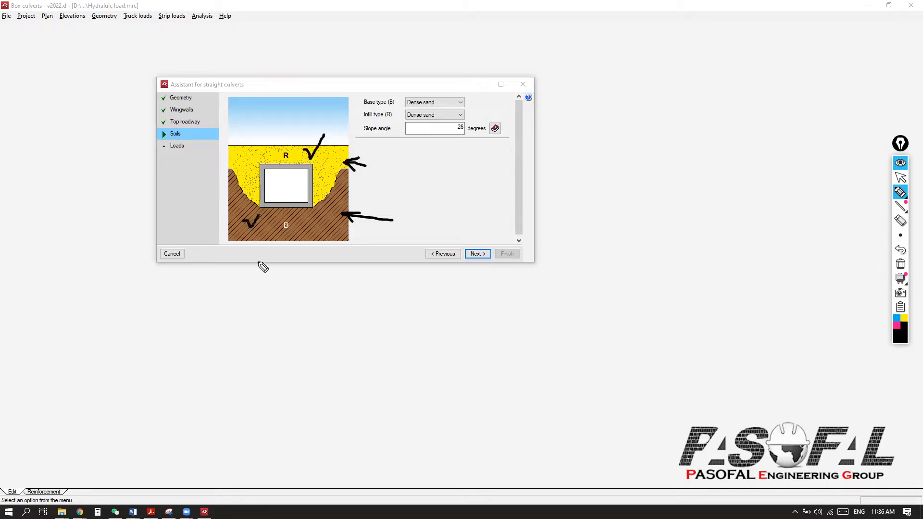
click(901, 178)
- Review the available base and infill soil types and the explanation of the slope angle
click(460, 102)
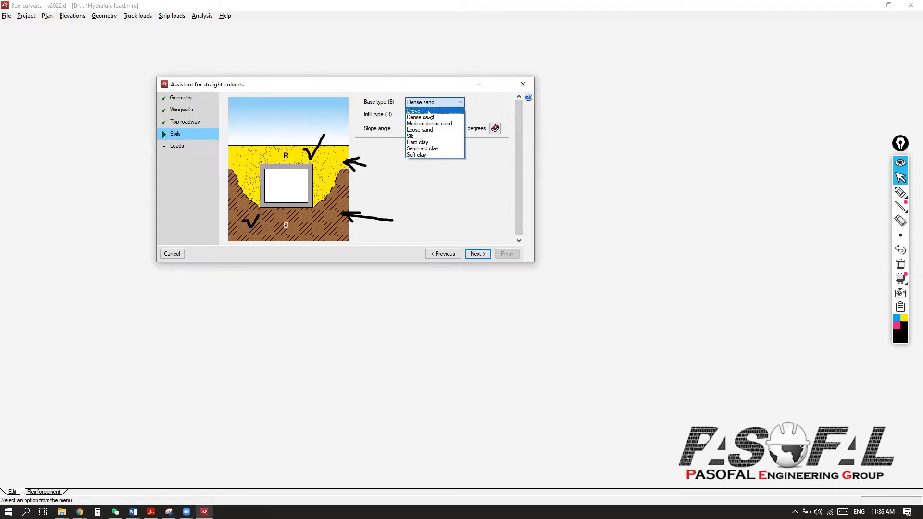
click(477, 106)
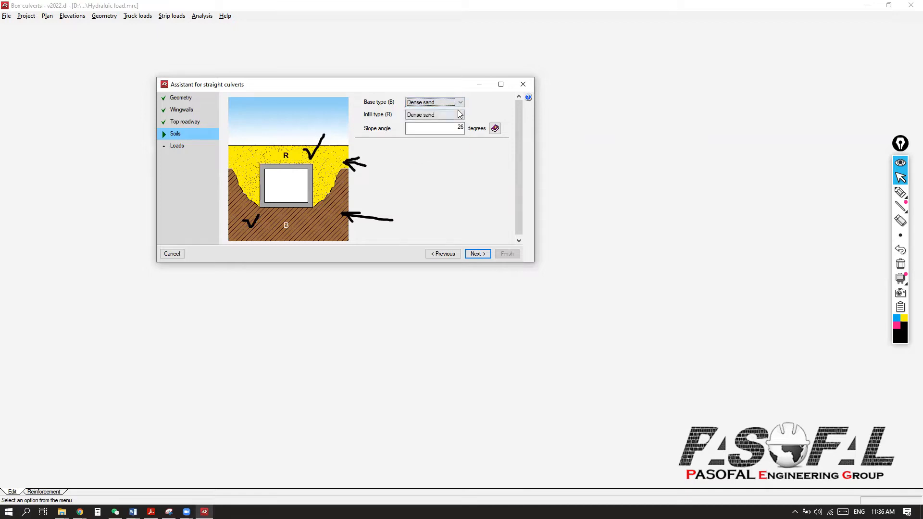
click(445, 116)
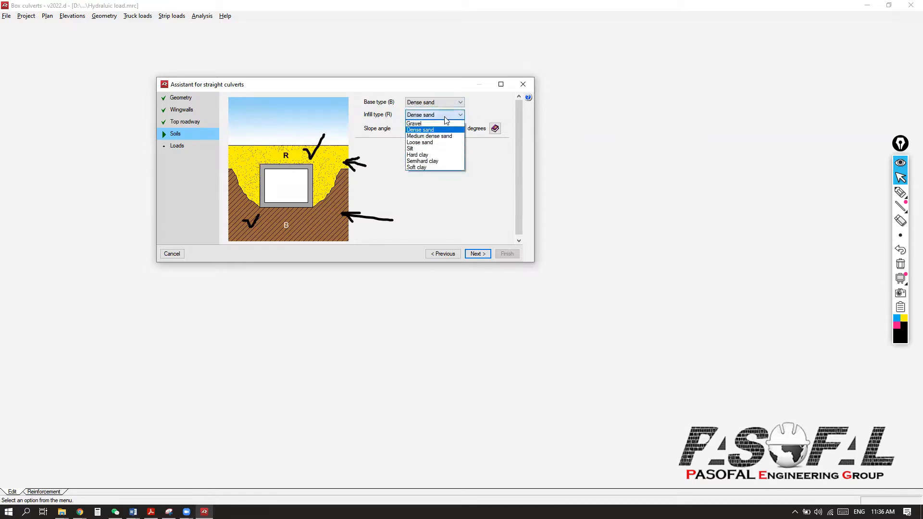
click(481, 118)
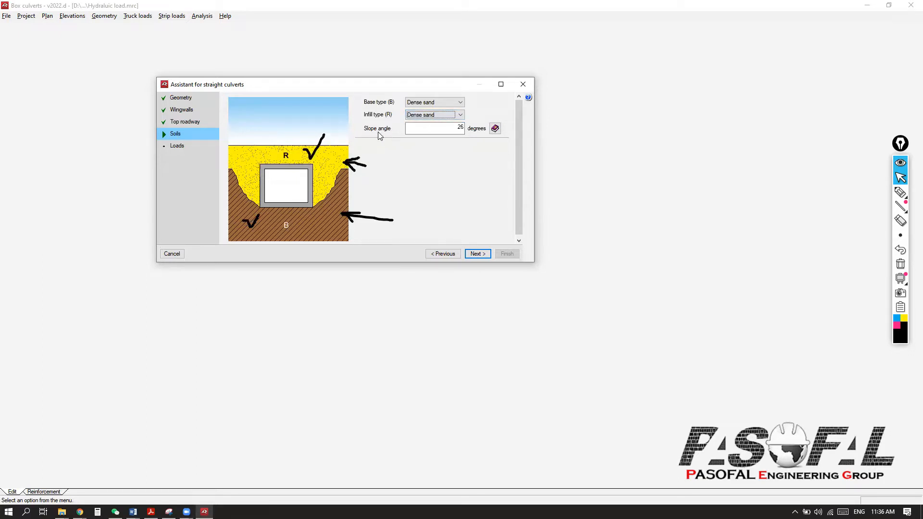
click(495, 128)
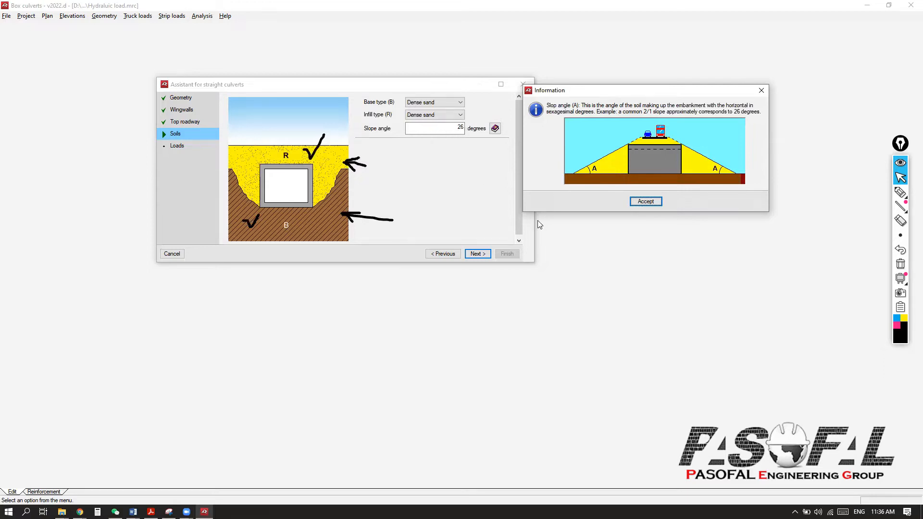
click(762, 91)
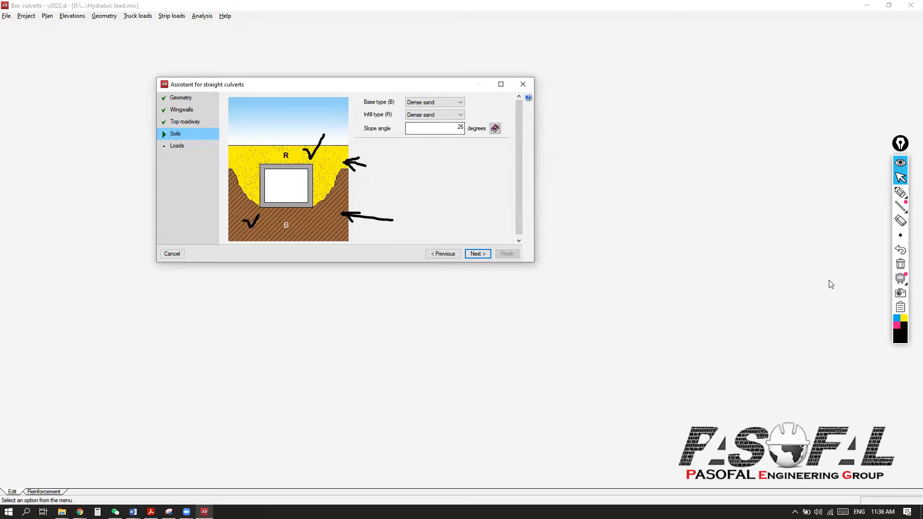
- Clear the drawn annotations and accept the soils with Dense sand for base and infill and a 26 degree slope angle
click(900, 265)
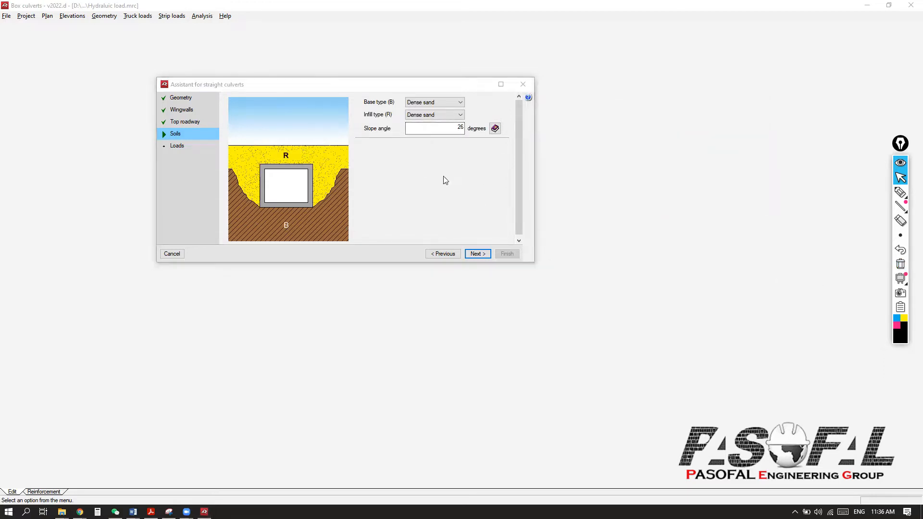
click(475, 254)
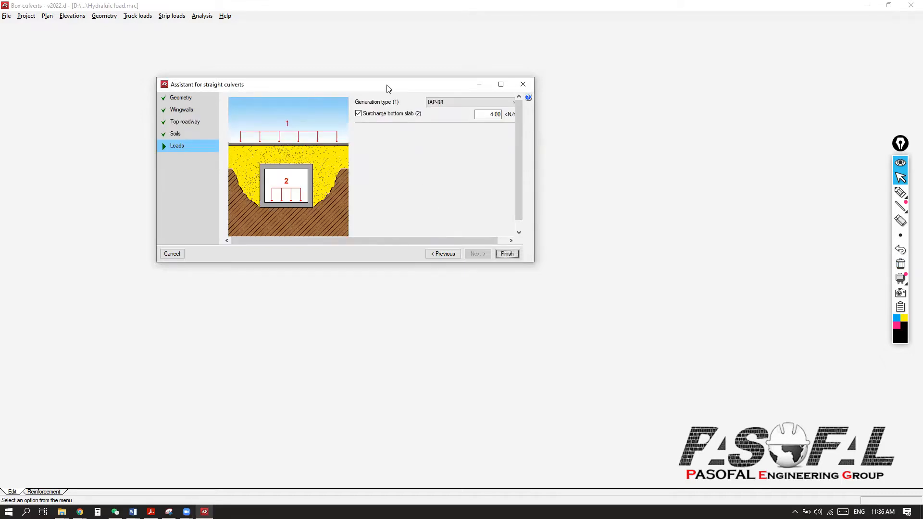
drag(389, 88, 388, 84)
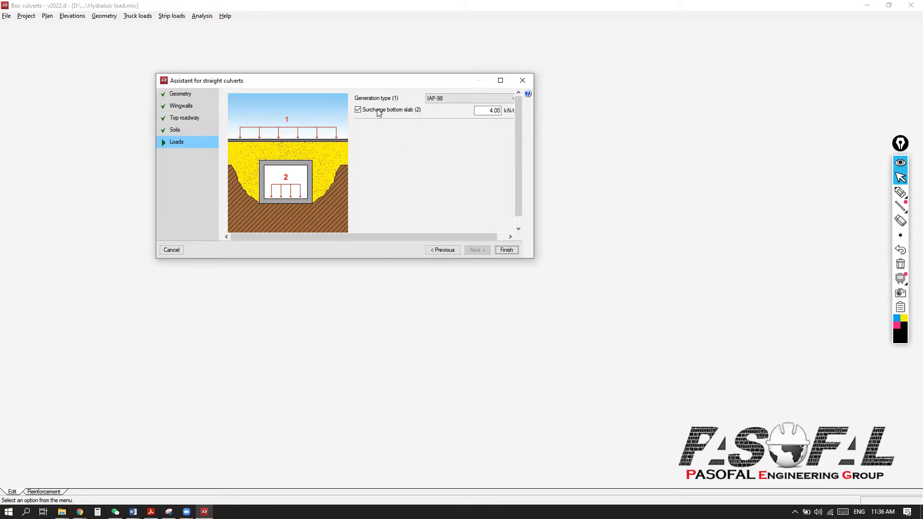
- Keep IAP-98 as the load generation type, disable the bottom slab surcharge and finish the straight culvert assistant
click(442, 101)
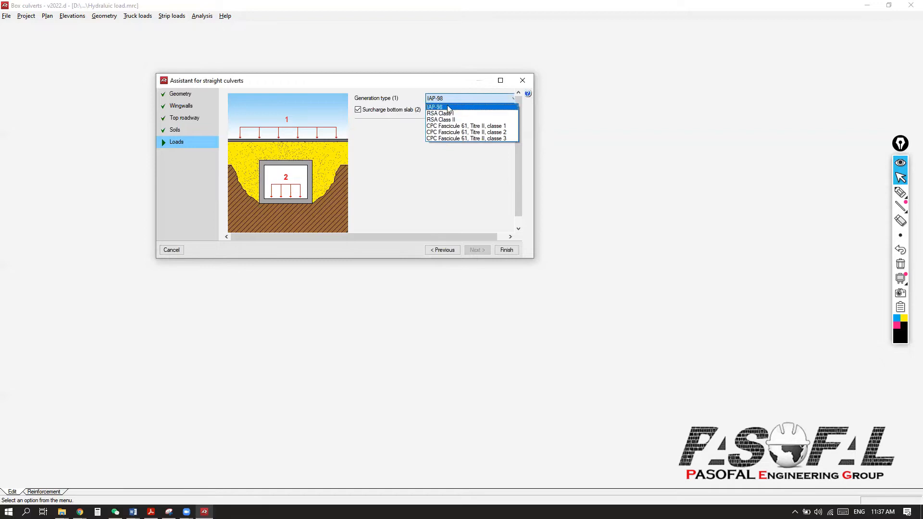
key(Return)
click(457, 99)
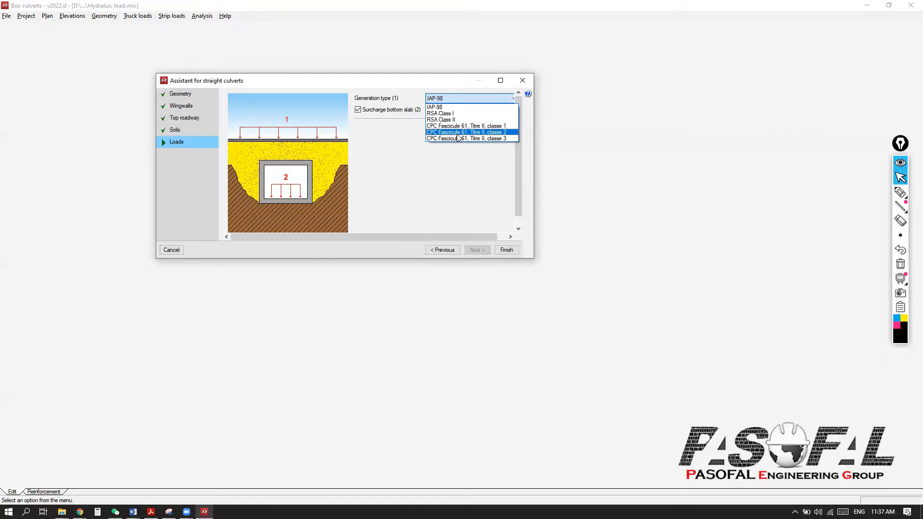
click(412, 96)
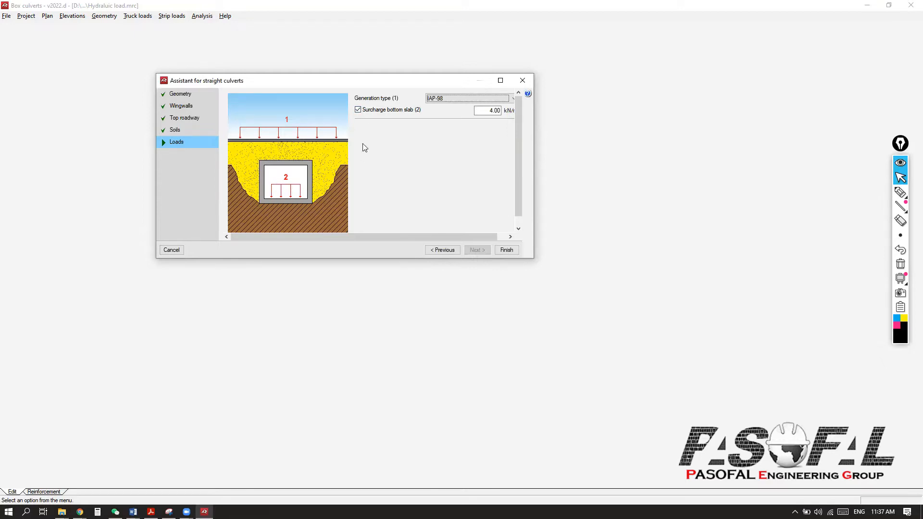
click(358, 111)
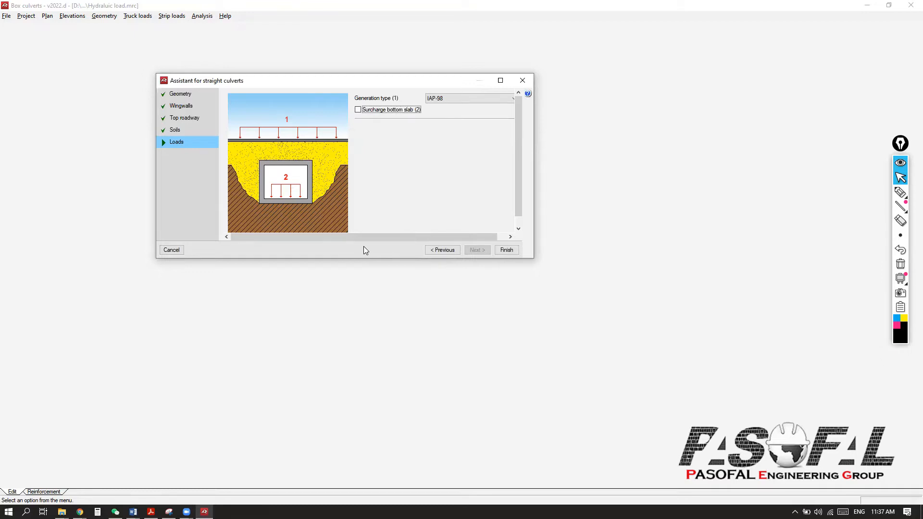
click(504, 251)
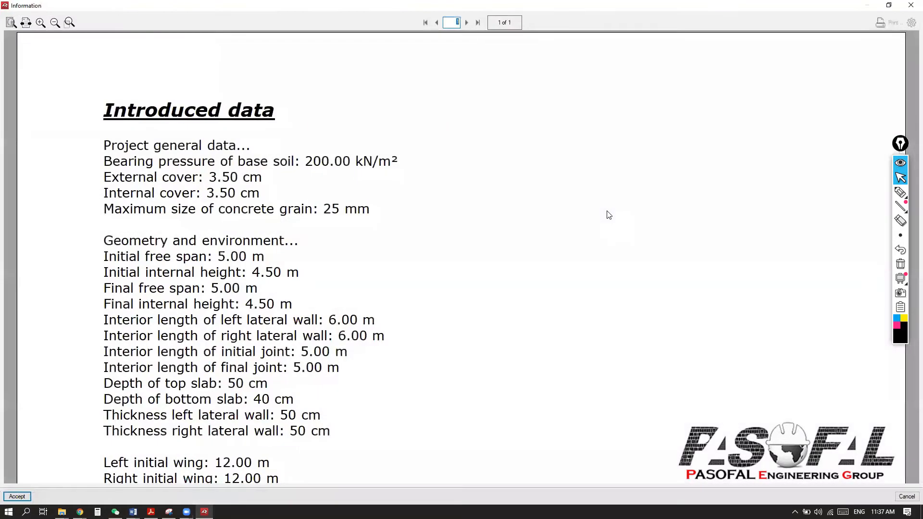
- Review the summary of introduced data, including the soils and truck load, and accept it to generate the job
scroll(227, 201, down, 3)
scroll(227, 201, down, 10)
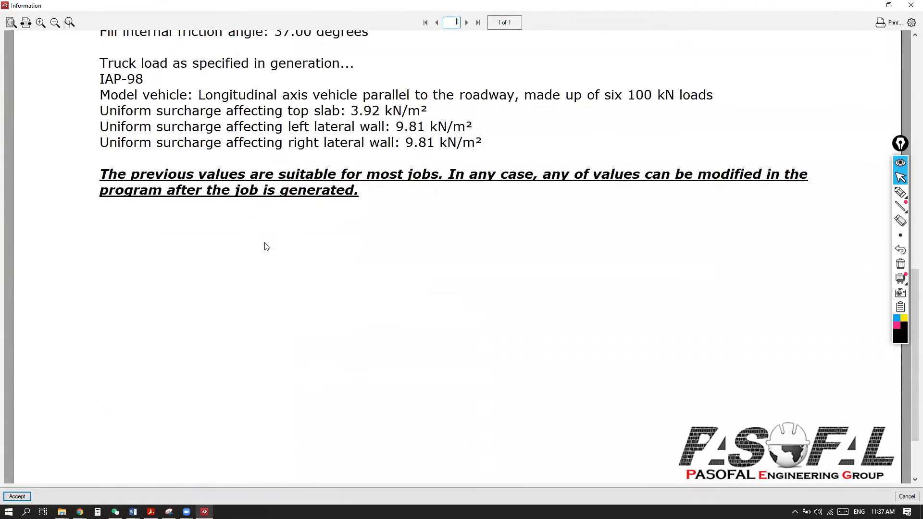
scroll(270, 240, up, 5)
scroll(275, 220, down, 3)
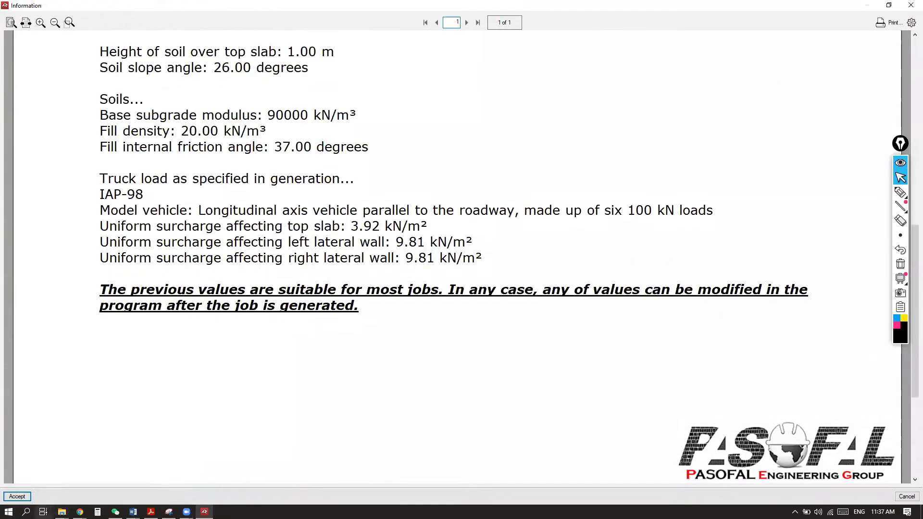
click(17, 497)
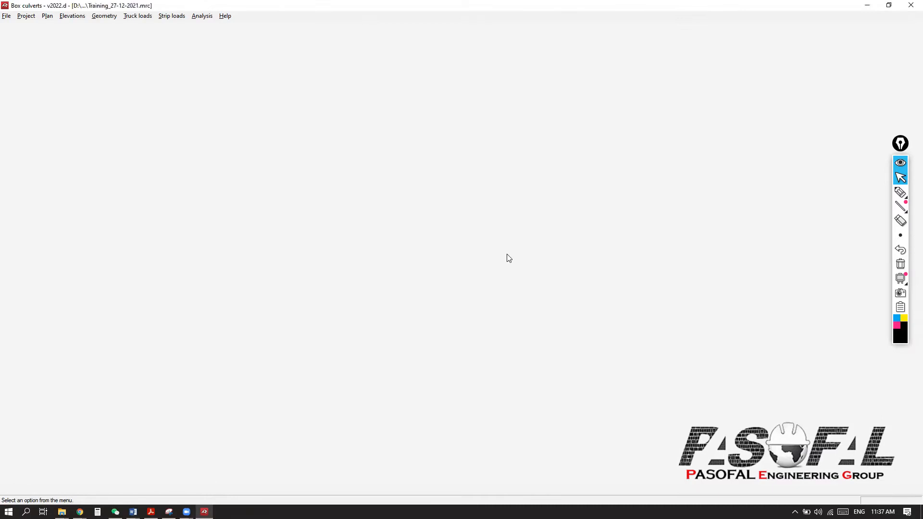
- Examine the generated culvert plan with its four wingwalls and dimensions, looking closely at the final right wingwall
scroll(416, 268, down, 3)
scroll(530, 255, up, 4)
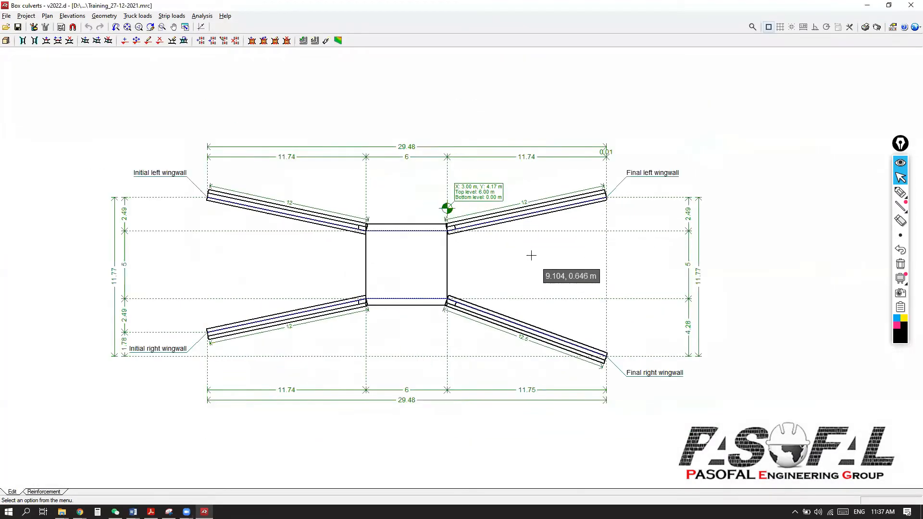
scroll(480, 264, down, 3)
scroll(441, 435, up, 1)
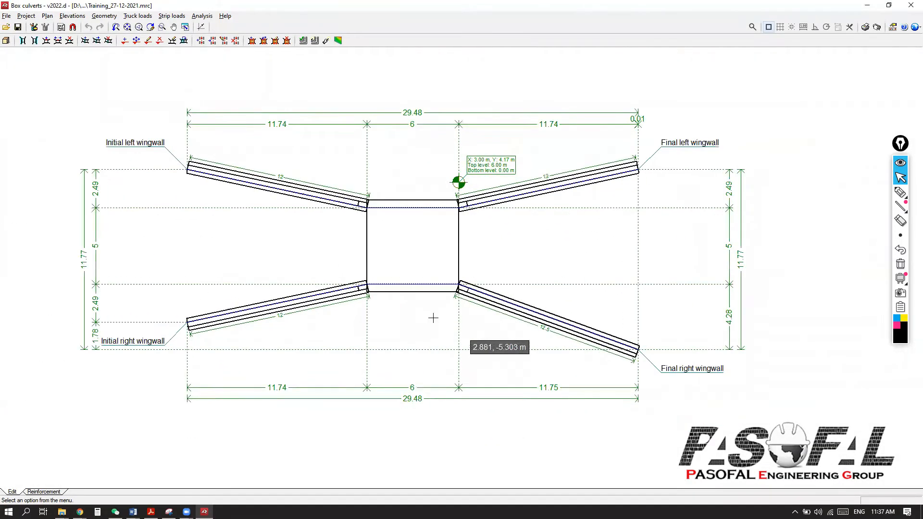
scroll(553, 409, up, 3)
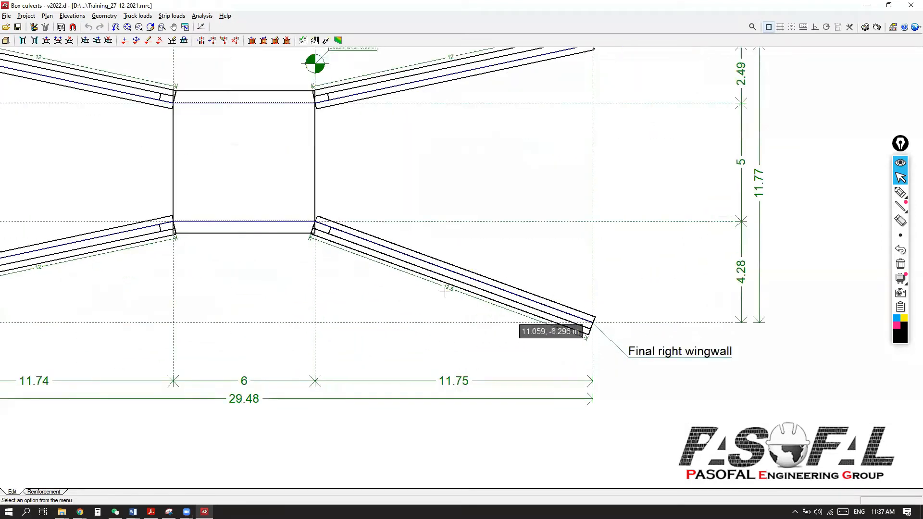
scroll(480, 308, up, 3)
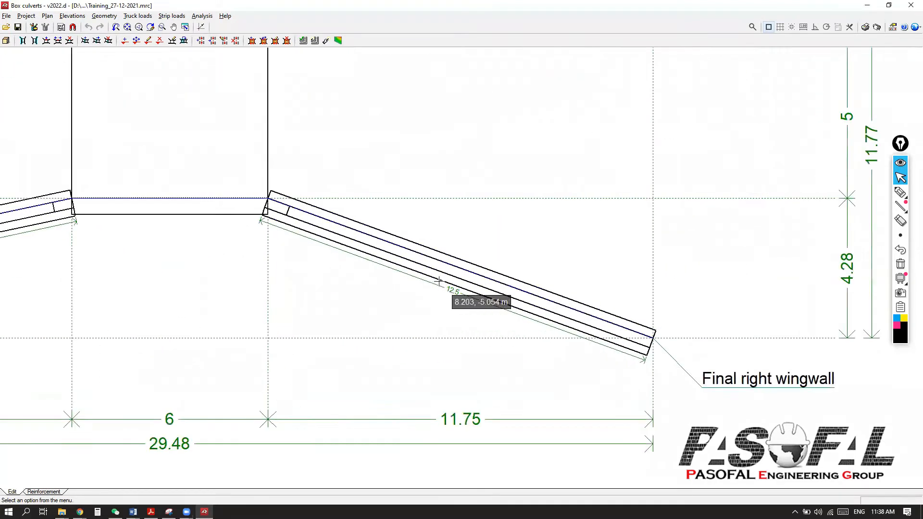
scroll(423, 283, down, 5)
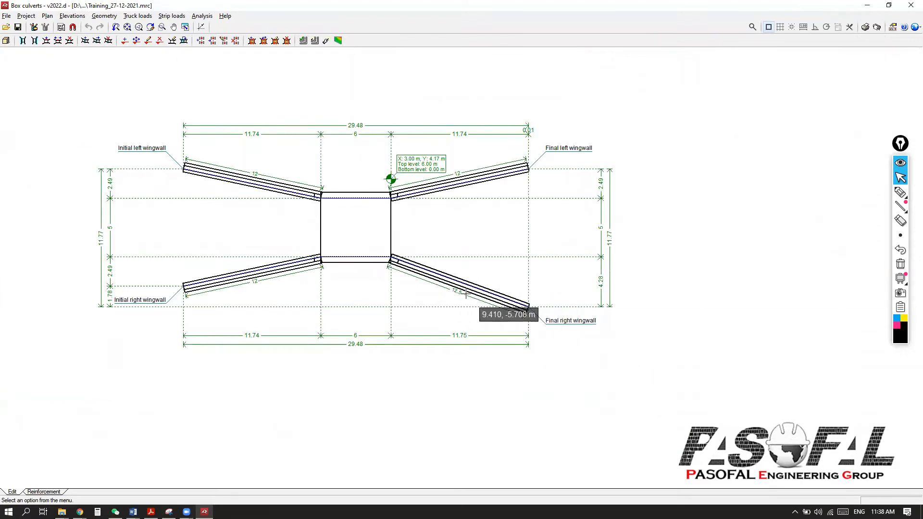
- View the culvert and its wingwalls in 3D from another angle and return to the plan
click(6, 40)
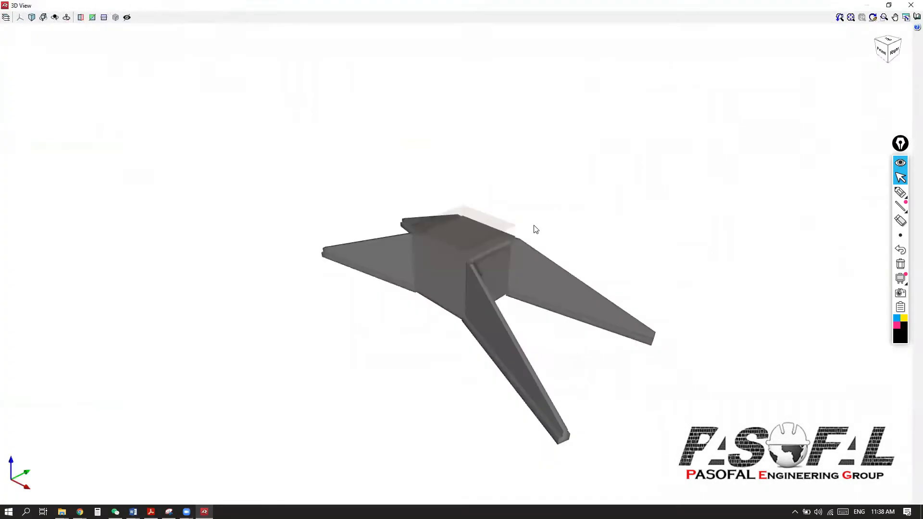
drag(368, 266, 632, 274)
click(910, 5)
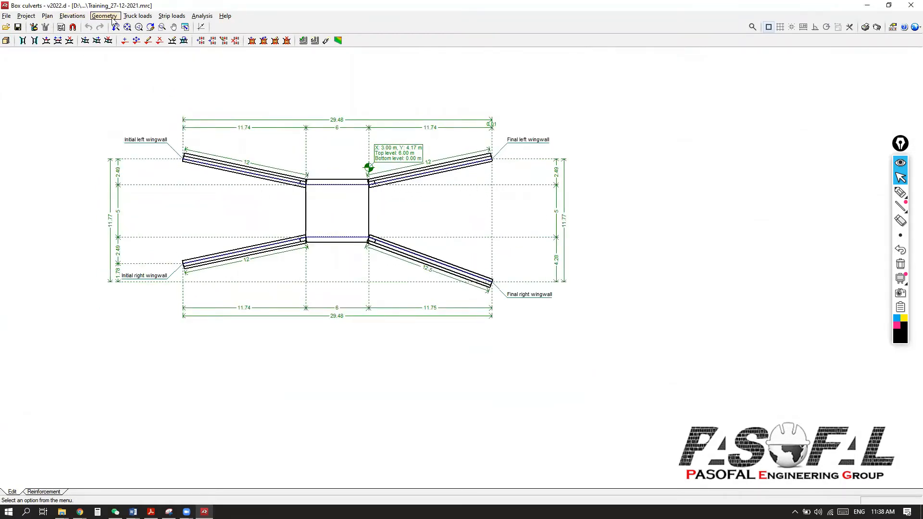
- Open the truck load at X: -1.00 m on the culvert plan for editing
click(138, 16)
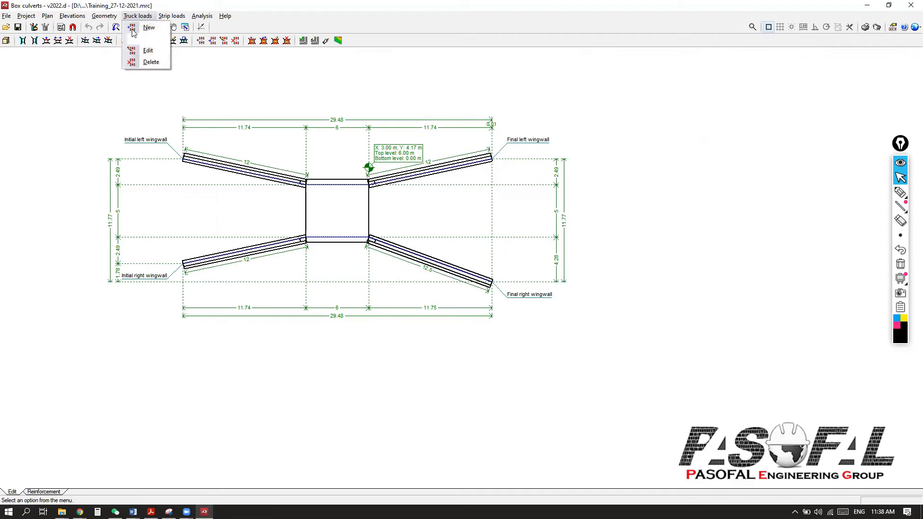
click(148, 51)
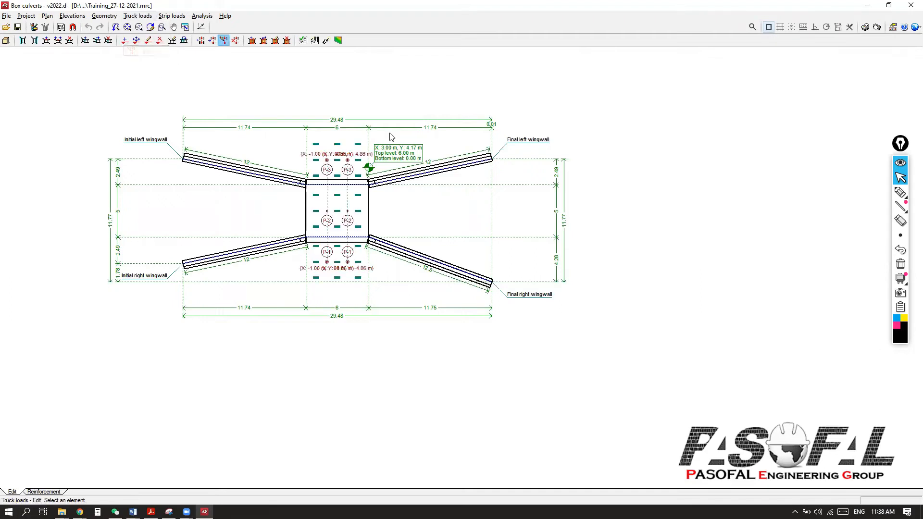
scroll(356, 213, up, 2)
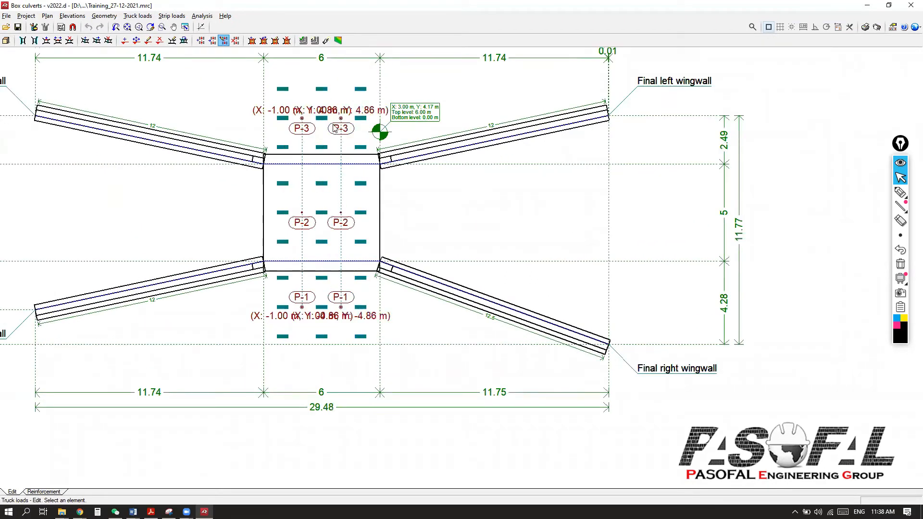
click(301, 136)
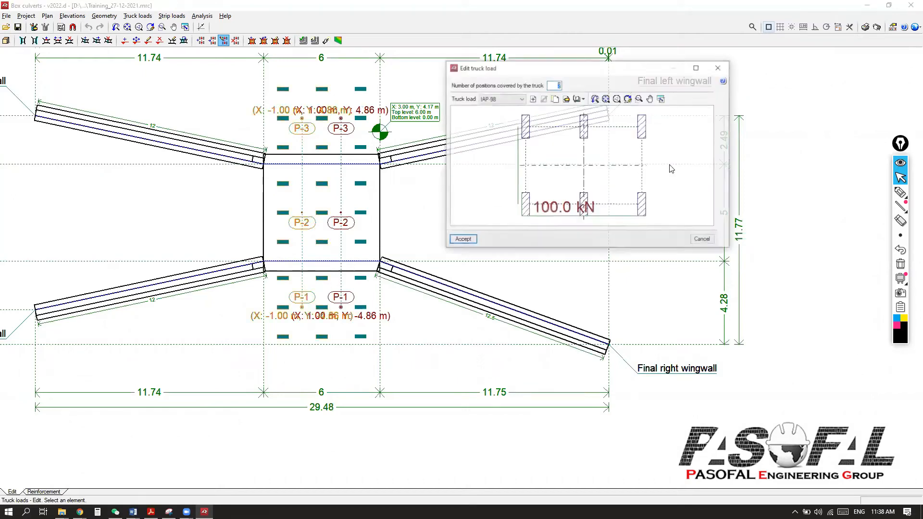
click(477, 111)
click(474, 111)
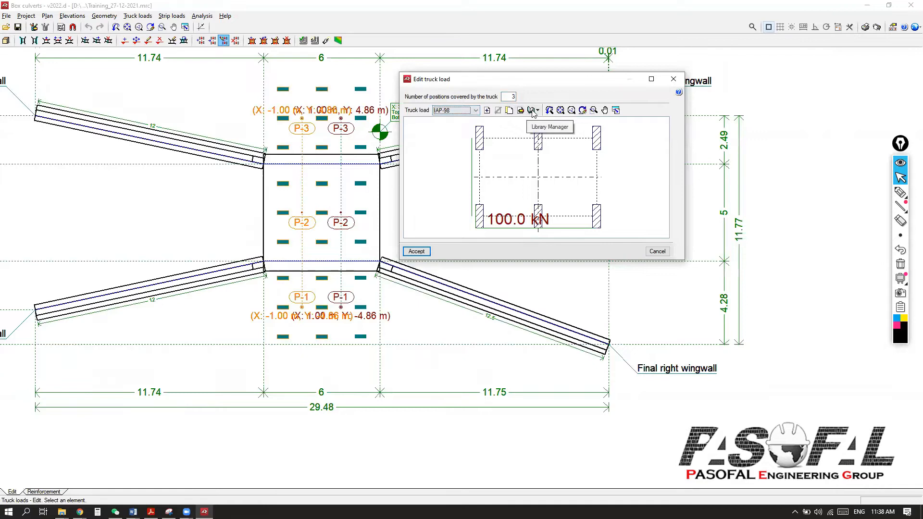
- Import the predefined NBR Classe 45 truck load and select it for the truck load being edited
click(531, 110)
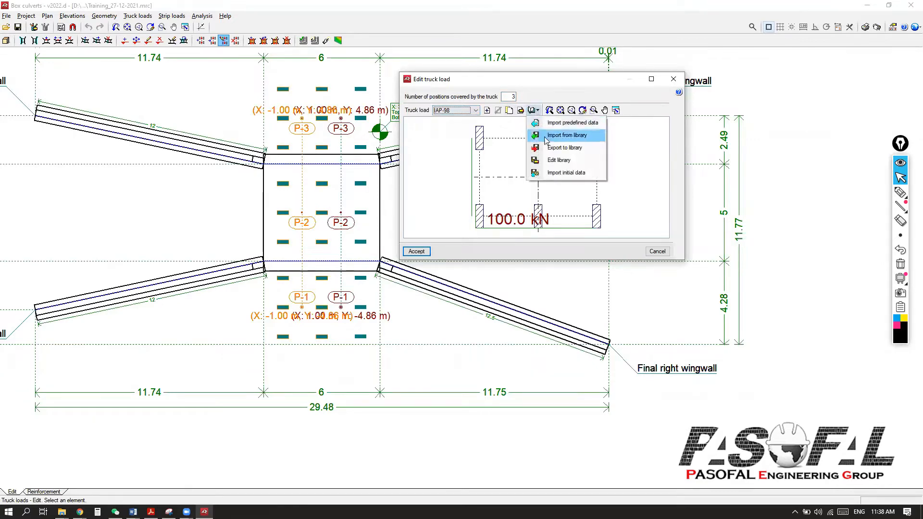
click(552, 124)
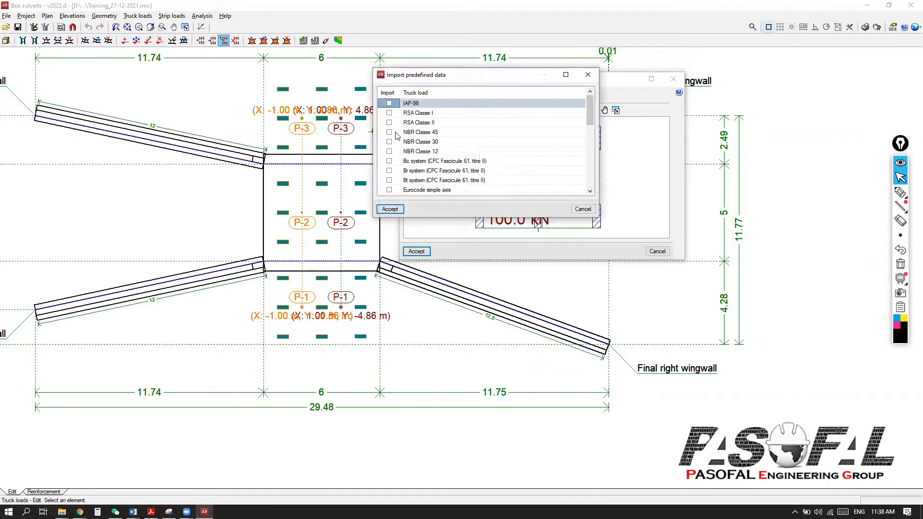
click(390, 133)
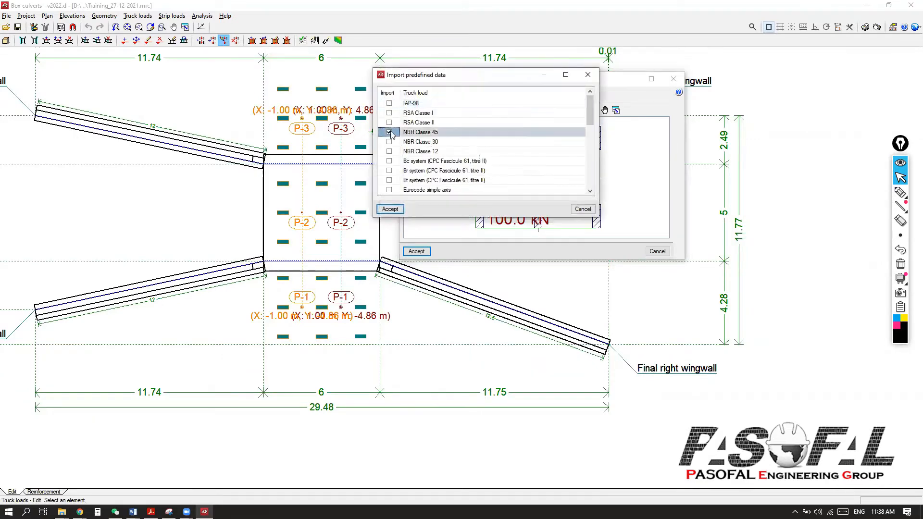
click(390, 209)
click(474, 111)
click(457, 126)
scroll(540, 207, up, 3)
scroll(541, 208, down, 3)
- Import predefined NBR Classe 12, Bc, Br, Bt and Eurocode simple axis loads, plus the last five special vehicles, from six 200kN to ten 240kN axes
click(534, 111)
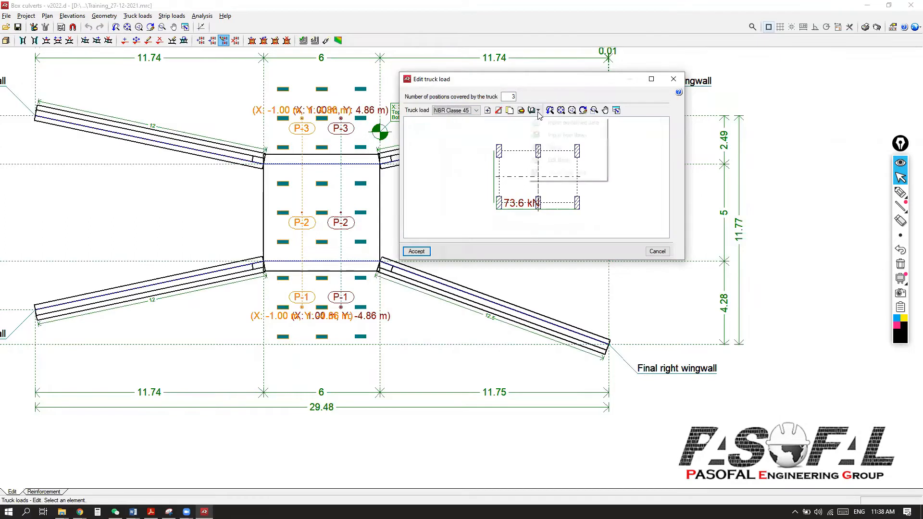
click(554, 126)
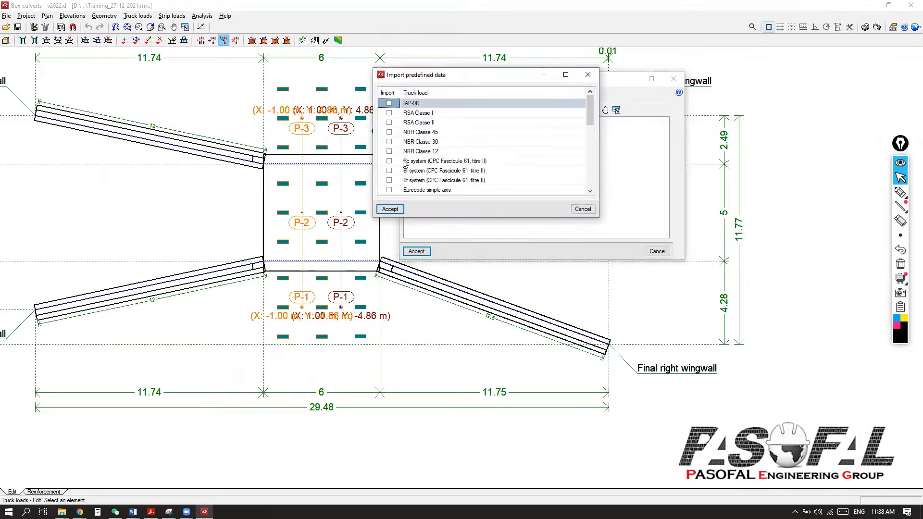
click(389, 152)
click(390, 161)
click(390, 171)
click(390, 180)
scroll(391, 193, down, 6)
click(389, 152)
click(389, 161)
click(389, 171)
click(390, 181)
click(390, 190)
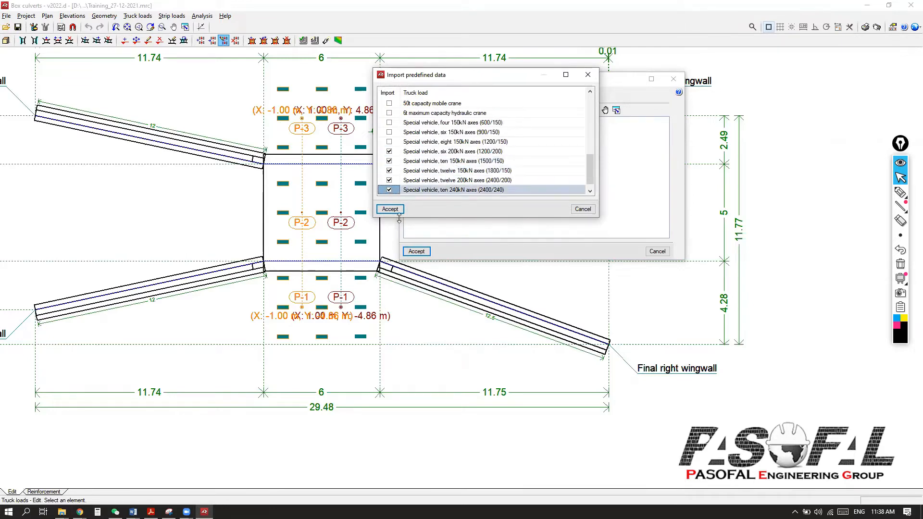
click(394, 209)
- Try the special vehicles with twelve and ten 150kN axes as the truck load, and switch back to IAP-98
click(524, 110)
click(497, 176)
scroll(522, 187, down, 1)
scroll(523, 186, up, 1)
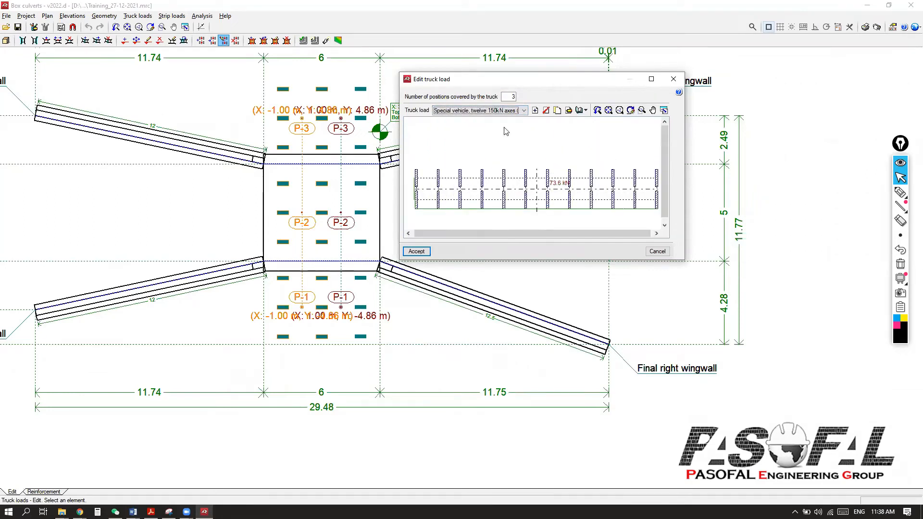
click(523, 111)
click(514, 169)
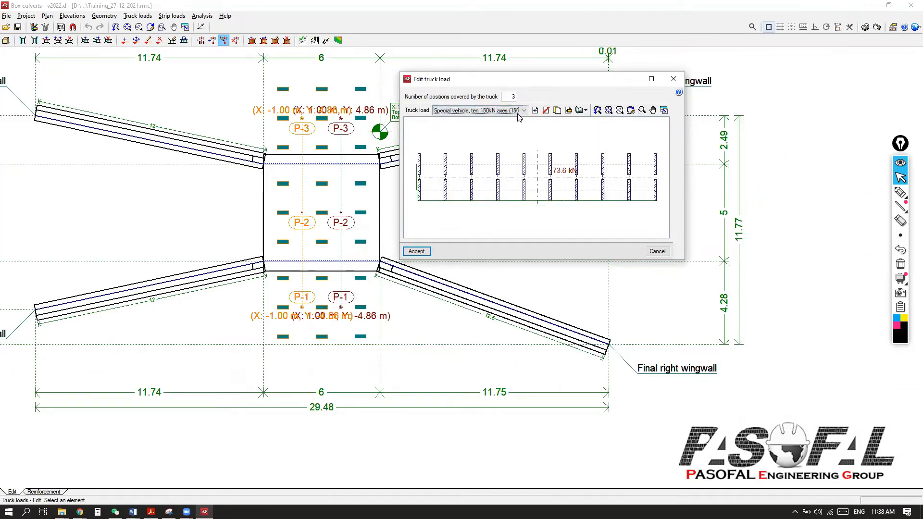
click(524, 111)
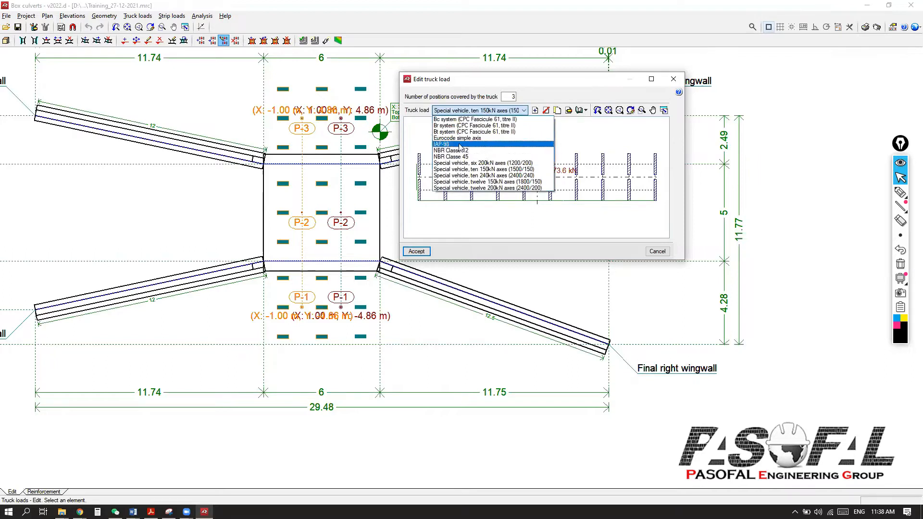
click(512, 142)
- Try the Br system (CPC Fascicule 61, titre II) as the truck load and inspect its wheel layout
click(515, 111)
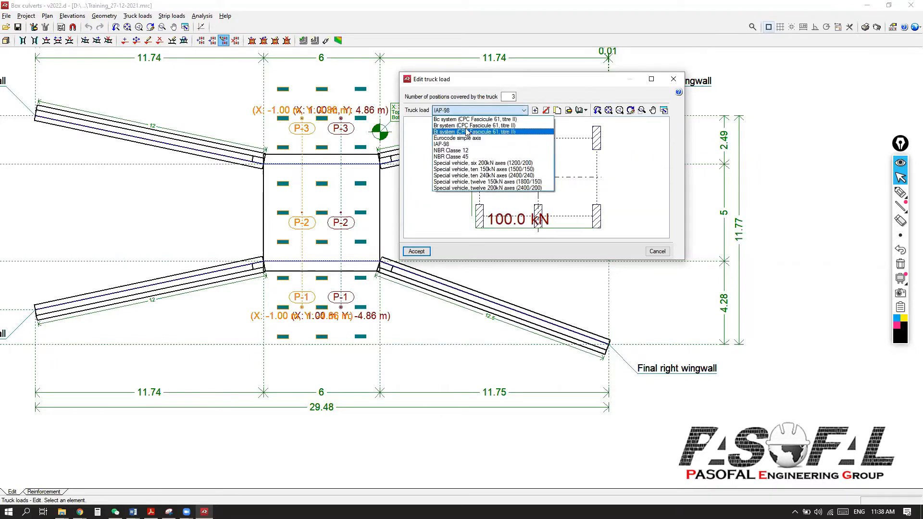
click(491, 130)
scroll(508, 179, down, 3)
scroll(508, 180, up, 3)
scroll(503, 181, down, 1)
- Assign NBR Classe 12 as the truck load at X: -1.00 m, check its wheel layout and accept the edit
click(524, 110)
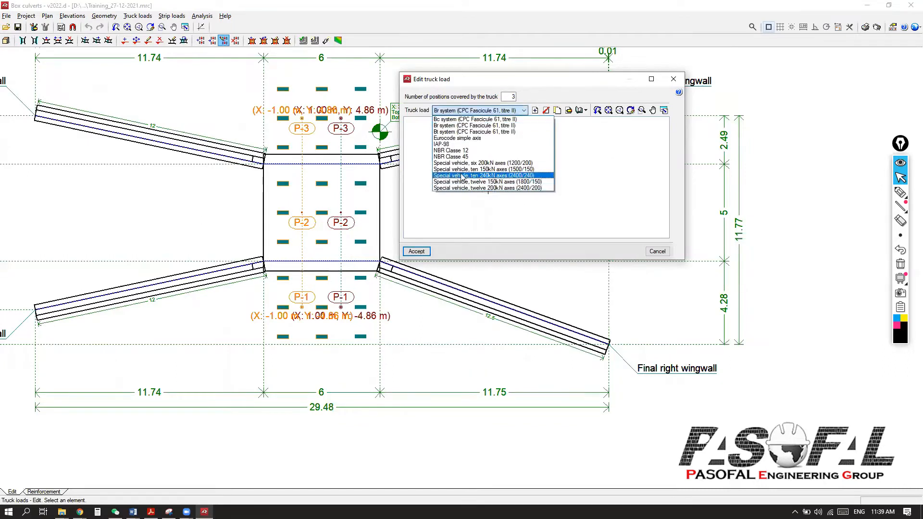
click(452, 152)
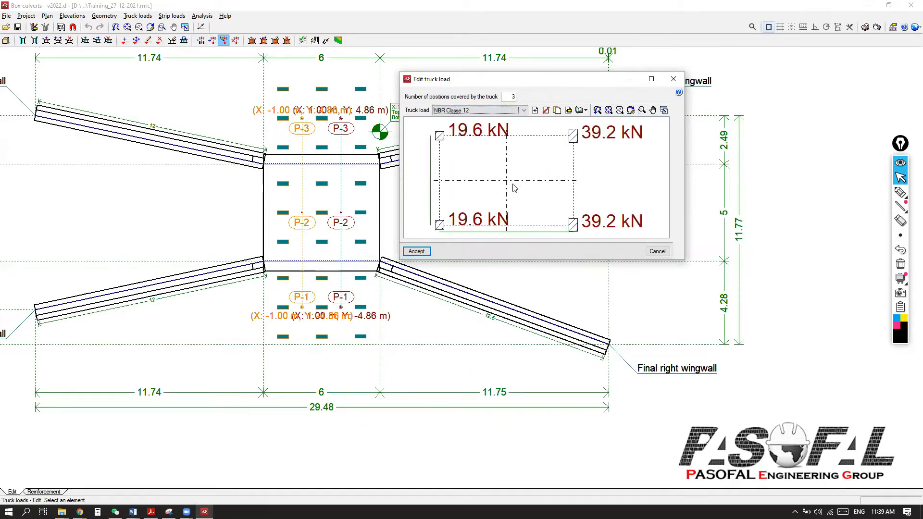
scroll(515, 188, down, 2)
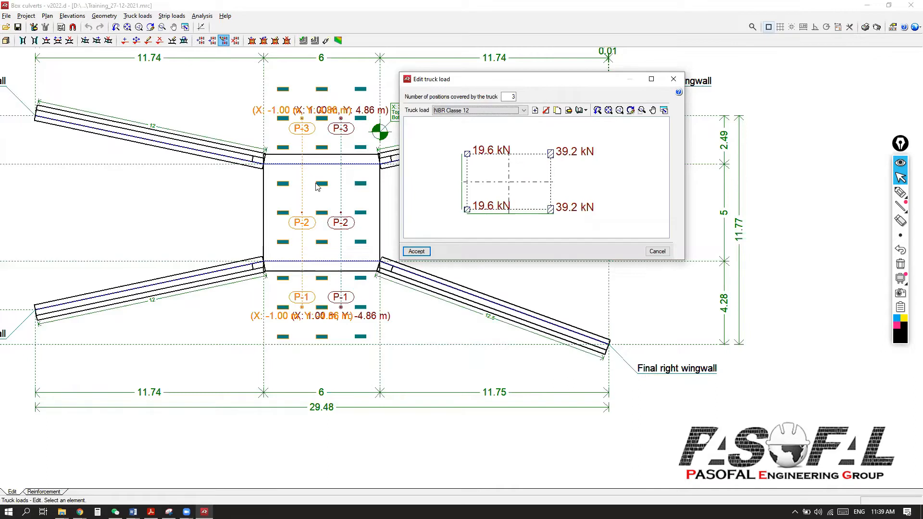
click(416, 251)
- Review both truck loads on the plan, opening the one at X: 1.00 m and closing it without changes
scroll(302, 125, up, 1)
scroll(301, 125, up, 1)
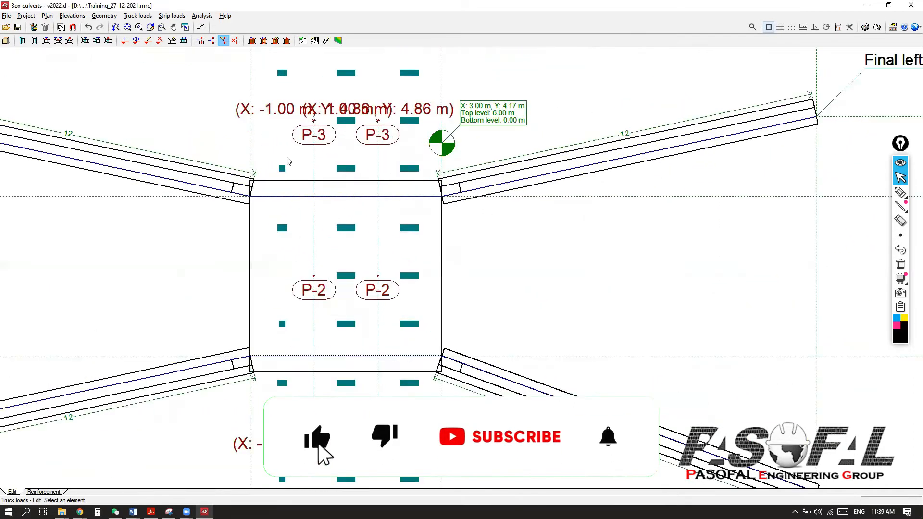
scroll(307, 133, down, 2)
click(344, 142)
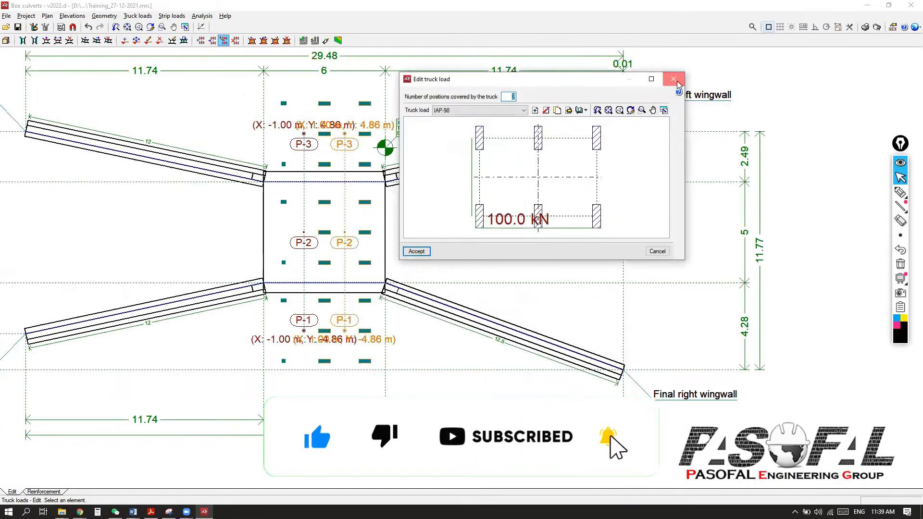
click(674, 79)
- Delete the truck load at X: 1.00 m from the box culvert
click(138, 16)
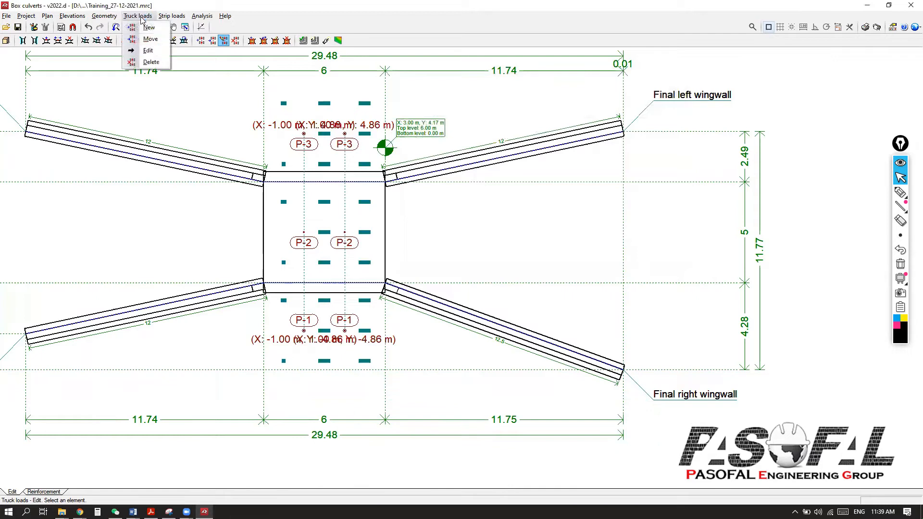
click(150, 62)
click(345, 144)
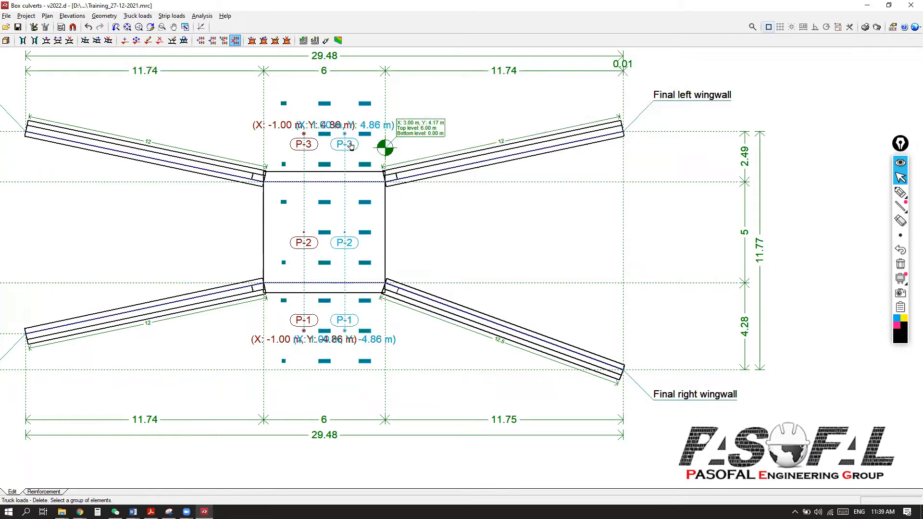
right_click(525, 116)
scroll(319, 166, down, 2)
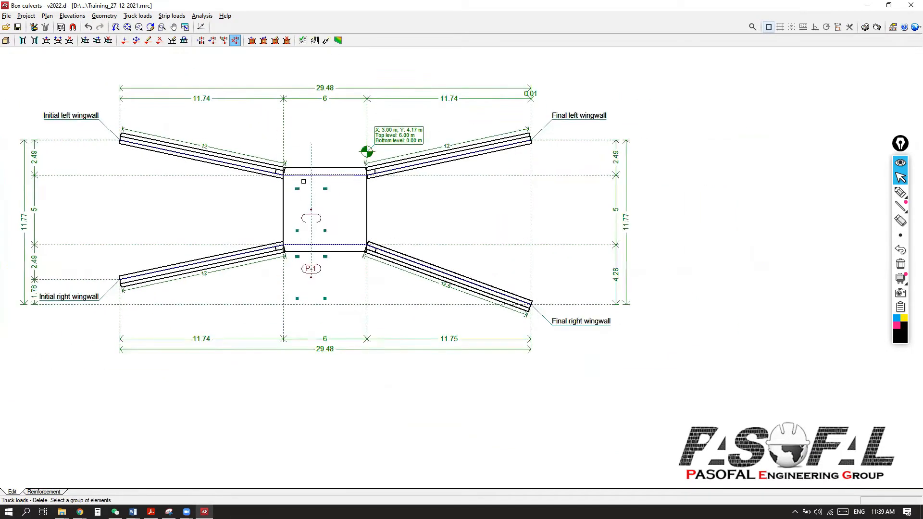
scroll(361, 149, up, 4)
scroll(404, 132, down, 2)
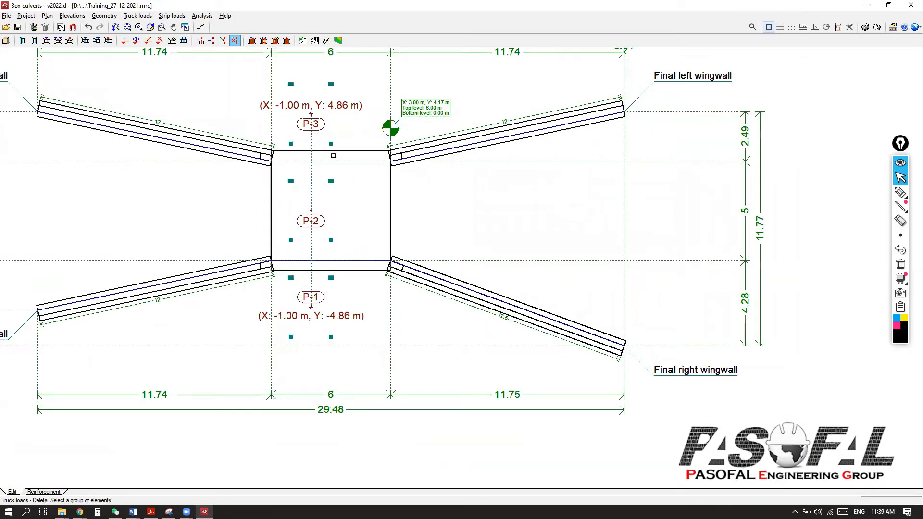
scroll(333, 155, down, 2)
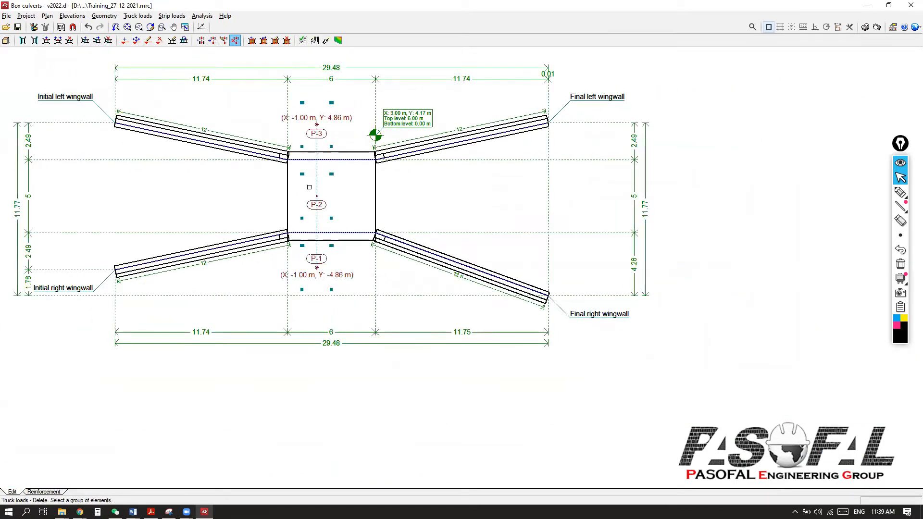
scroll(336, 169, up, 2)
scroll(336, 169, down, 3)
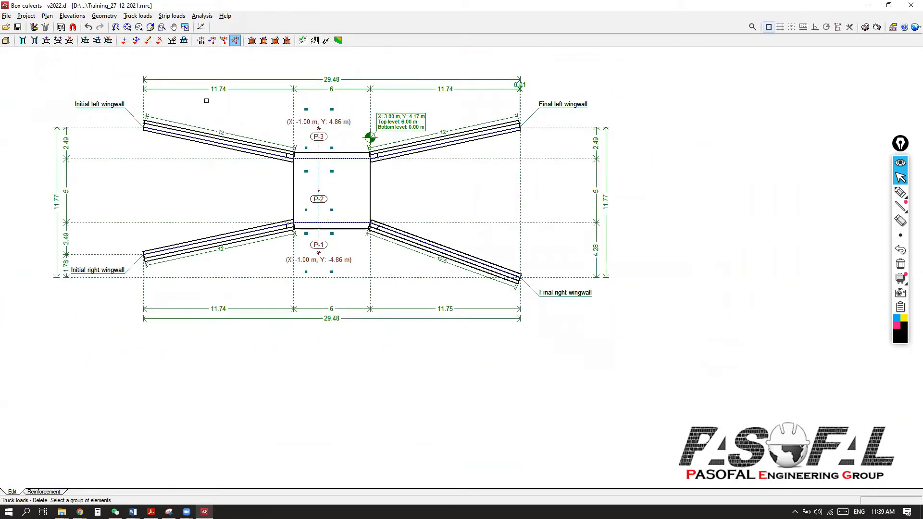
- Display the strip loads and review the width and load of the long central strip, closing it without changes
click(173, 17)
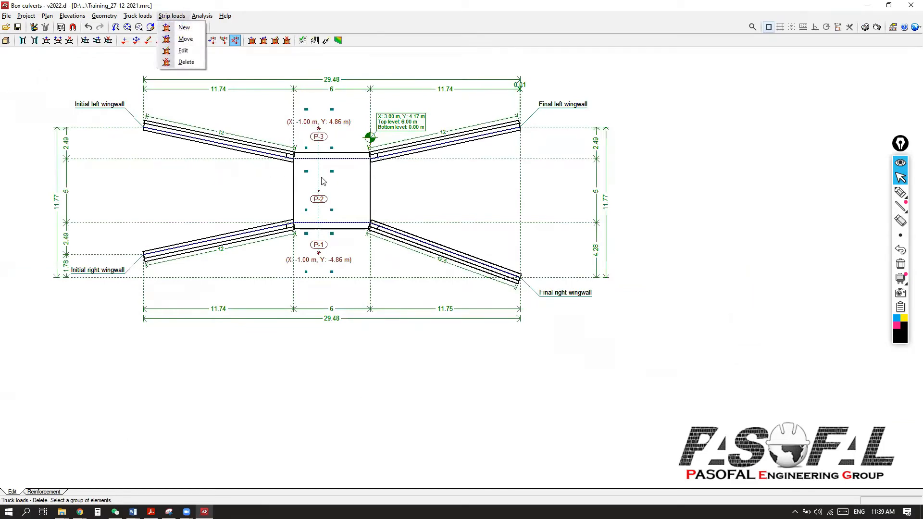
click(186, 31)
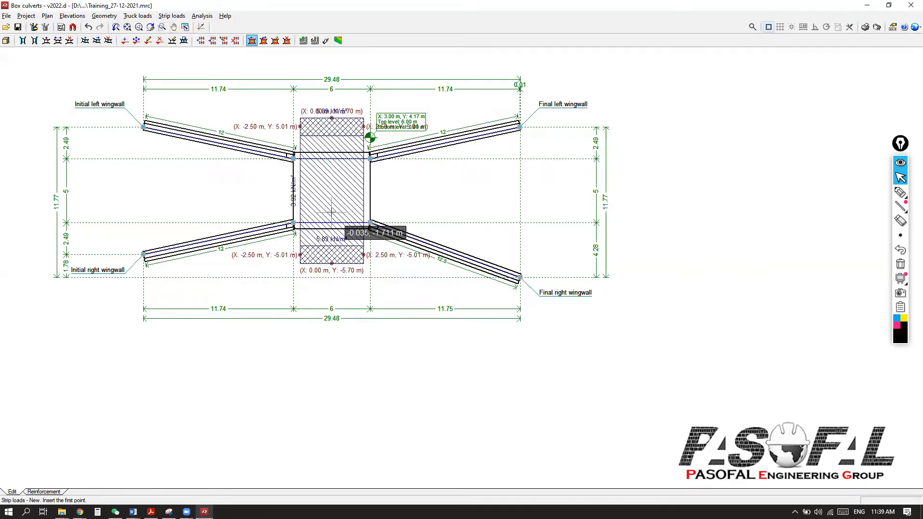
scroll(333, 131, up, 2)
click(172, 16)
click(182, 51)
click(344, 104)
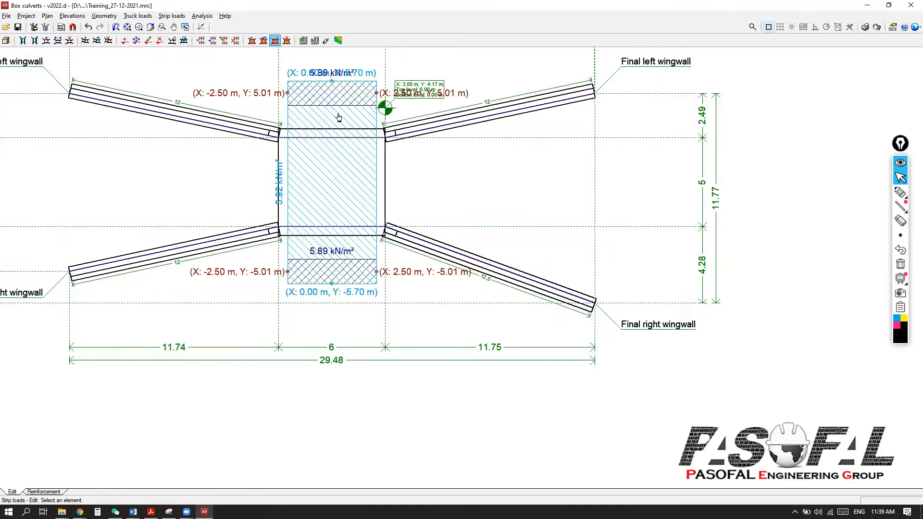
drag(464, 229, 530, 145)
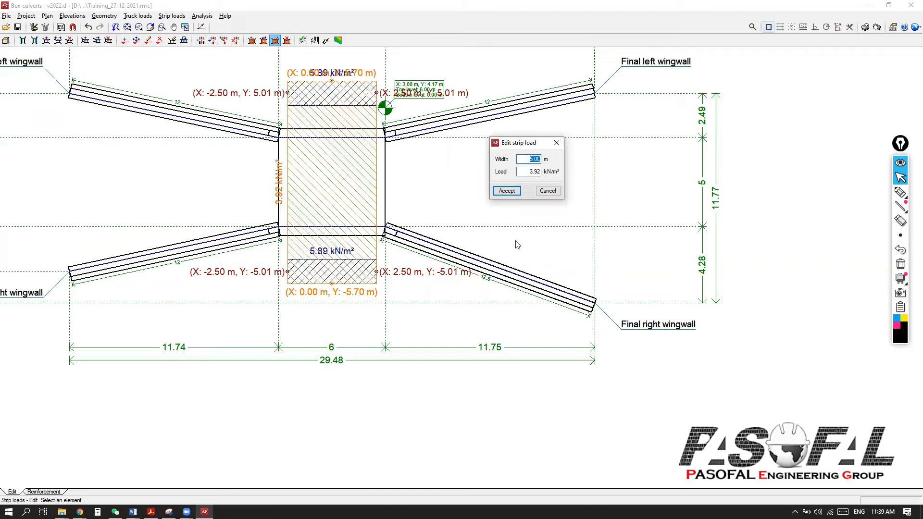
key(Tab)
drag(524, 144, 512, 136)
click(515, 166)
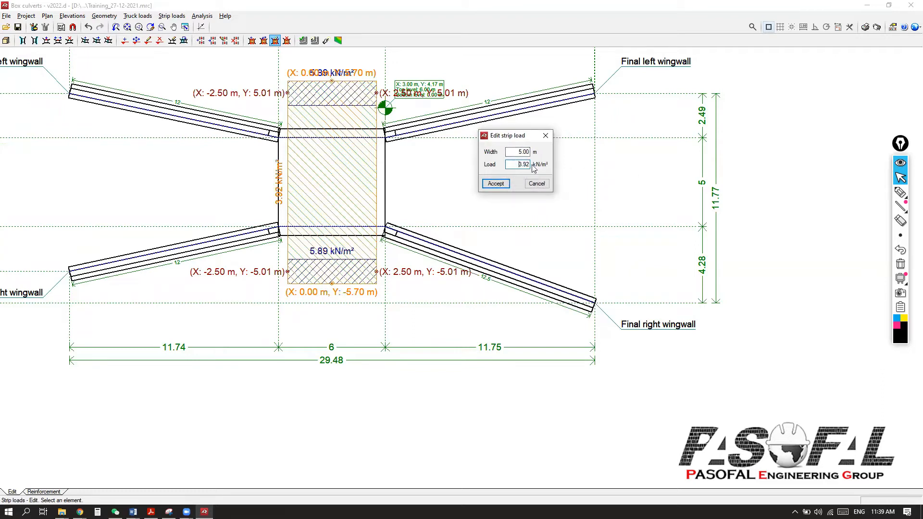
click(546, 136)
- Run the analysis check, agree to analyse the module, and inspect the checked culvert and wingwalls
scroll(355, 199, down, 3)
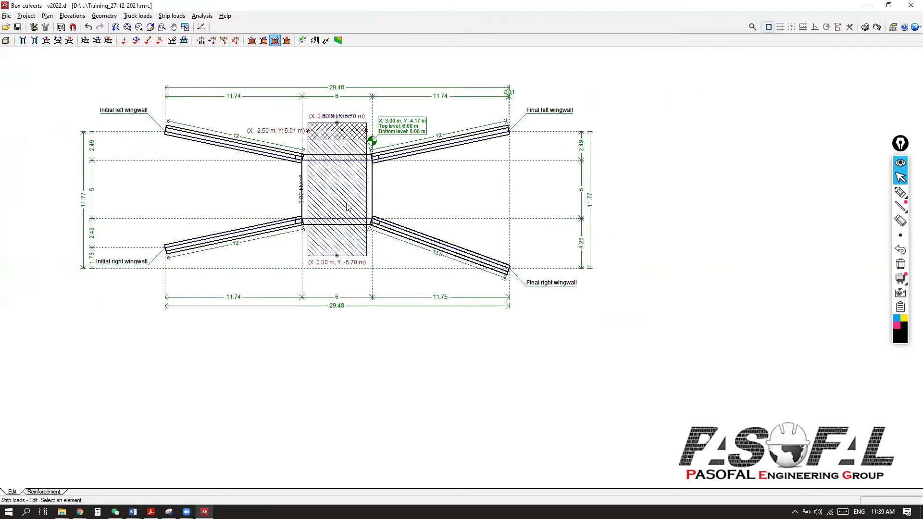
scroll(347, 207, down, 1)
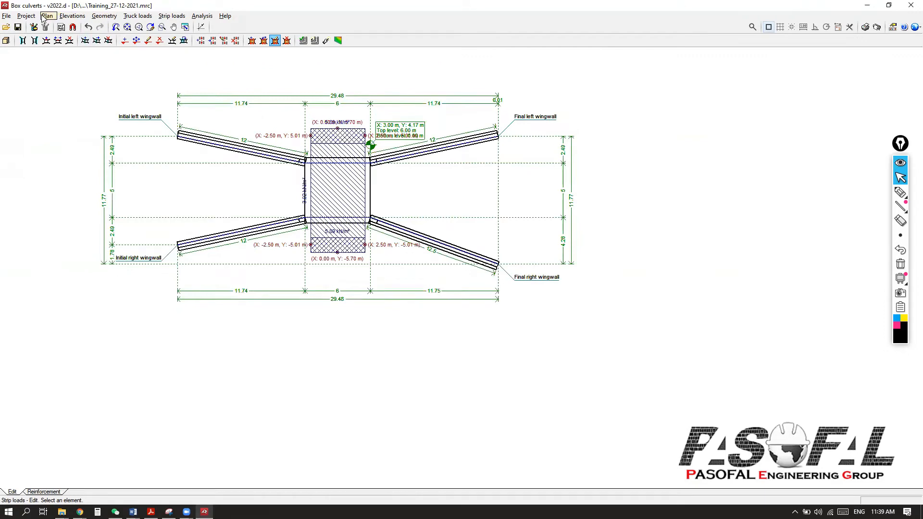
scroll(351, 183, up, 5)
scroll(354, 186, down, 5)
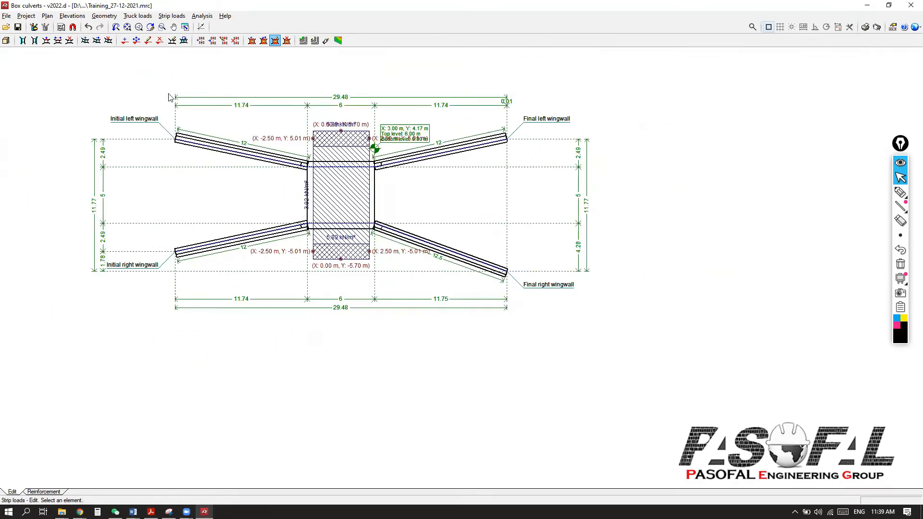
click(205, 16)
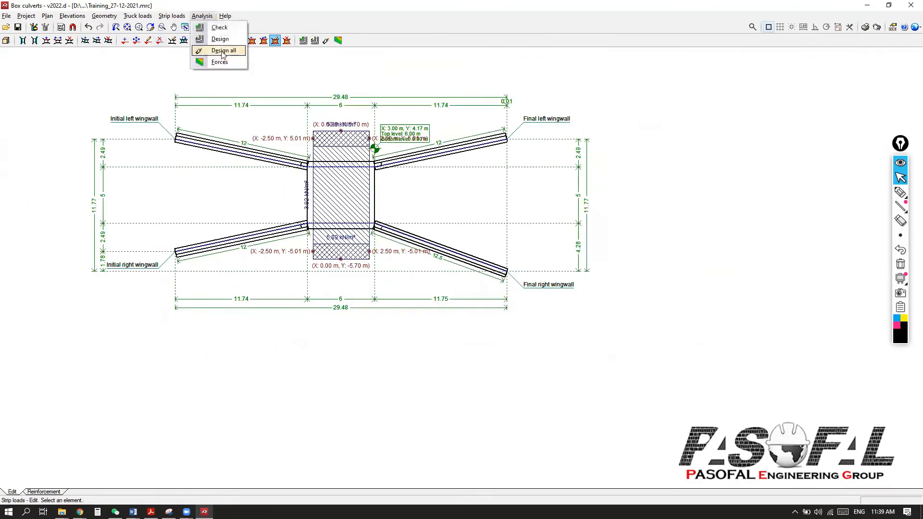
click(211, 25)
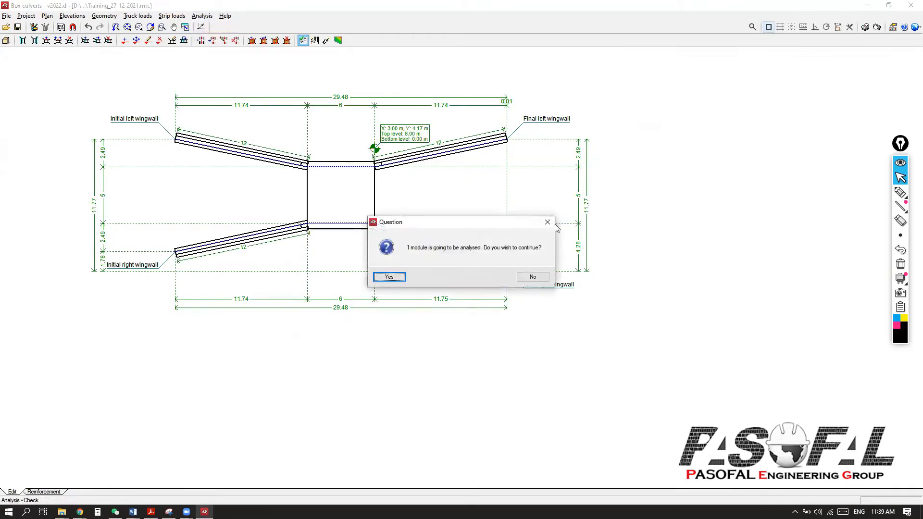
click(387, 277)
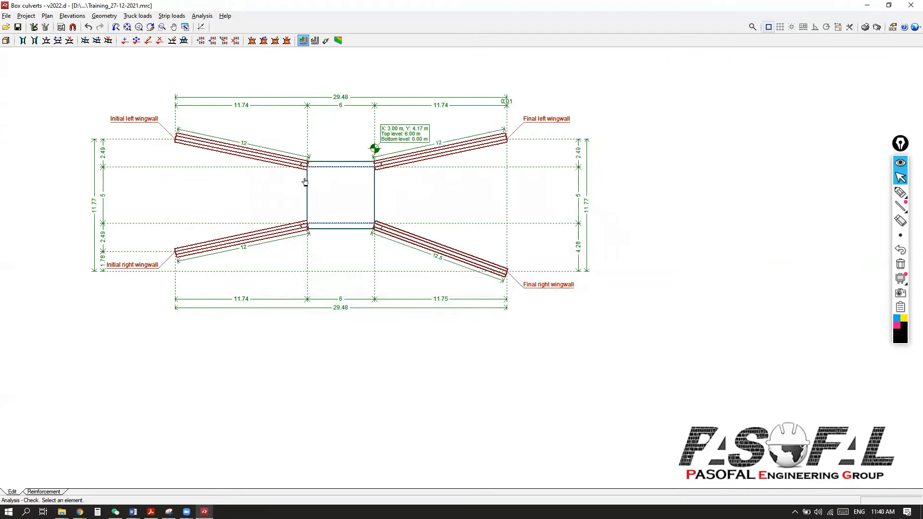
scroll(406, 188, up, 2)
scroll(431, 233, up, 1)
scroll(425, 235, down, 3)
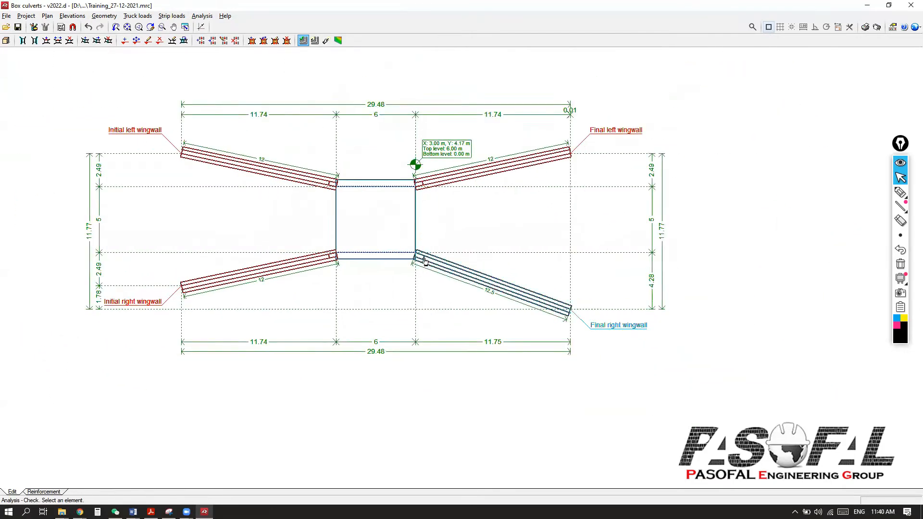
scroll(398, 290, up, 1)
scroll(398, 291, up, 1)
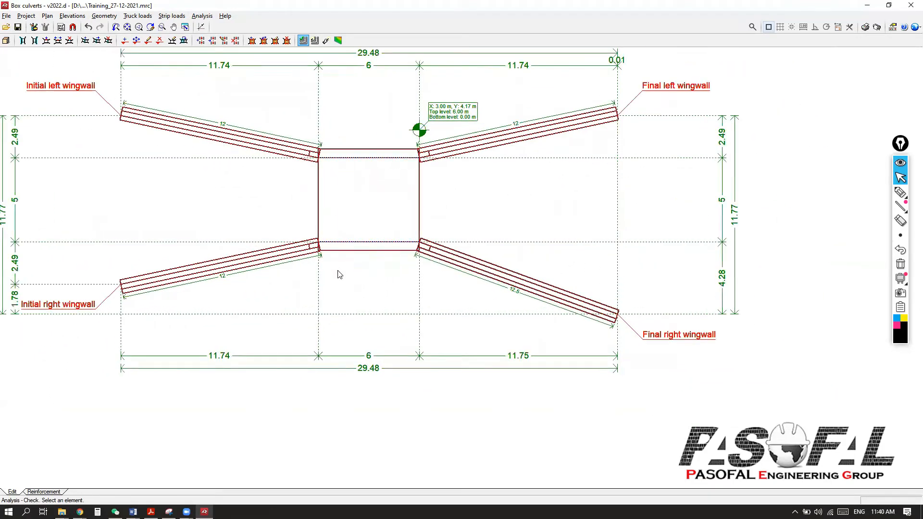
- Design the final left wingwall individually
scroll(339, 274, down, 1)
click(202, 16)
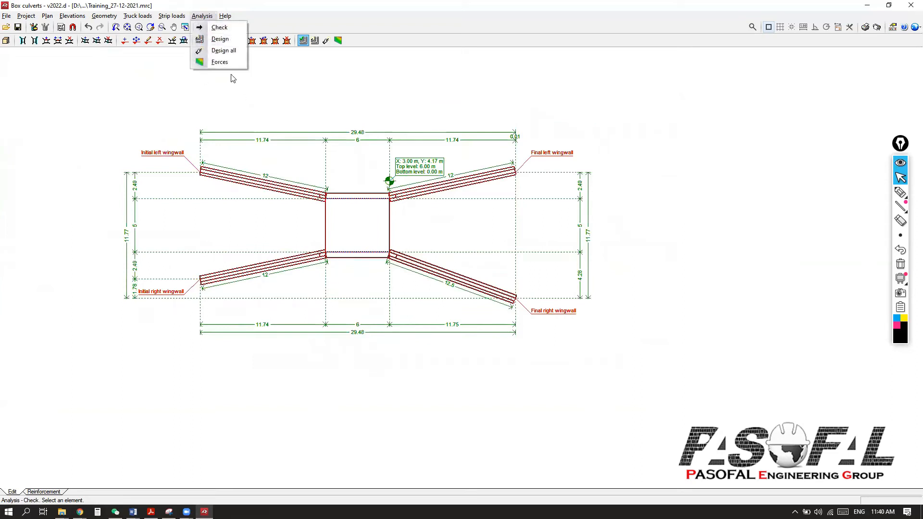
click(220, 38)
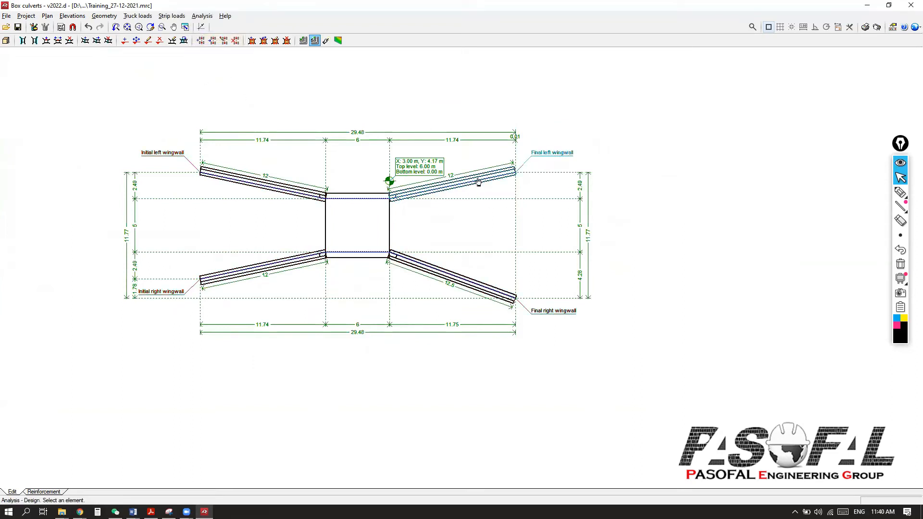
scroll(478, 182, up, 1)
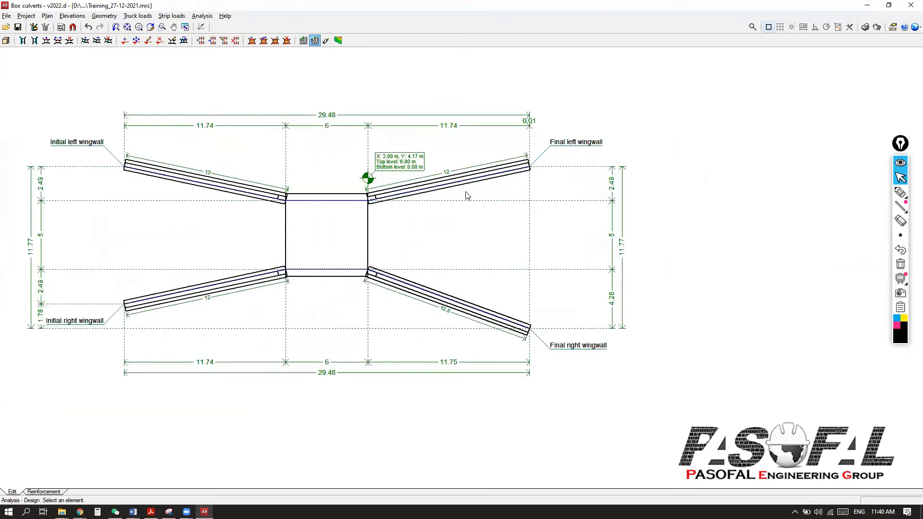
click(209, 16)
key(Escape)
click(451, 182)
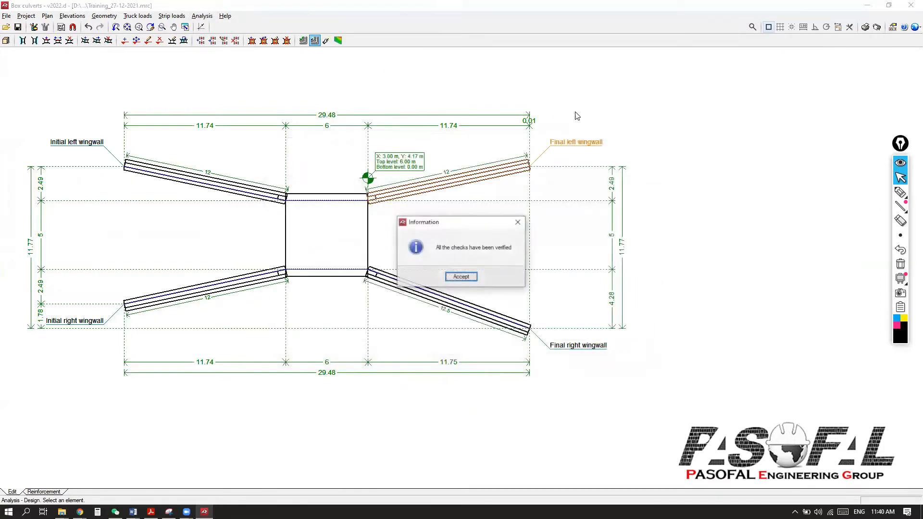
click(461, 276)
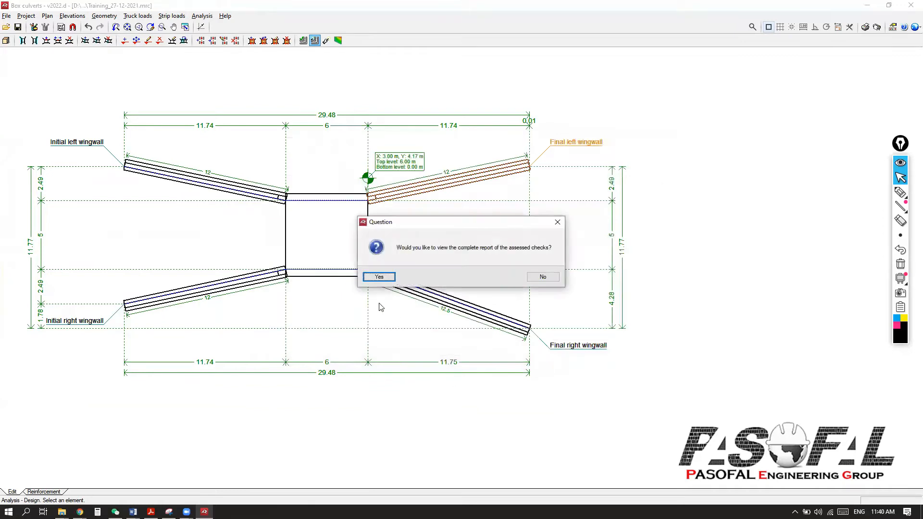
- Open the complete check report for the final left wingwall, read through its code checks and close it
click(379, 277)
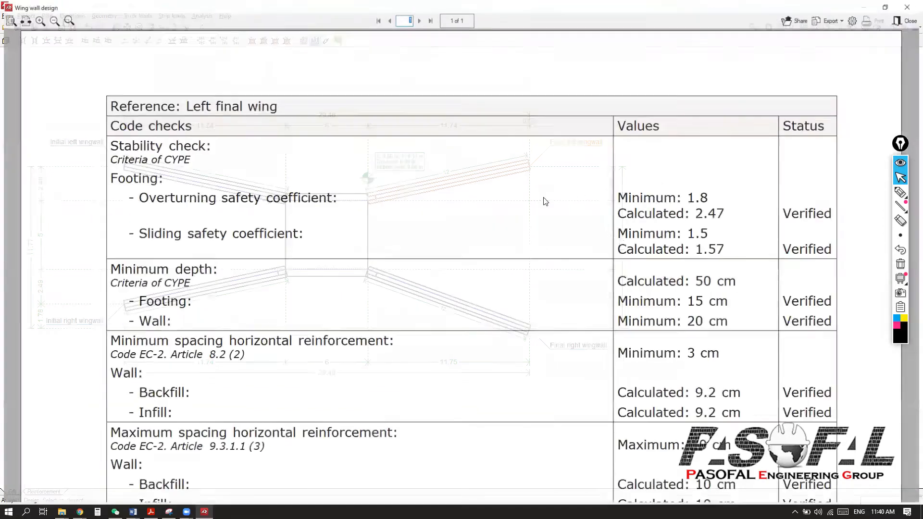
scroll(495, 264, down, 10)
scroll(534, 268, down, 4)
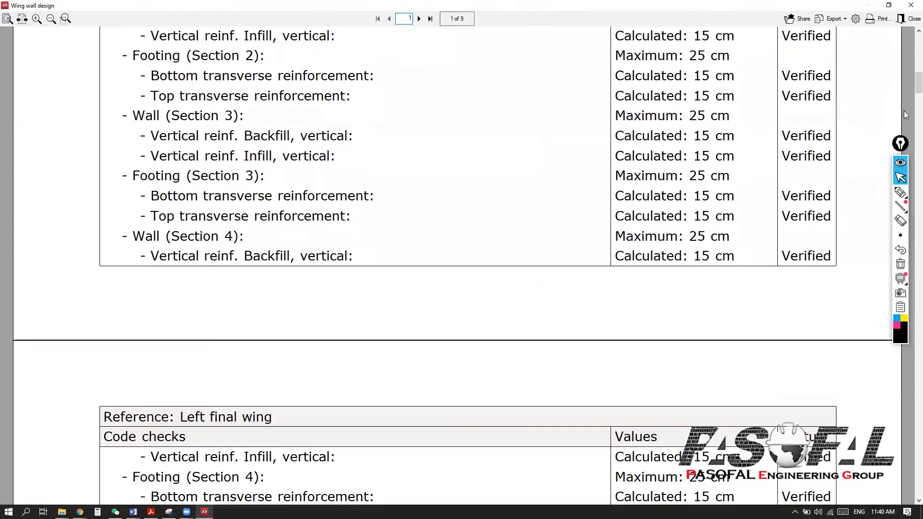
scroll(908, 84, down, 10)
scroll(908, 232, down, 20)
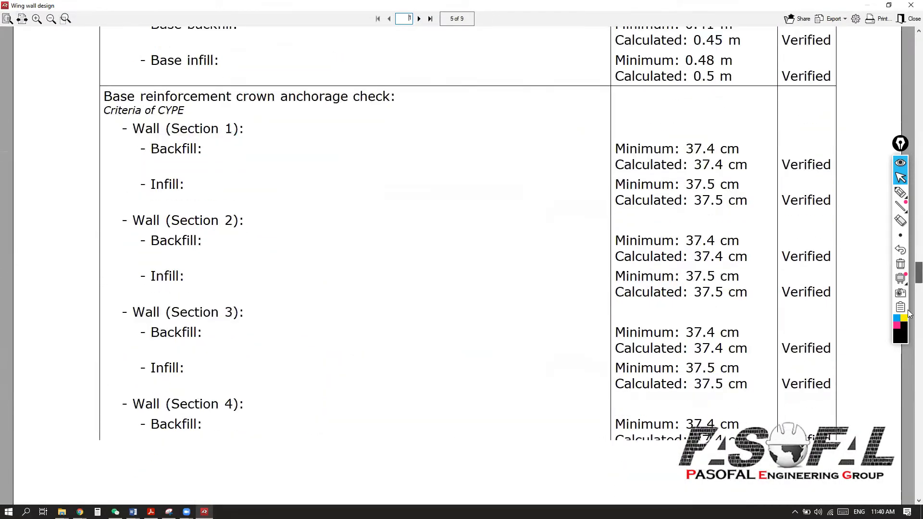
click(911, 5)
- Examine the wingwall footings and culvert body closely in the 3D view, then return to the plan
scroll(410, 203, up, 3)
scroll(409, 203, up, 1)
scroll(348, 201, up, 2)
scroll(350, 201, down, 3)
click(7, 41)
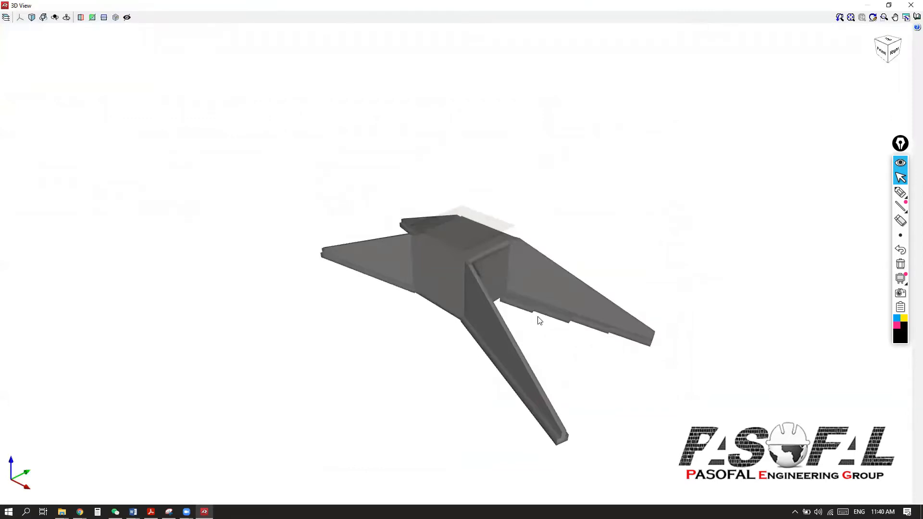
scroll(553, 259, up, 10)
middle_drag(478, 295, 526, 239)
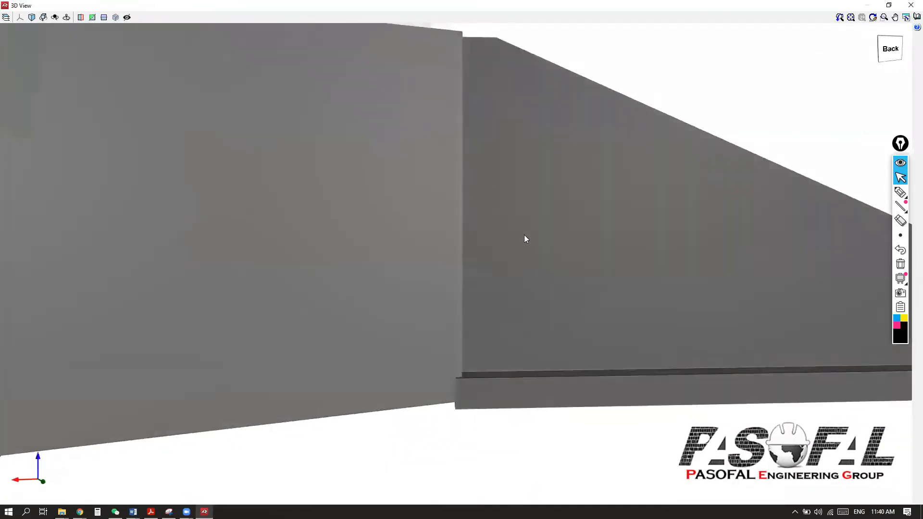
scroll(524, 235, down, 2)
click(911, 5)
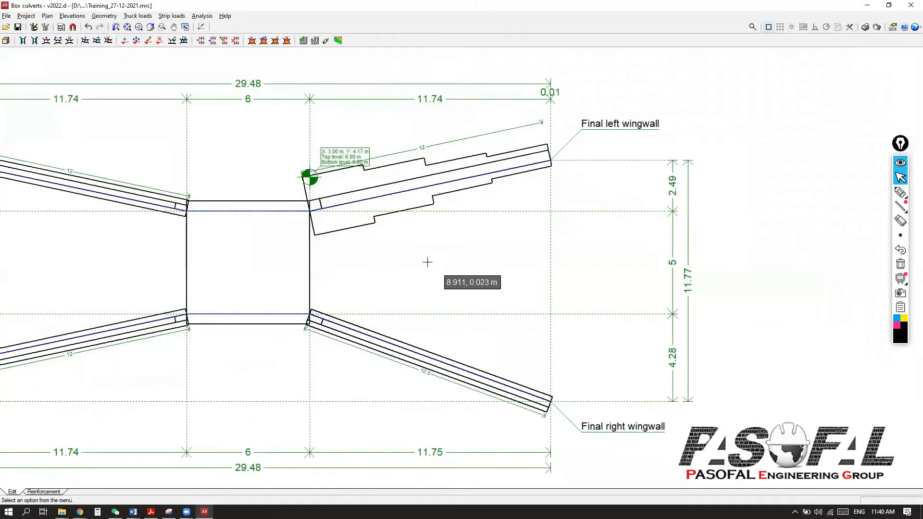
- Run Design all to design and check the module and every wingwall of the culvert
scroll(427, 261, down, 3)
scroll(423, 275, up, 1)
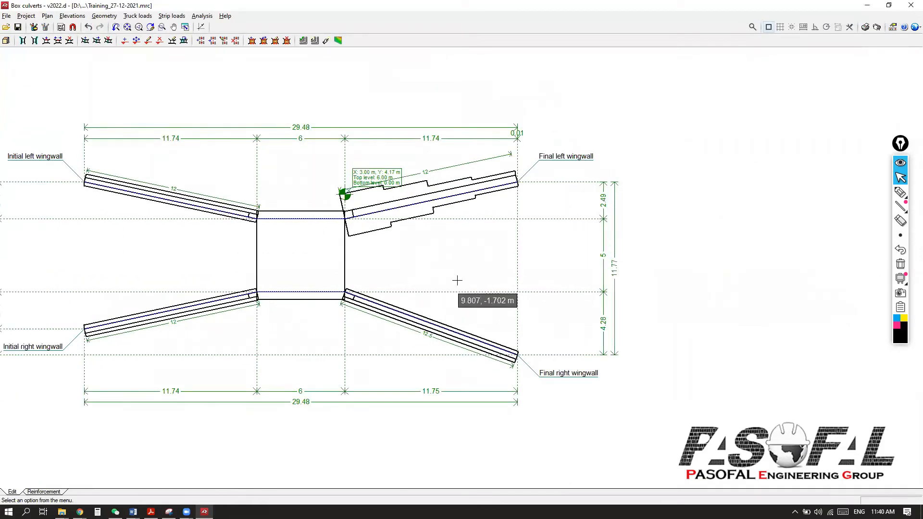
click(202, 16)
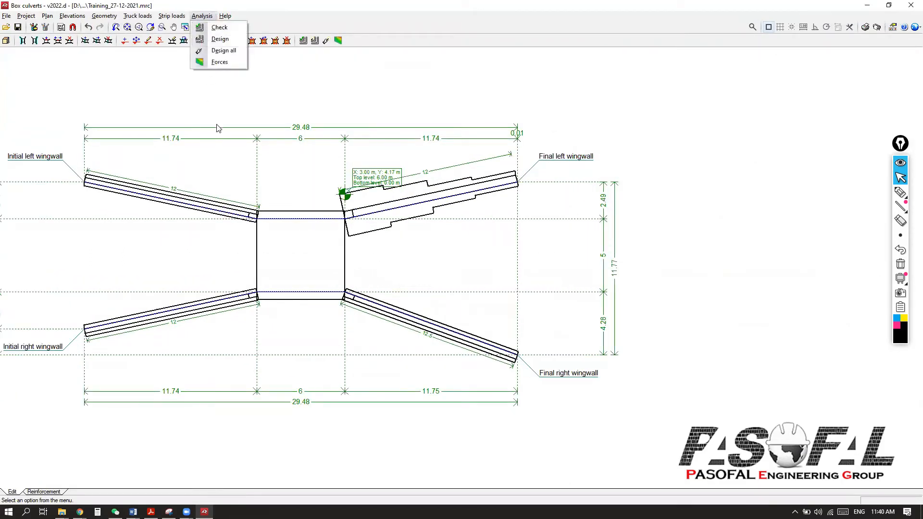
click(224, 51)
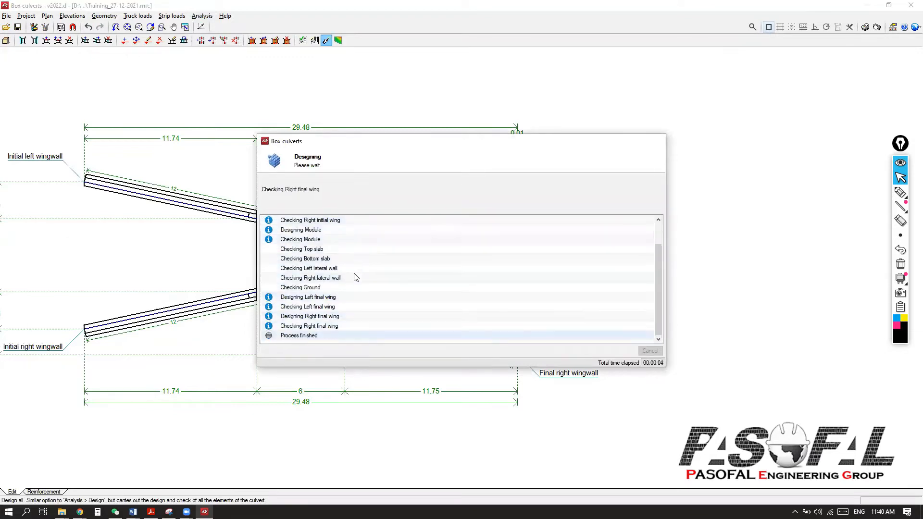
- Open the complete report of the assessed checks for the whole culvert and close it
click(472, 277)
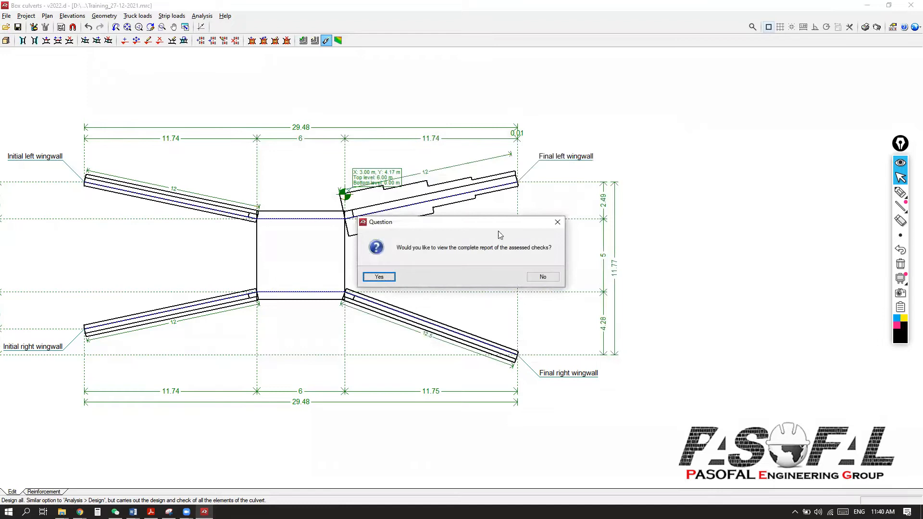
click(385, 276)
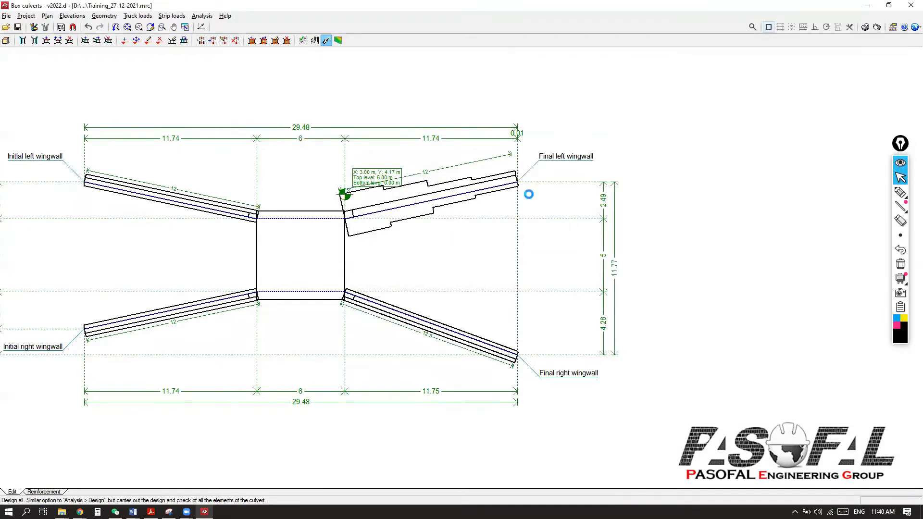
click(911, 5)
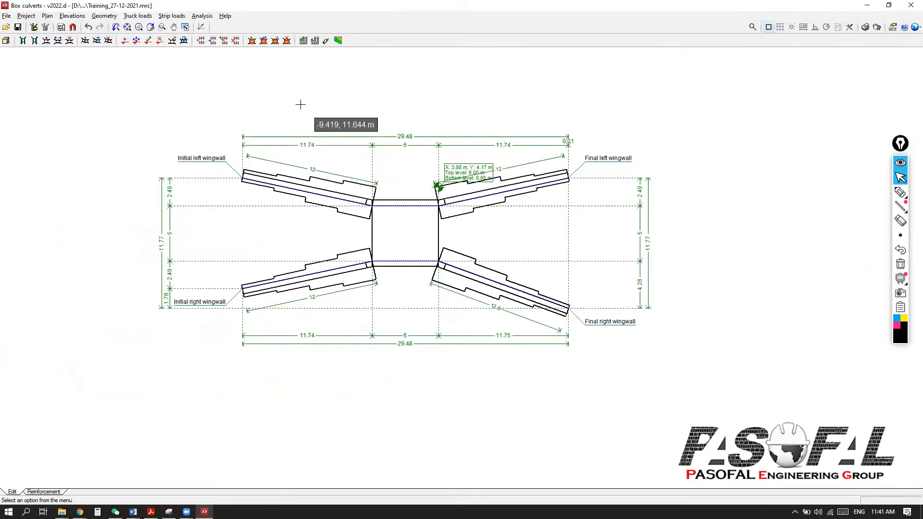
- Inspect the designed culvert and its stepped wingwall footings in the 3D view, and return to the plan
click(7, 41)
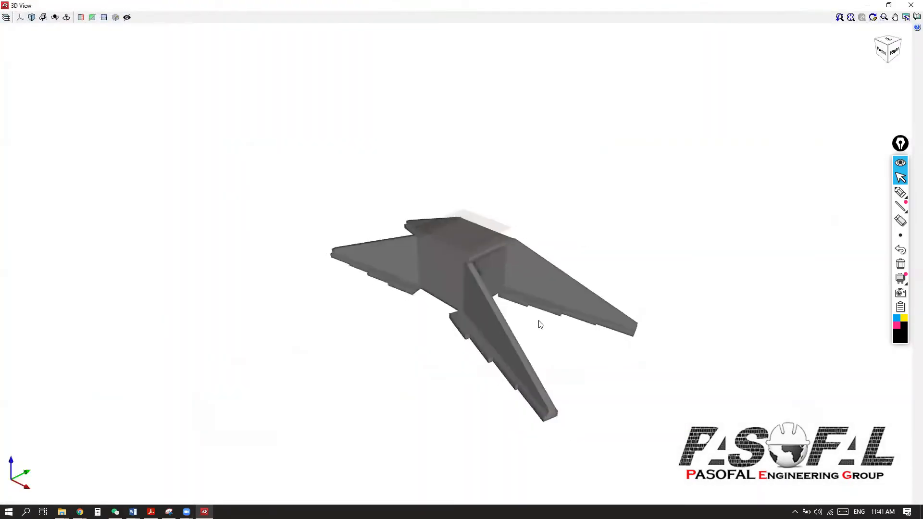
mouse_move(540, 325)
middle_down()
mouse_move(406, 310)
mouse_move(368, 274)
mouse_move(315, 284)
mouse_move(424, 322)
mouse_move(520, 339)
mouse_move(592, 333)
mouse_move(484, 301)
middle_up()
scroll(484, 301, up, 4)
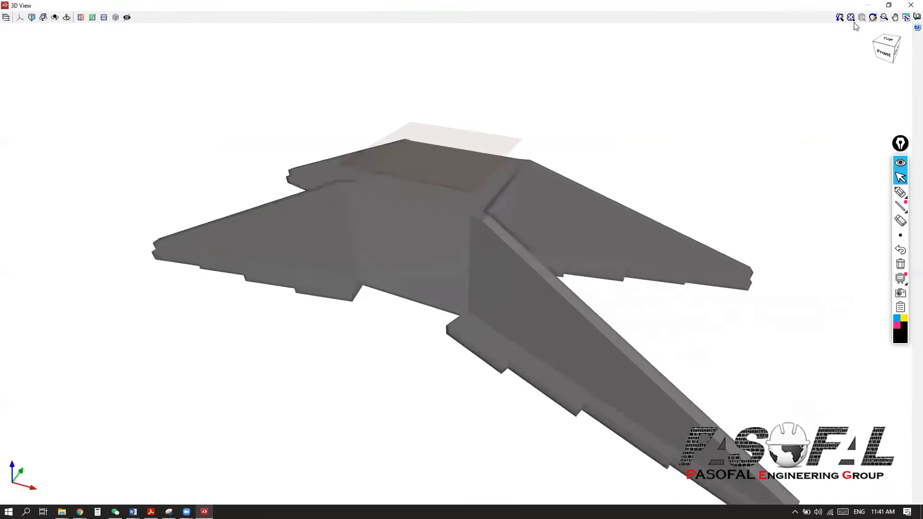
click(911, 5)
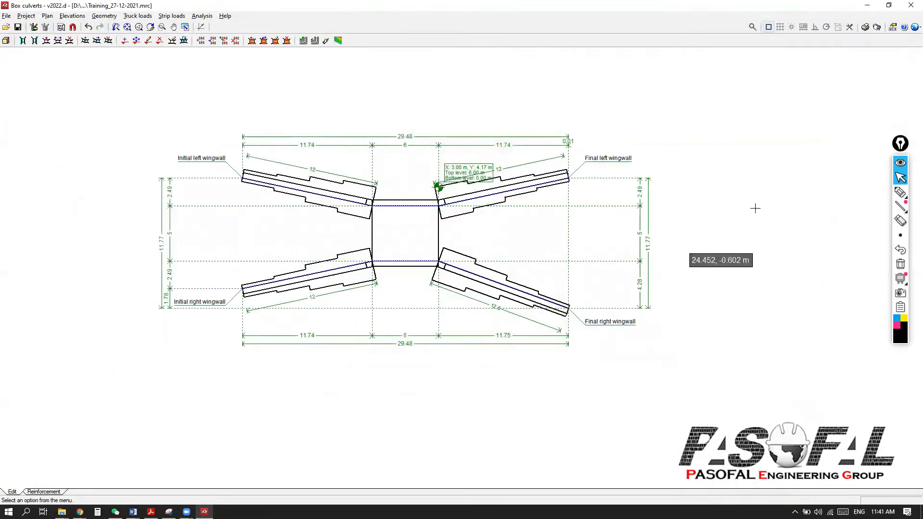
- Switch to the Reinforcement view, marking it with a freehand arrow and clearing the arrow from the screen
click(901, 193)
mouse_move(136, 353)
mouse_down()
mouse_move(51, 435)
mouse_move(38, 488)
mouse_move(61, 466)
mouse_up()
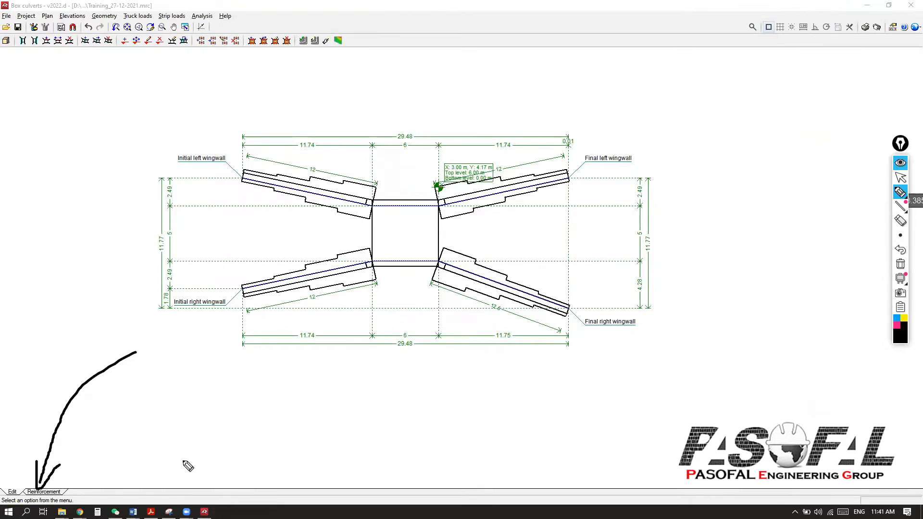
click(901, 178)
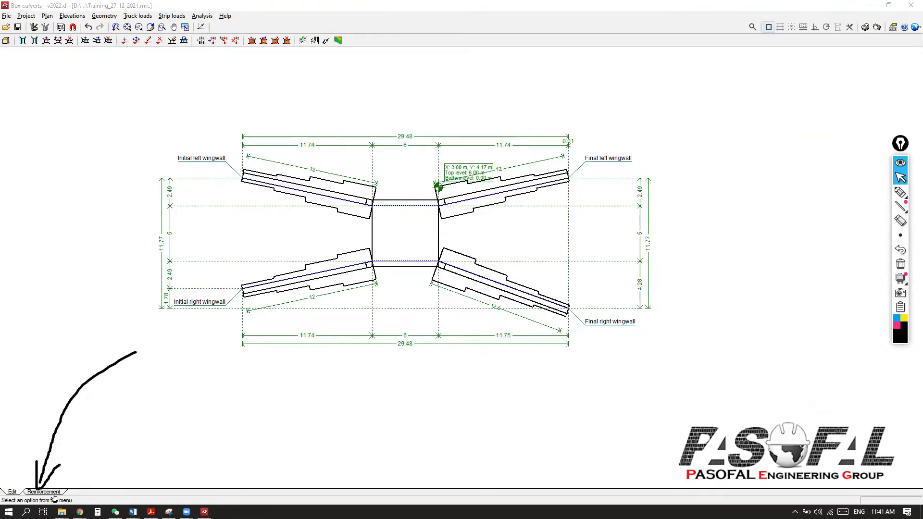
click(52, 493)
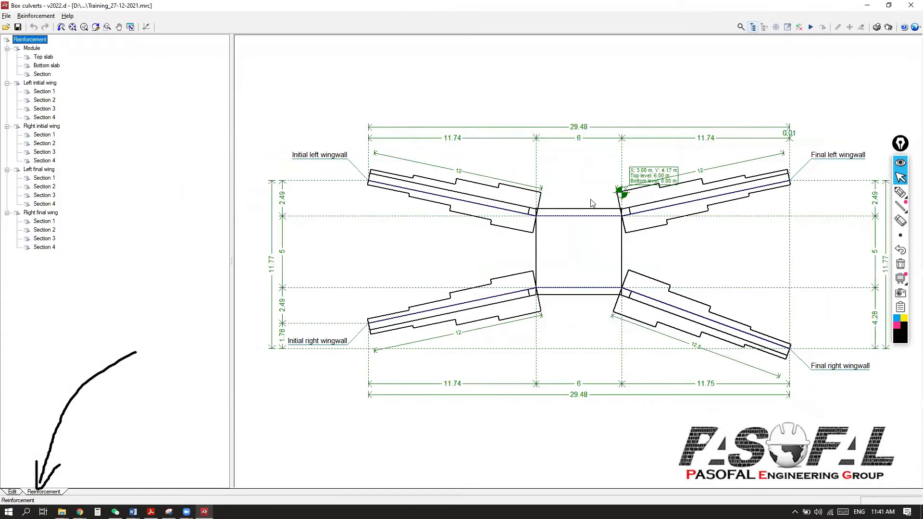
click(901, 235)
click(901, 264)
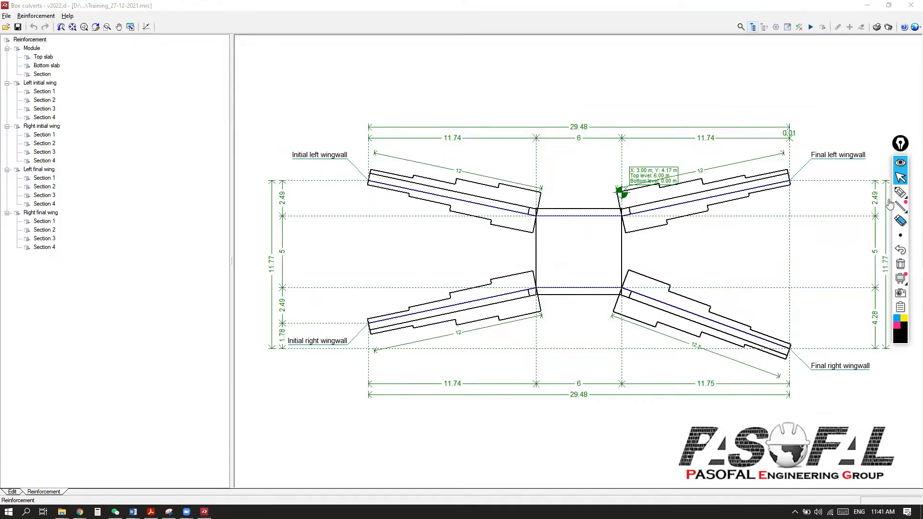
- Display the module's reinforcement and examine the top slab's bar layout up close
click(33, 41)
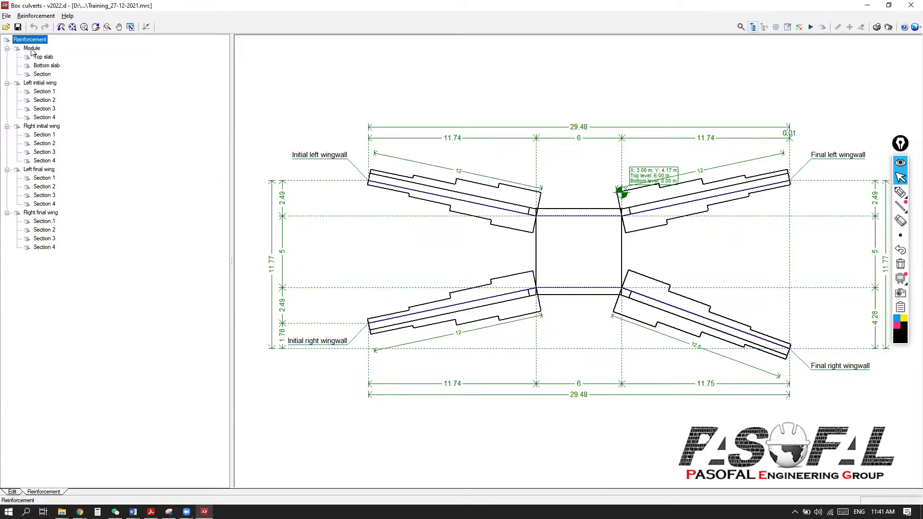
click(31, 49)
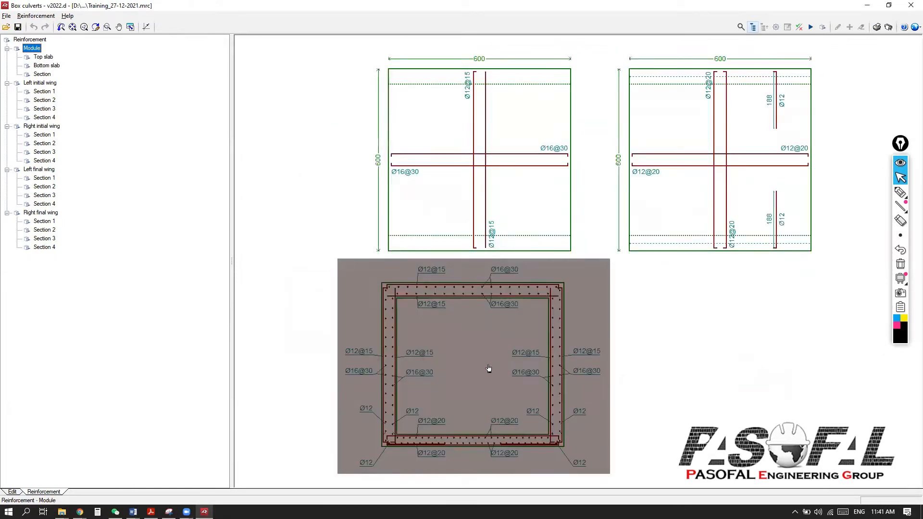
click(468, 192)
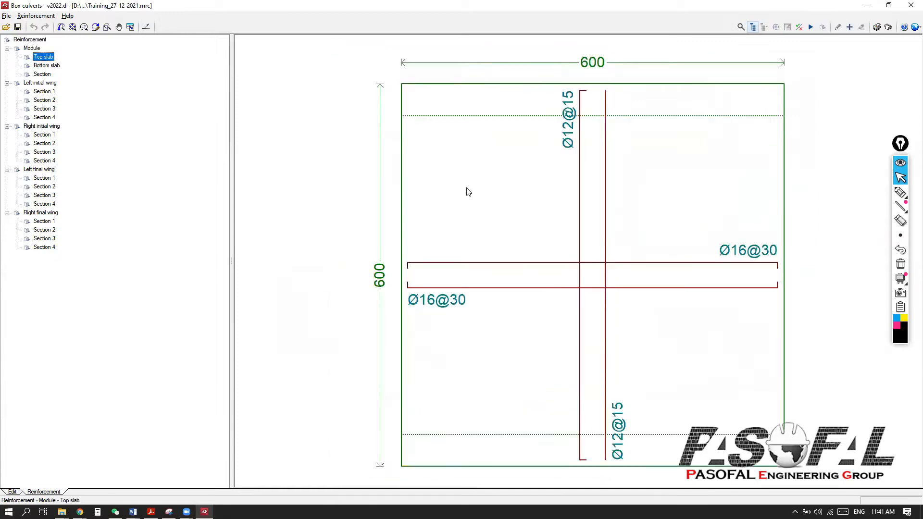
scroll(564, 189, up, 2)
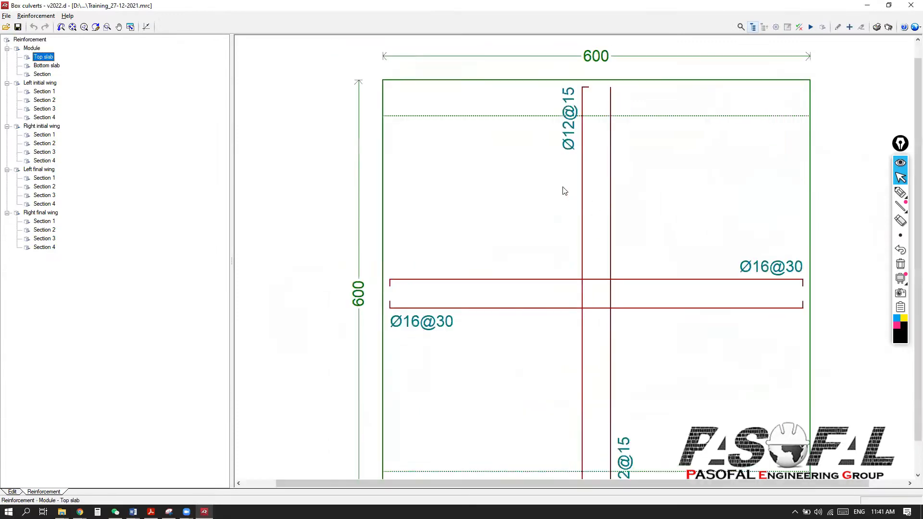
scroll(492, 211, down, 3)
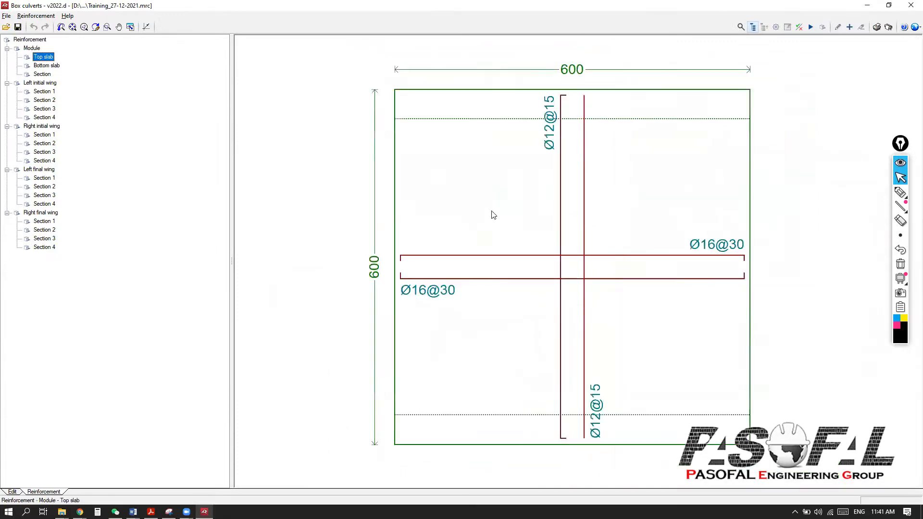
- Open the top slab's exterior transverse base reinforcement, look at the available bar diameters and close it
click(550, 140)
click(569, 154)
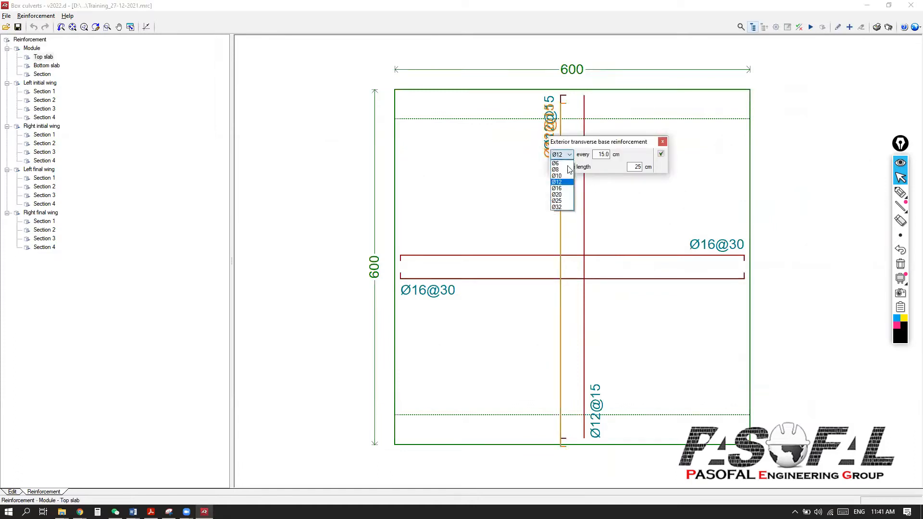
click(654, 146)
click(657, 152)
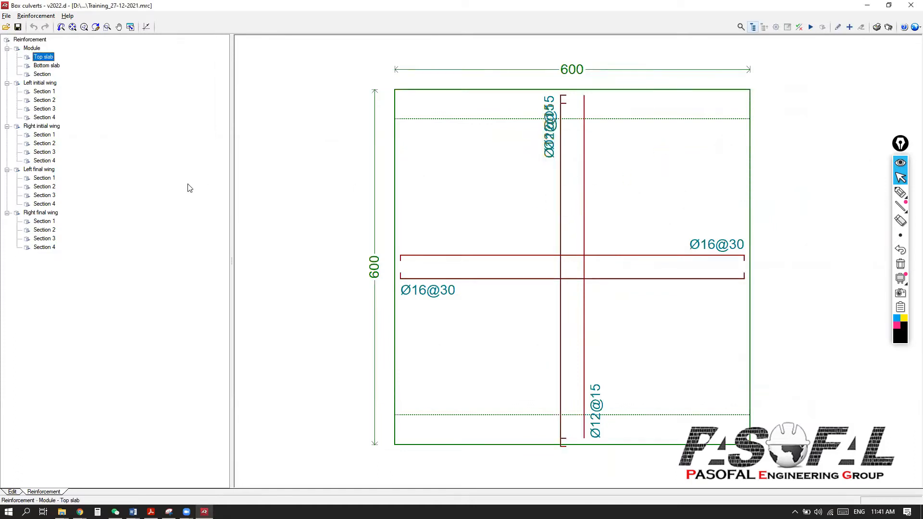
- Review the reinforcement of the module's bottom slab and its cross section
click(46, 66)
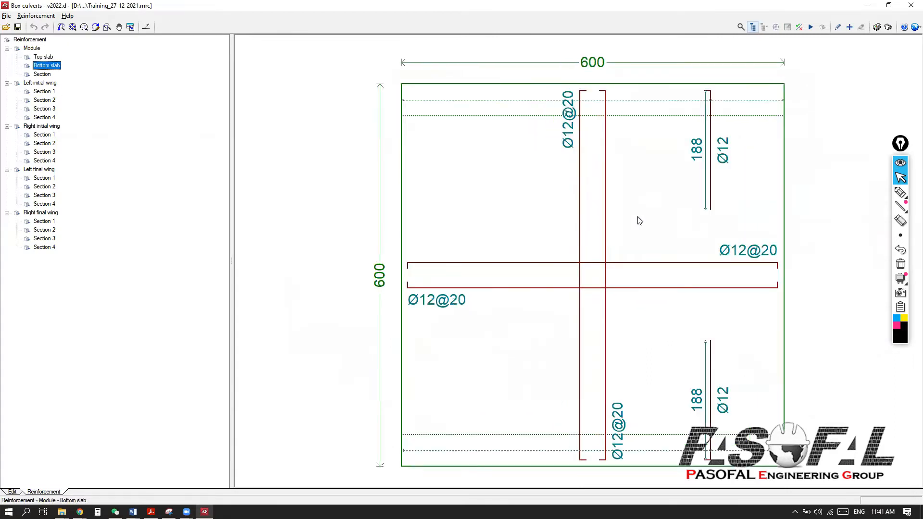
scroll(639, 219, down, 1)
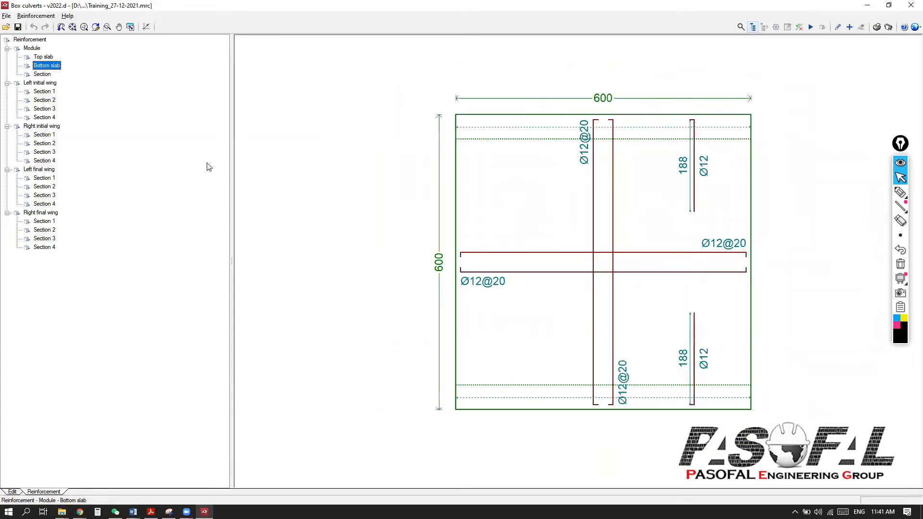
click(42, 75)
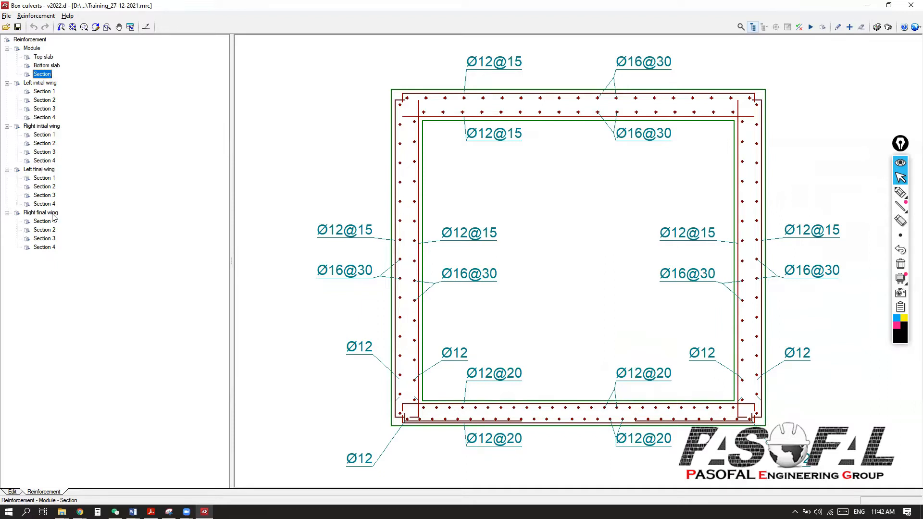
- Open the left initial wing and examine the reinforcement of its Section 1
click(41, 84)
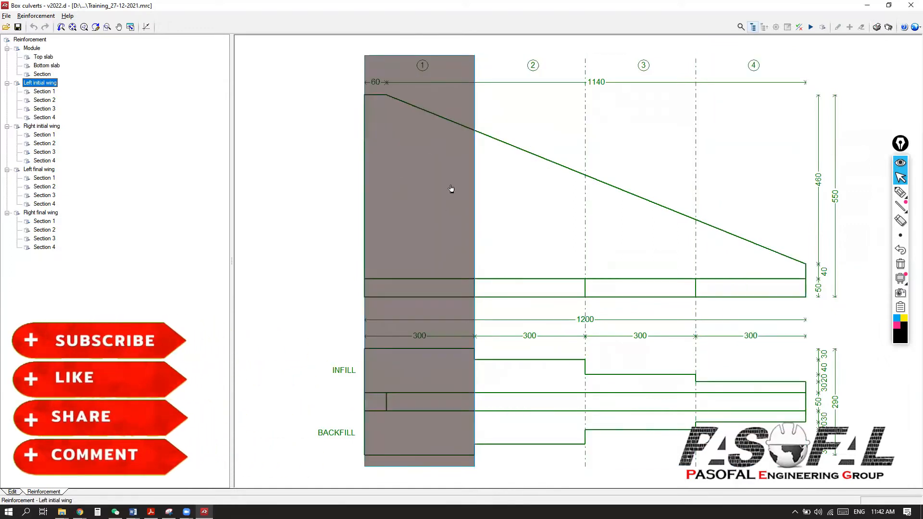
click(417, 193)
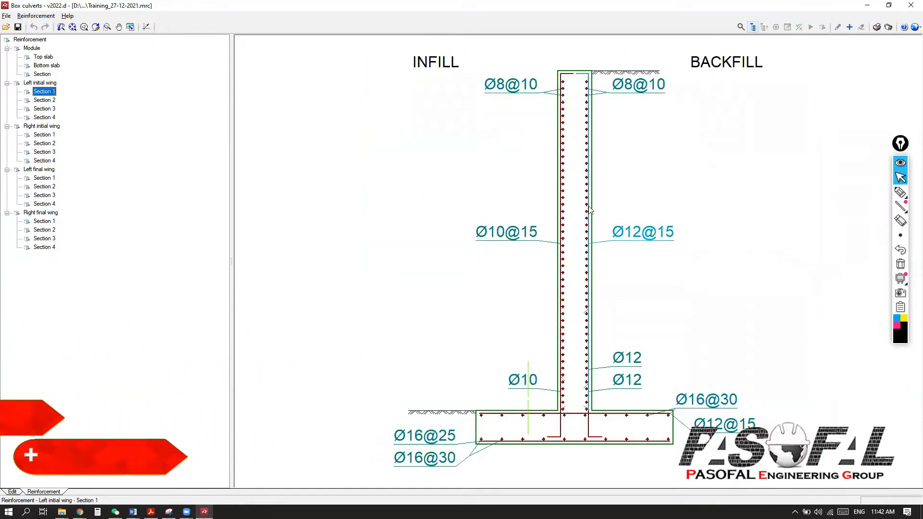
scroll(589, 207, down, 2)
scroll(599, 298, up, 2)
scroll(572, 338, down, 1)
scroll(553, 231, down, 1)
scroll(580, 163, up, 2)
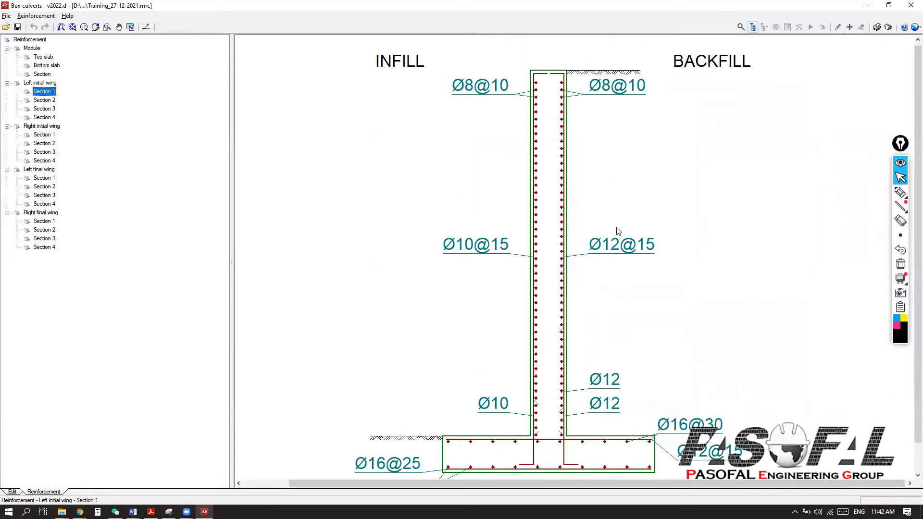
- Open the Ø8@10 backfill reinforcement in Section 1 of the left initial wing, view its options and close it
click(609, 94)
click(628, 108)
click(618, 114)
click(700, 107)
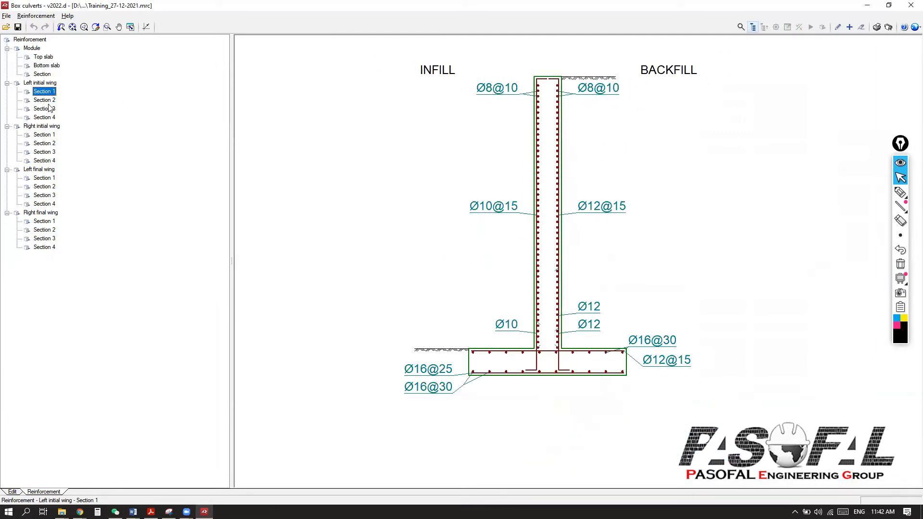
- Review the reinforcement of Sections 2, 3 and 4 of the left initial wing
click(45, 100)
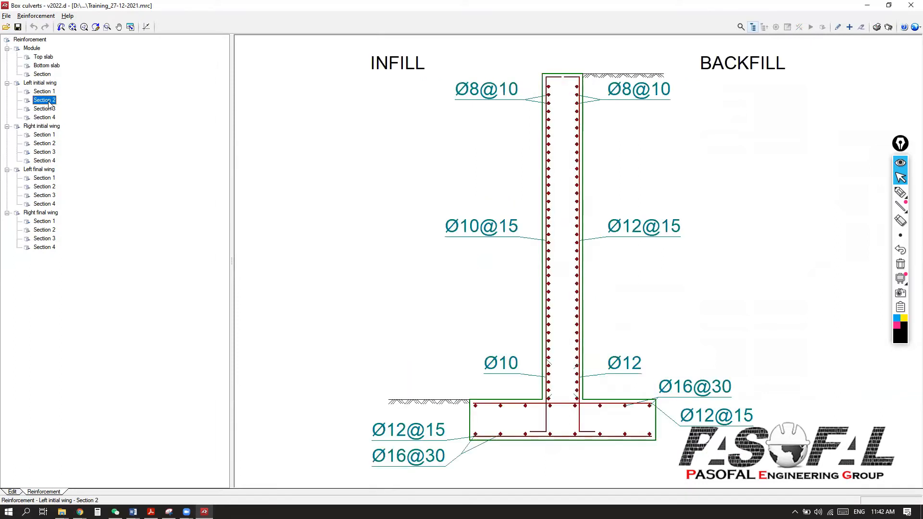
click(47, 110)
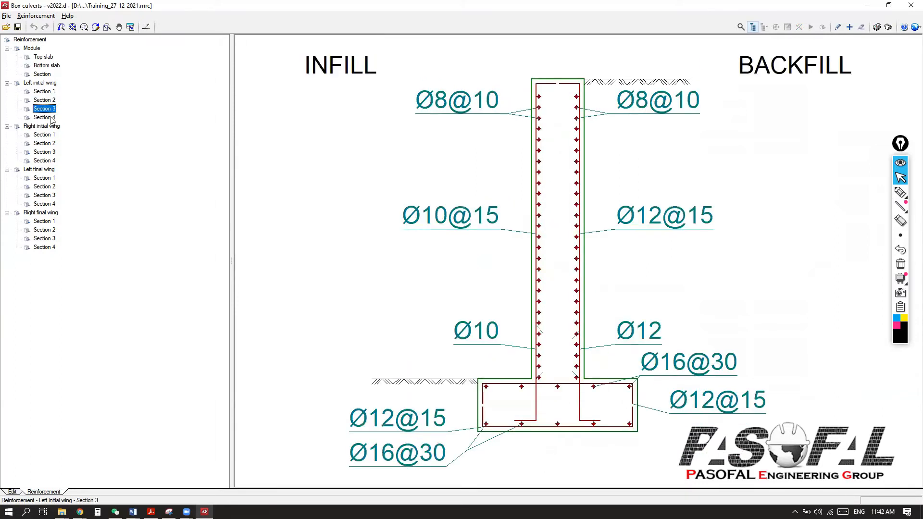
click(45, 117)
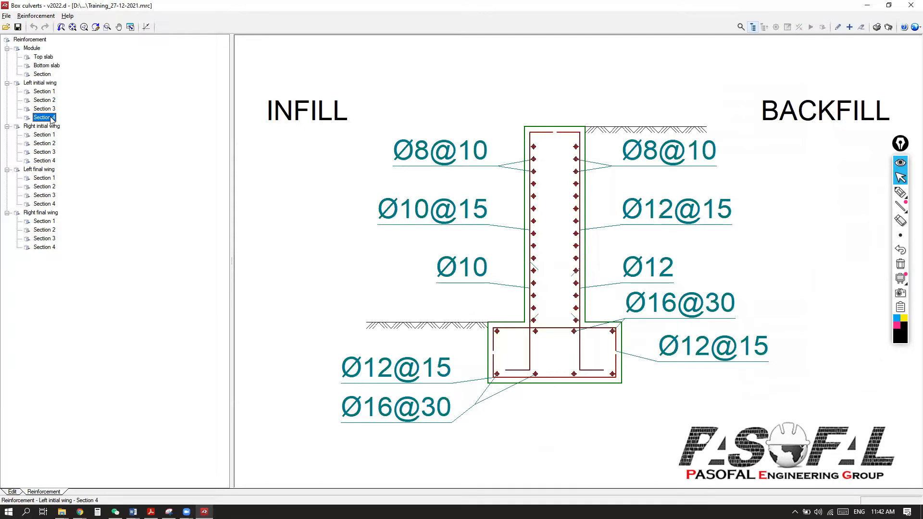
- Review the reinforcement sections of the right initial wing, left final wing and right final wing
click(48, 136)
click(45, 144)
click(46, 152)
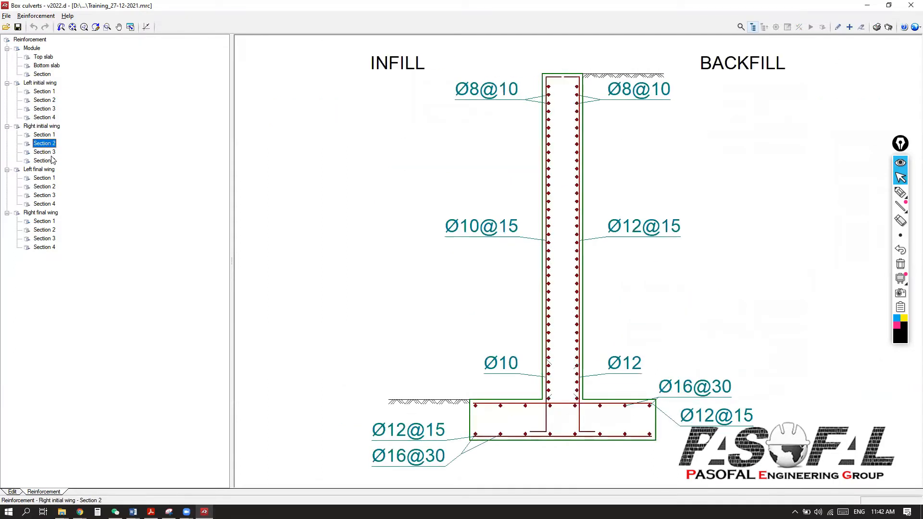
click(51, 162)
click(47, 187)
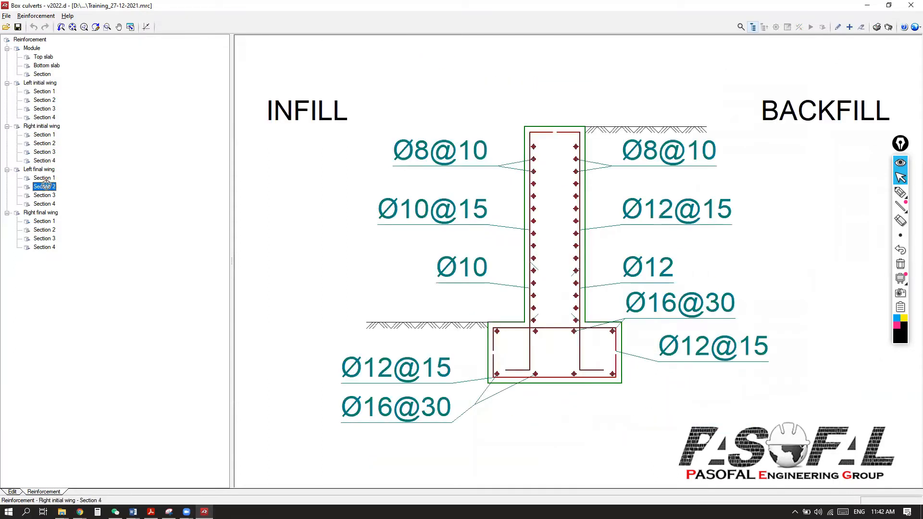
click(48, 231)
click(47, 247)
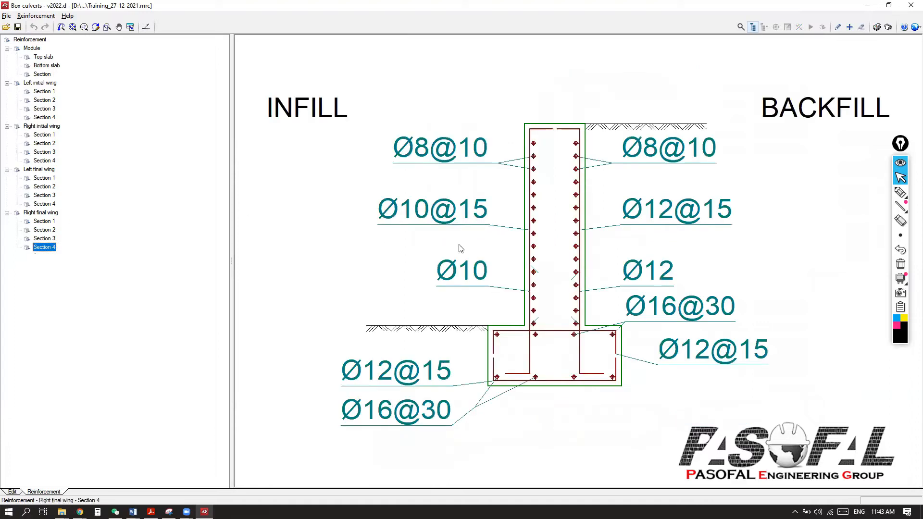
- Return to editing and look over the plan of the culvert and its wingwalls
click(11, 492)
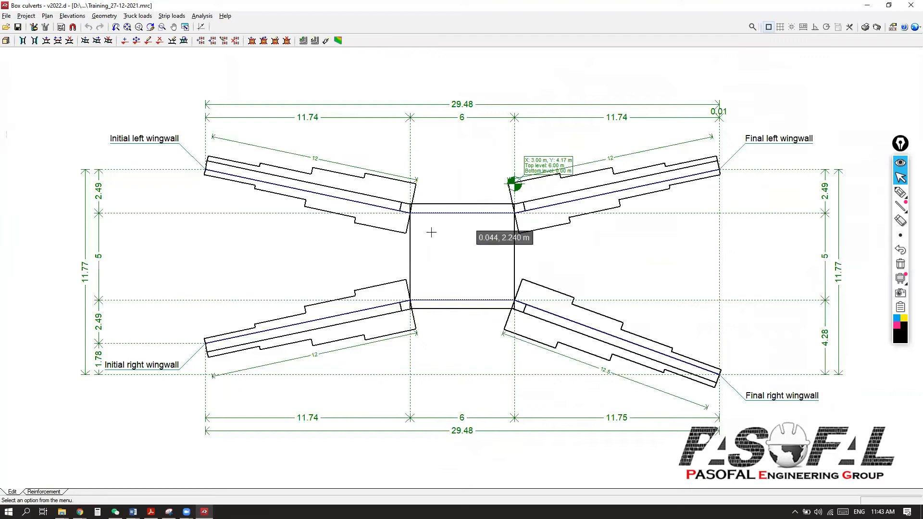
scroll(425, 233, down, 2)
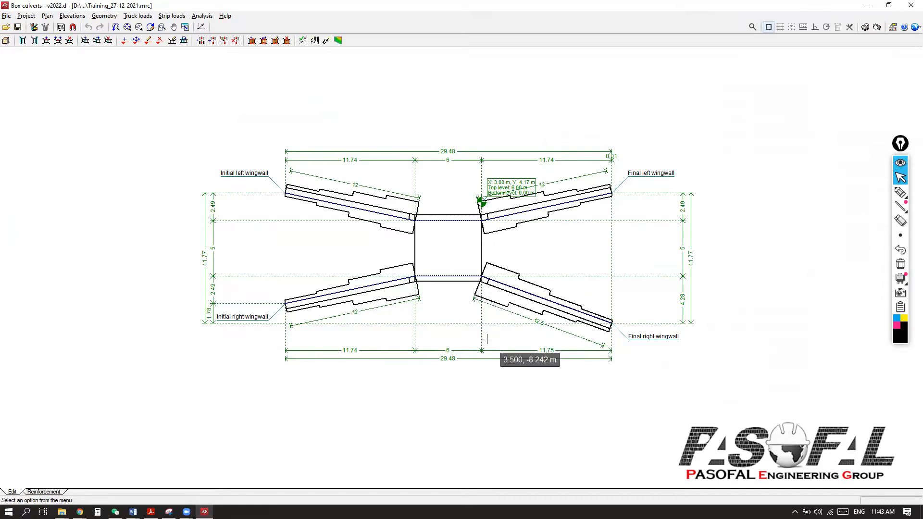
scroll(347, 339, up, 1)
scroll(343, 338, down, 2)
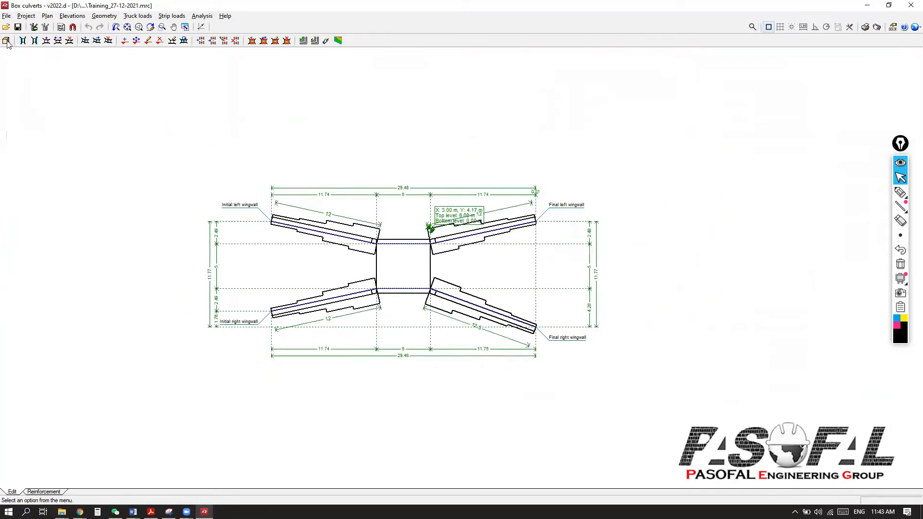
- Create a new job with the file name New Model as an empty job without an assistant
click(7, 18)
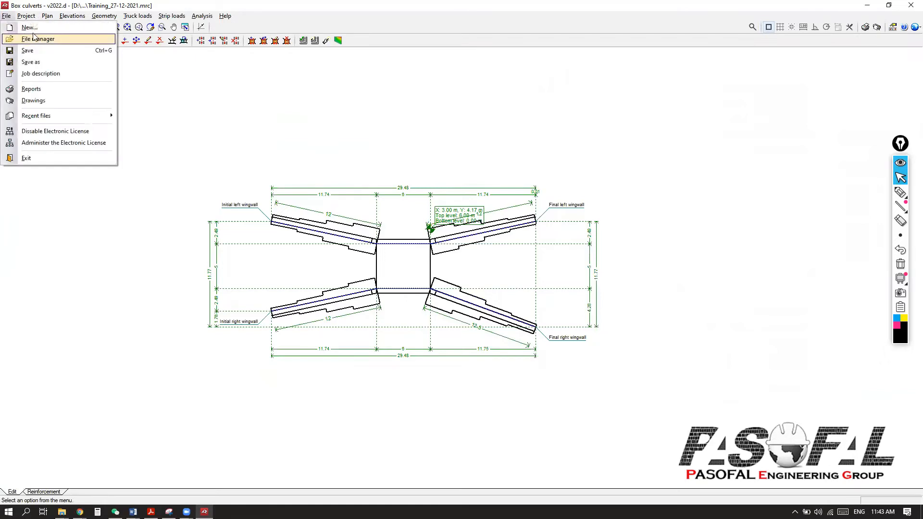
click(30, 27)
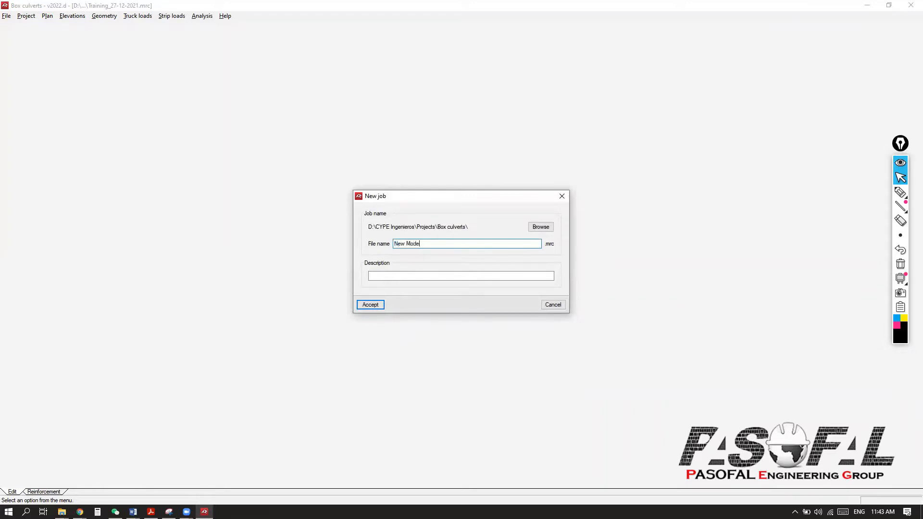
click(372, 304)
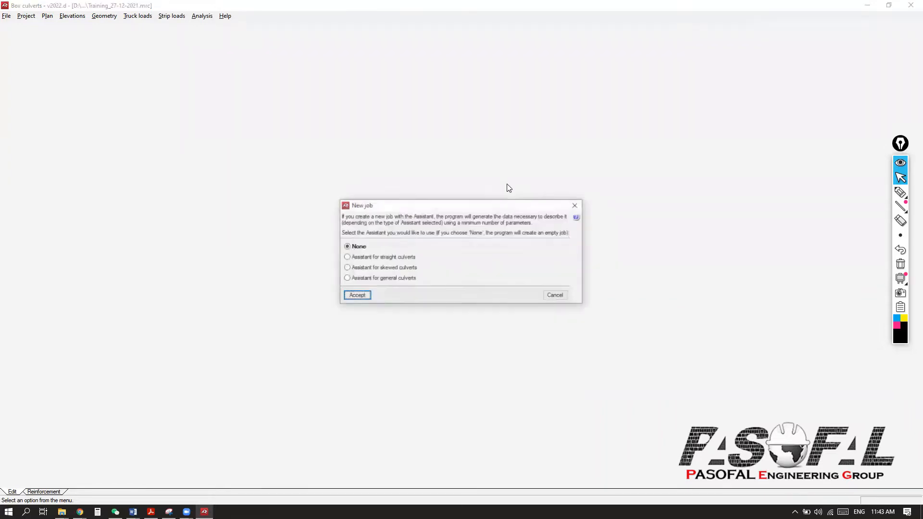
double_click(352, 250)
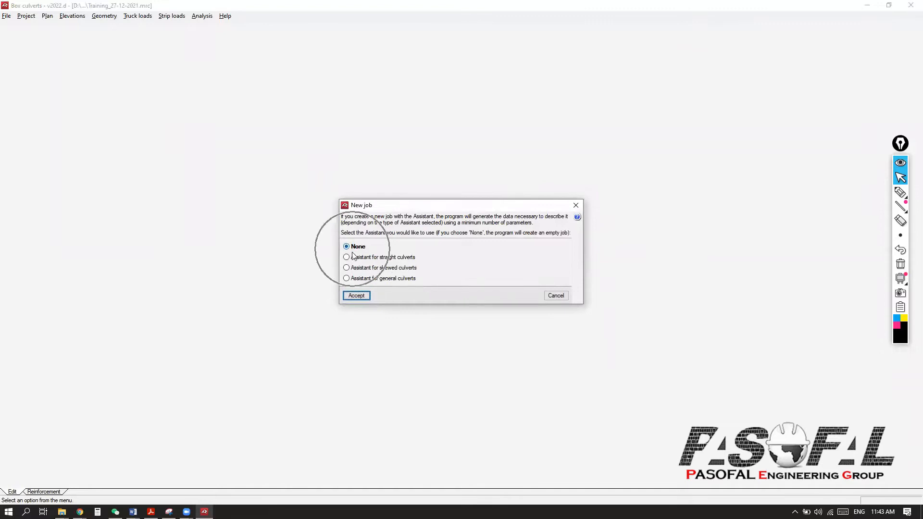
- Set the materials to C30/37 concrete and S-500 steel and accept them
drag(466, 165, 329, 122)
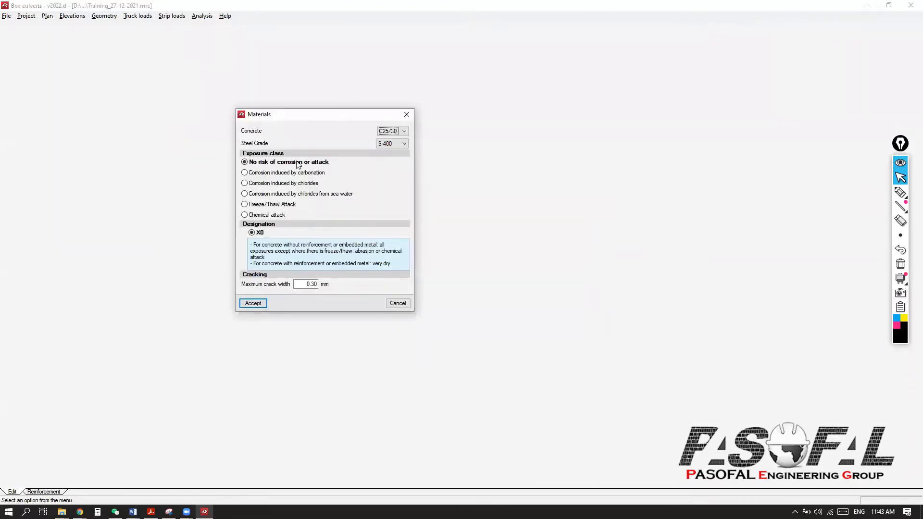
click(385, 134)
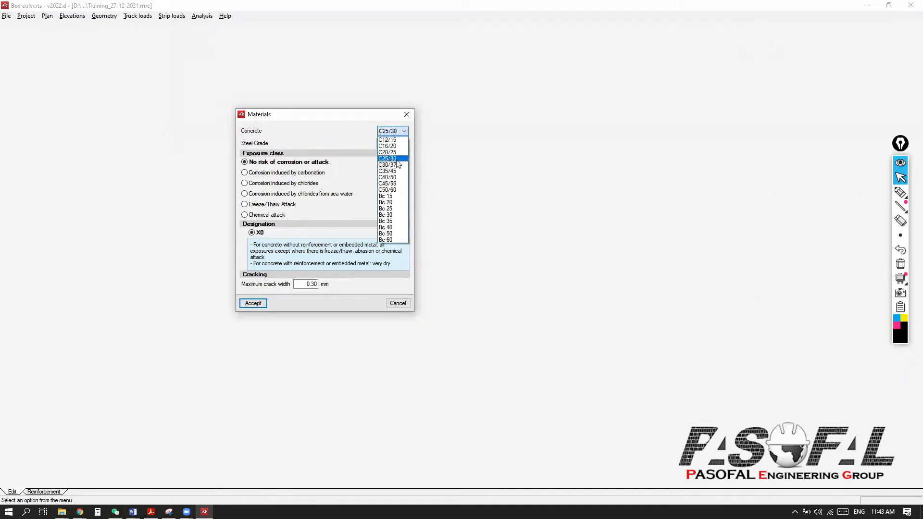
click(396, 165)
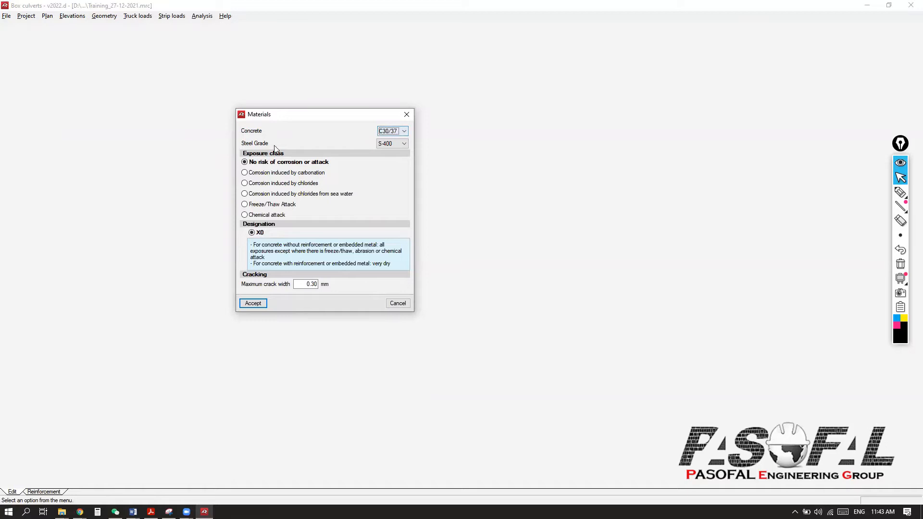
click(401, 144)
click(388, 164)
drag(343, 114, 333, 76)
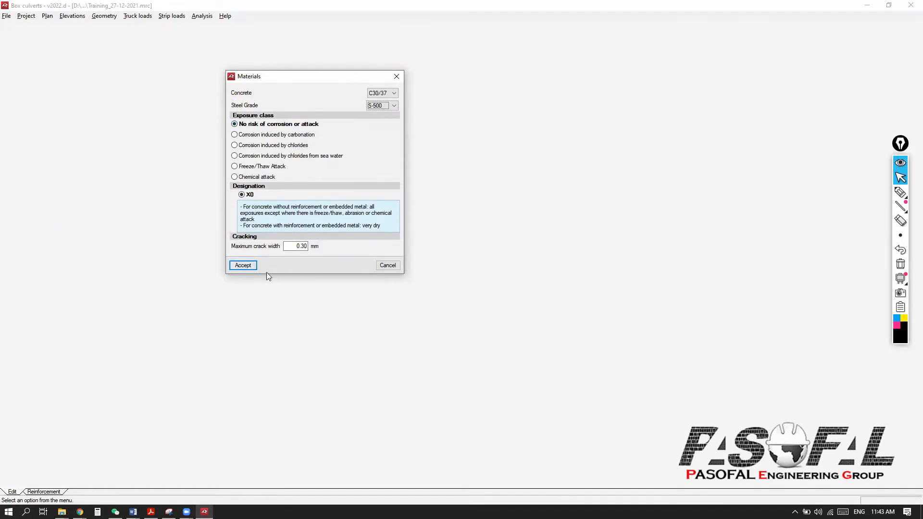
click(243, 266)
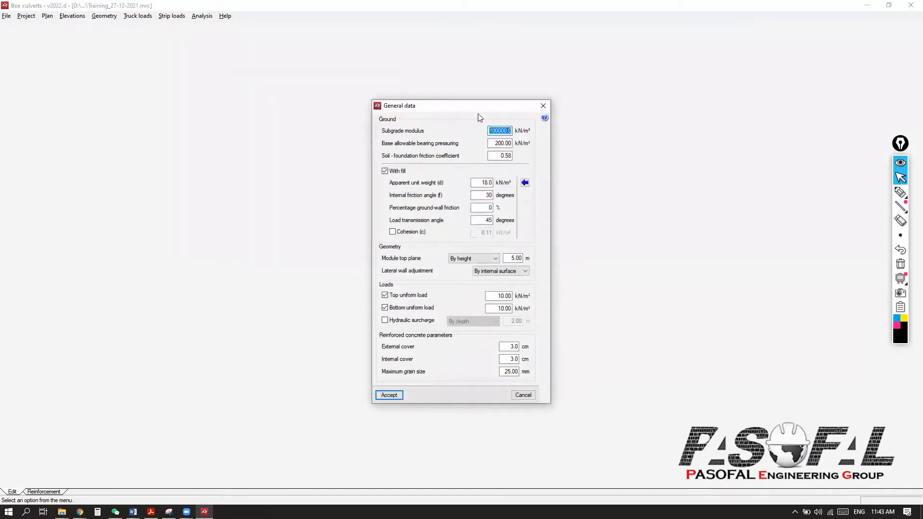
- Go through the ground and fill parameters in the general data
drag(479, 111, 282, 52)
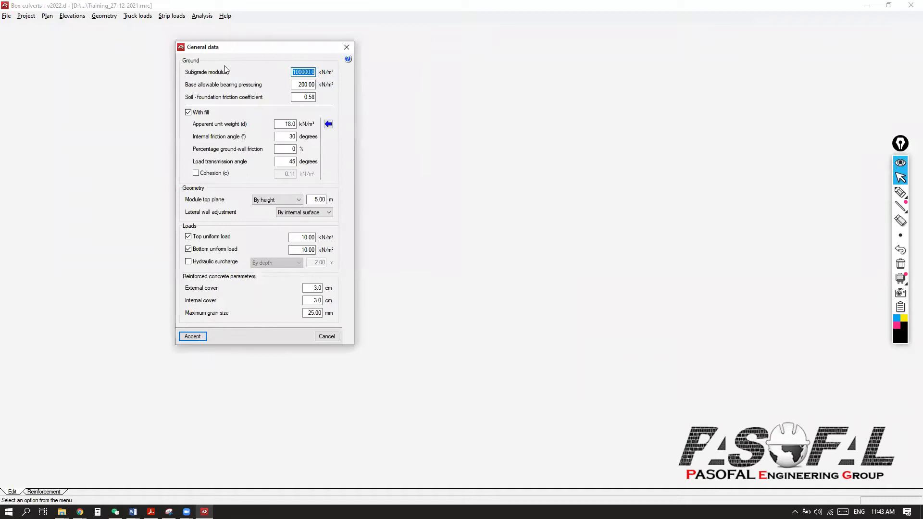
click(309, 73)
key(Tab)
click(311, 97)
key(Tab)
key(Tab)
key(Tab)
- Sketch a box culvert surrounded by fill as a temporary screen annotation and erase it
click(901, 192)
mouse_move(568, 140)
mouse_down()
mouse_move(570, 174)
mouse_move(569, 141)
mouse_move(637, 144)
mouse_move(641, 188)
mouse_move(569, 192)
mouse_up()
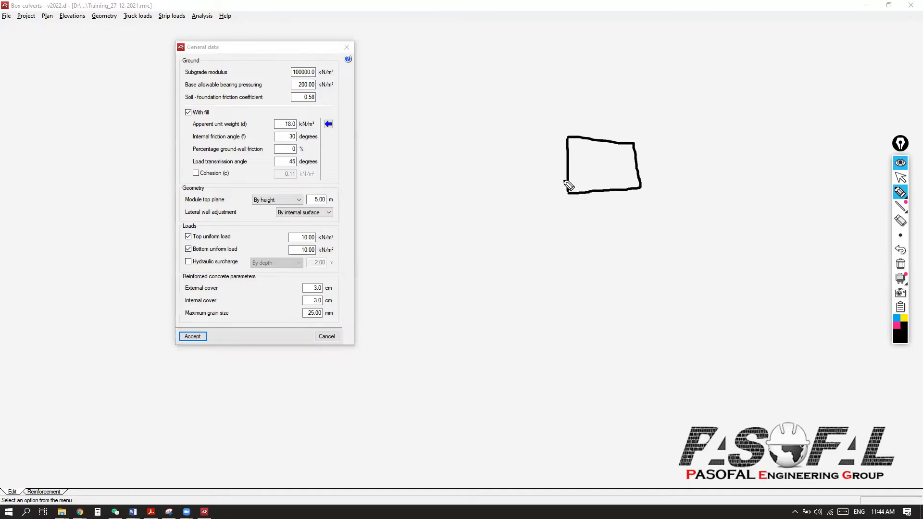
mouse_move(523, 172)
mouse_down()
mouse_move(560, 208)
mouse_move(620, 228)
mouse_move(700, 154)
mouse_move(642, 166)
mouse_up()
drag(566, 165, 531, 170)
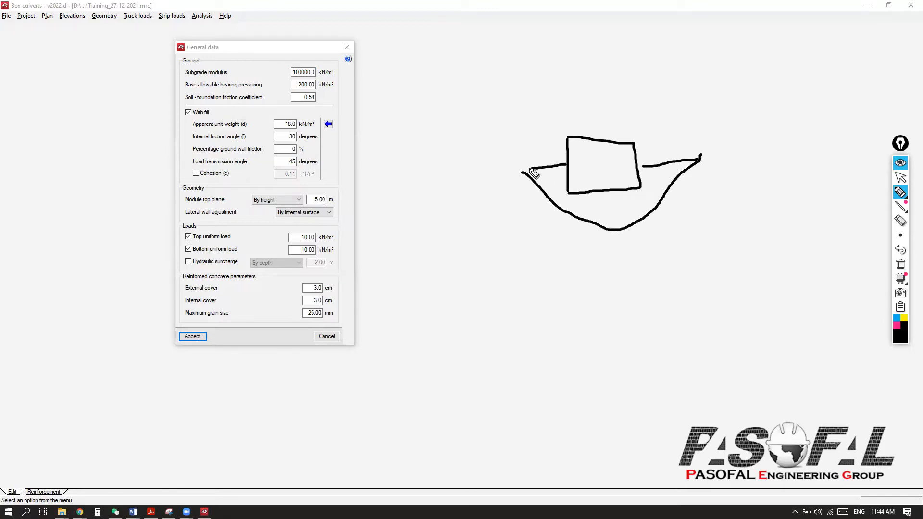
mouse_move(699, 158)
mouse_down()
mouse_move(698, 136)
mouse_move(553, 131)
mouse_move(523, 149)
mouse_move(529, 168)
mouse_up()
drag(659, 144, 681, 134)
drag(547, 147, 575, 117)
mouse_move(264, 121)
mouse_down()
mouse_move(322, 175)
mouse_move(326, 123)
mouse_move(266, 115)
mouse_up()
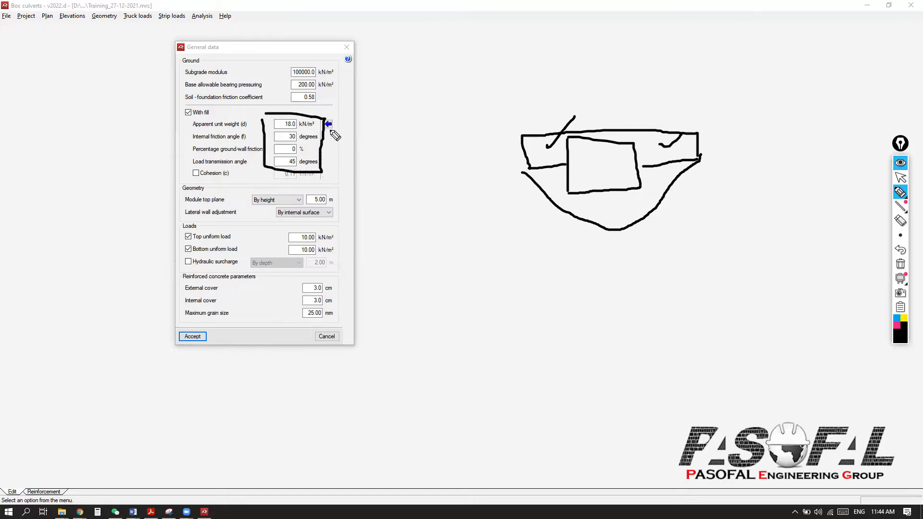
click(899, 266)
click(901, 178)
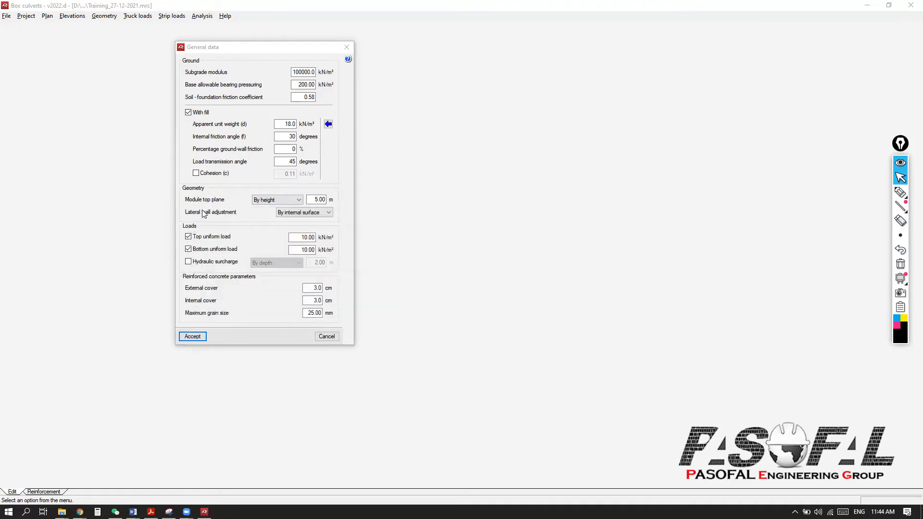
- View the available options for the module top plane and the lateral wall adjustment
click(295, 200)
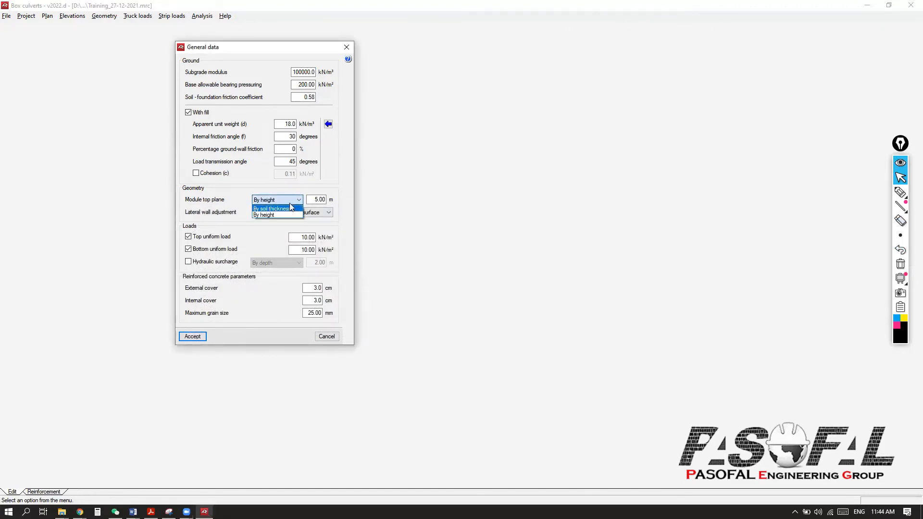
click(267, 200)
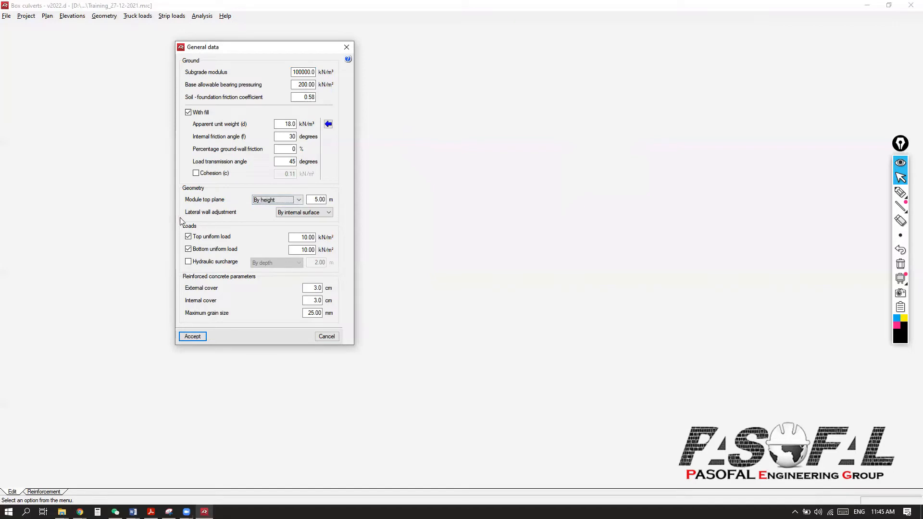
click(327, 214)
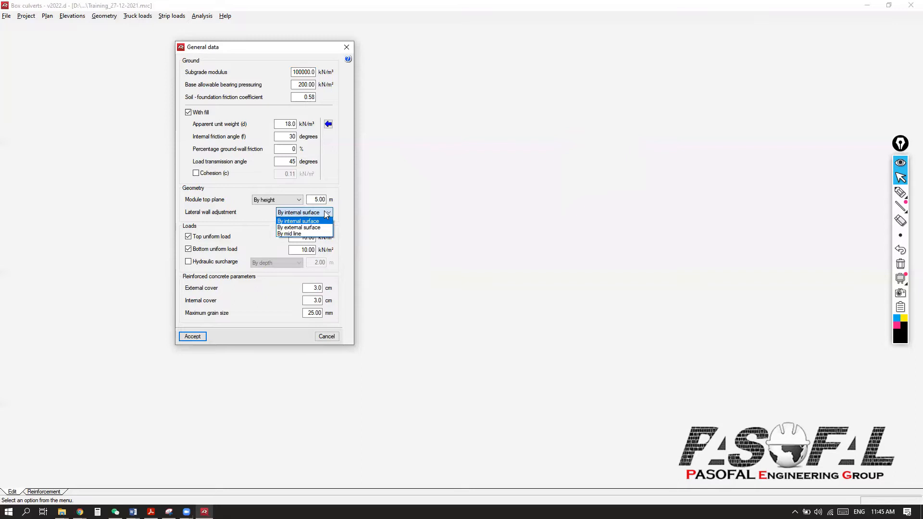
click(327, 214)
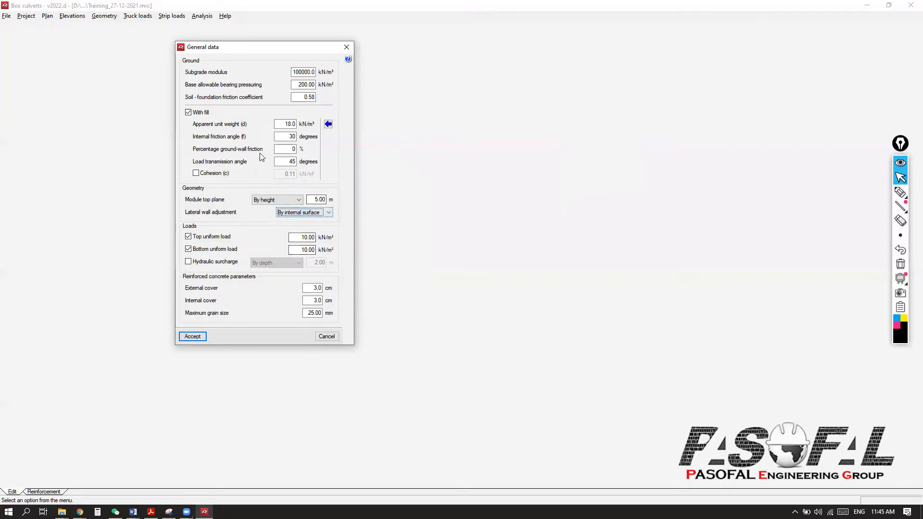
- Exclude the bottom uniform load from the job's loads
drag(262, 49, 312, 44)
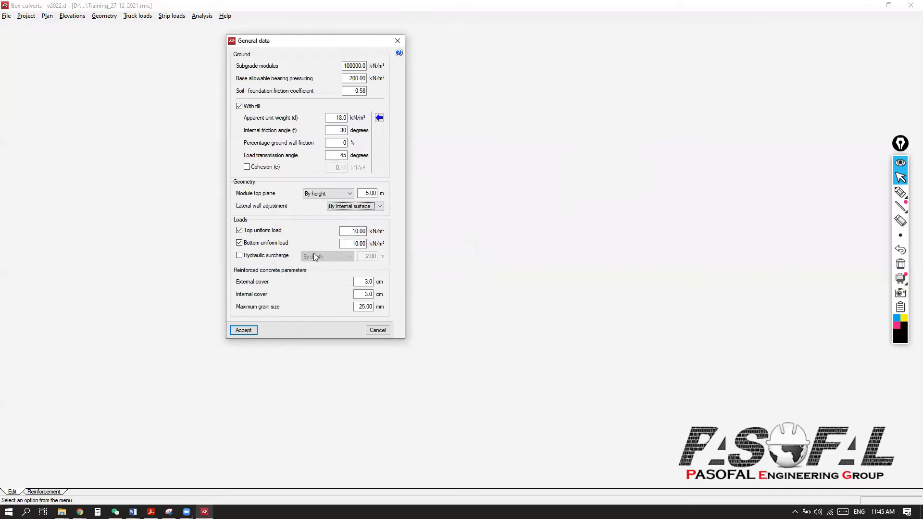
click(240, 243)
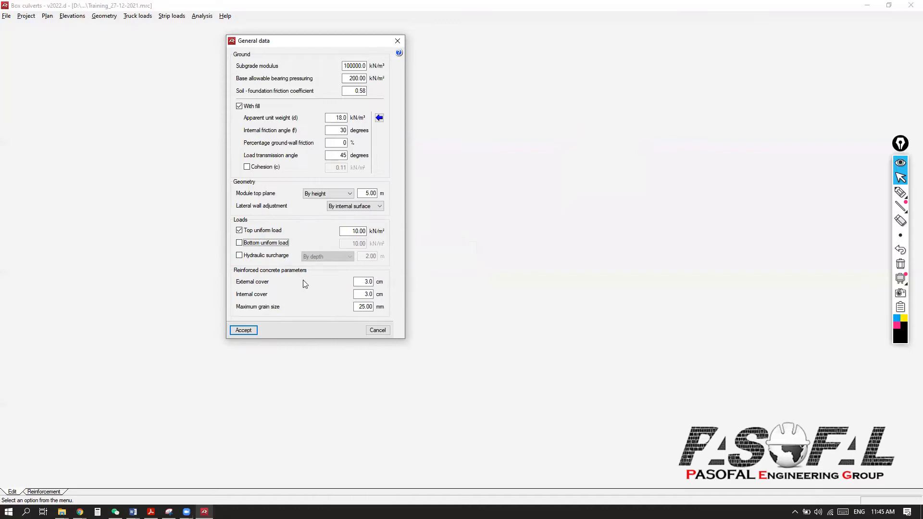
click(240, 244)
mouse_move(268, 245)
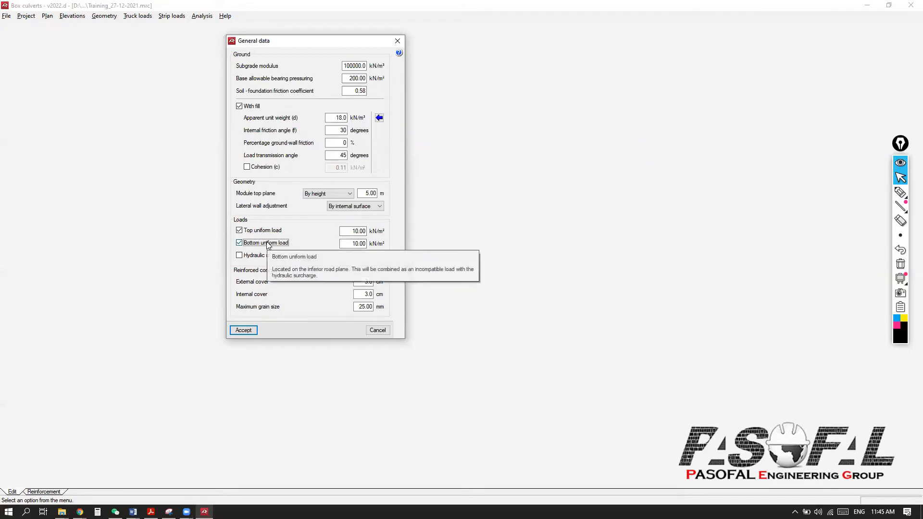
click(240, 243)
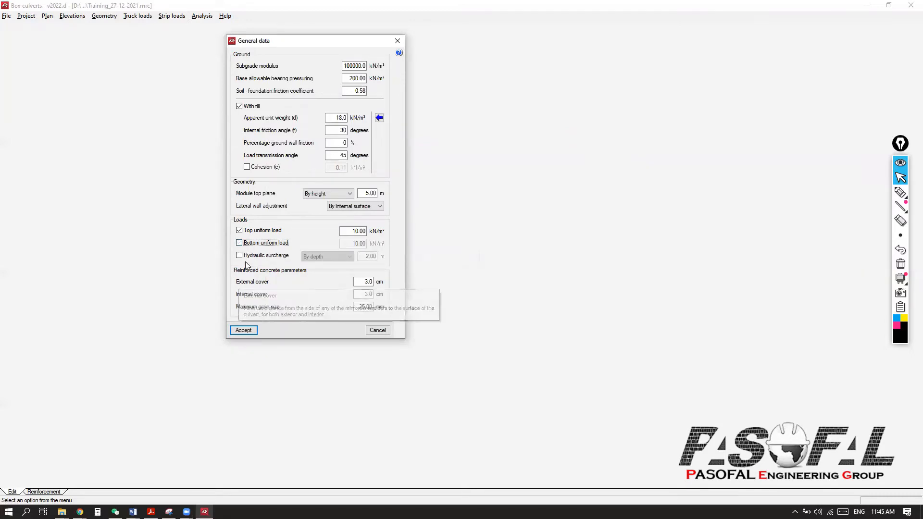
- Enable the hydraulic surcharge and define it by depth with a value of 2.00 m
mouse_move(243, 260)
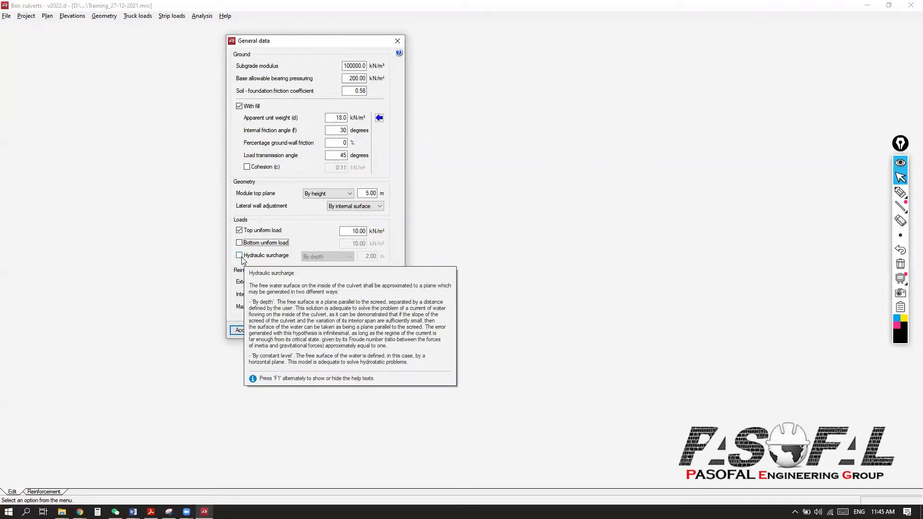
click(240, 256)
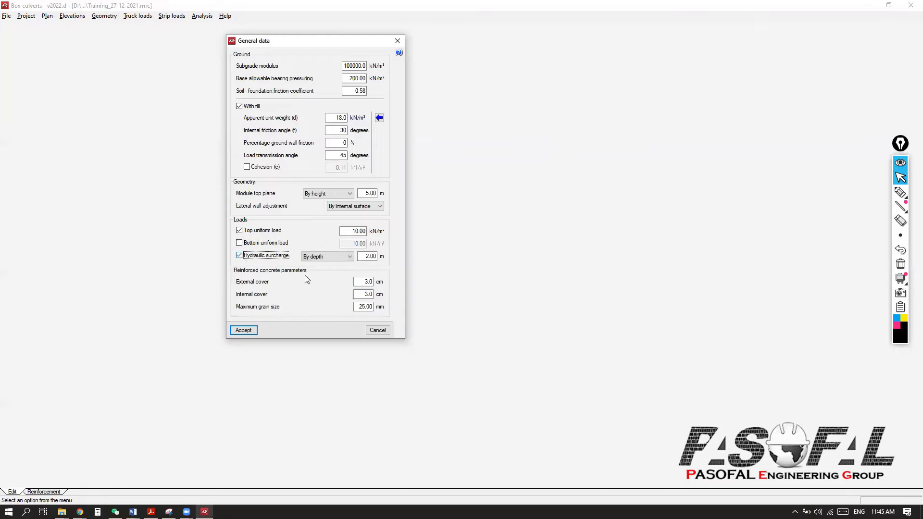
click(335, 260)
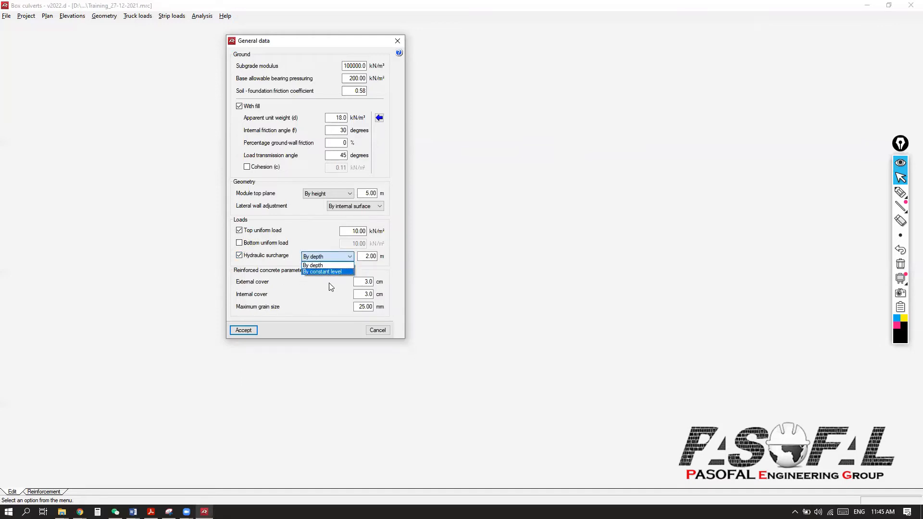
click(330, 272)
click(341, 259)
click(319, 266)
key(Tab)
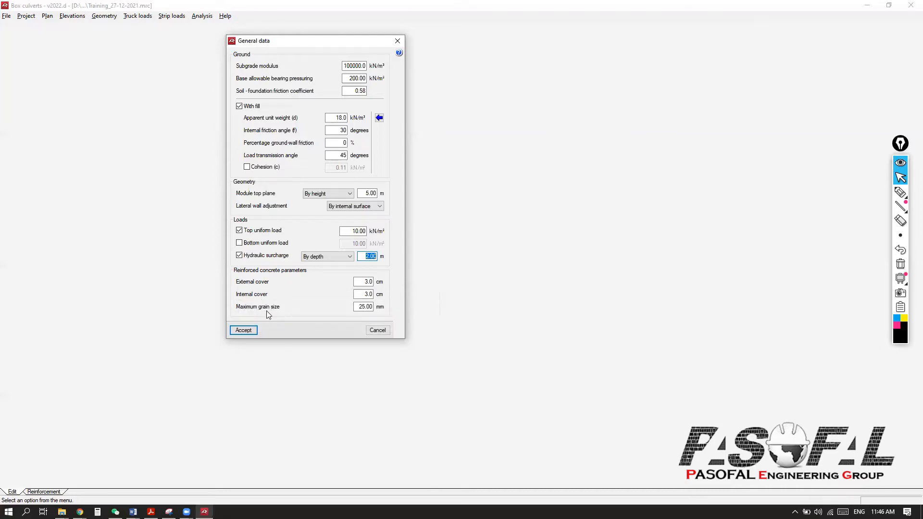
- Set the external and internal covers to 3.5 cm each and accept the general data
click(361, 308)
click(363, 282)
text(3.5)
click(365, 294)
text(3.5)
click(255, 331)
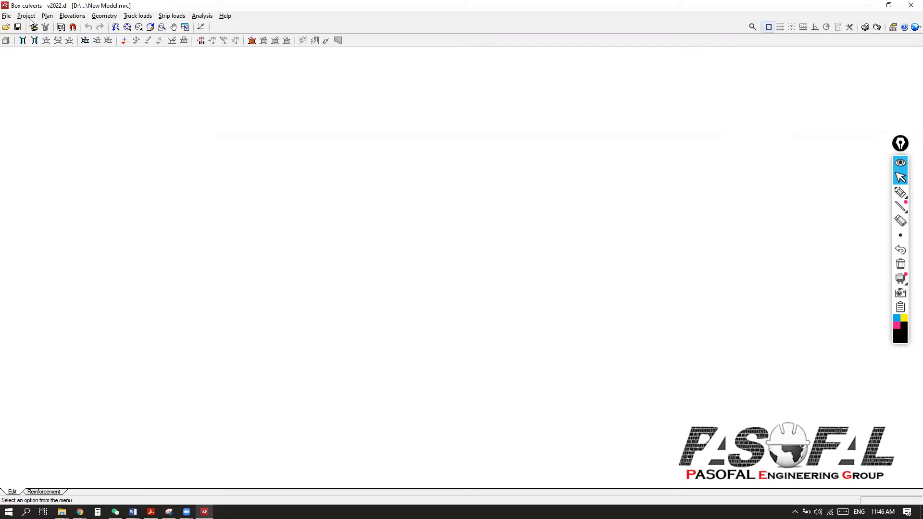
- Select Eurocode 2 (EU) as the design code for the job and accept it
click(909, 28)
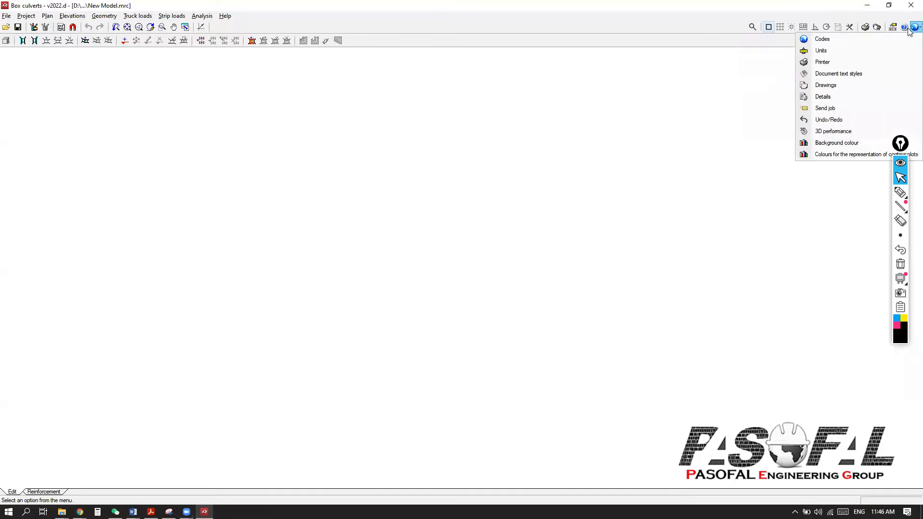
click(823, 42)
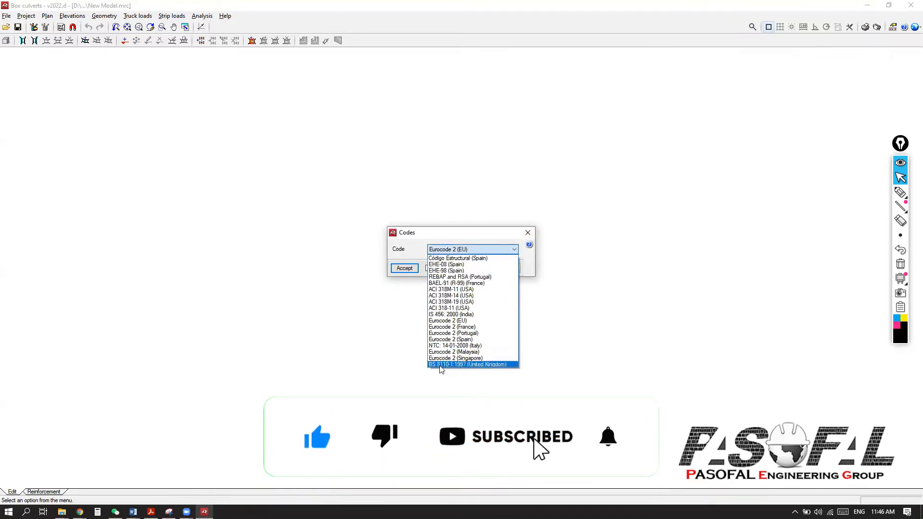
click(450, 320)
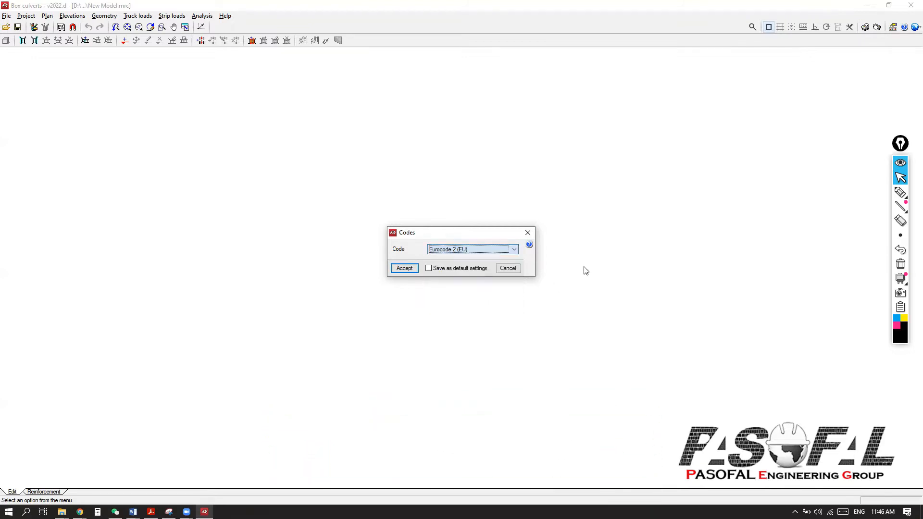
click(405, 269)
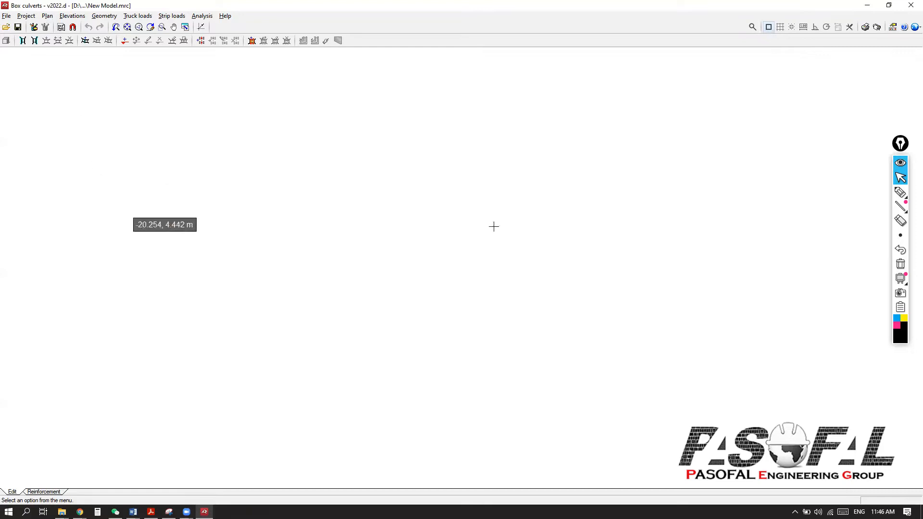
- Check which file formats can be imported as a template in the template views manager, then close it without adding any
click(61, 28)
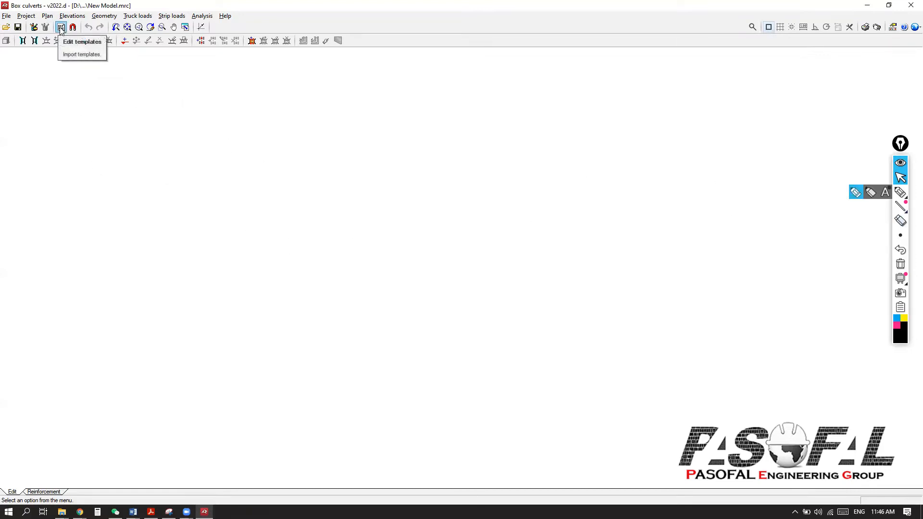
click(60, 28)
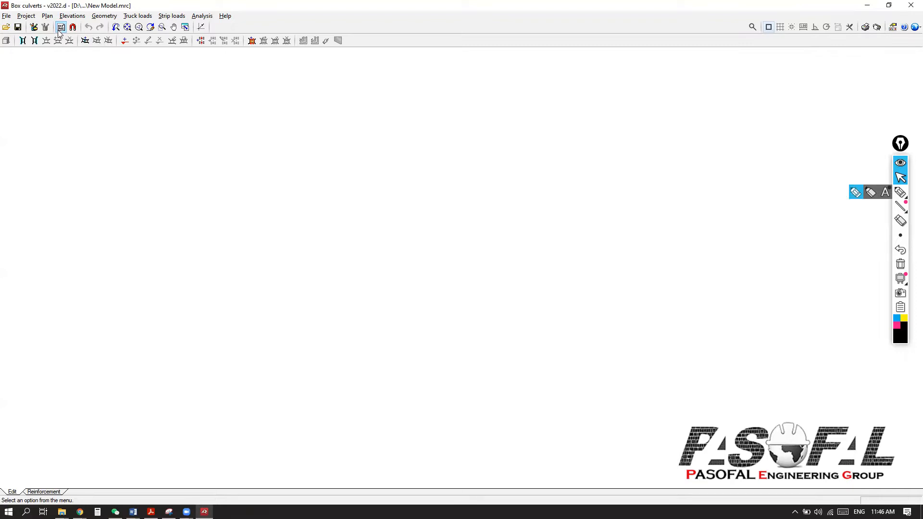
click(61, 28)
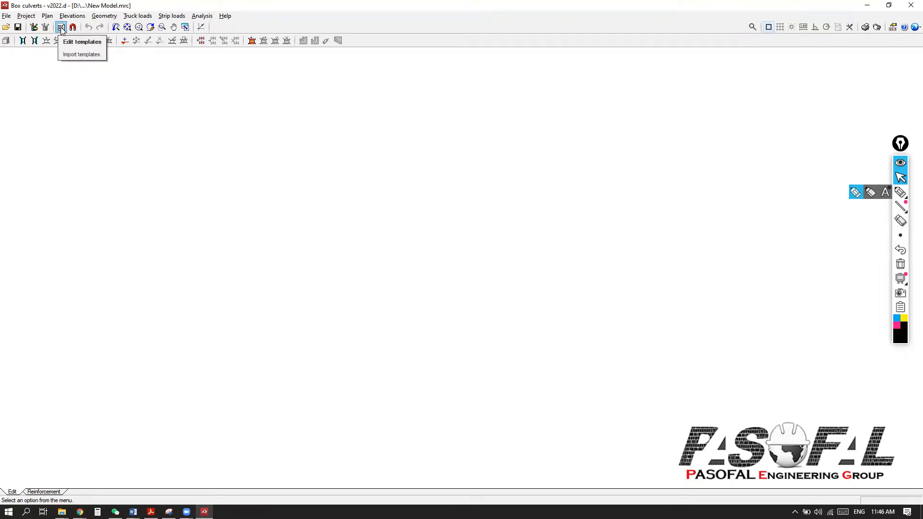
click(80, 42)
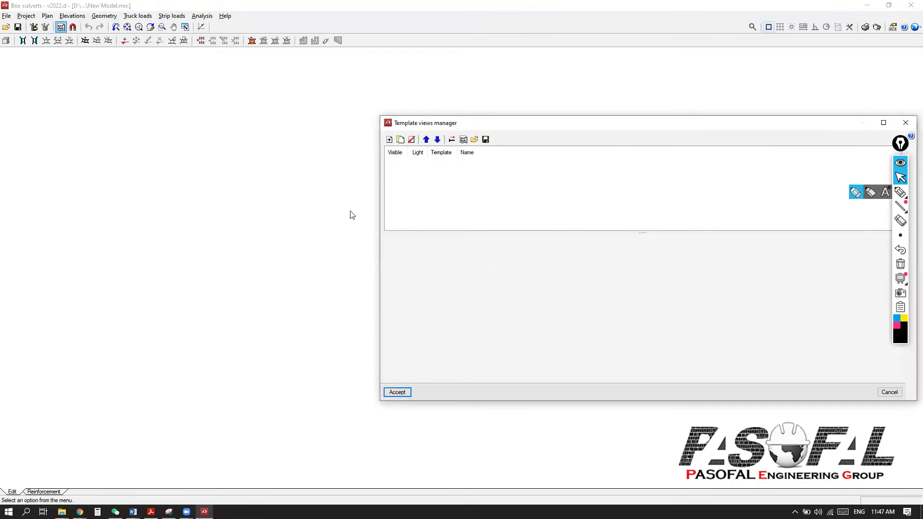
click(389, 140)
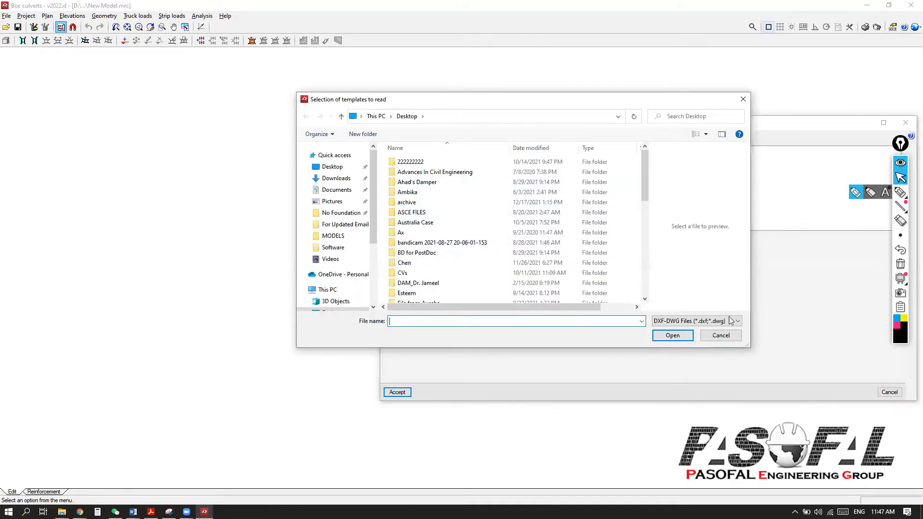
click(731, 320)
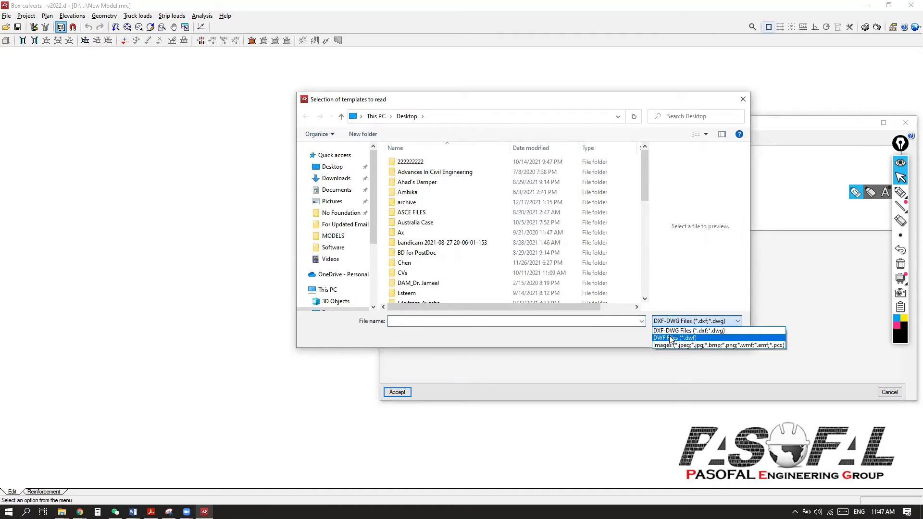
click(743, 100)
click(743, 100)
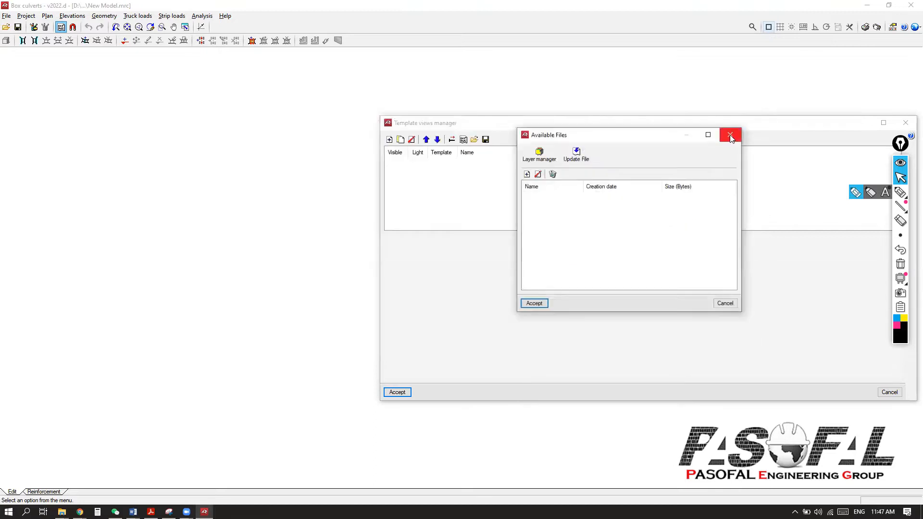
click(730, 136)
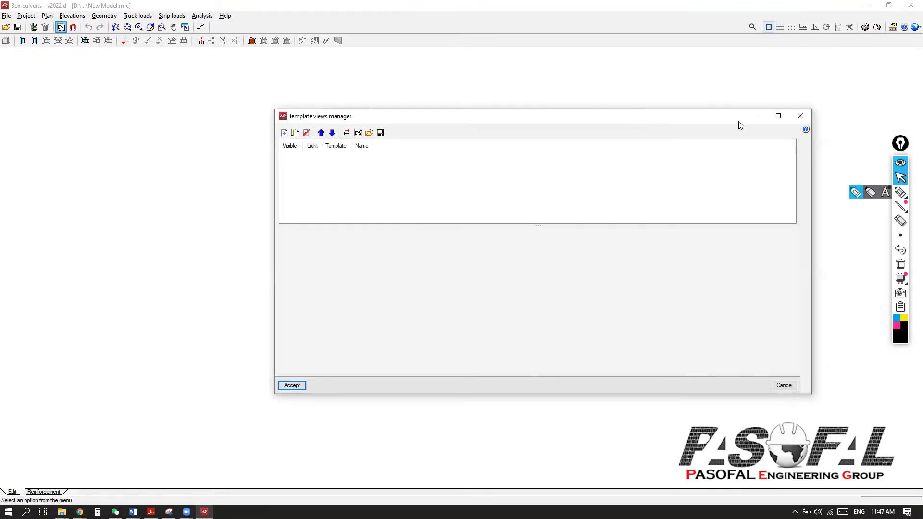
click(799, 116)
- Try to start a second Box culverts session from the CYPE 2022 launcher and dismiss the warning
click(901, 193)
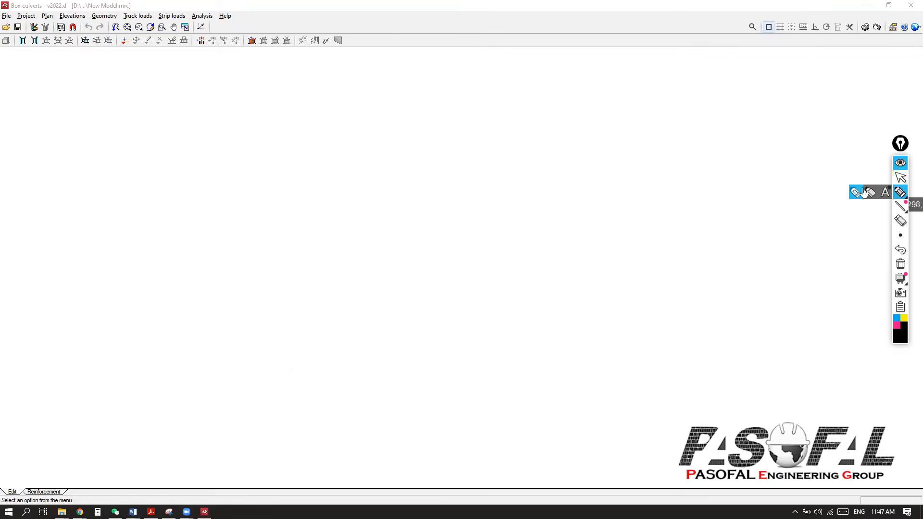
click(898, 175)
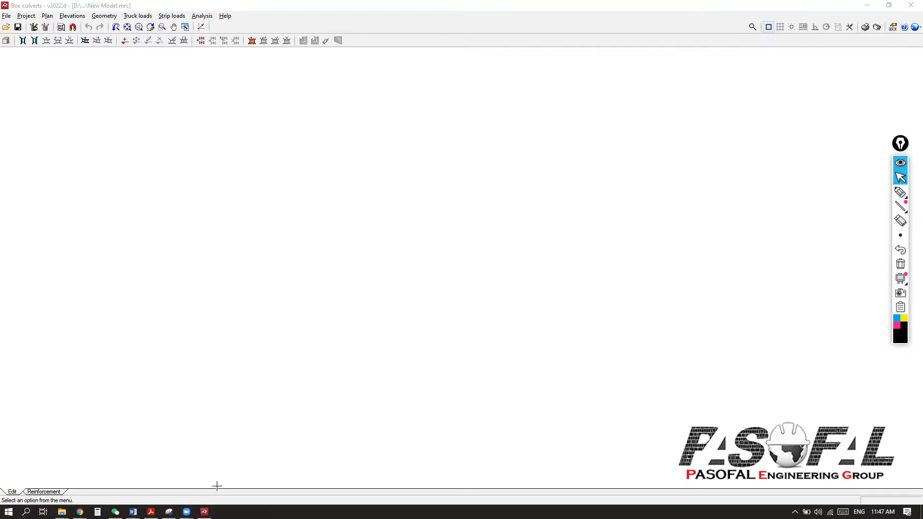
click(795, 512)
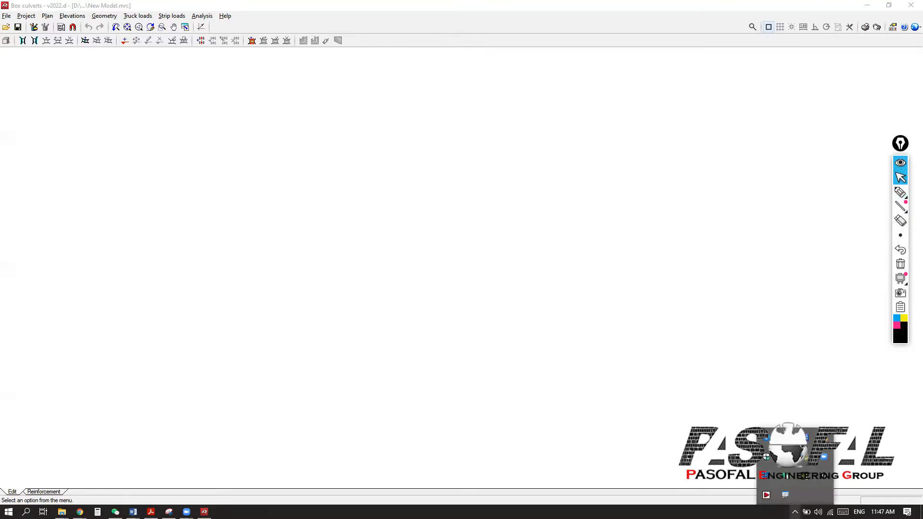
click(767, 495)
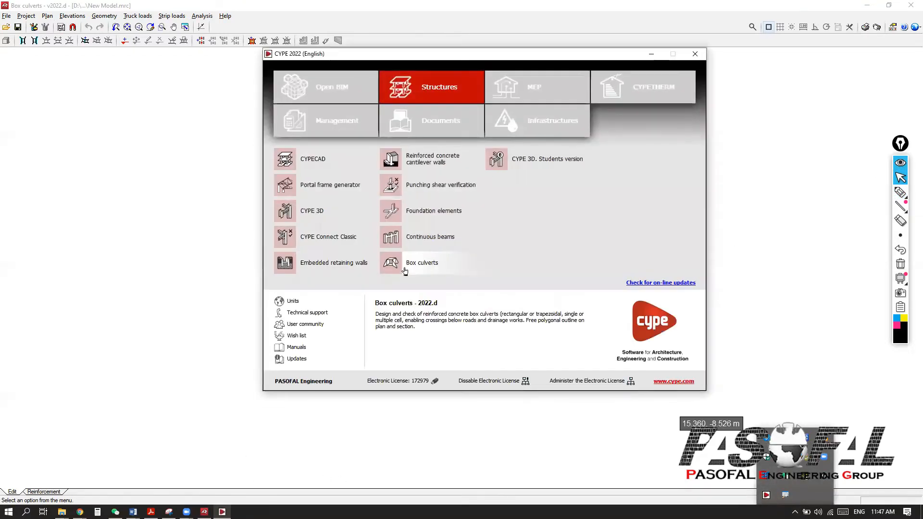
click(413, 263)
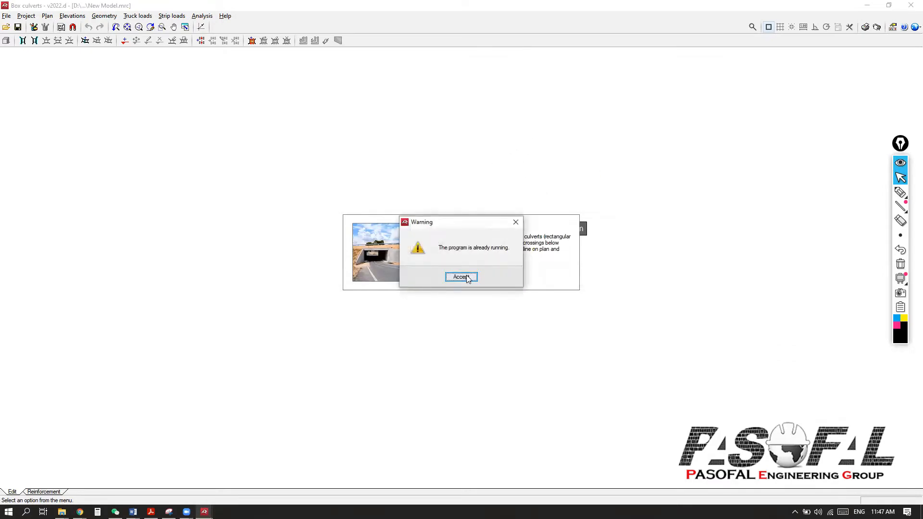
click(466, 277)
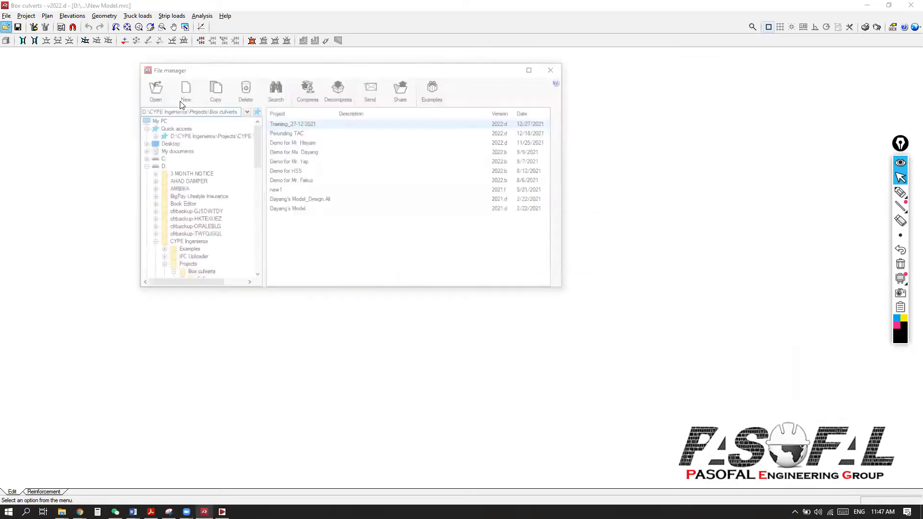
- Open Example 8 (Geometry import using CAD) from the folder D:\CYPE Ingenieros\Examples\Box culverts and view its plan
click(244, 110)
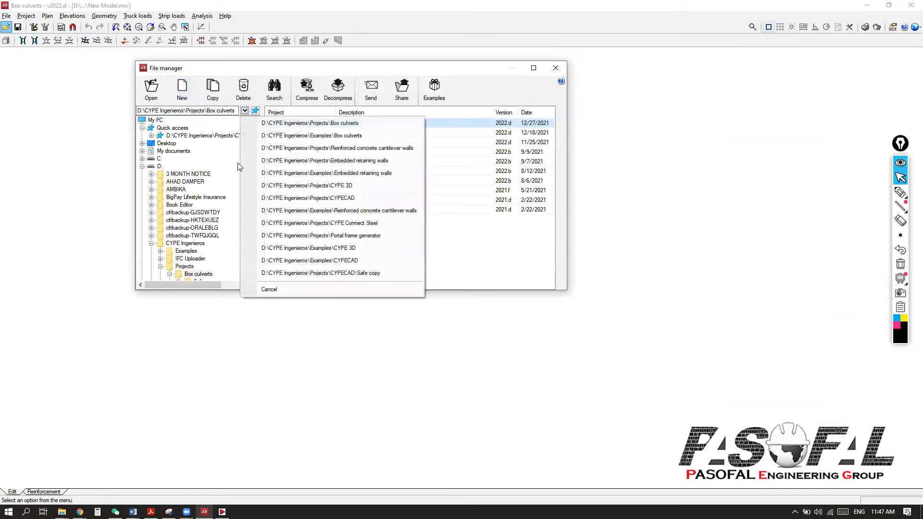
click(327, 129)
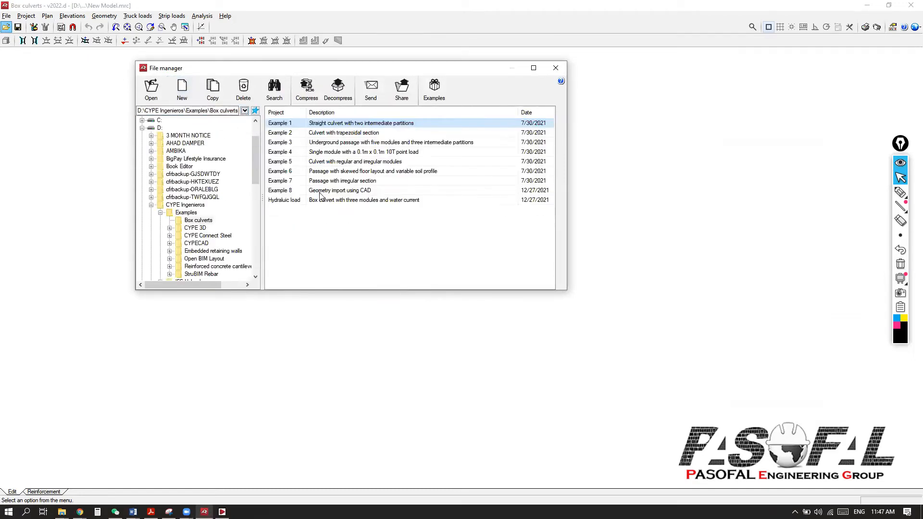
click(317, 192)
click(151, 87)
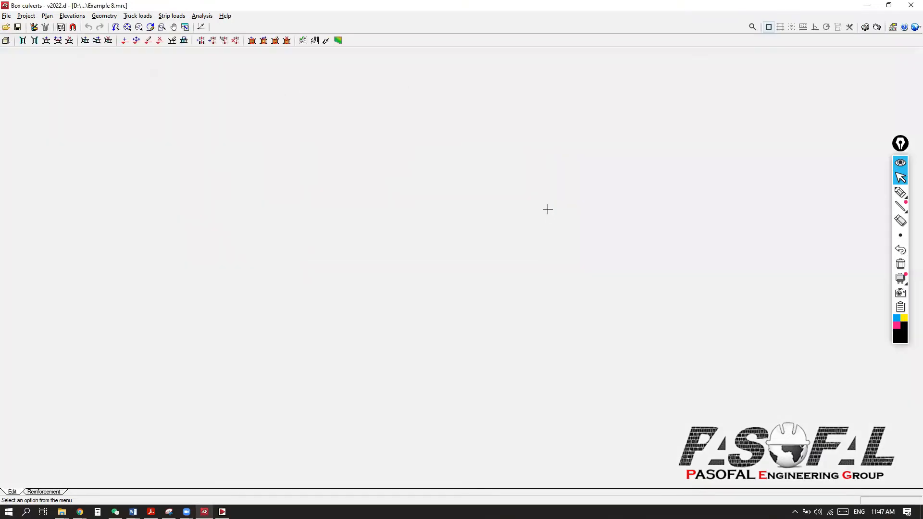
scroll(409, 211, down, 3)
scroll(482, 231, up, 2)
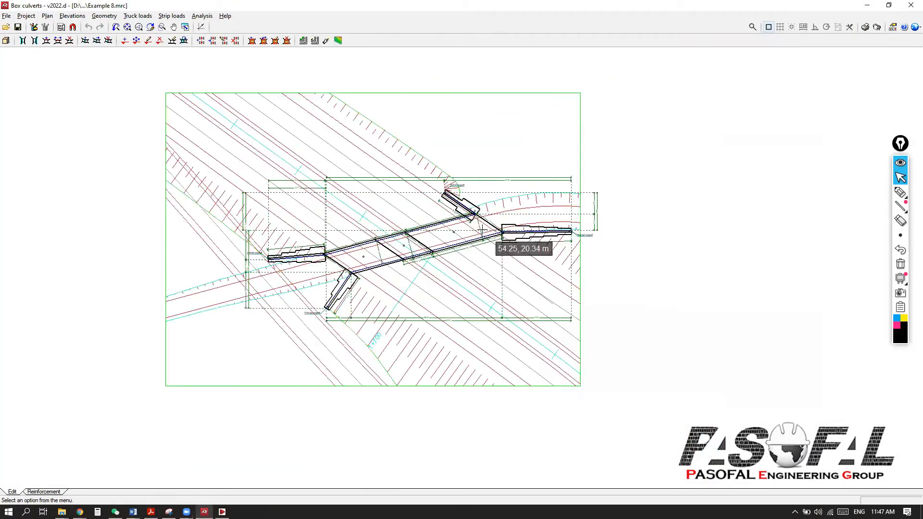
scroll(482, 231, up, 2)
scroll(409, 250, down, 1)
scroll(389, 241, up, 1)
scroll(398, 242, down, 3)
- Examine the layers and preview of the Culvert.dwg template in the maximized template views manager
click(61, 27)
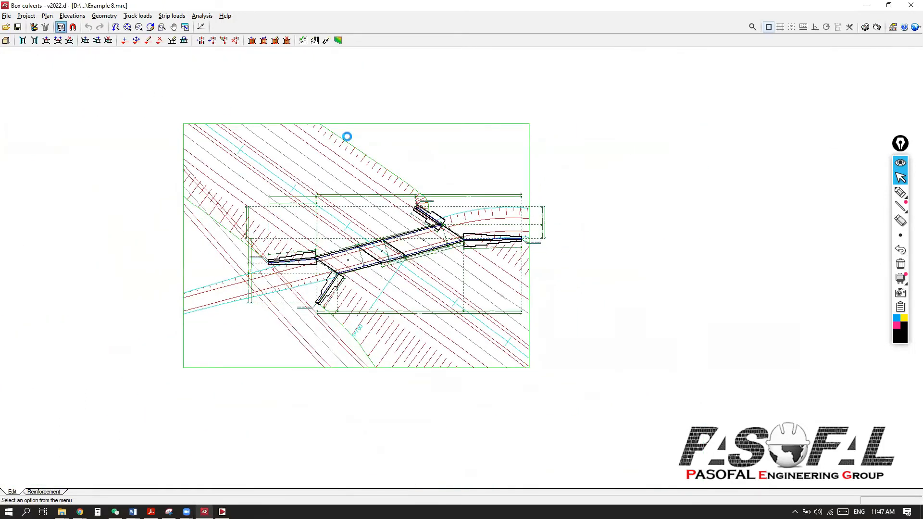
scroll(616, 291, up, 3)
scroll(639, 294, down, 2)
scroll(643, 295, down, 1)
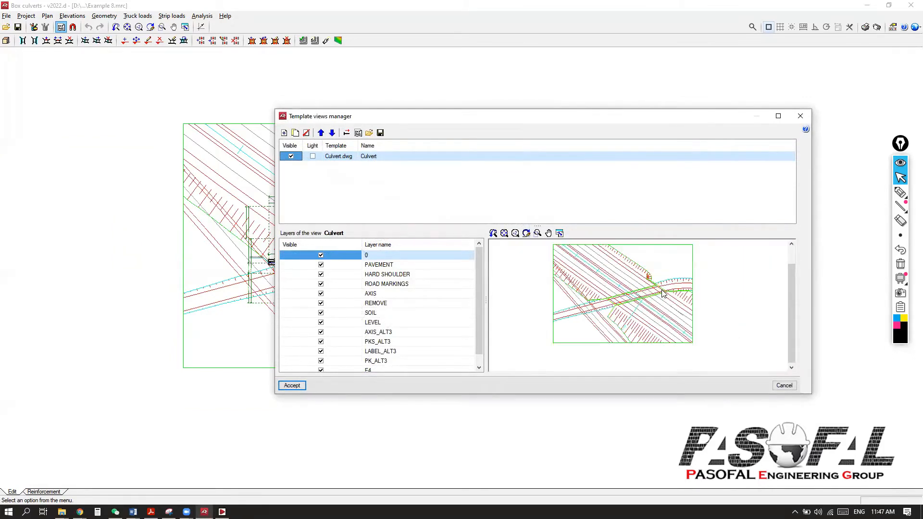
scroll(644, 295, up, 4)
scroll(665, 293, down, 5)
scroll(664, 292, up, 6)
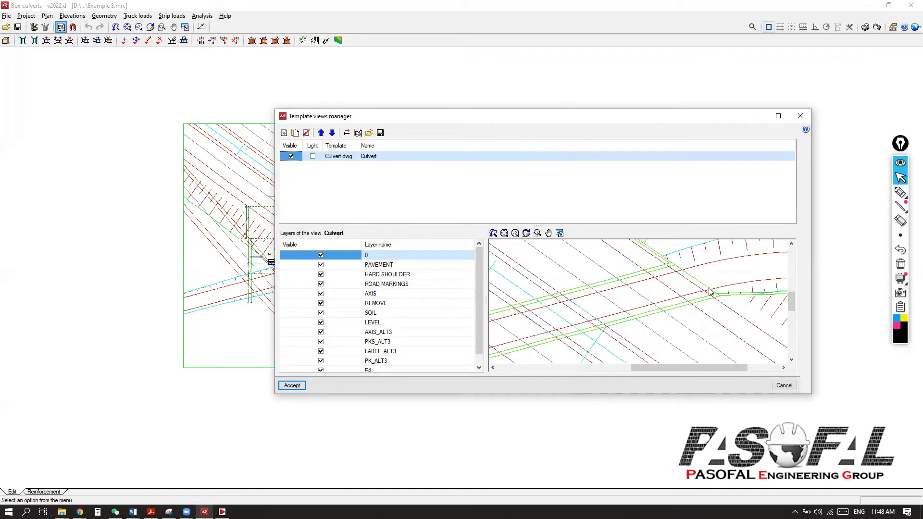
scroll(713, 298, down, 1)
scroll(730, 294, down, 1)
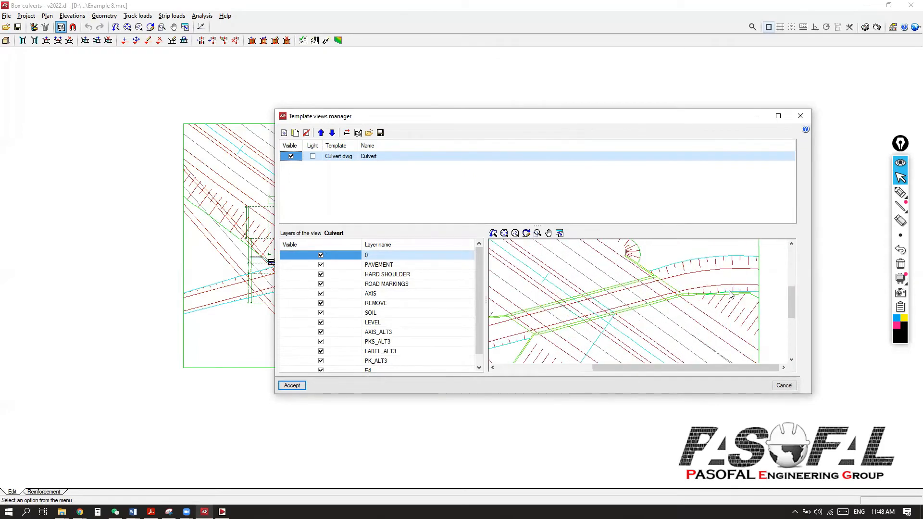
click(779, 115)
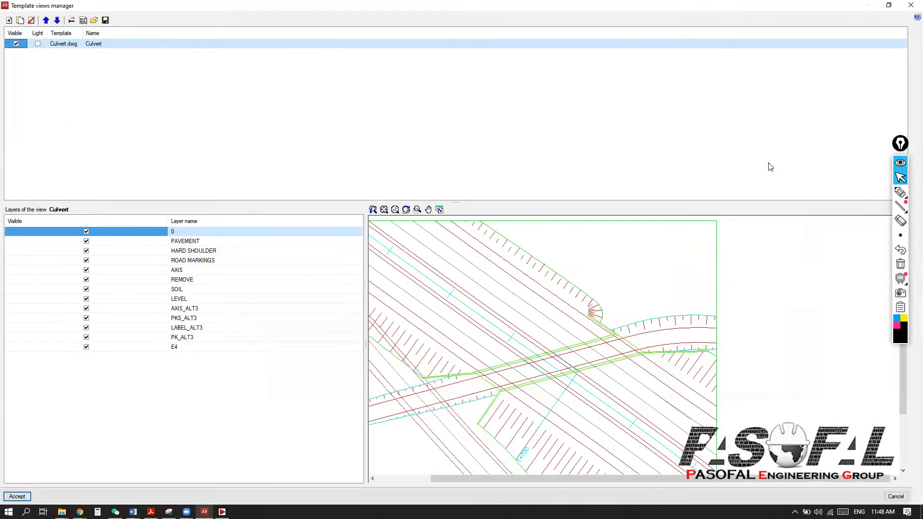
scroll(617, 273, up, 5)
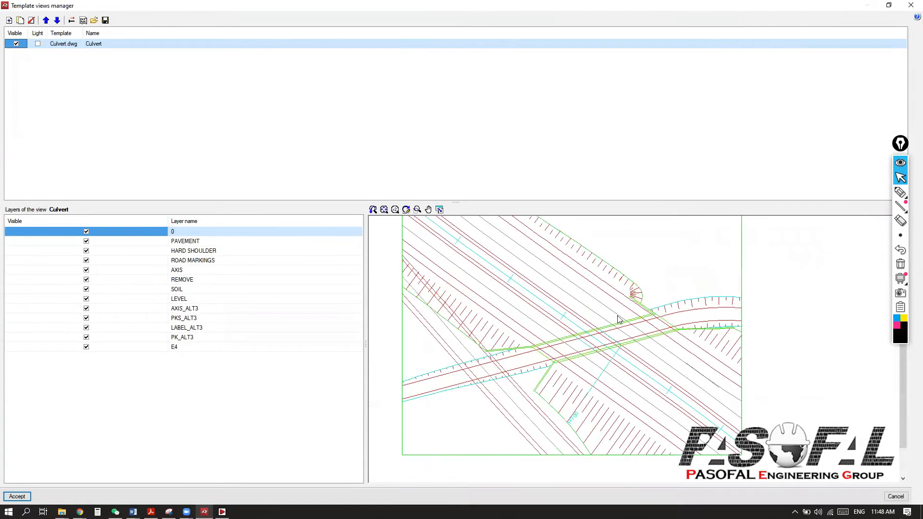
- Trace the culvert walls and wingwalls on the Culvert.dwg preview with the annotation pen and mark the wingwalls with arrows
click(856, 193)
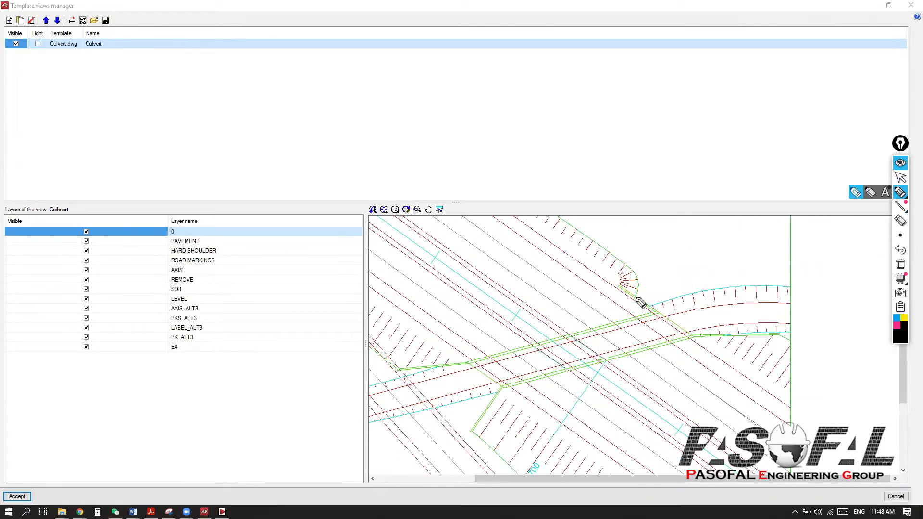
mouse_move(621, 286)
mouse_down()
mouse_move(657, 311)
mouse_move(484, 364)
mouse_move(403, 363)
mouse_up()
mouse_move(471, 430)
mouse_down()
mouse_move(499, 391)
mouse_move(691, 335)
mouse_move(759, 337)
mouse_up()
drag(646, 302, 664, 260)
drag(435, 356, 458, 319)
drag(484, 423, 512, 396)
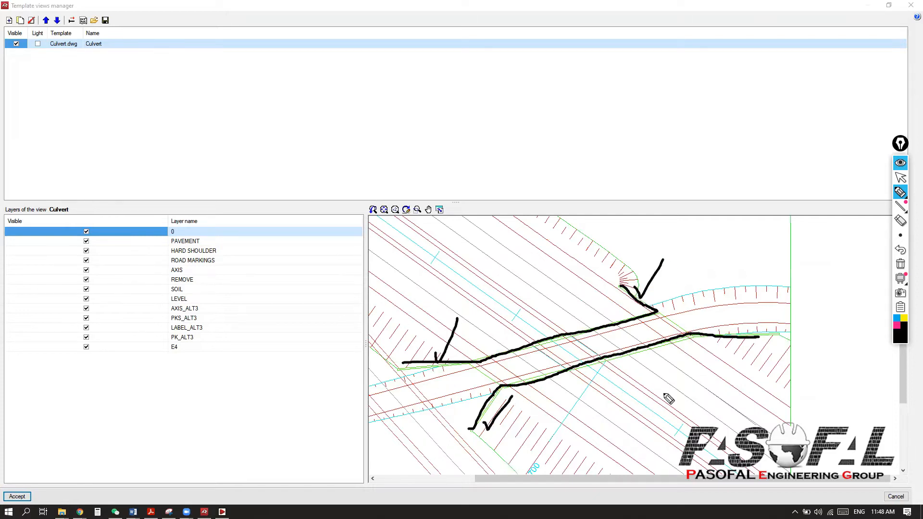
drag(739, 345, 771, 331)
drag(712, 377, 722, 350)
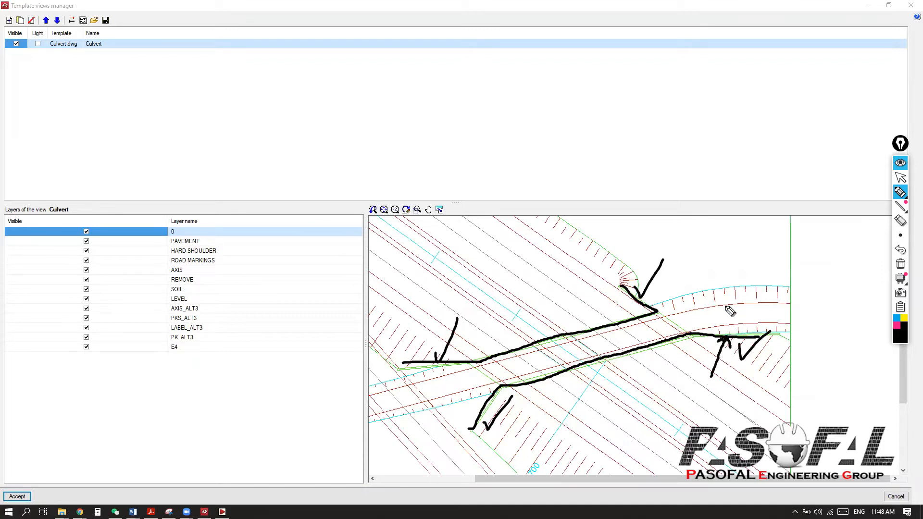
mouse_move(650, 303)
mouse_down()
mouse_move(668, 290)
mouse_move(663, 302)
mouse_up()
mouse_move(449, 361)
mouse_down()
mouse_move(444, 379)
mouse_move(460, 368)
mouse_up()
drag(465, 412, 480, 407)
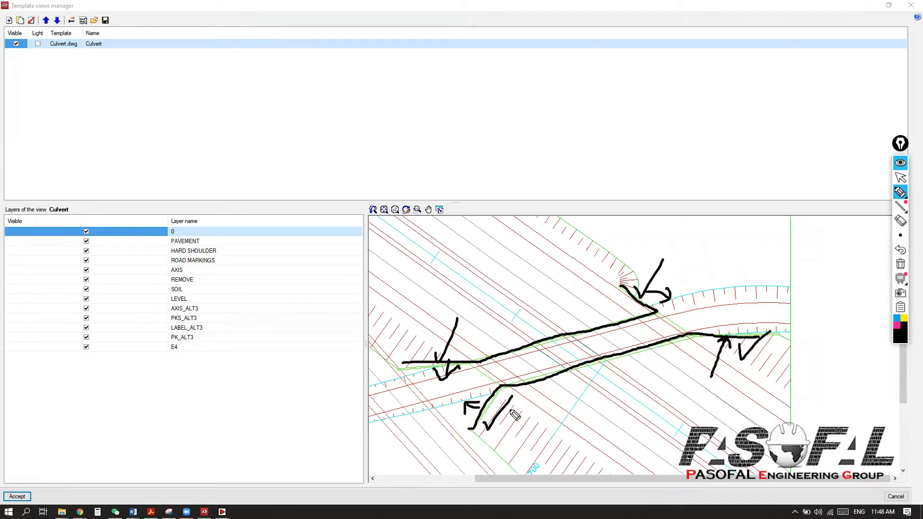
- Clear the pen annotations, hide the annotation tools and close the template views manager
click(901, 265)
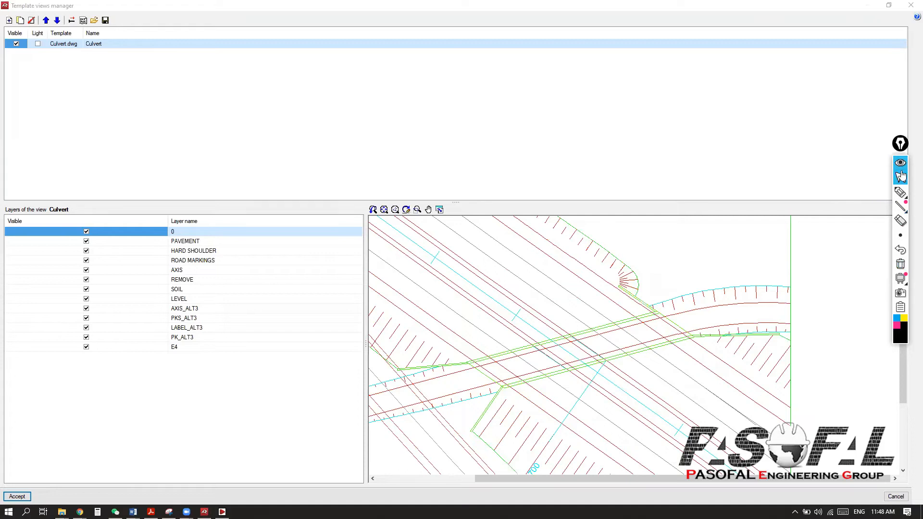
click(901, 163)
click(889, 5)
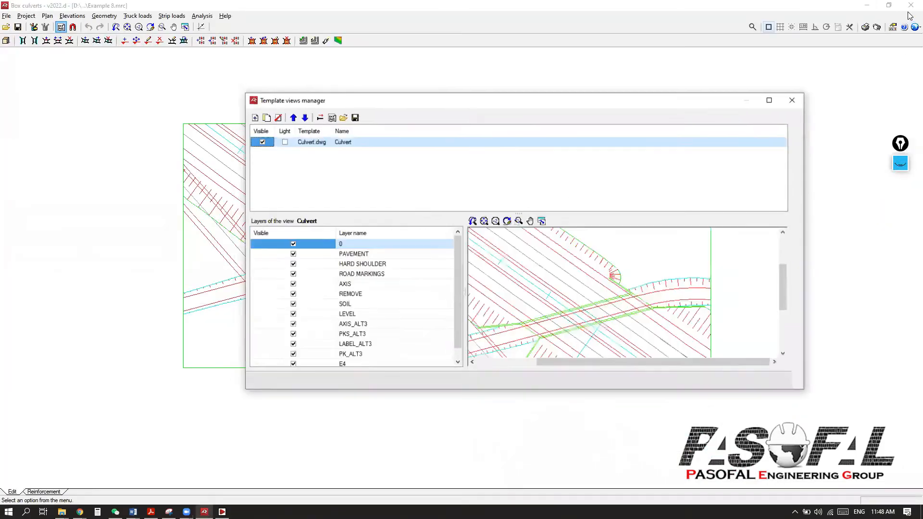
click(801, 116)
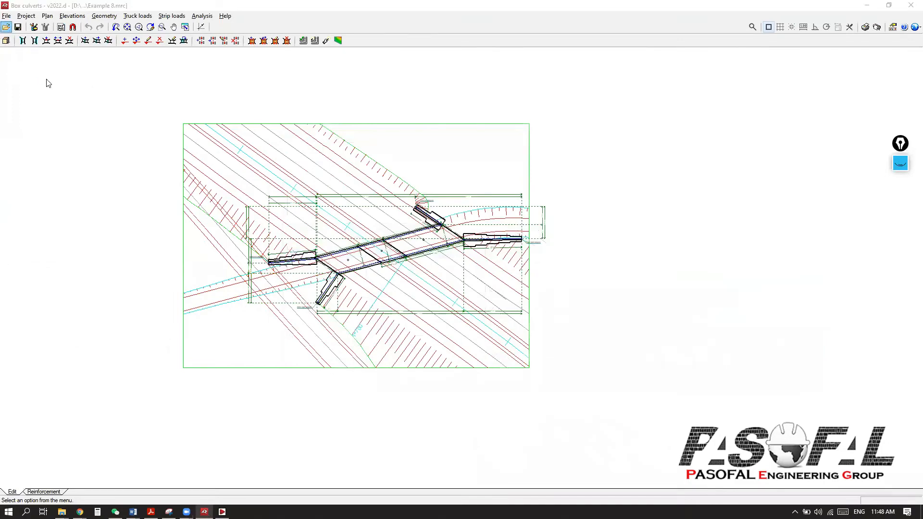
- Open the job Training_27-12-2021 from the folder D:\CYPE Ingenieros\Projects\Box culverts and show its plan
click(245, 110)
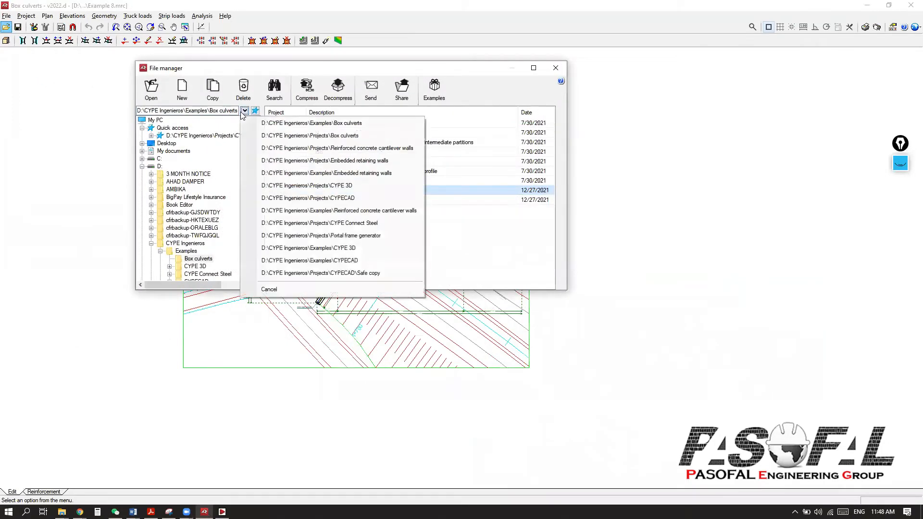
click(320, 136)
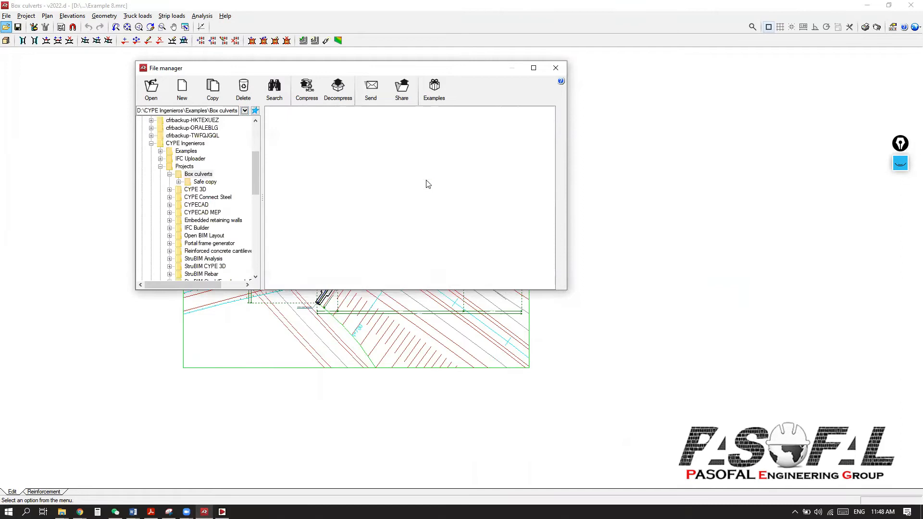
click(151, 89)
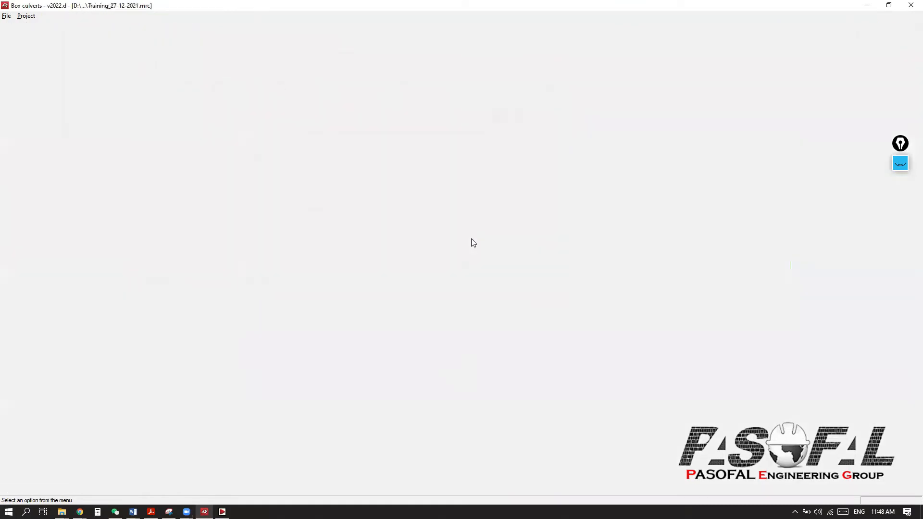
scroll(433, 255, down, 3)
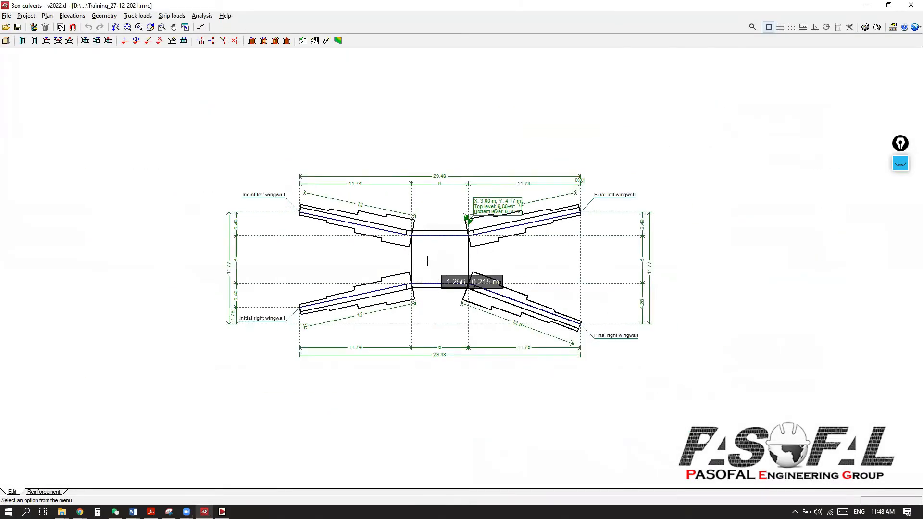
- Delete all lateral wall points of the existing culvert plan, including its wingwalls
click(48, 18)
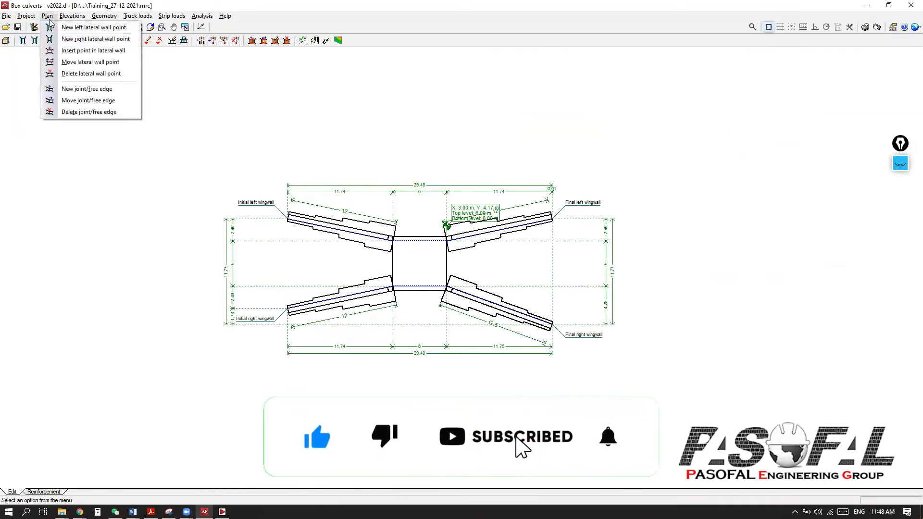
click(66, 78)
drag(179, 120, 650, 392)
right_click(723, 282)
- Delete the elevation reference at the culvert's final left wall corner
click(72, 16)
click(80, 62)
drag(390, 171, 554, 284)
right_click(612, 218)
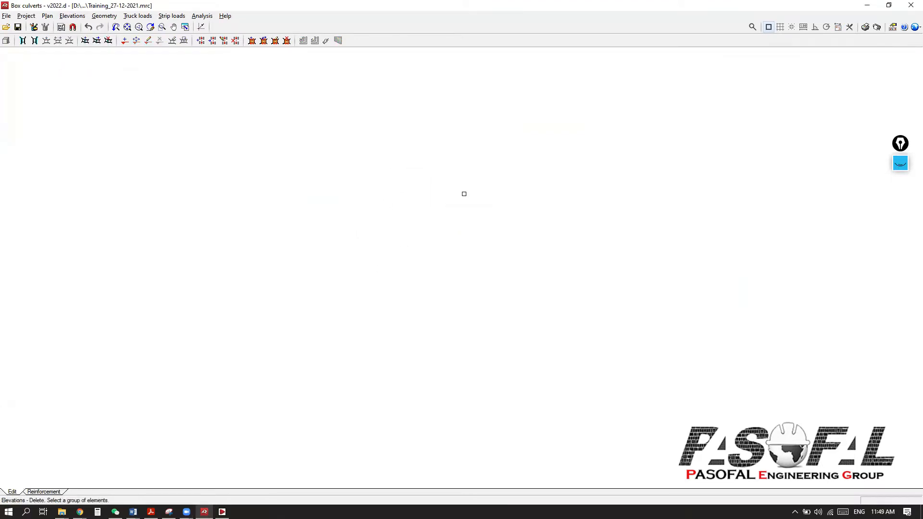
right_click(310, 212)
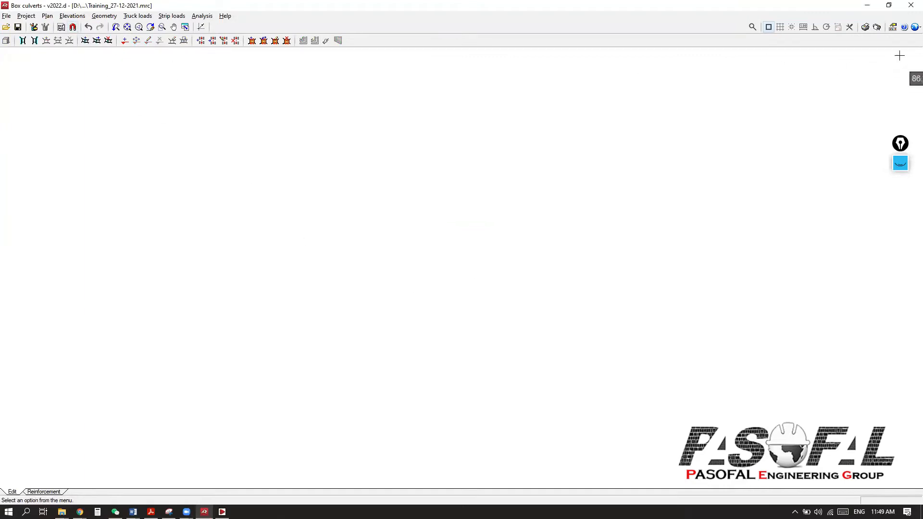
click(914, 28)
click(823, 39)
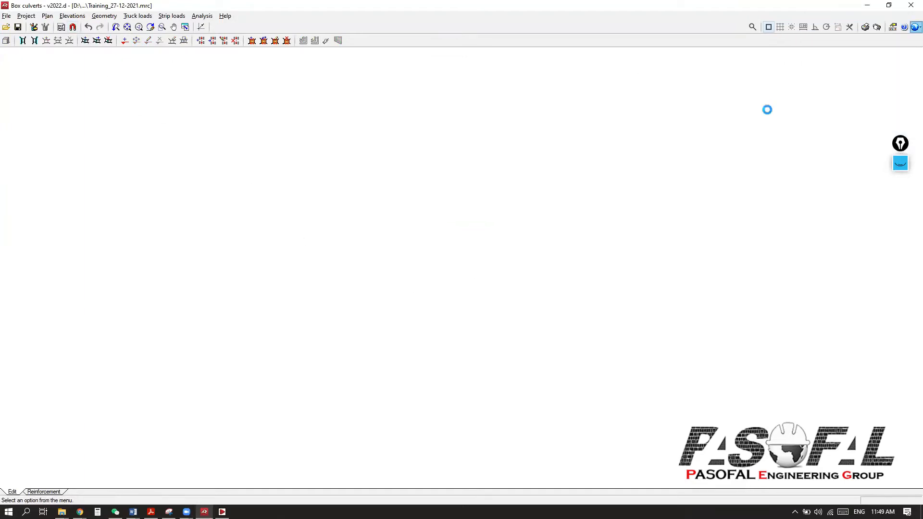
click(406, 269)
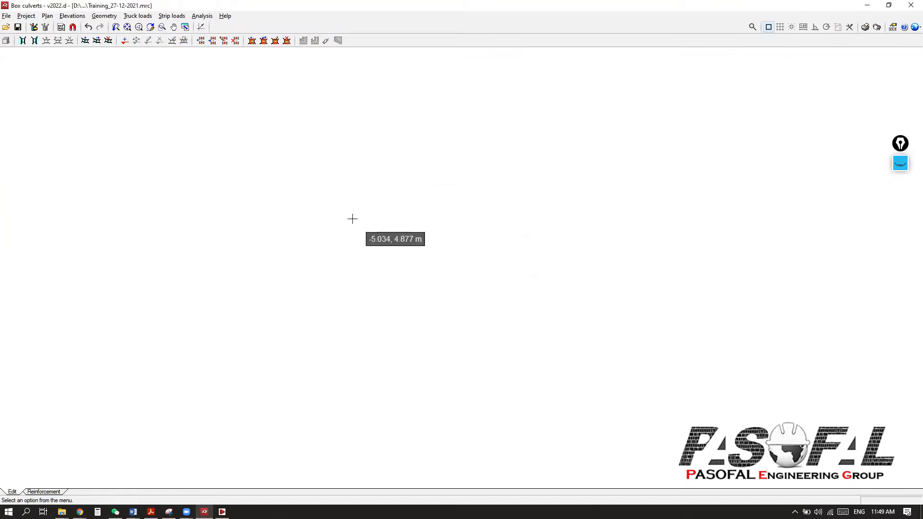
click(61, 28)
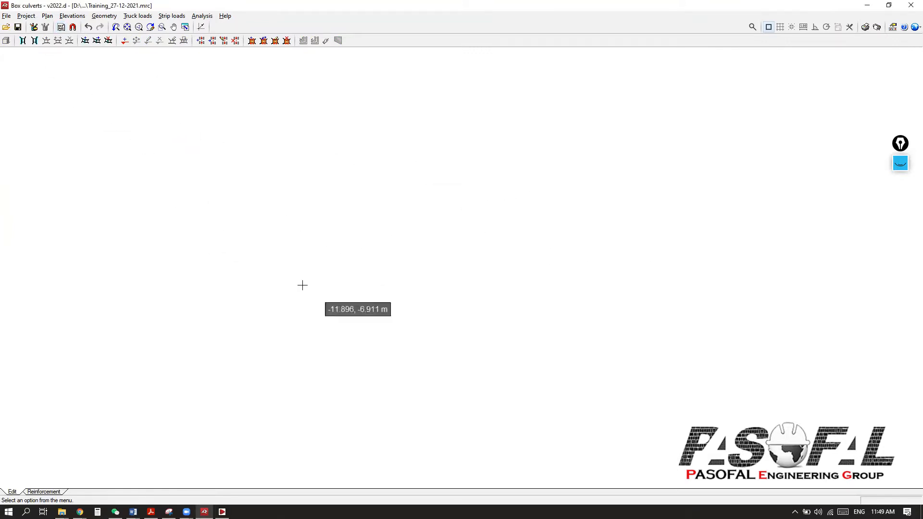
- Sketch two bent culvert walls with splayed wingwalls at both ends in black using the annotation pen
click(901, 164)
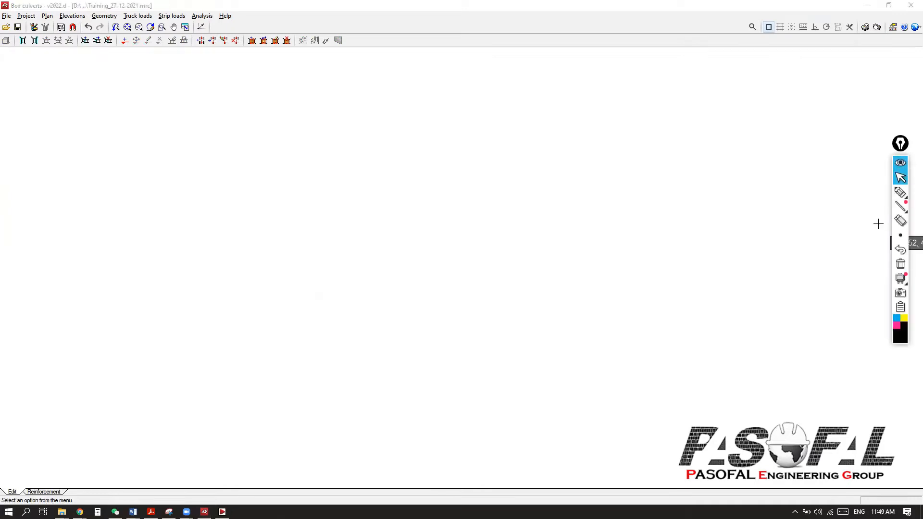
click(901, 192)
mouse_move(299, 255)
mouse_down()
mouse_move(493, 246)
mouse_move(614, 207)
mouse_move(627, 162)
mouse_up()
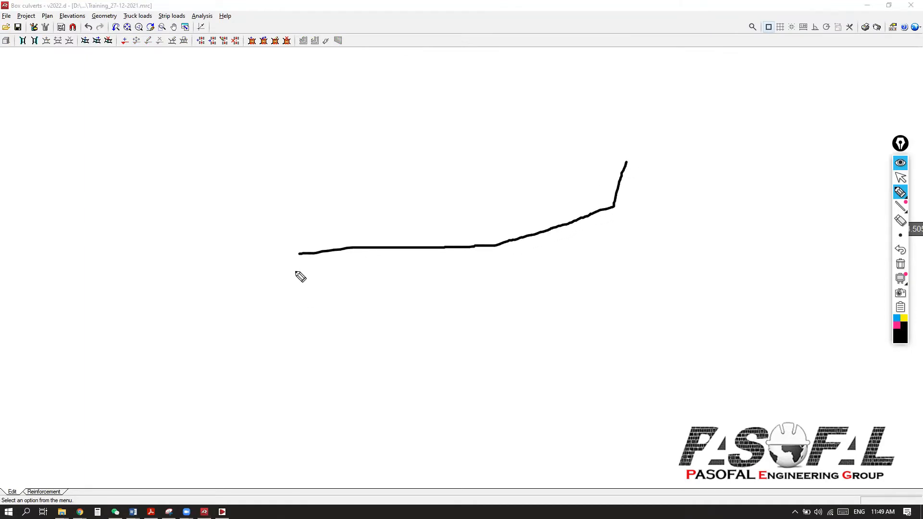
drag(298, 253, 223, 219)
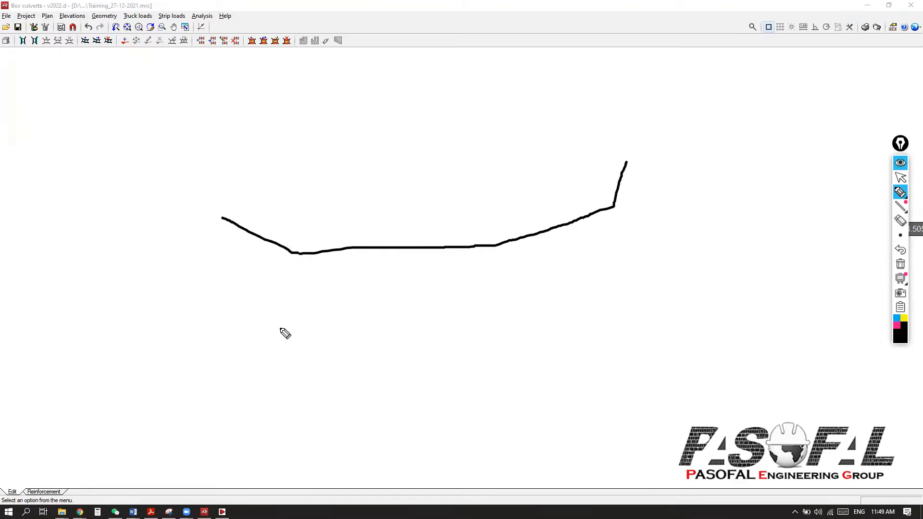
mouse_move(240, 338)
mouse_down()
mouse_move(293, 307)
mouse_move(507, 285)
mouse_move(617, 244)
mouse_move(668, 284)
mouse_up()
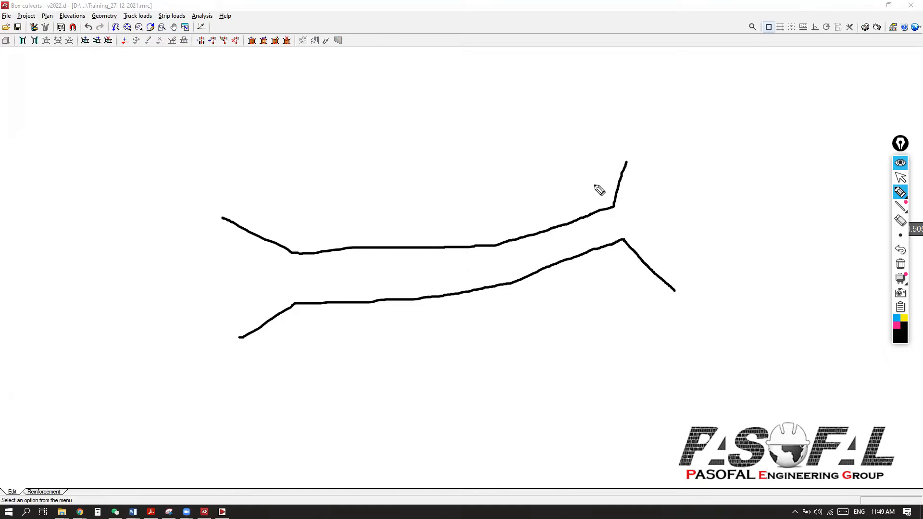
- Draw two pink lanes crossing the sketched culvert, label each Truck LL, and return to the annotation pointer
click(897, 326)
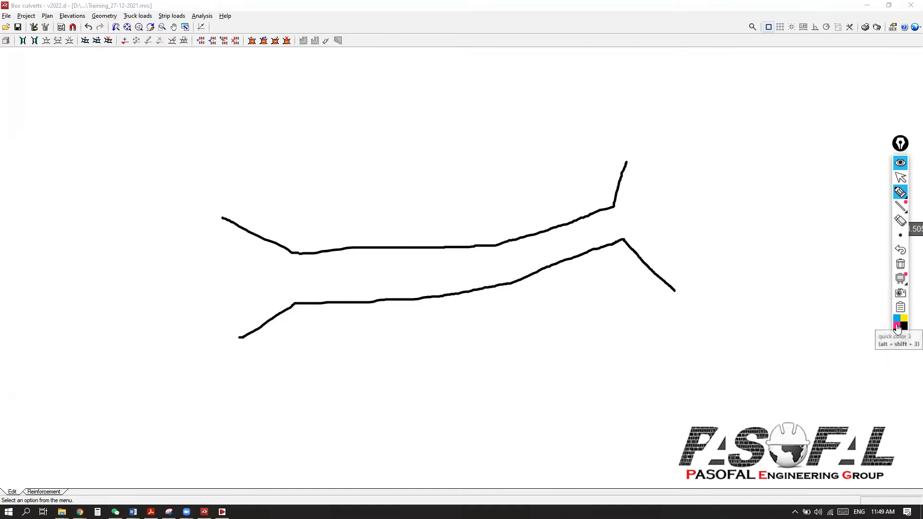
drag(438, 128, 584, 397)
drag(515, 128, 639, 367)
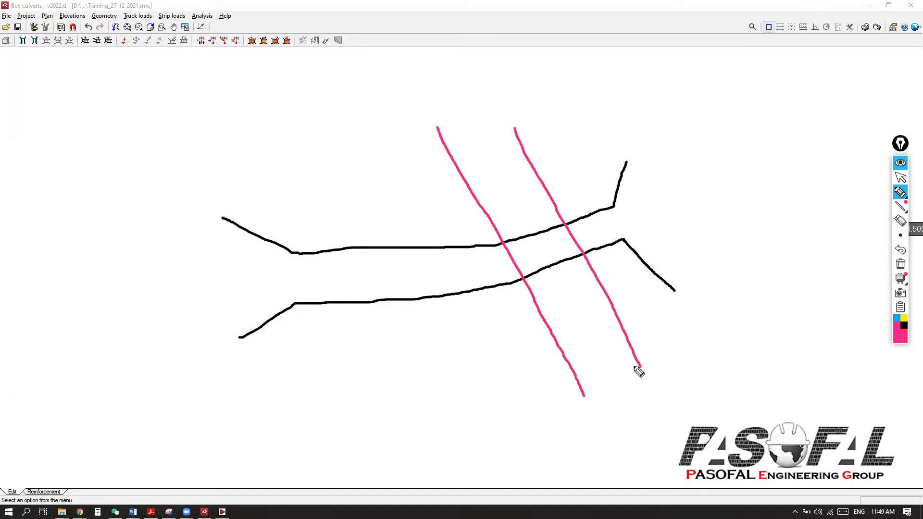
drag(302, 140, 410, 428)
drag(374, 146, 511, 403)
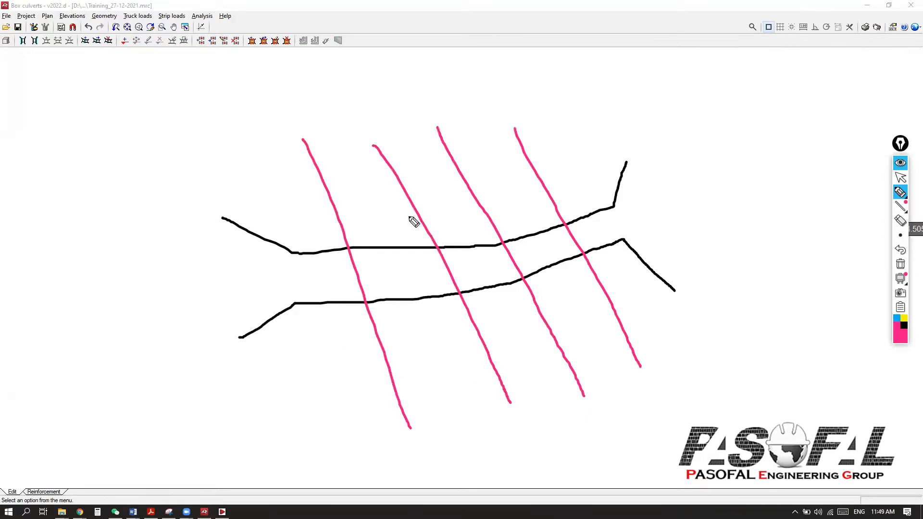
drag(471, 128, 544, 131)
drag(325, 139, 374, 156)
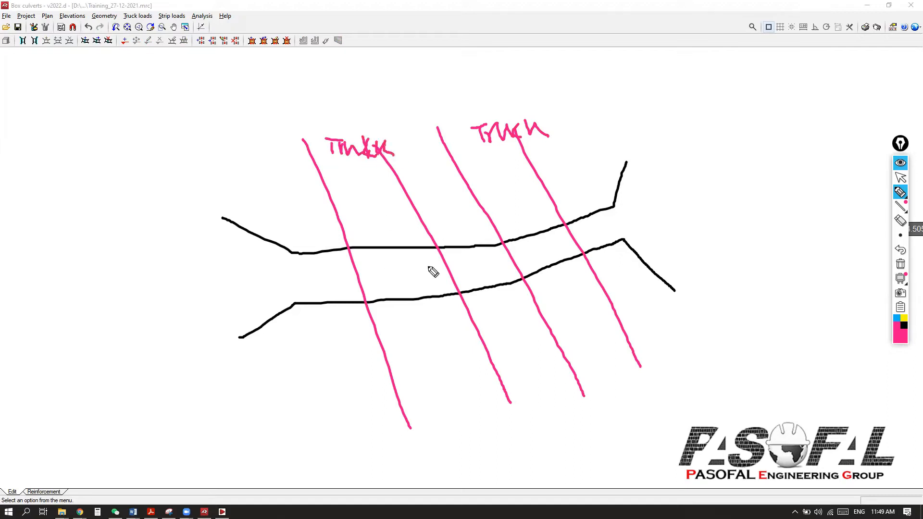
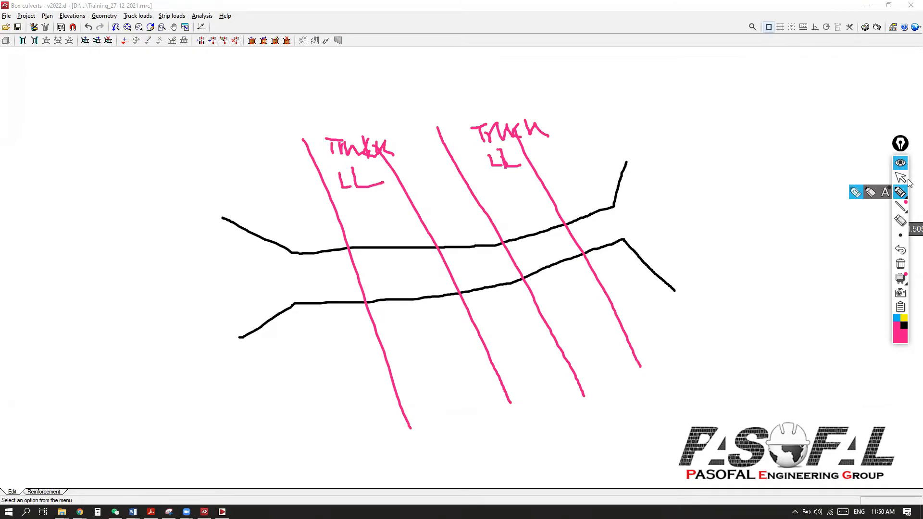
click(901, 177)
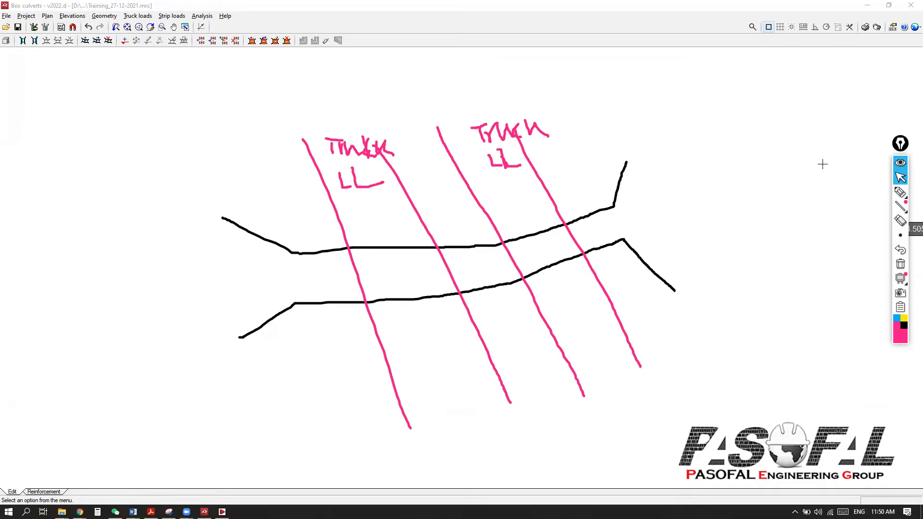
- Delete the two joint/free edges left over from the previous culvert
click(48, 17)
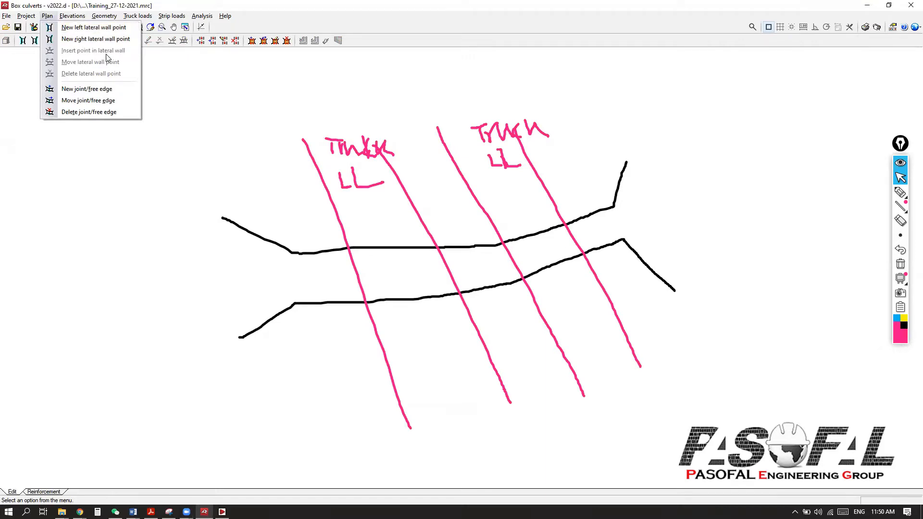
click(90, 27)
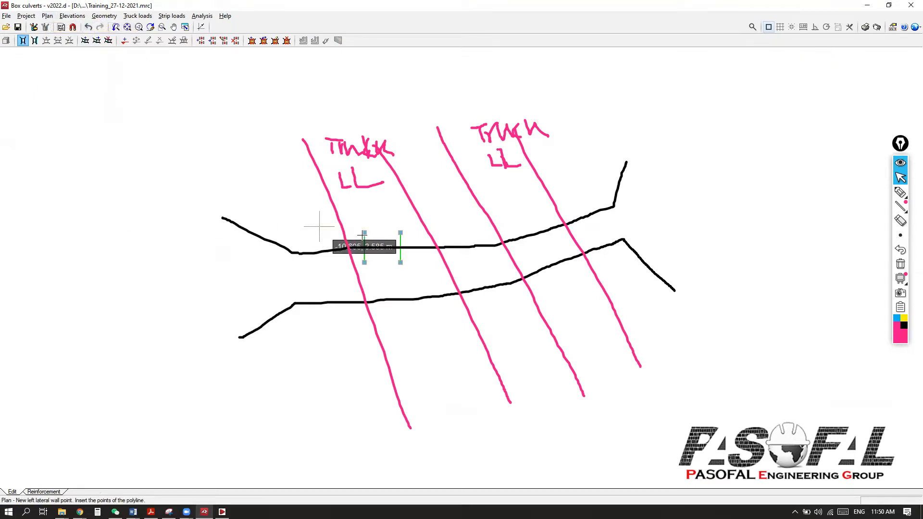
click(49, 16)
click(77, 112)
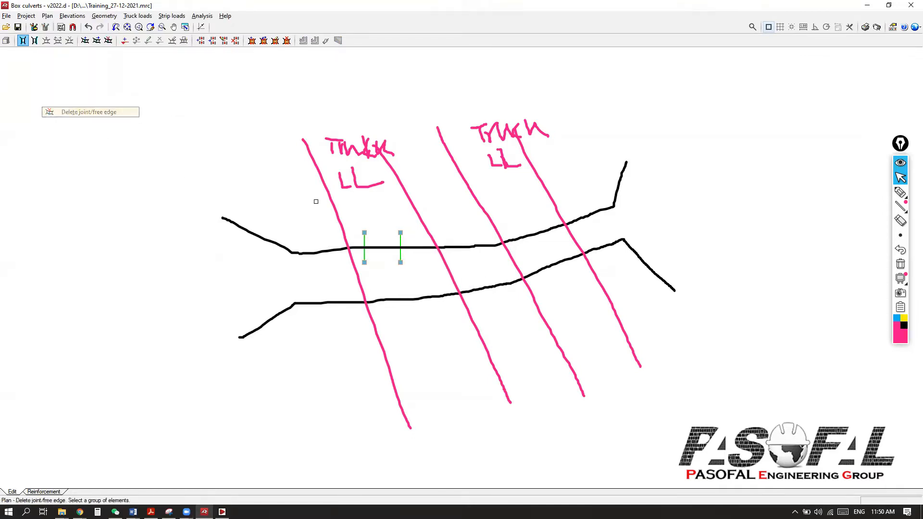
drag(346, 204, 427, 292)
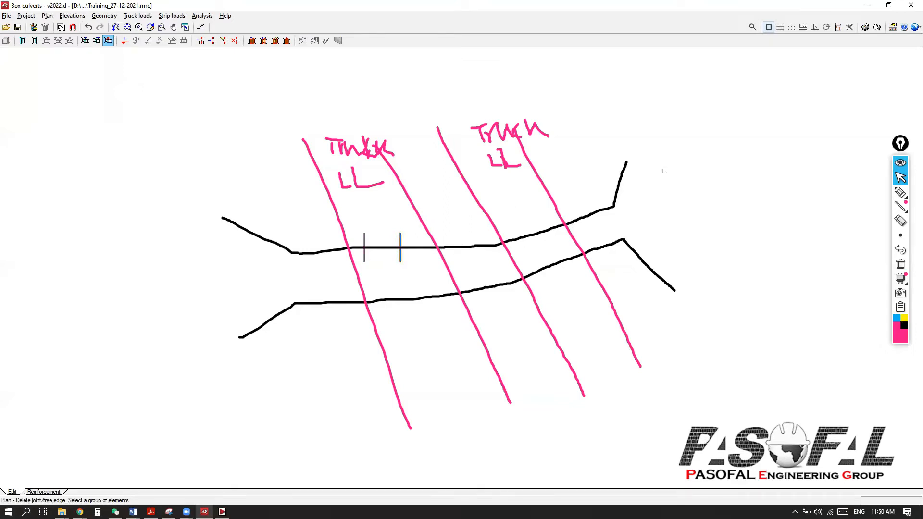
- Draw the left lateral wall as a five-point polyline following the upper sketched wall and its wingwalls
click(47, 16)
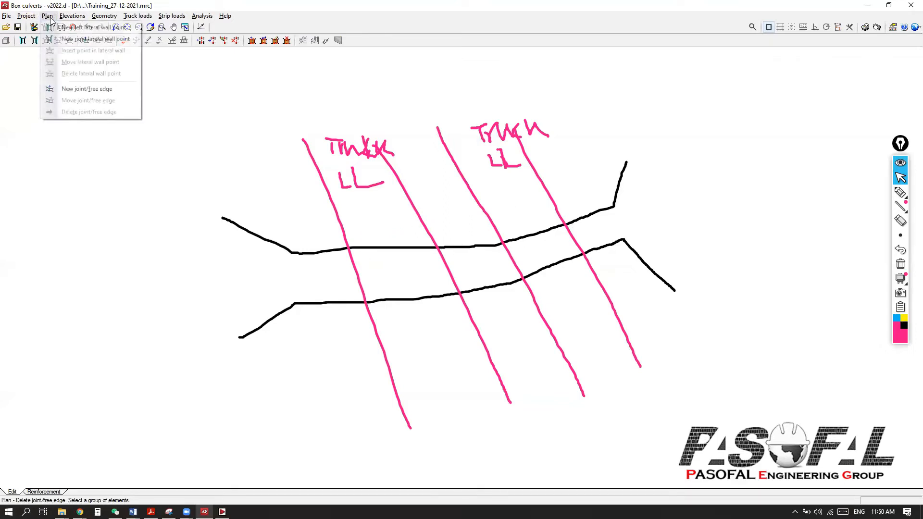
click(79, 37)
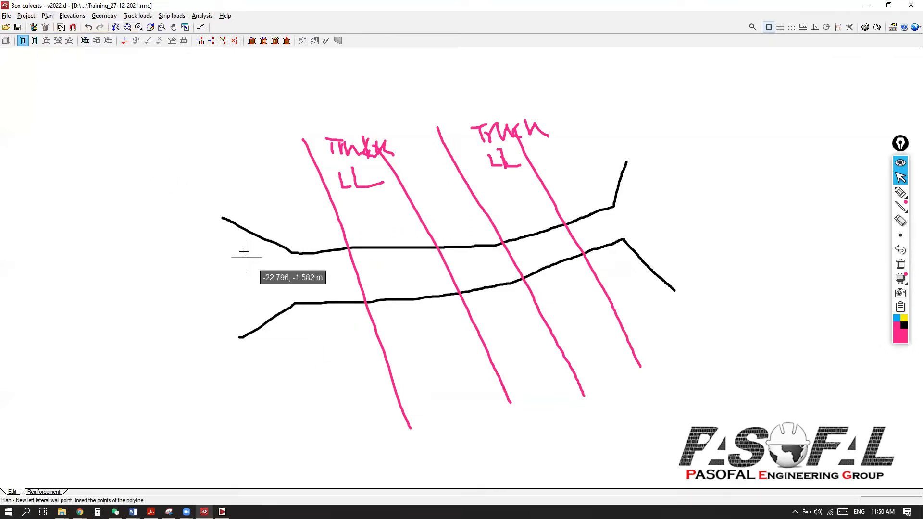
click(298, 253)
click(498, 246)
click(614, 206)
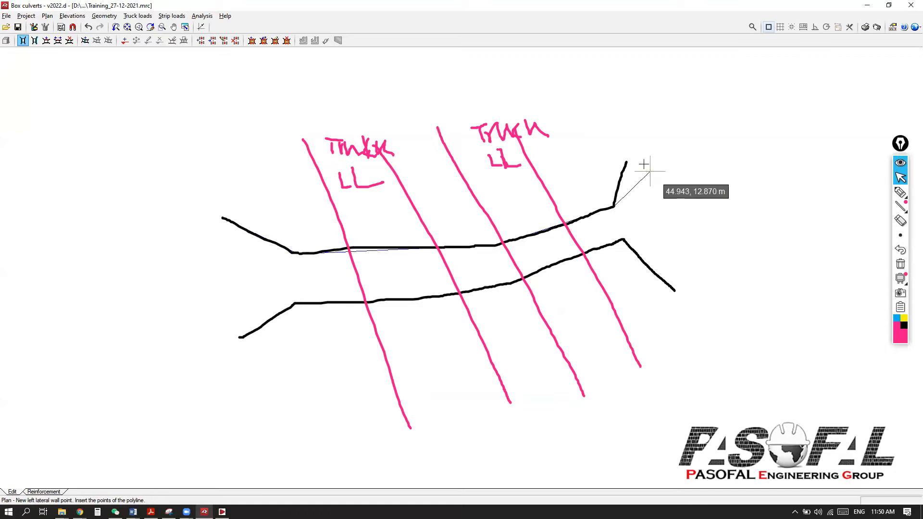
click(627, 162)
right_click(644, 97)
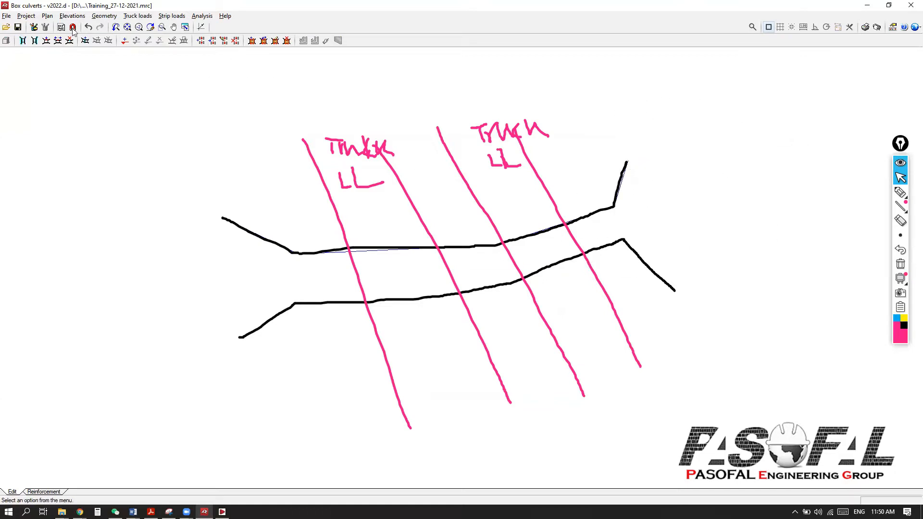
- Draw the right lateral wall as a five-point polyline along the lower sketched wall and hide the pen annotations
click(52, 17)
click(68, 37)
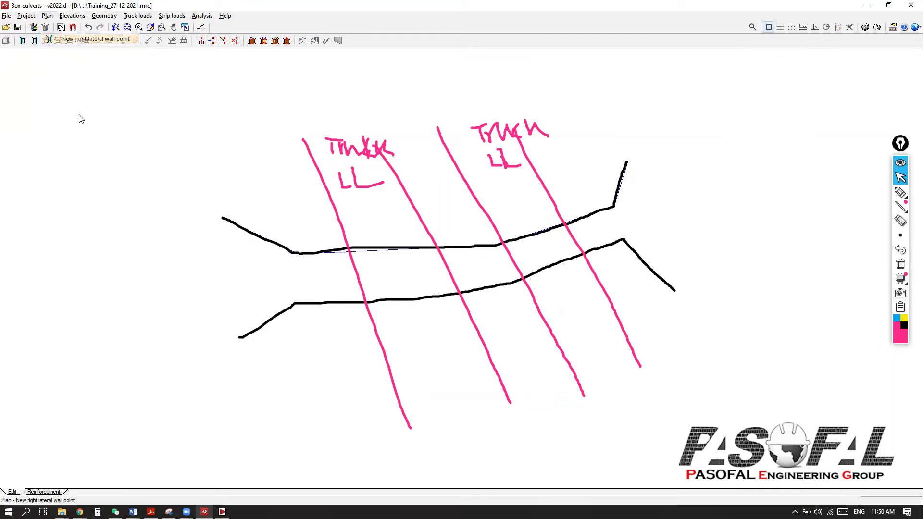
click(239, 339)
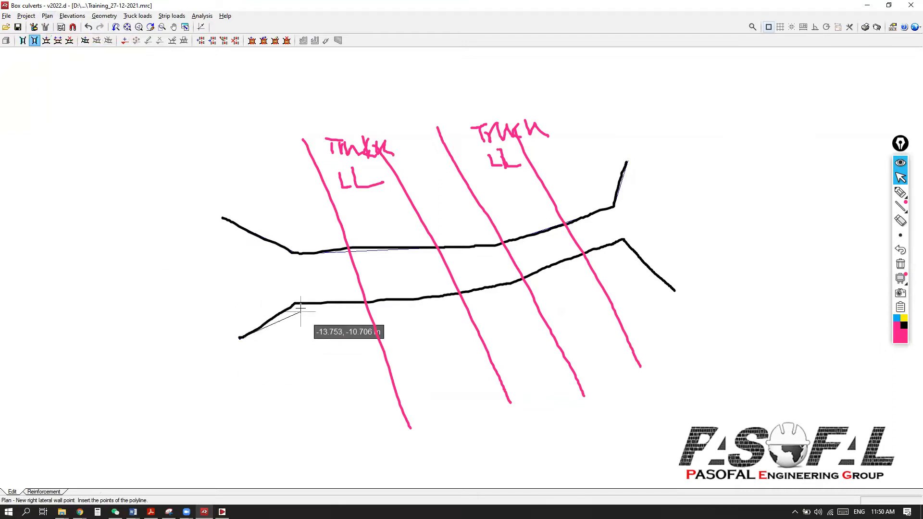
click(295, 303)
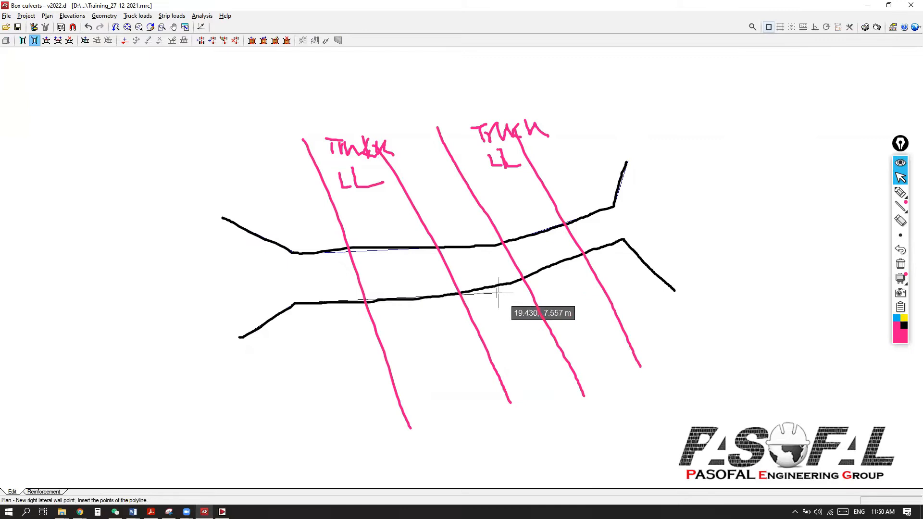
click(510, 284)
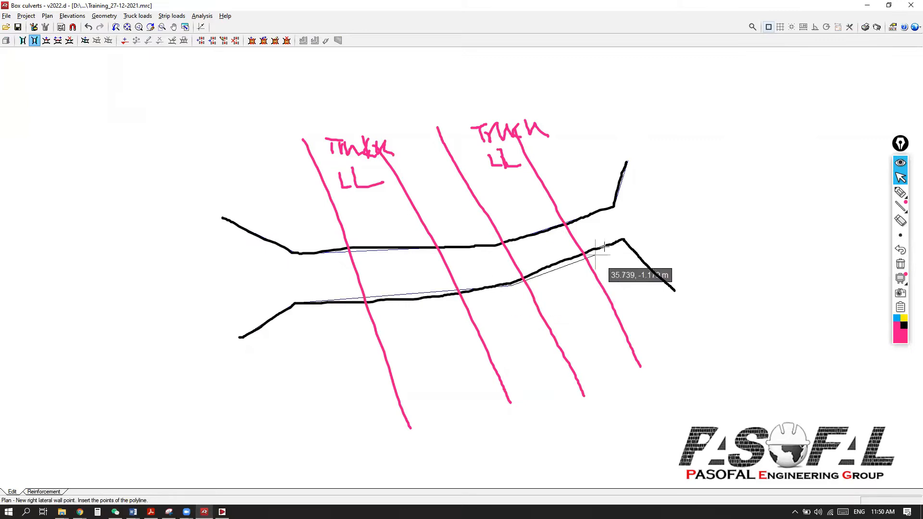
click(621, 239)
click(676, 291)
right_click(675, 291)
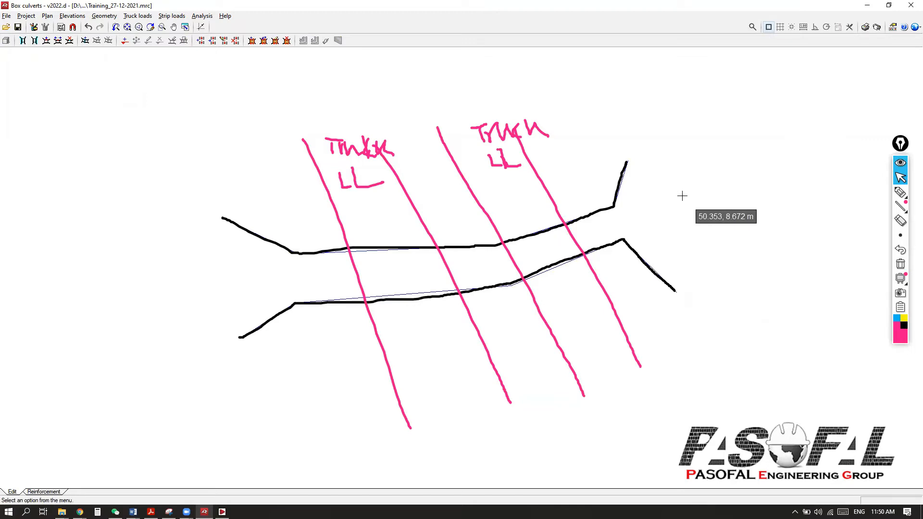
click(900, 165)
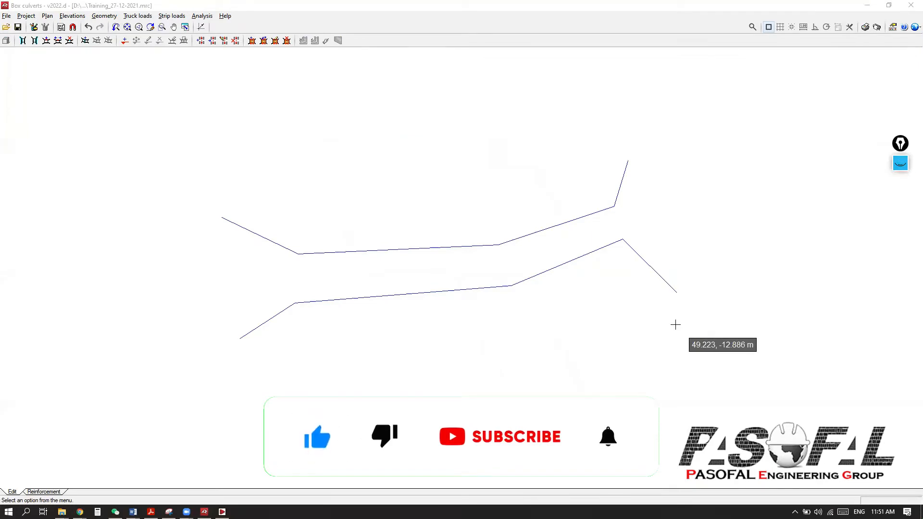
- Add joint/free edges connecting the opposite wall corners at the initial wingwalls and at the middle bends
click(47, 16)
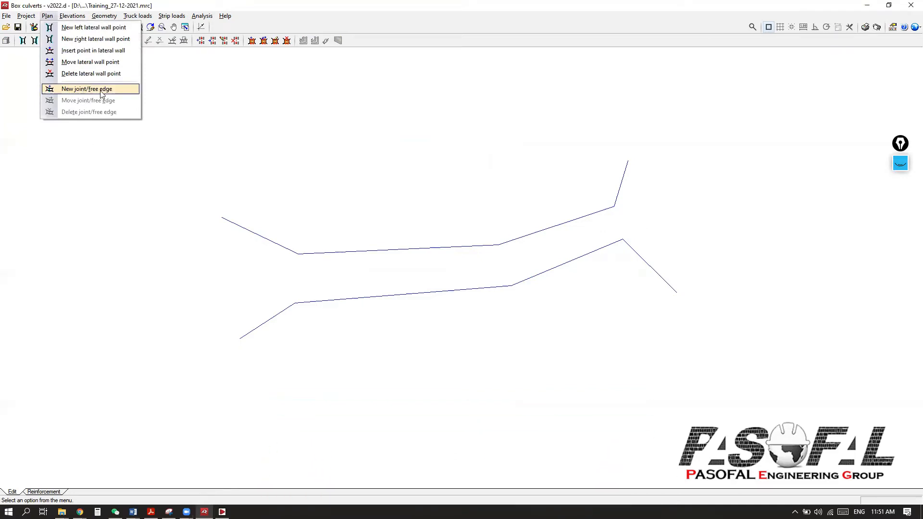
click(87, 89)
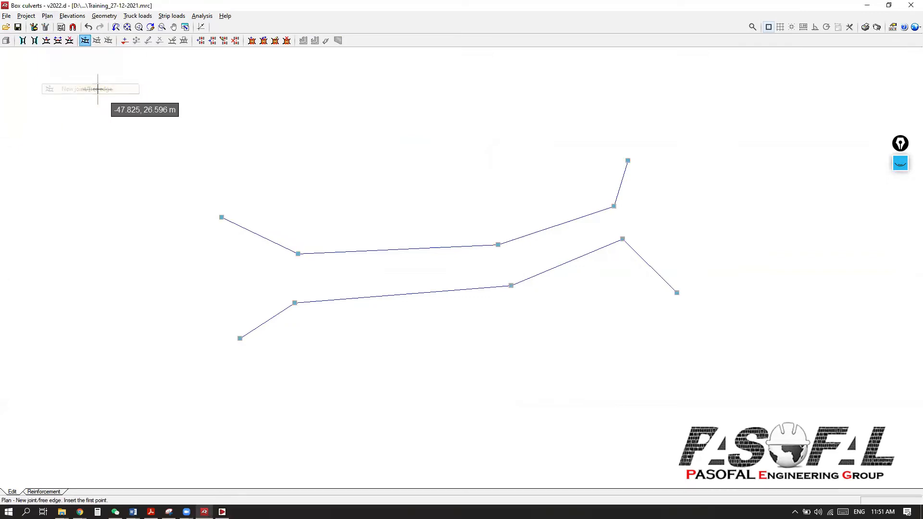
click(295, 303)
click(298, 253)
click(511, 286)
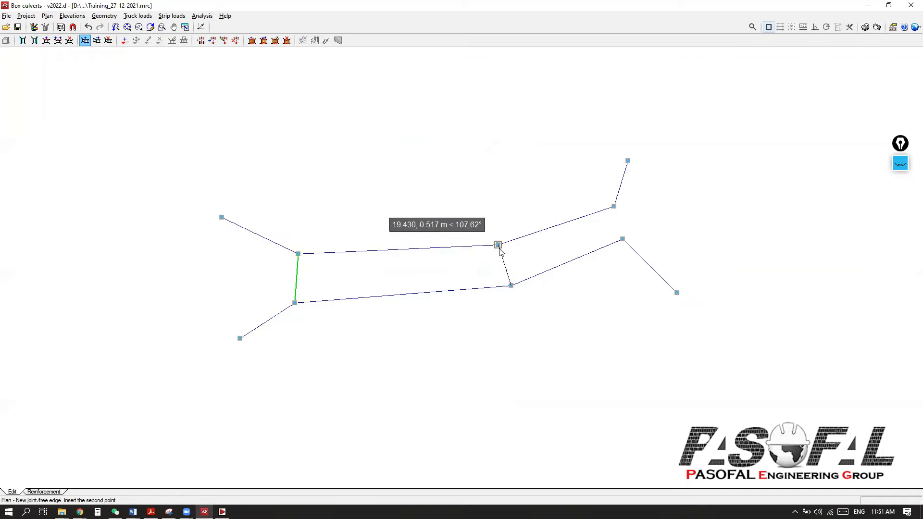
- Complete the joint across the culvert at its bend and draw a free edge across the end between the final wingwalls
click(498, 245)
click(624, 239)
click(614, 206)
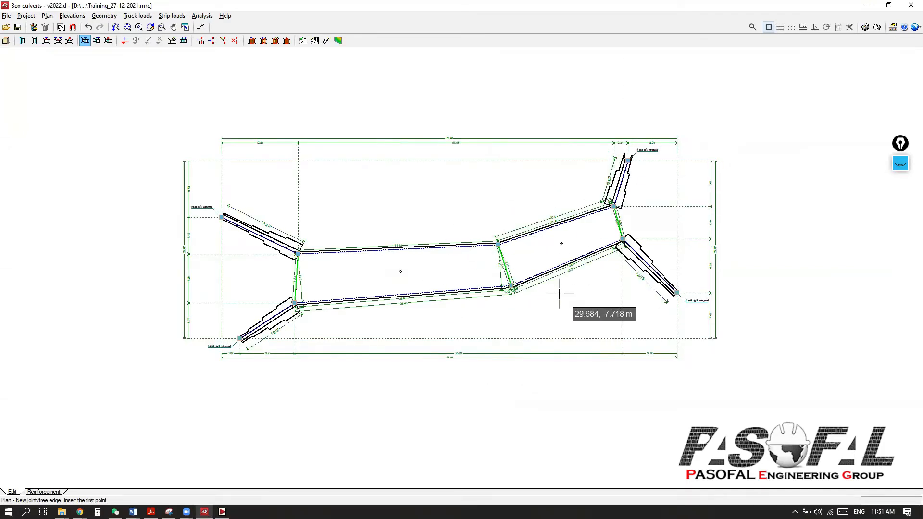
- Inspect the complete culvert in the 3D view from several angles, including the open end with its wingwalls
click(5, 42)
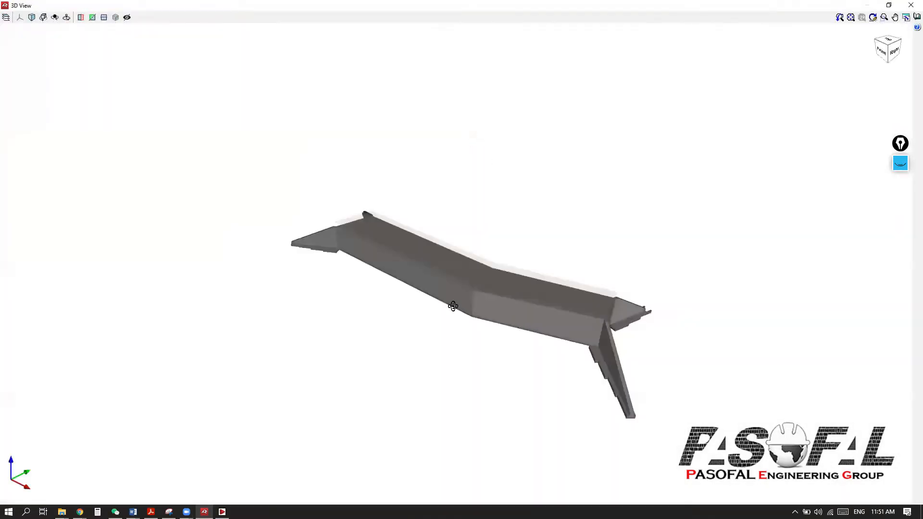
drag(453, 306, 636, 351)
scroll(633, 350, up, 5)
shift+middle_drag(436, 296, 564, 373)
scroll(566, 374, up, 2)
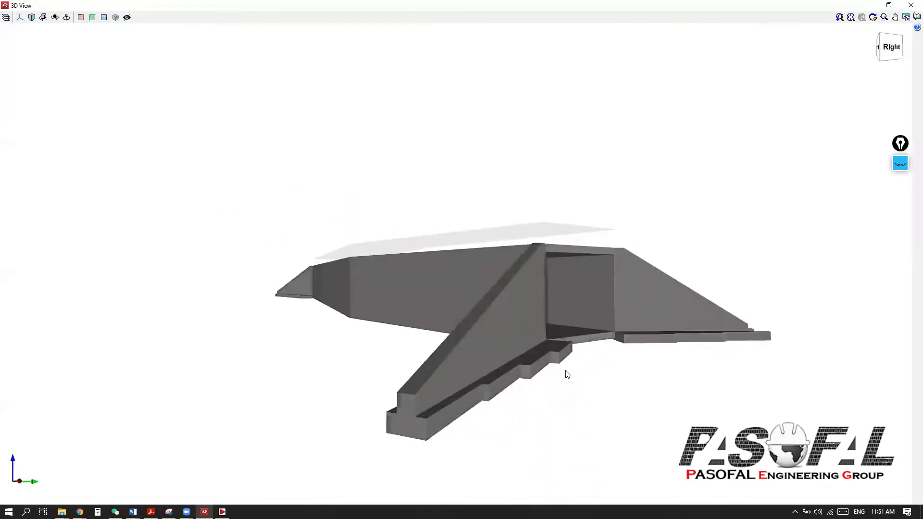
scroll(568, 375, up, 2)
scroll(370, 269, down, 2)
shift+middle_drag(407, 290, 510, 311)
scroll(511, 311, down, 2)
shift+middle_drag(462, 291, 386, 319)
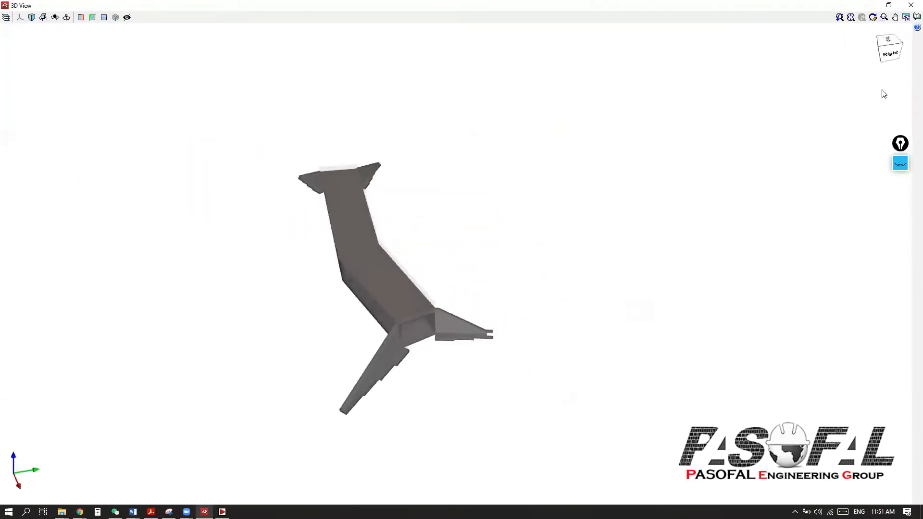
click(910, 6)
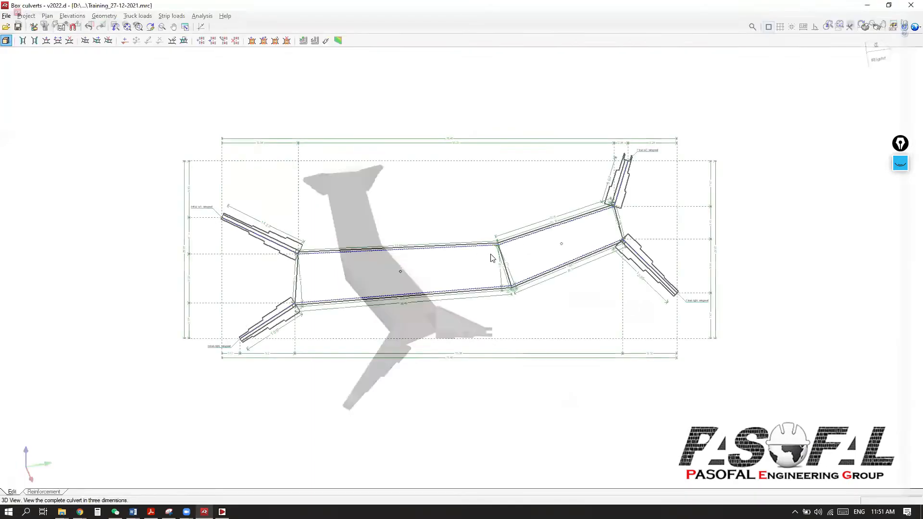
click(902, 166)
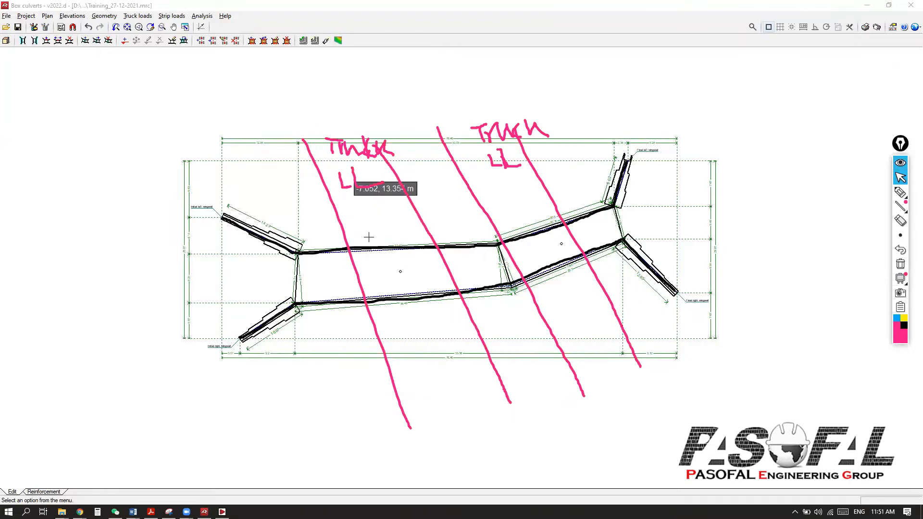
click(132, 17)
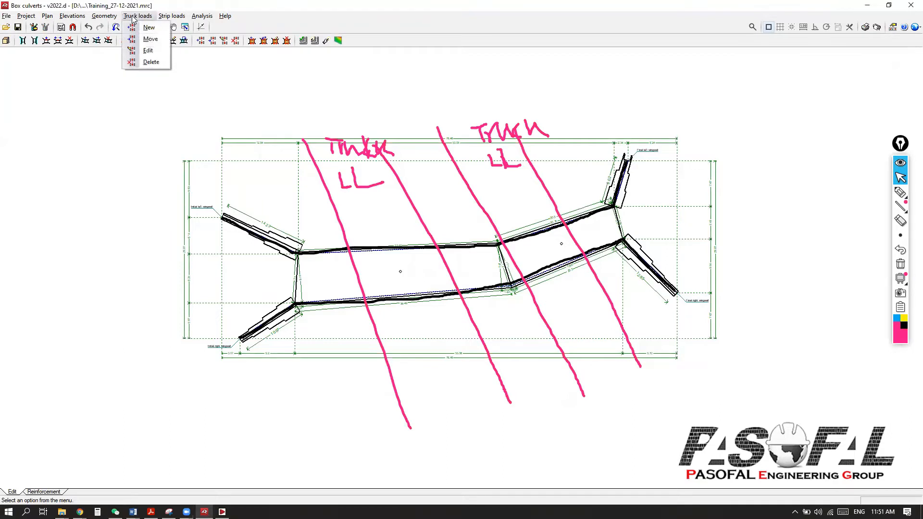
click(147, 28)
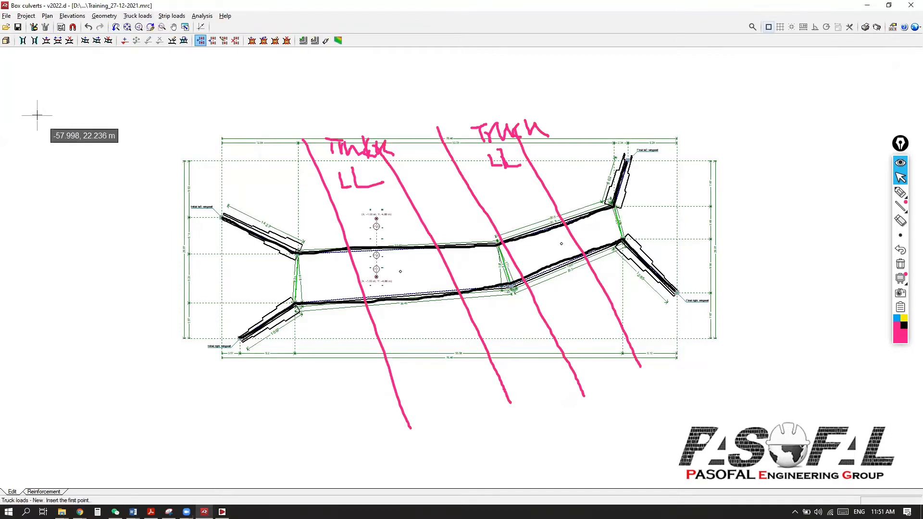
click(900, 163)
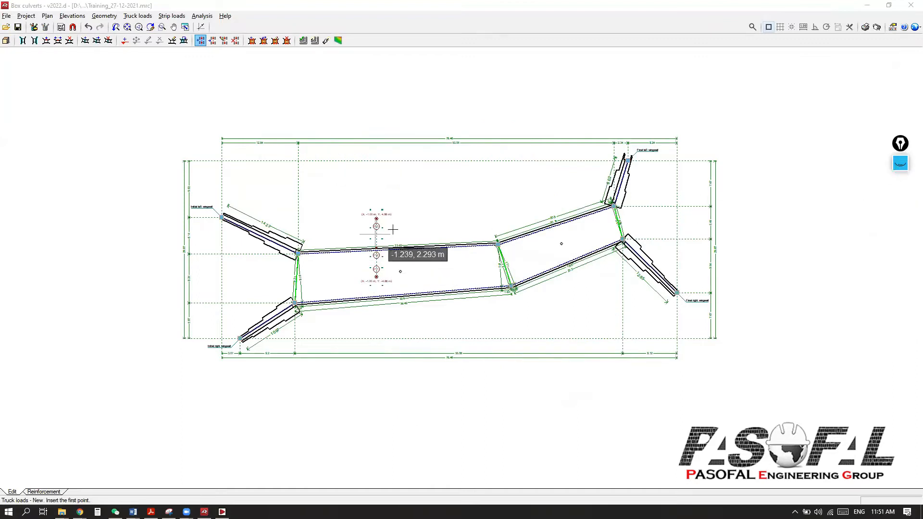
- Delete the existing truck load from the culvert plan
click(138, 16)
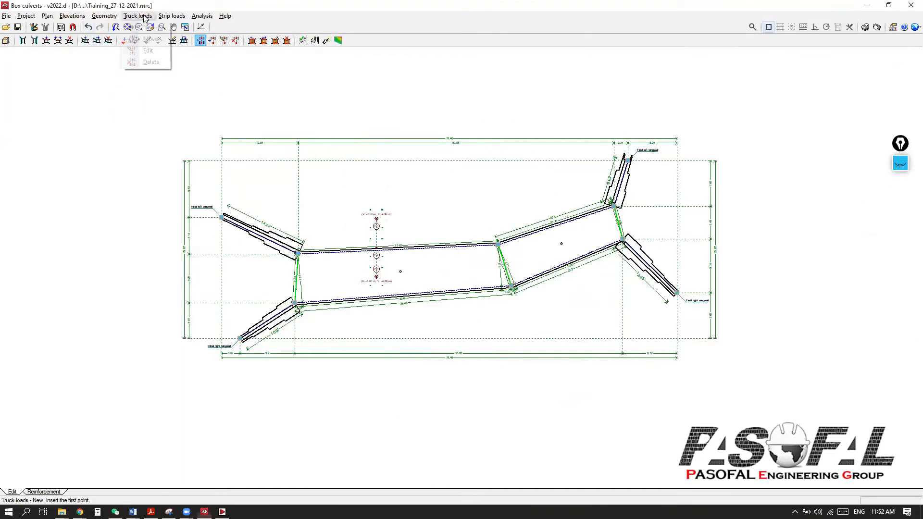
click(151, 62)
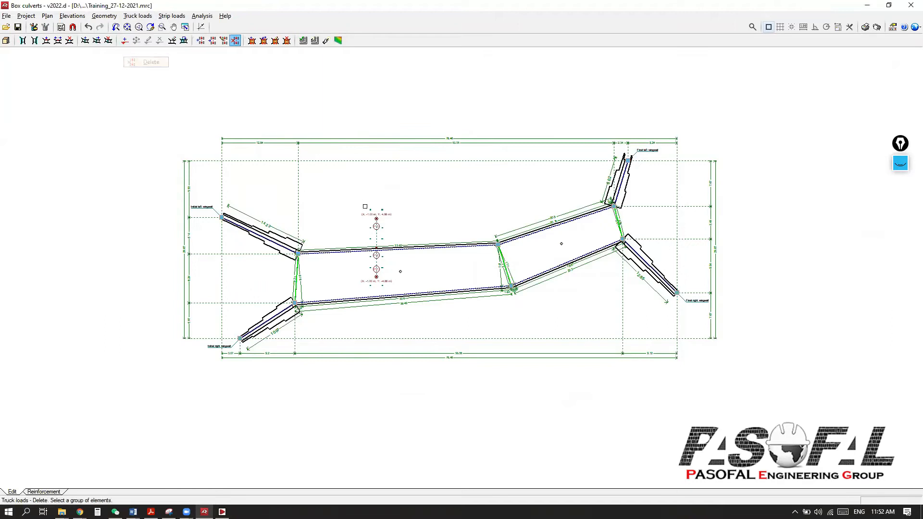
right_click(465, 99)
- Delete both existing strip loads from the culvert plan
click(172, 16)
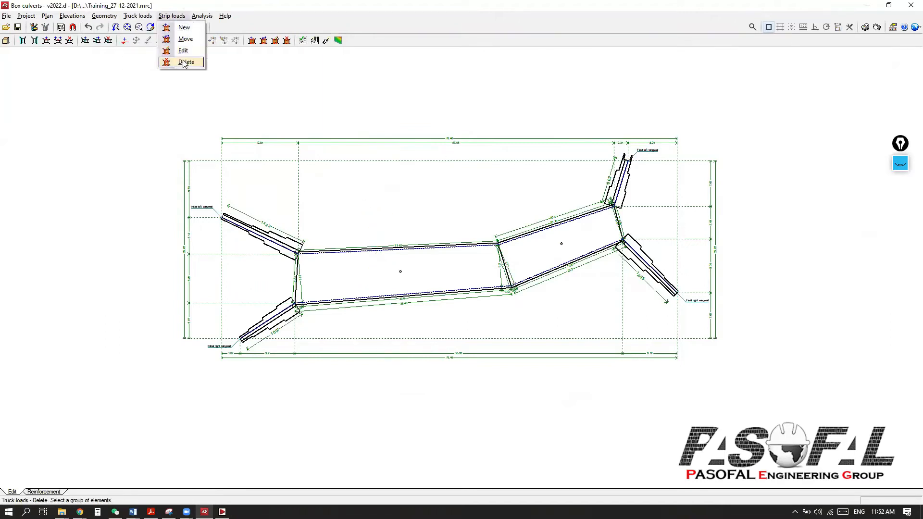
click(184, 62)
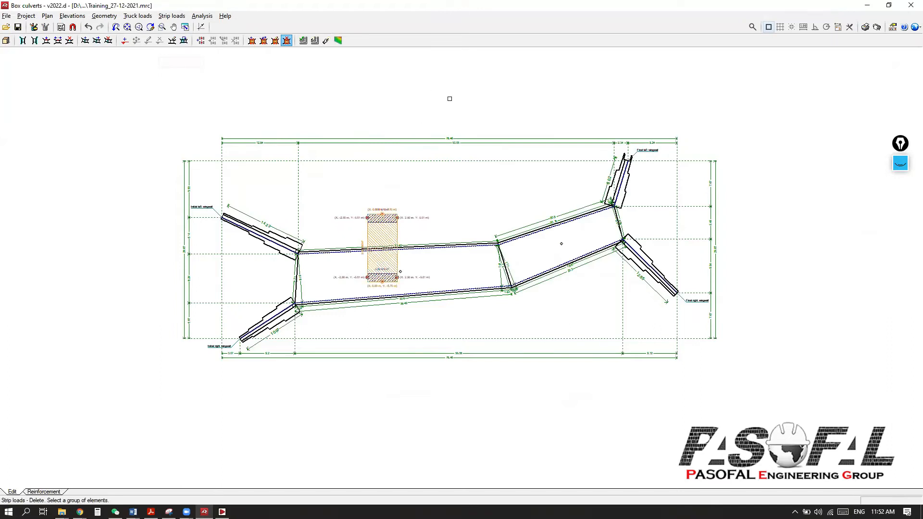
click(380, 217)
right_click(429, 99)
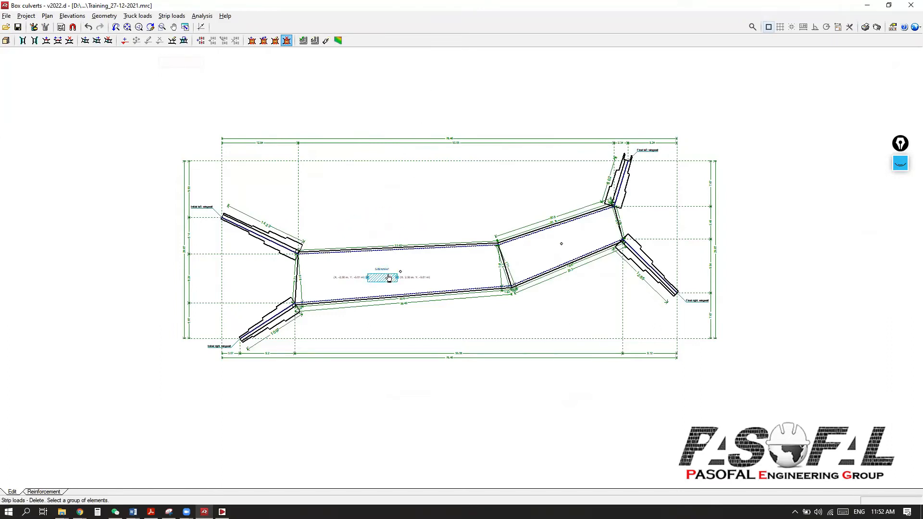
right_click(404, 163)
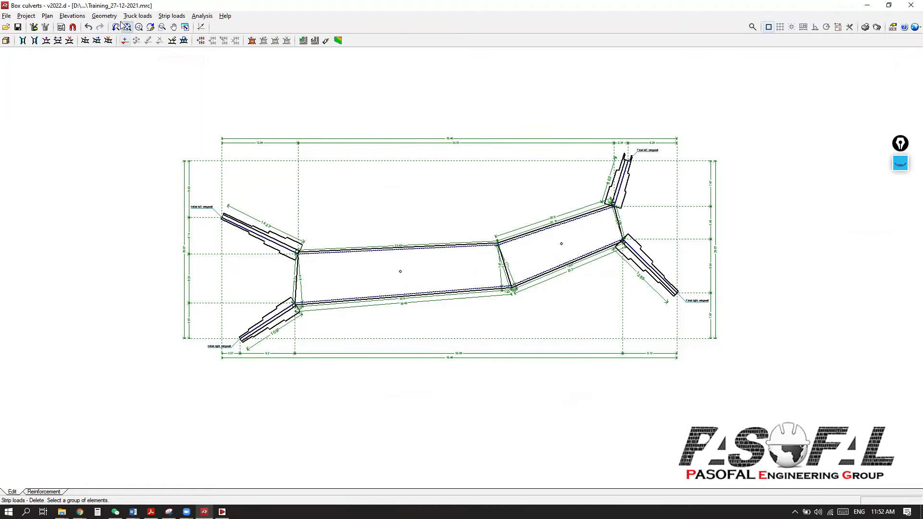
- Show the road annotations and draw a new diagonal truck load path across the longer culvert segment, between the first pair of marked lines
click(895, 165)
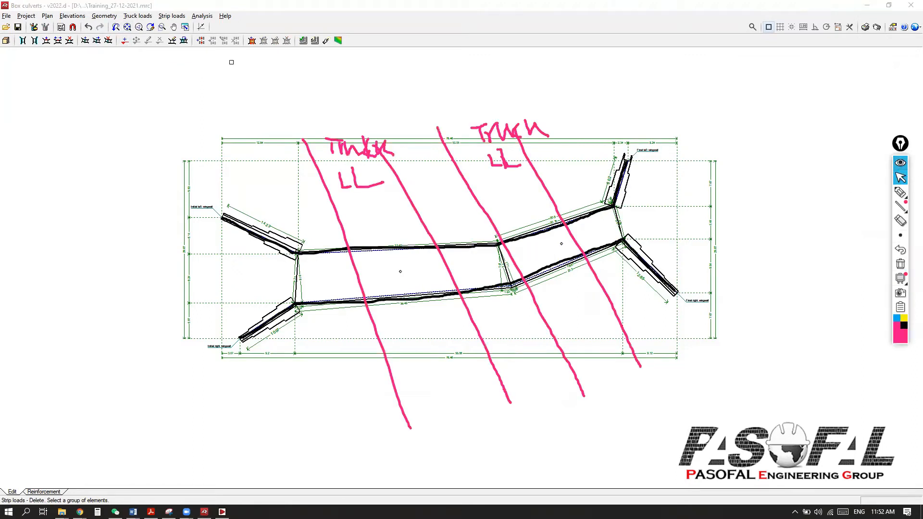
click(134, 16)
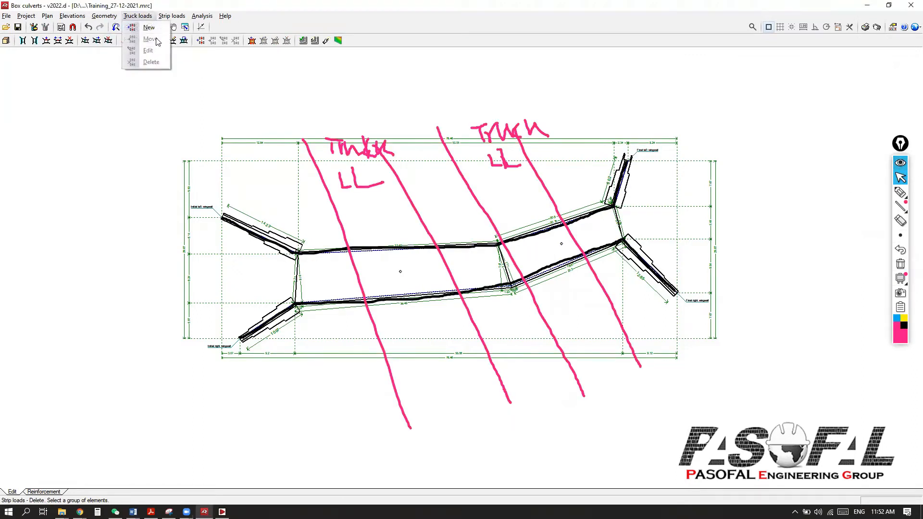
click(149, 27)
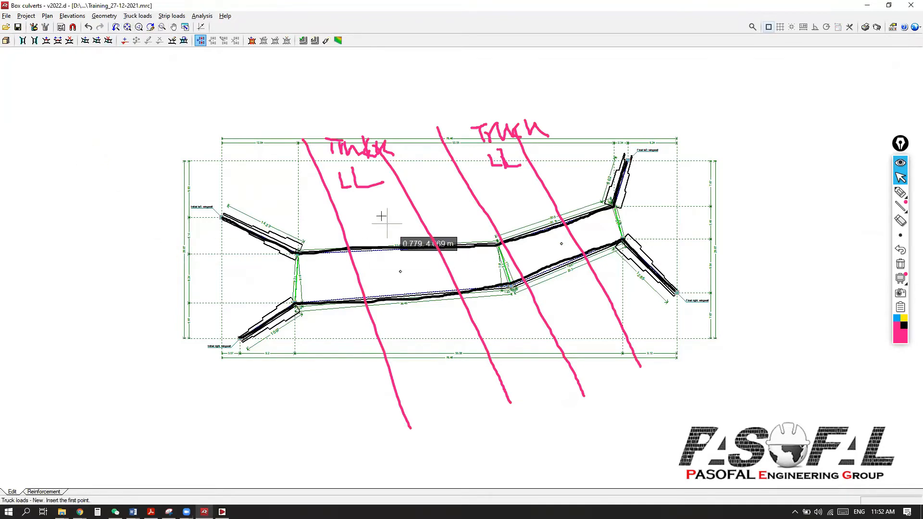
click(332, 120)
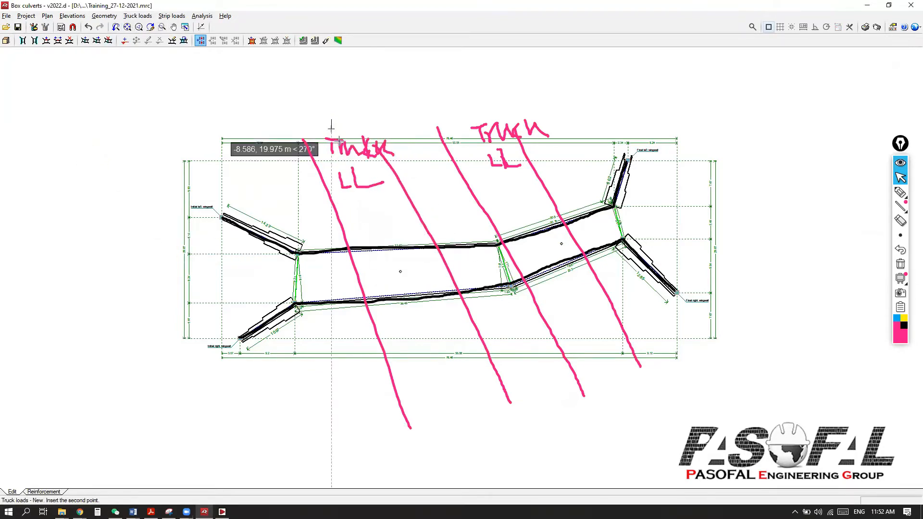
click(466, 424)
- Preview the Bt system, NBR Classe 12, ten 150kN axes and twelve 150kN axes special vehicle truck loads
drag(500, 64, 90, 78)
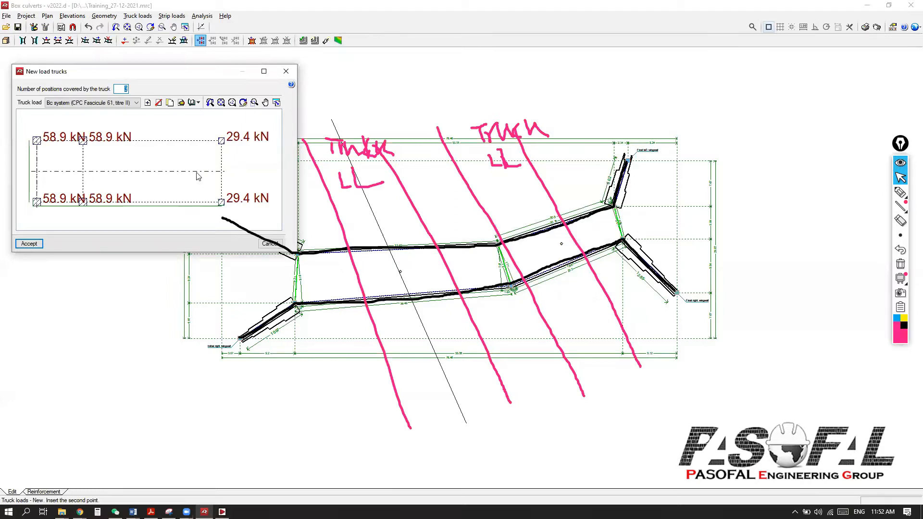
click(137, 103)
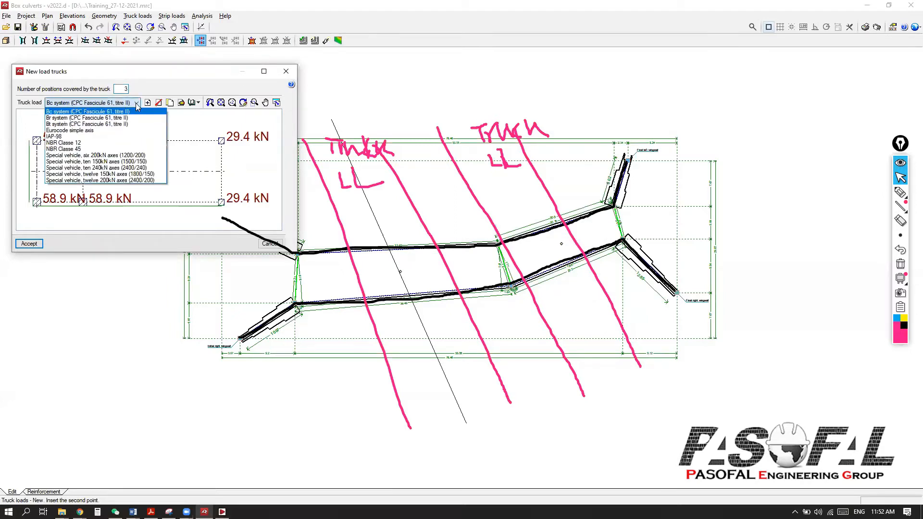
click(111, 127)
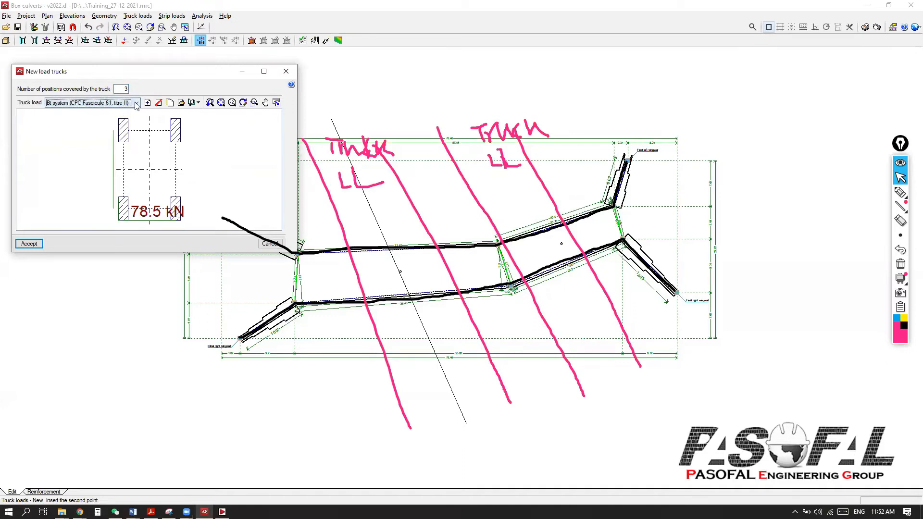
click(120, 103)
click(98, 147)
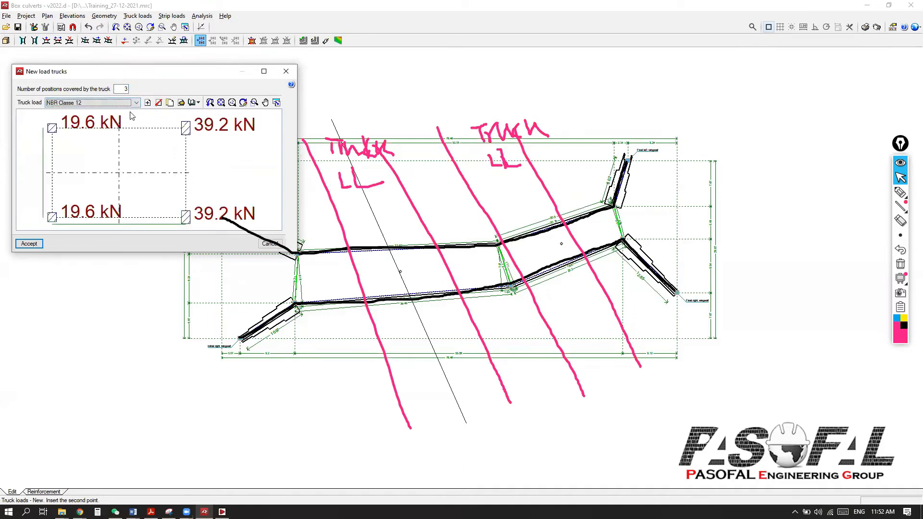
click(136, 104)
click(108, 163)
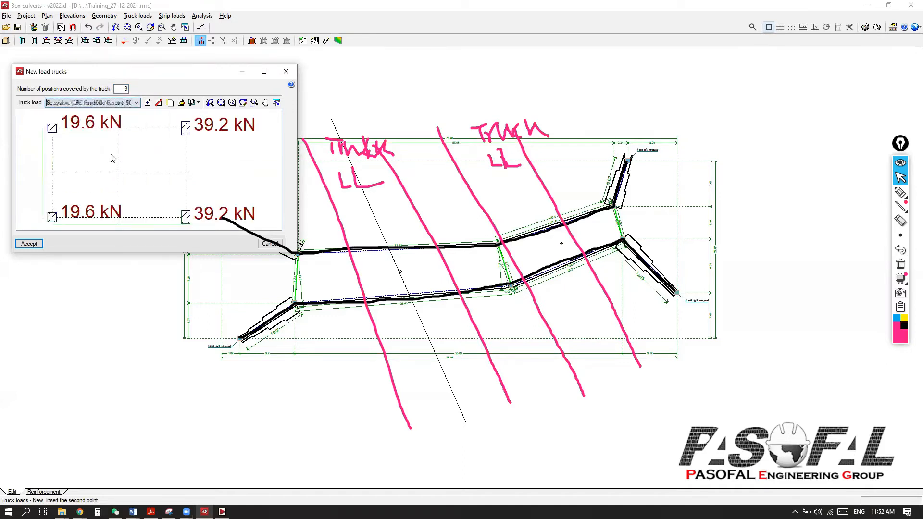
click(136, 103)
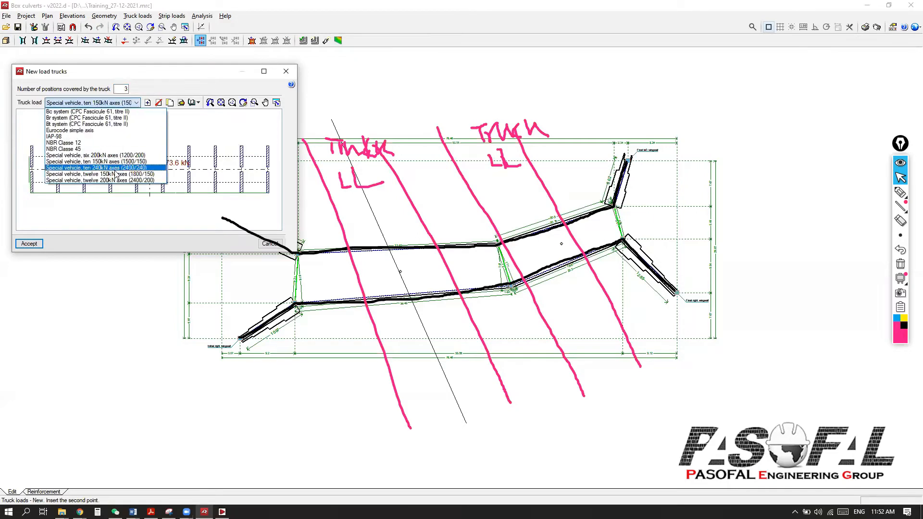
click(115, 177)
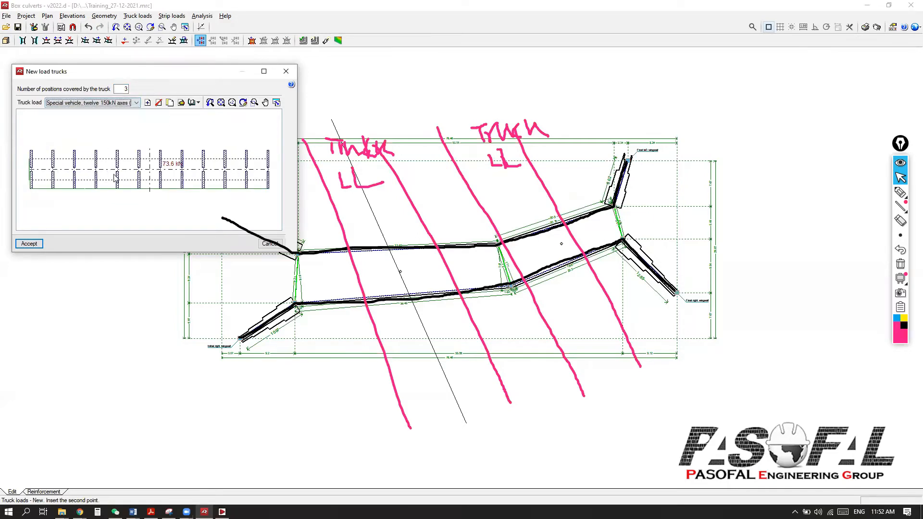
- Import the 80t capacity truck from the predefined data and mark it as an initial import
click(195, 103)
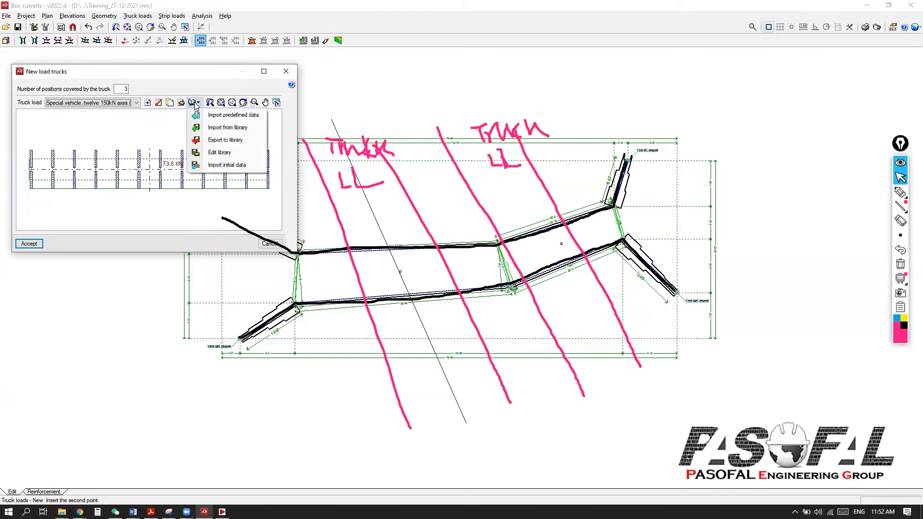
click(213, 118)
scroll(68, 158, down, 5)
scroll(69, 158, up, 5)
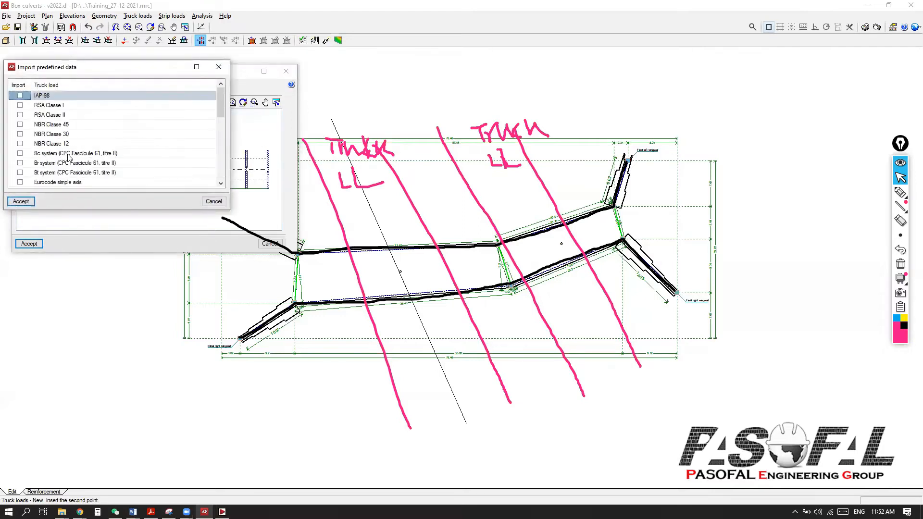
scroll(69, 158, down, 5)
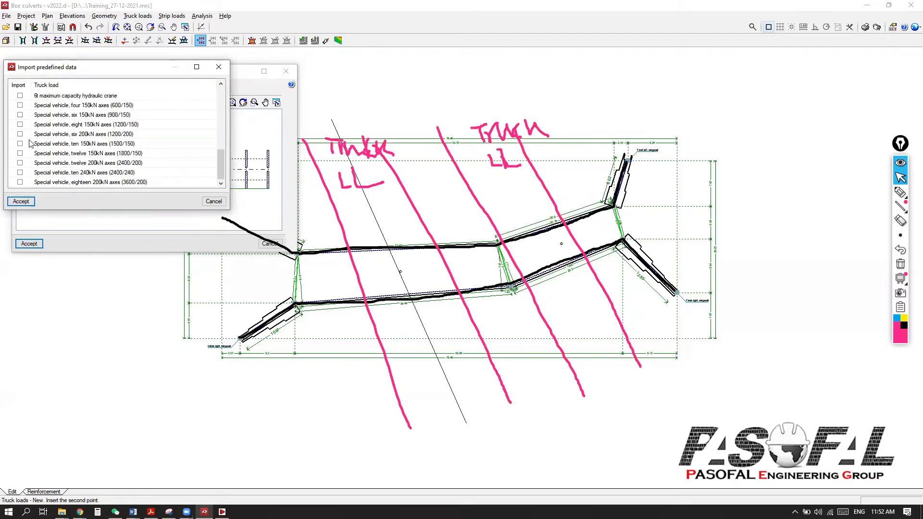
scroll(34, 141, up, 3)
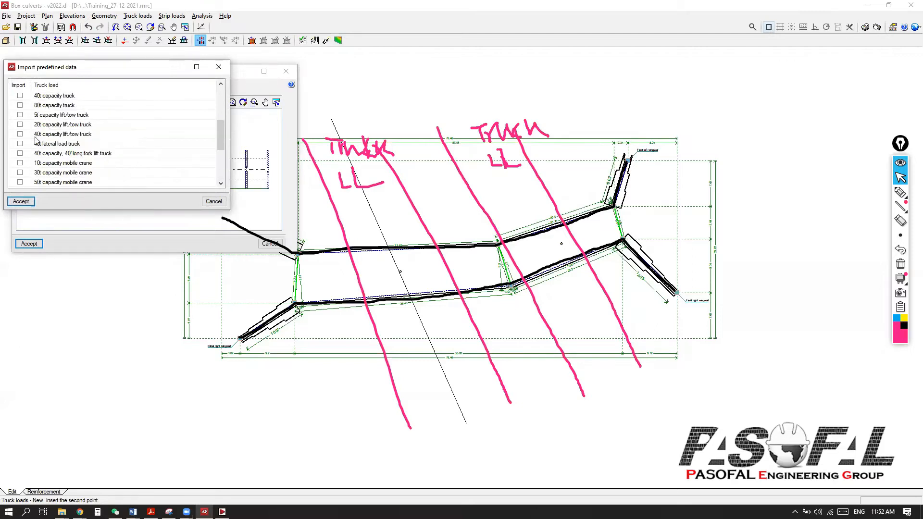
click(20, 106)
click(32, 202)
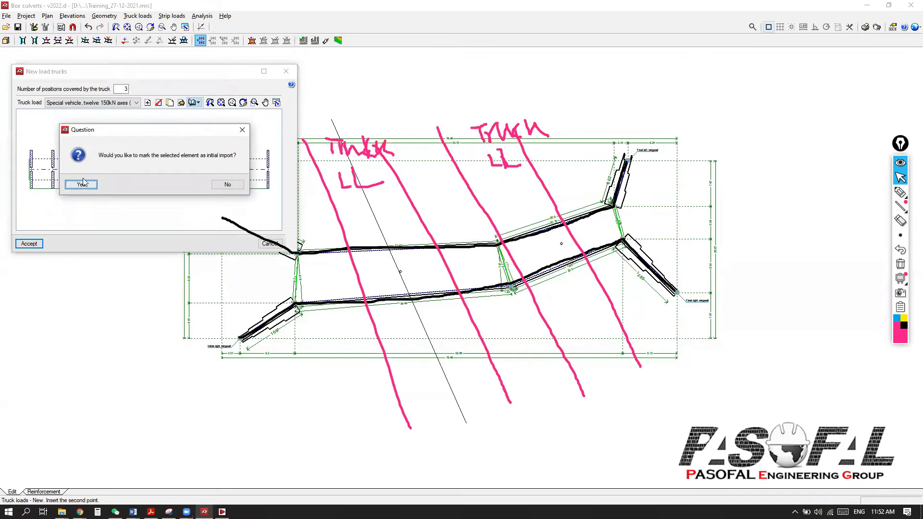
click(81, 185)
- Assign the 80t capacity truck to the new truck load with 3 positions covered and accept it
click(137, 103)
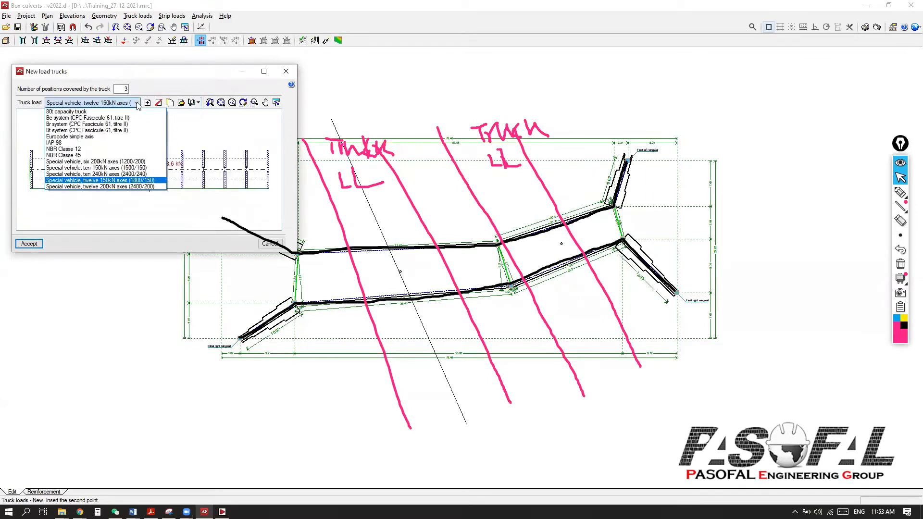
click(67, 112)
scroll(249, 167, up, 3)
scroll(245, 167, down, 4)
scroll(154, 166, up, 2)
scroll(154, 165, down, 2)
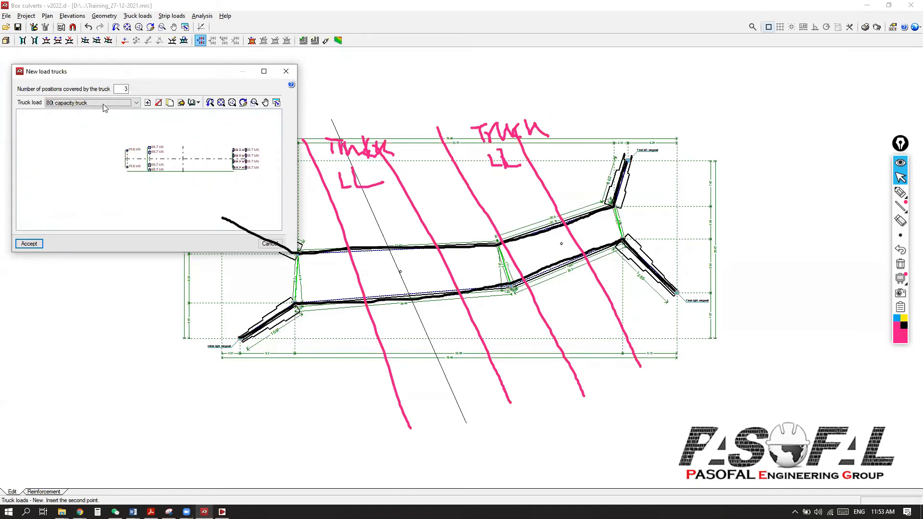
click(122, 89)
drag(141, 76, 132, 76)
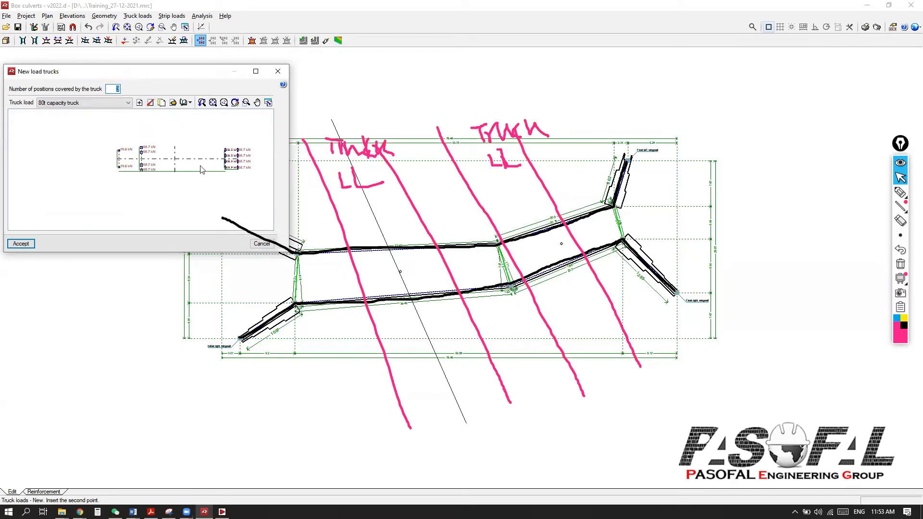
click(22, 244)
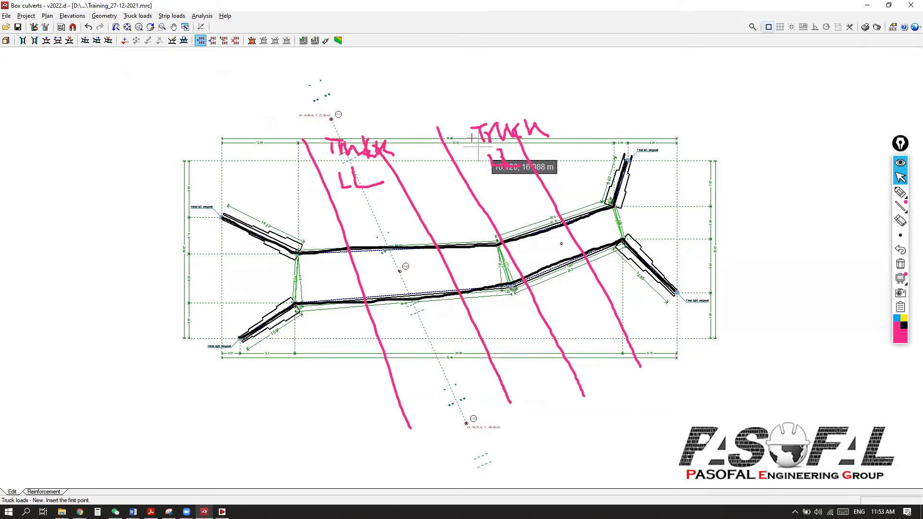
- Draw a diagonal truck load across the shorter culvert segment using Special vehicle, twelve 150kN axes (1800/150), with 4 positions covered
click(463, 106)
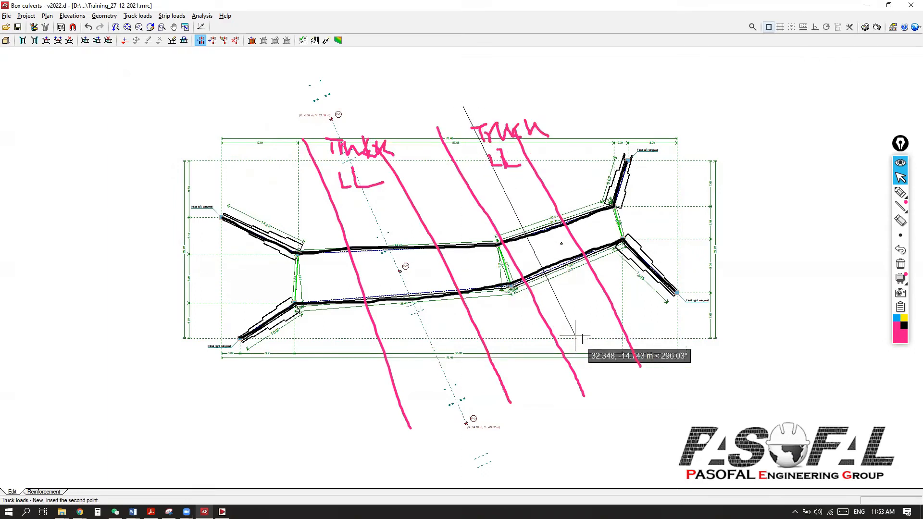
click(592, 348)
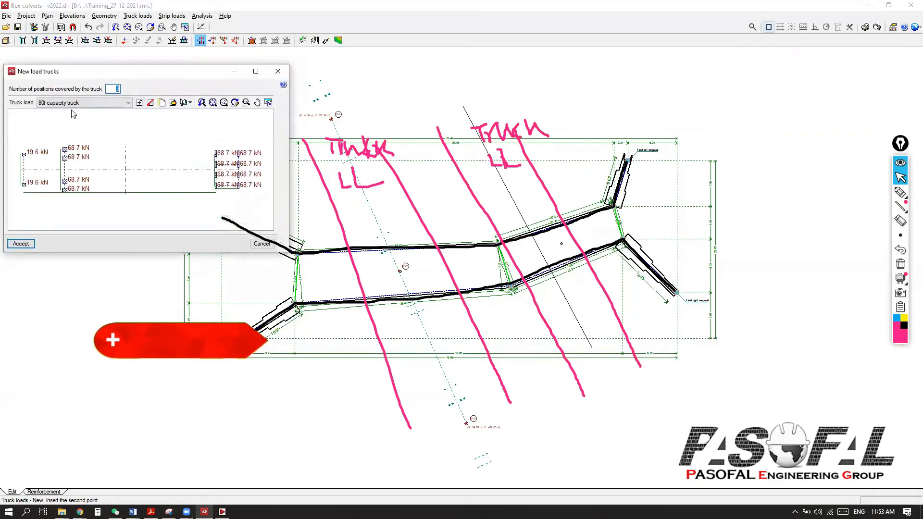
click(88, 102)
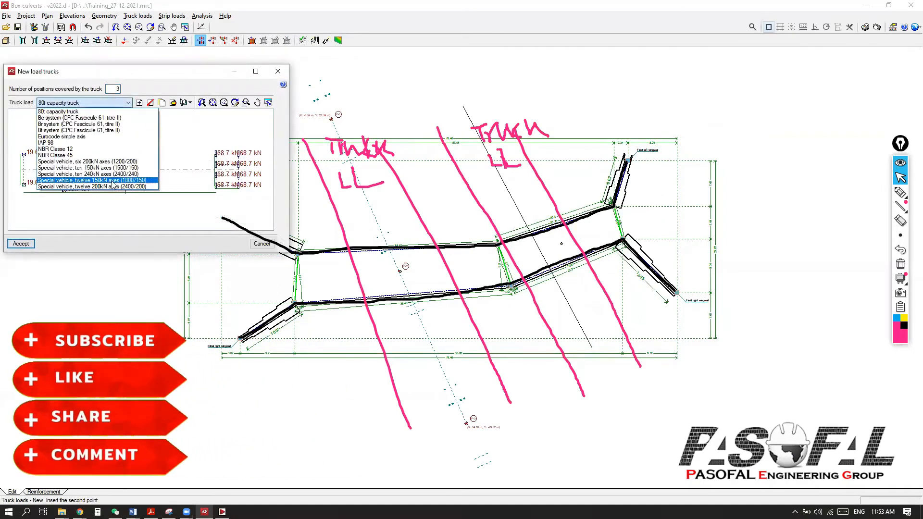
click(81, 180)
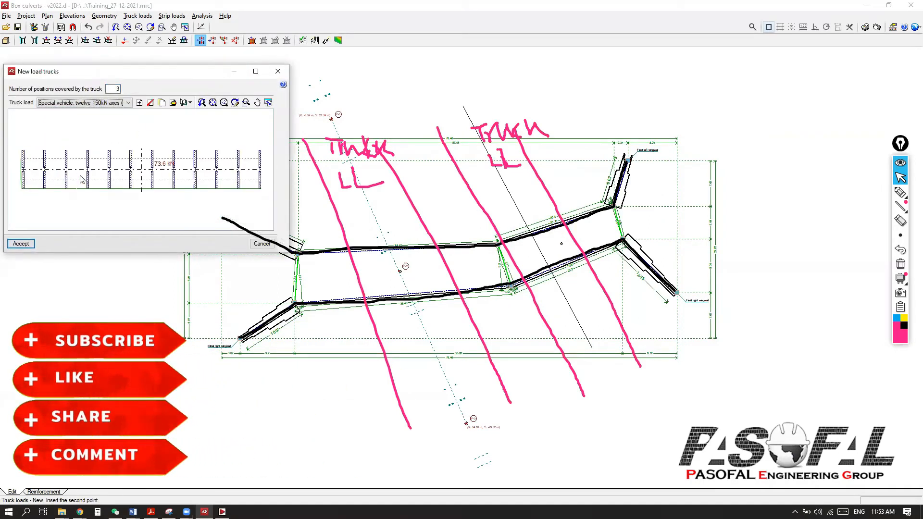
double_click(117, 89)
text(4)
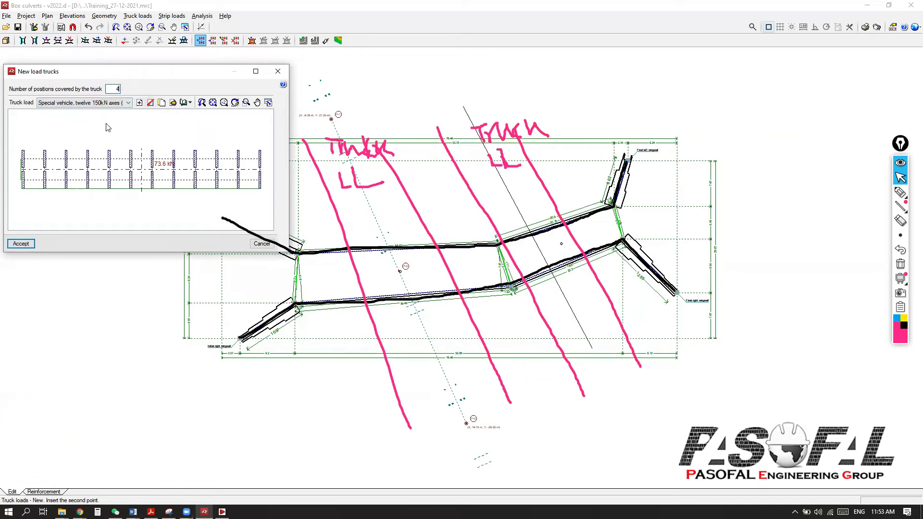
click(21, 244)
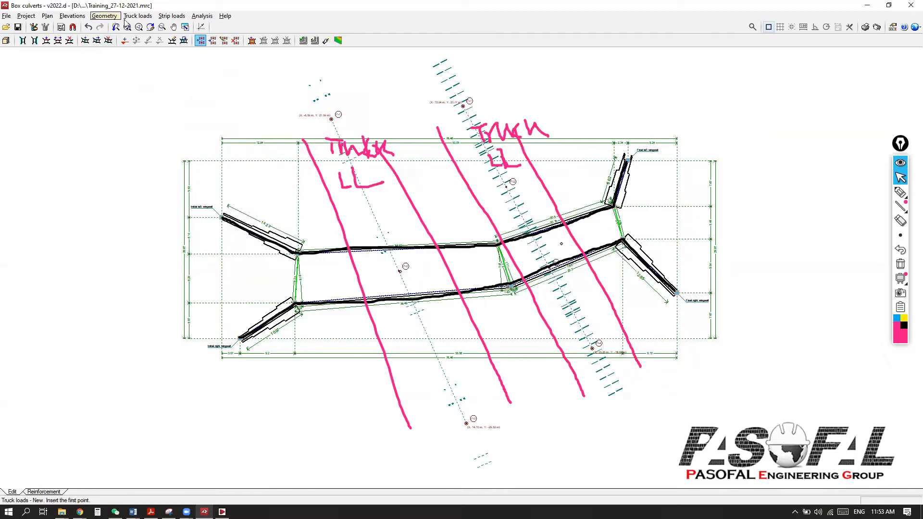
- Draw a strip load diagonally across the longer culvert segment, with width 15 m and load 10 kN/m²
click(170, 19)
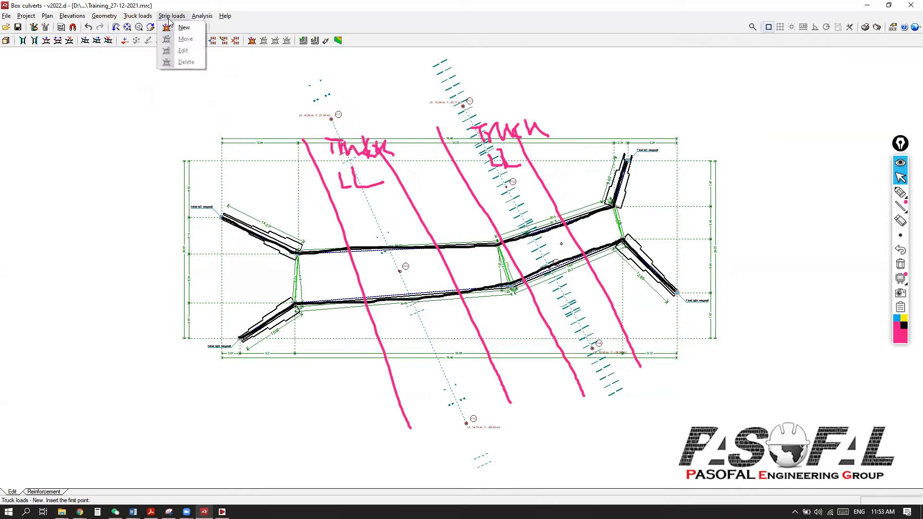
click(173, 27)
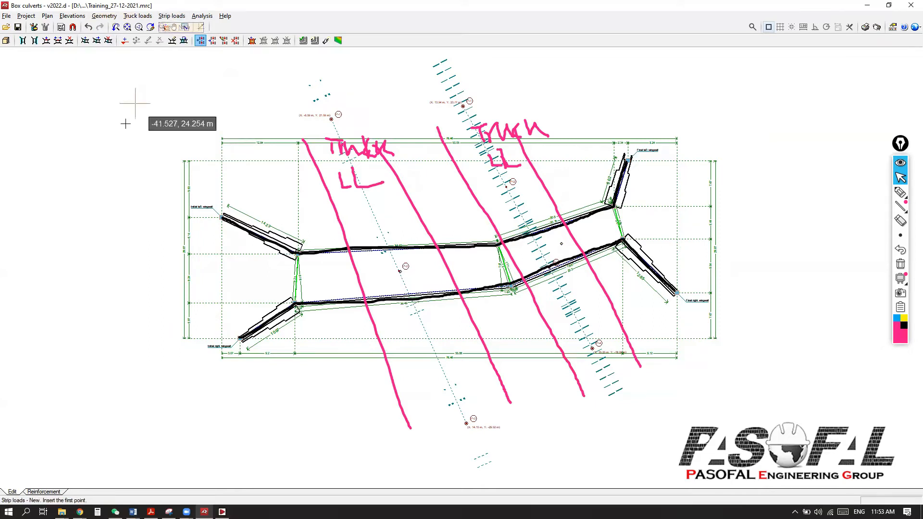
click(370, 208)
click(434, 347)
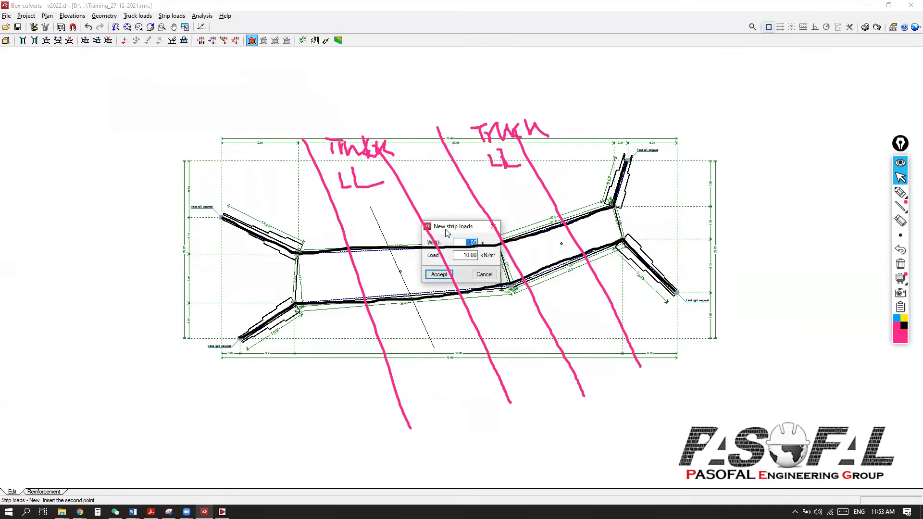
drag(447, 233, 106, 222)
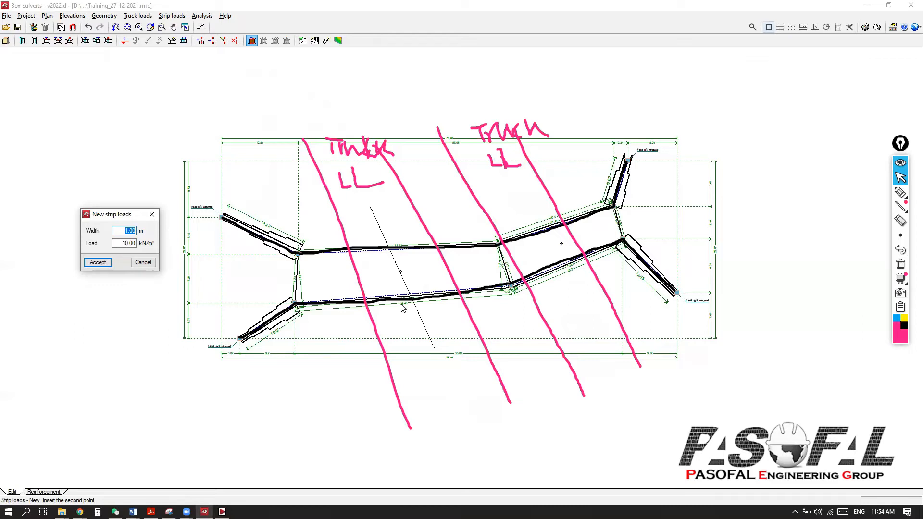
drag(132, 218, 126, 176)
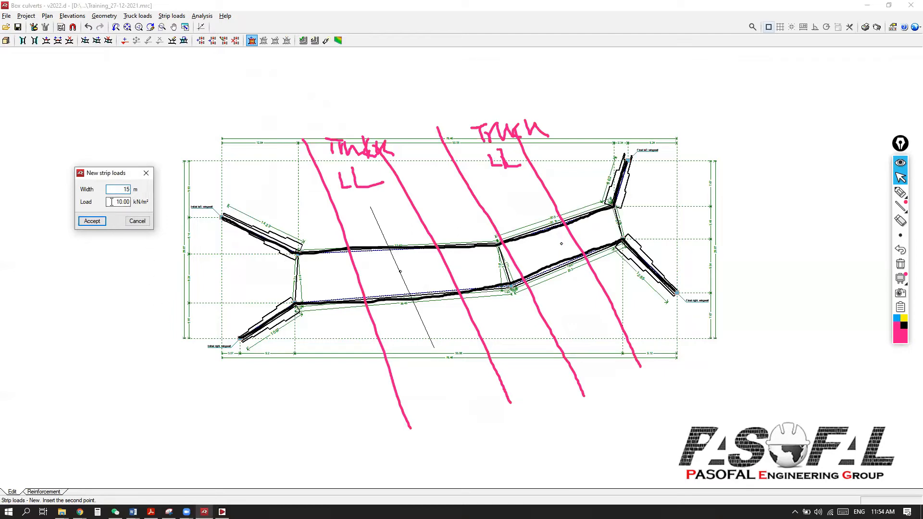
click(93, 221)
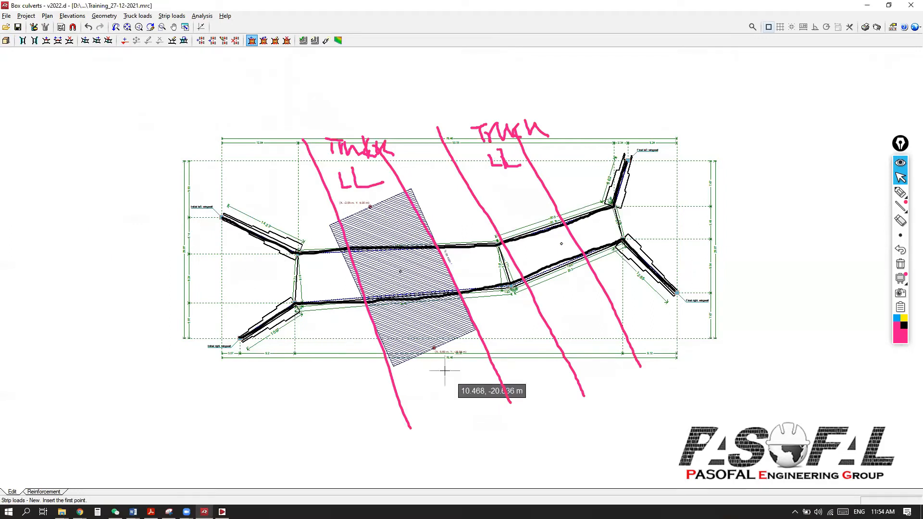
- Draw a second strip load across the shorter culvert segment, 10 m wide with load 10 kN/m², and hide the pen annotations
click(500, 173)
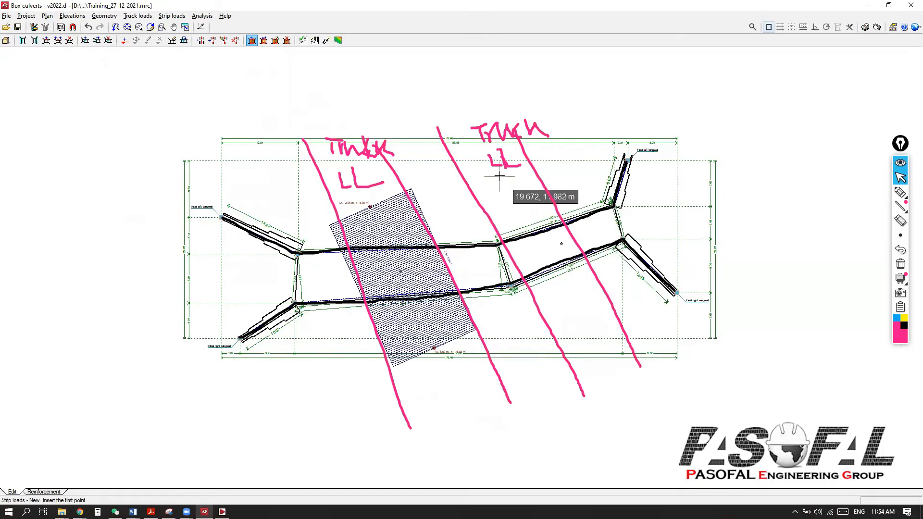
click(591, 333)
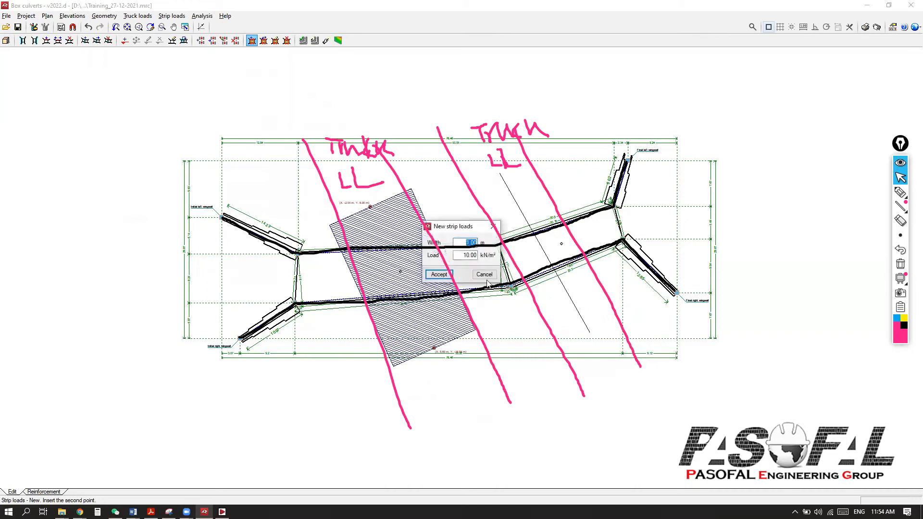
drag(425, 231, 105, 169)
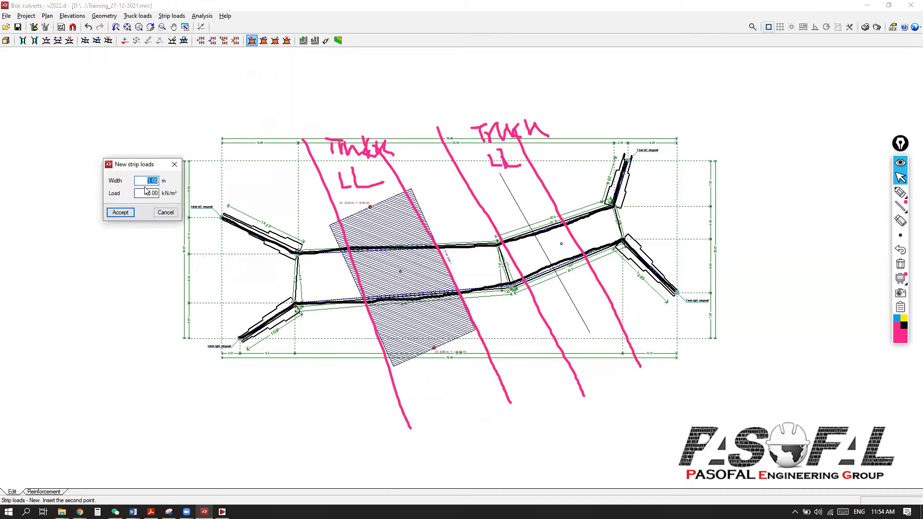
text(10)
click(120, 212)
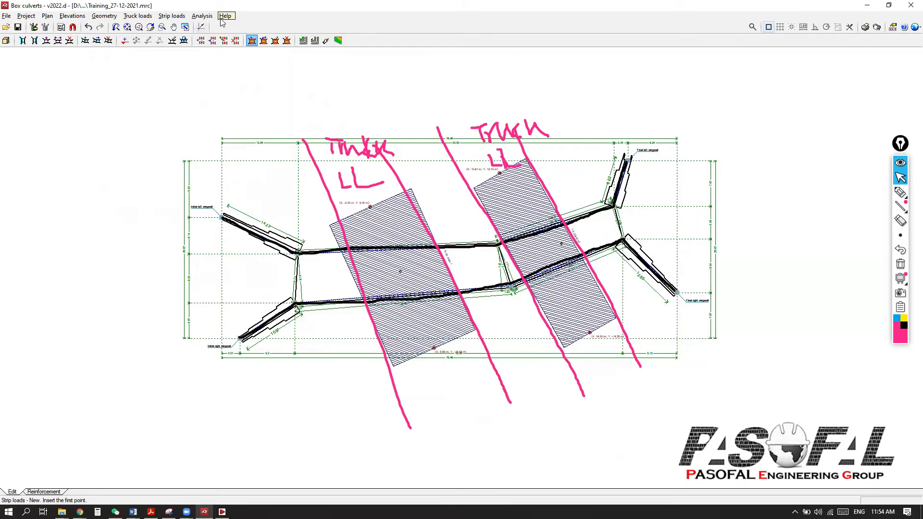
click(902, 164)
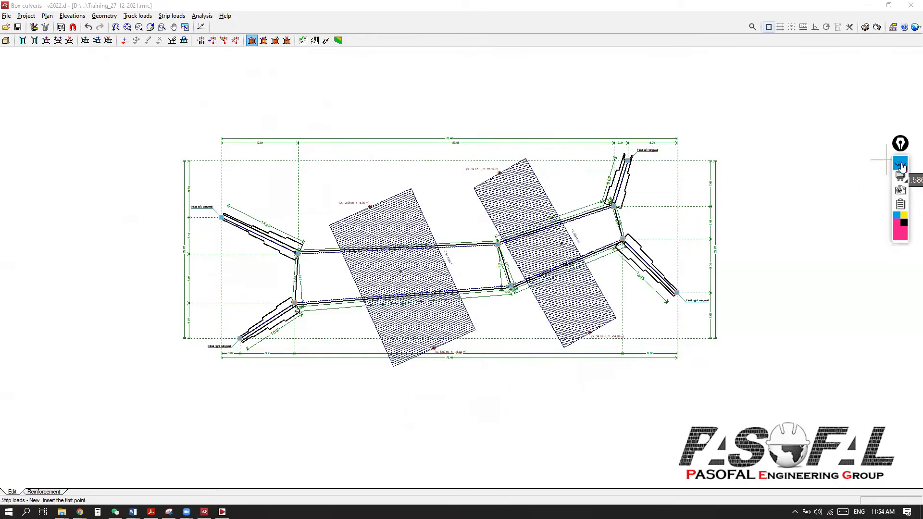
- View the DXF-DWG template import dialogs and close them without adding a template
click(61, 27)
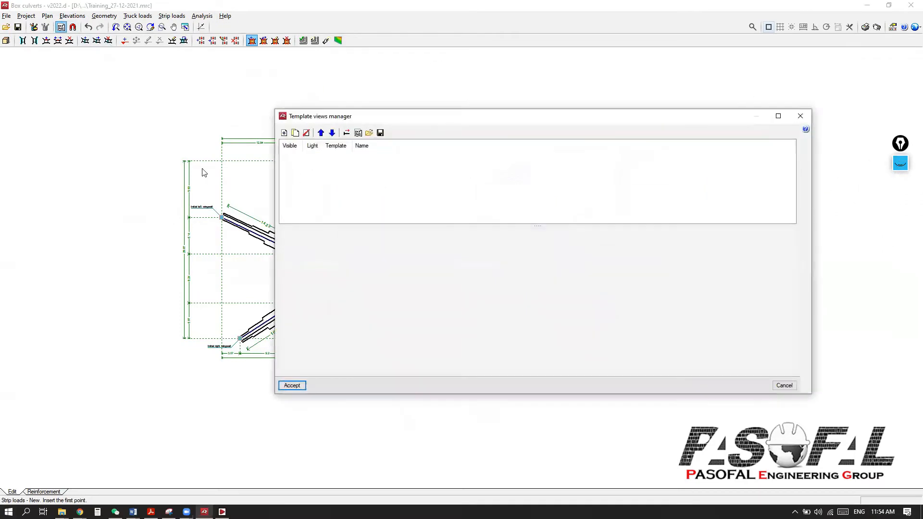
click(284, 133)
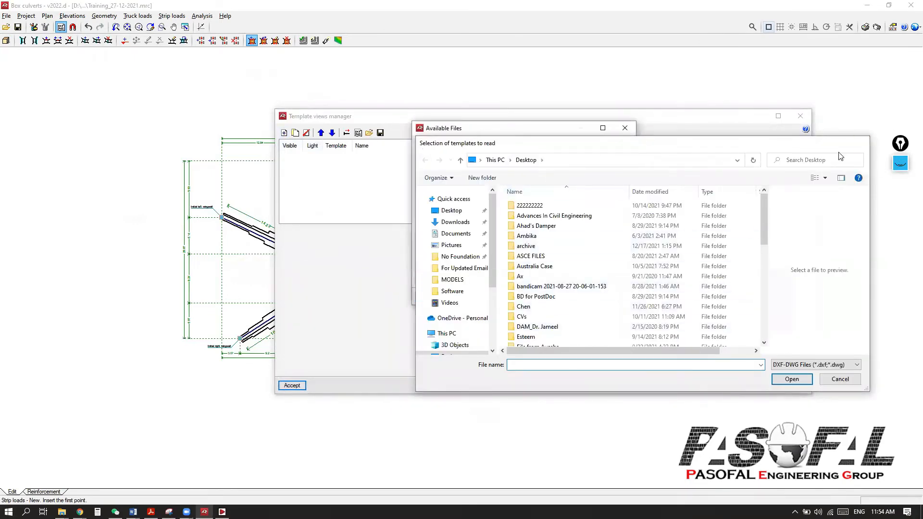
click(866, 142)
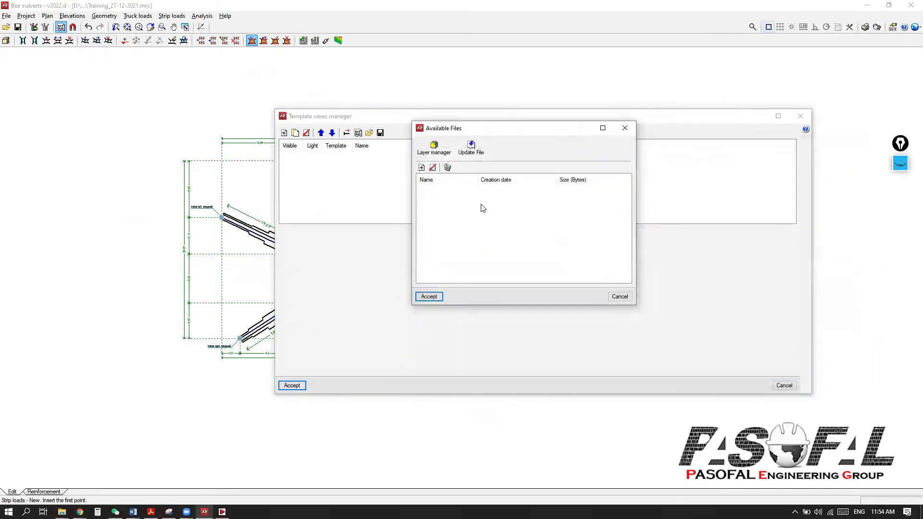
click(625, 128)
click(801, 116)
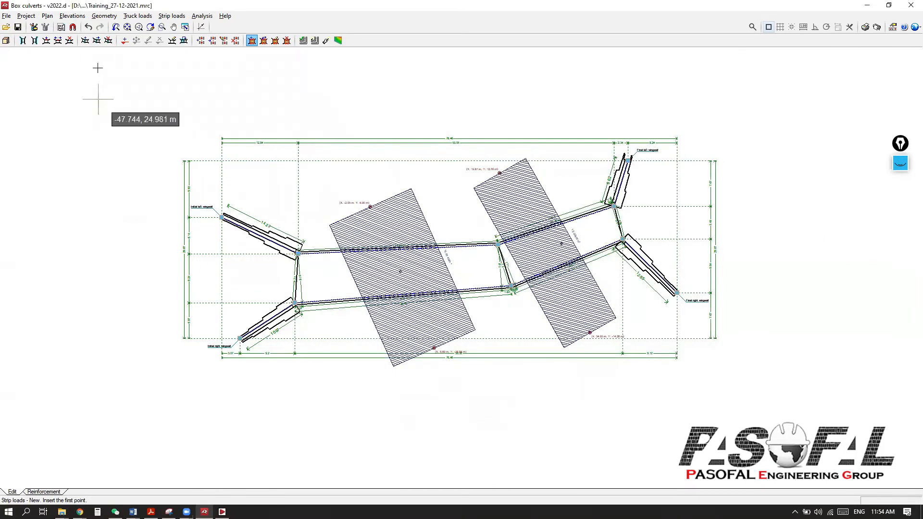
- Run the analysis check on the culvert design
click(208, 16)
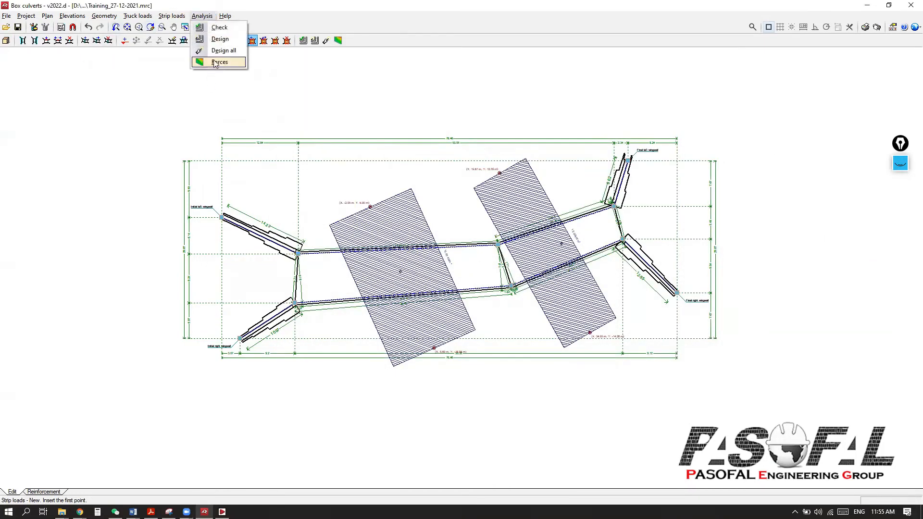
click(220, 27)
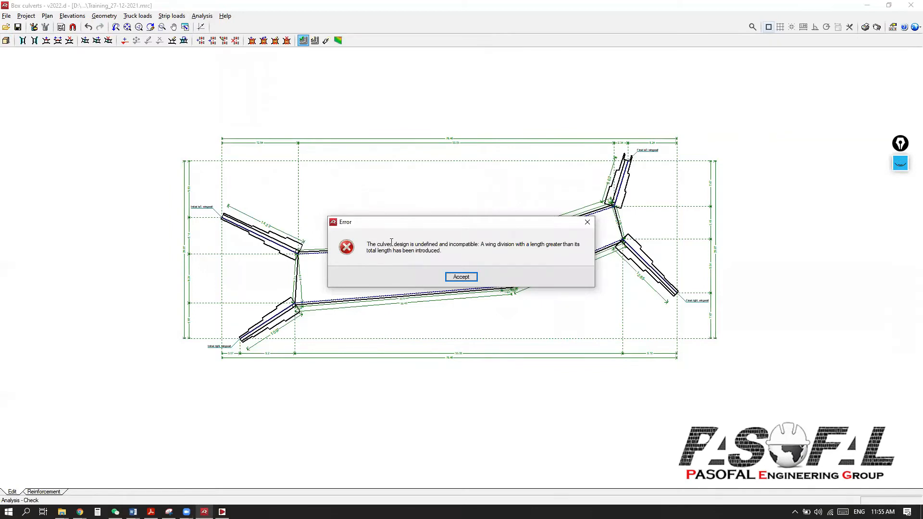
click(588, 222)
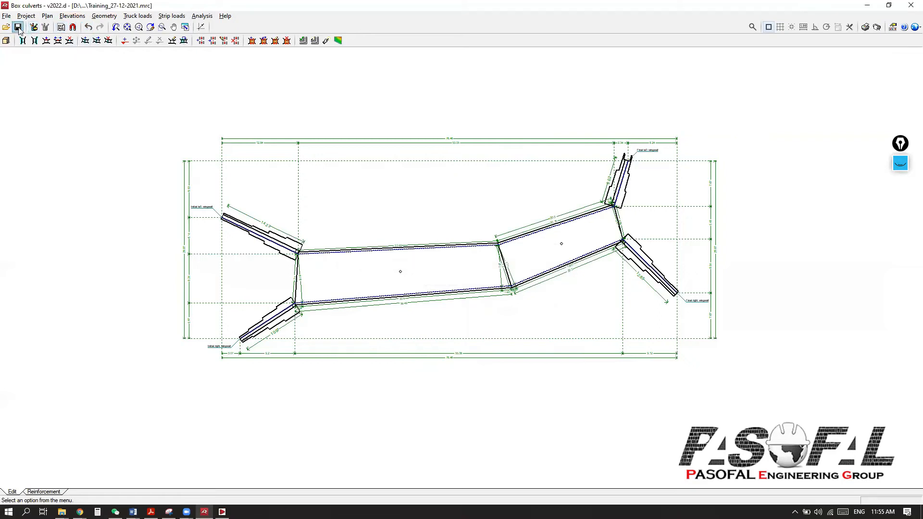
- Delete all joints and free edges of the culvert, along with all its lateral wall points
click(46, 16)
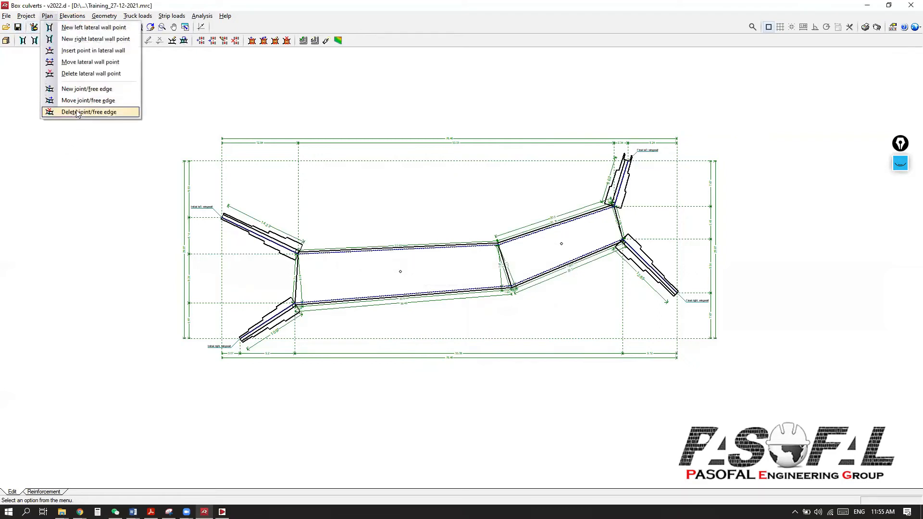
click(72, 111)
drag(172, 159, 737, 372)
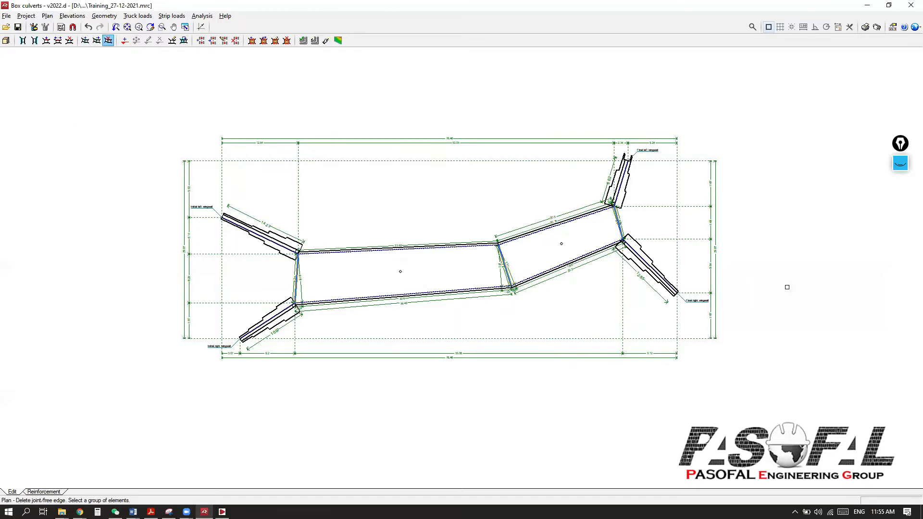
click(47, 16)
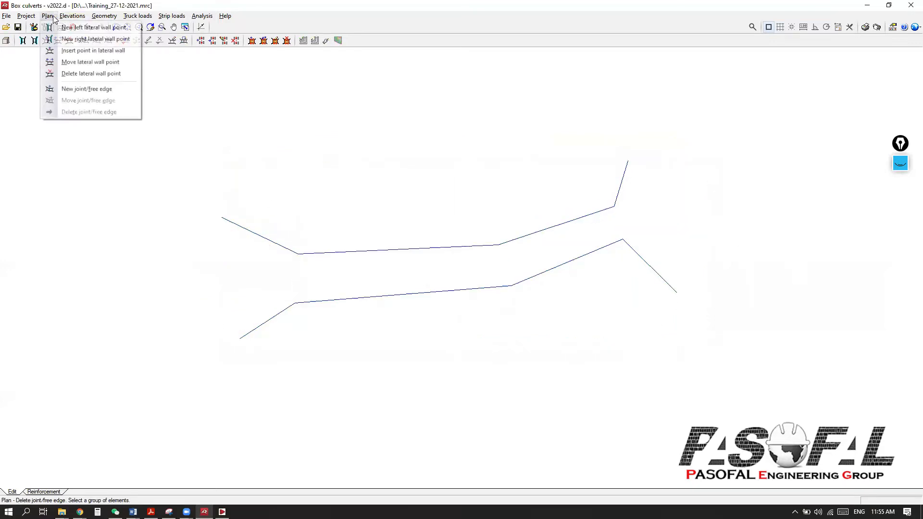
click(77, 73)
drag(135, 130, 717, 373)
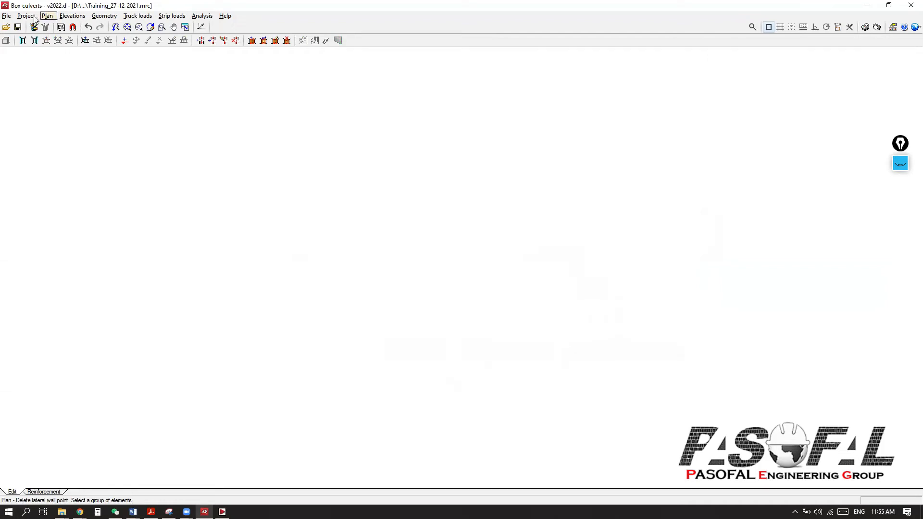
- Review the settings of the existing 80t capacity truck load and accept them without changes
click(137, 16)
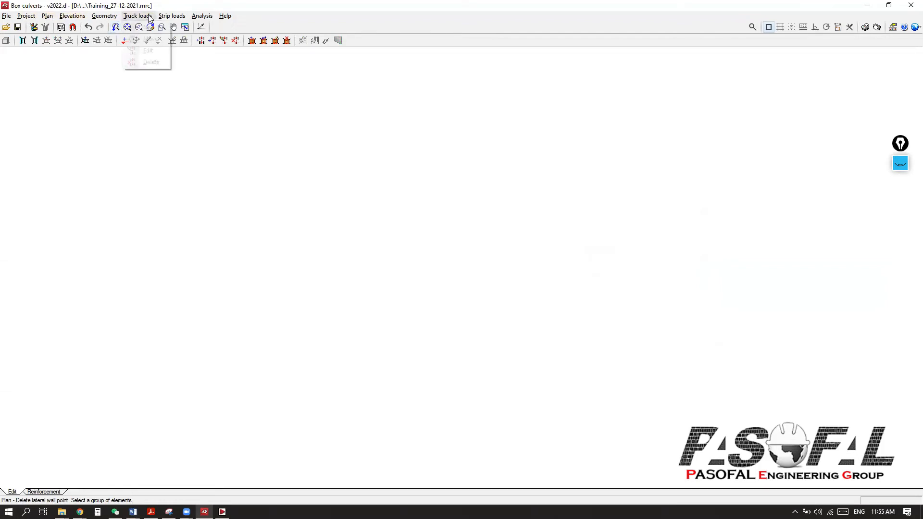
click(147, 50)
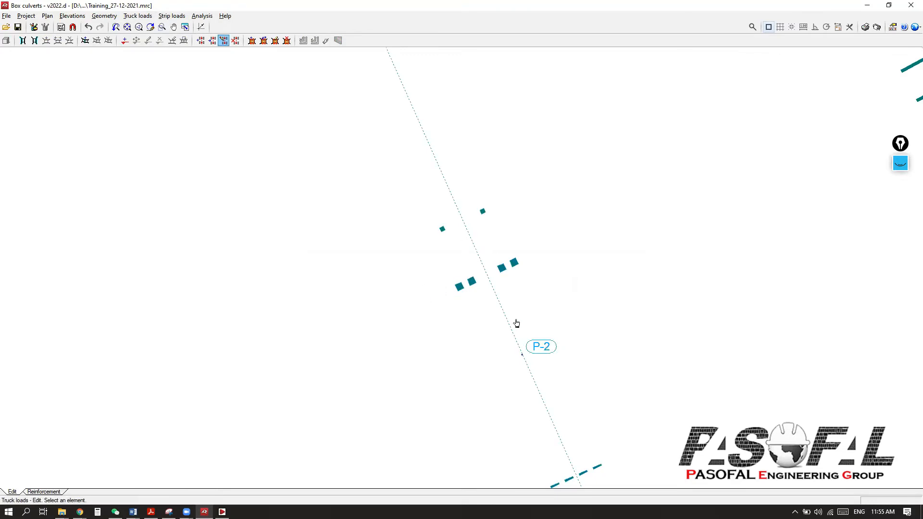
click(532, 351)
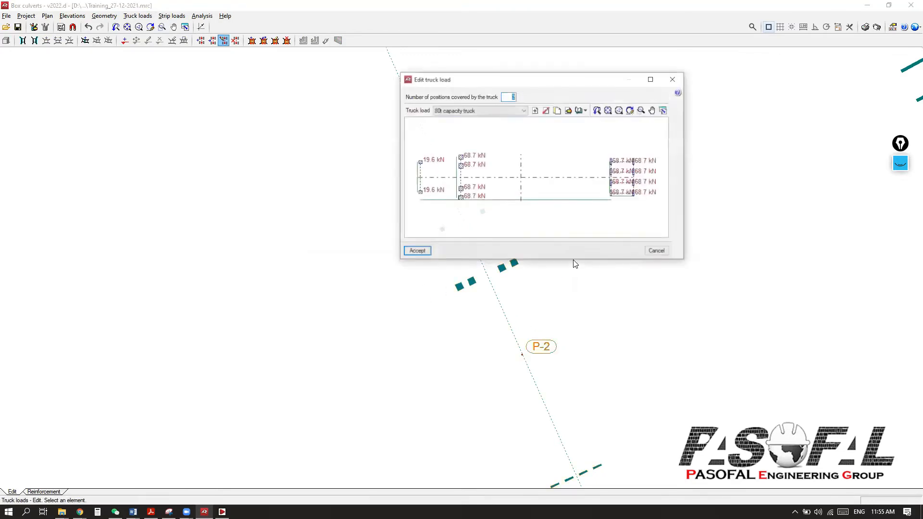
click(414, 254)
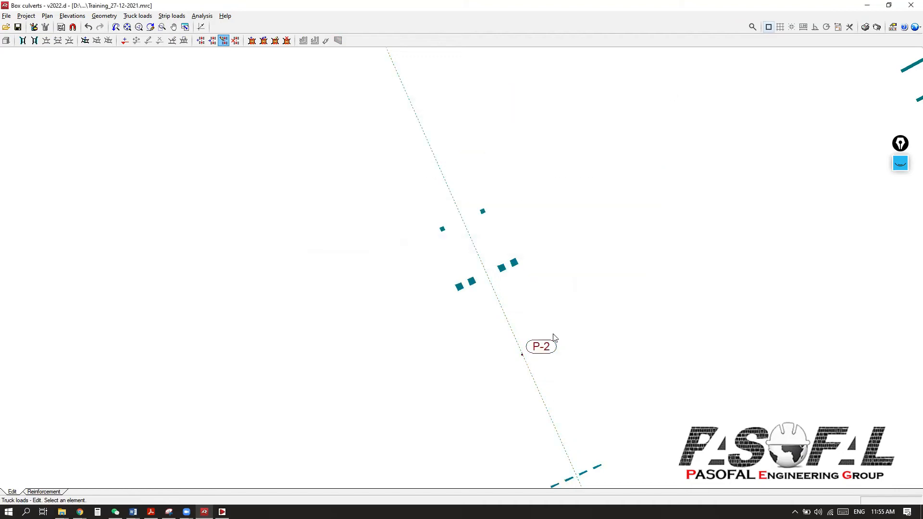
- Delete both truck loads, the 80t capacity truck and the twelve-axle special vehicle, from the plan
click(138, 16)
click(146, 63)
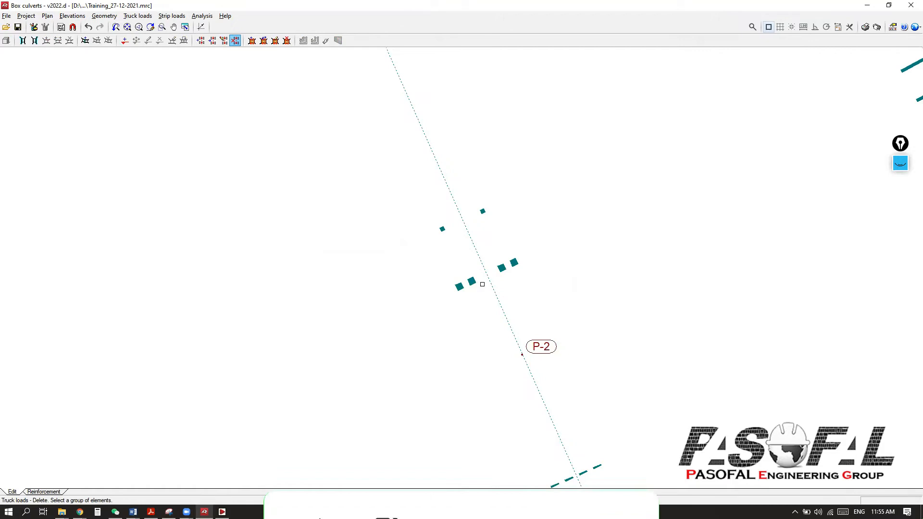
click(524, 351)
right_click(630, 273)
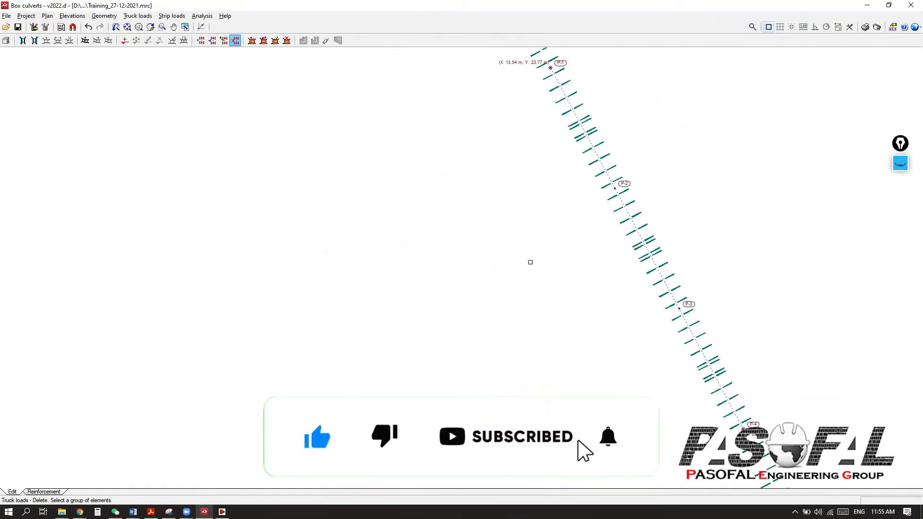
click(619, 188)
- Delete both strip loads from the plan
click(175, 18)
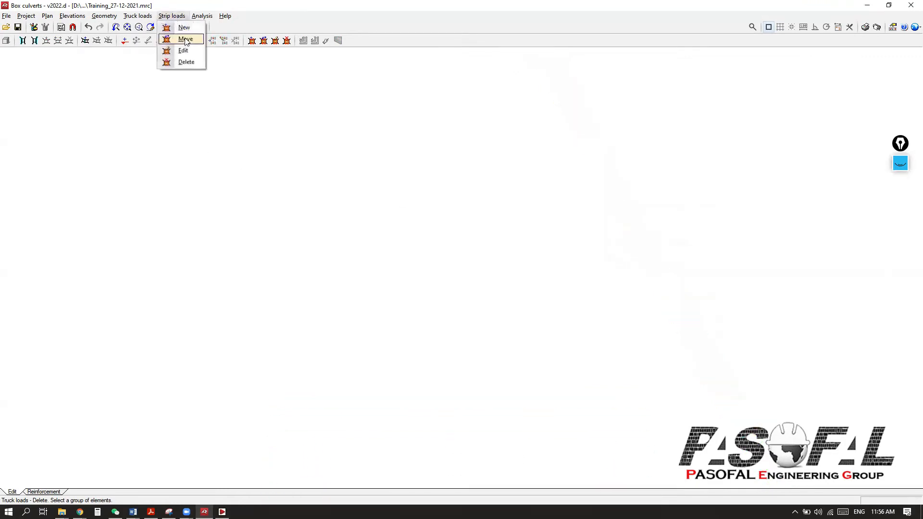
click(186, 62)
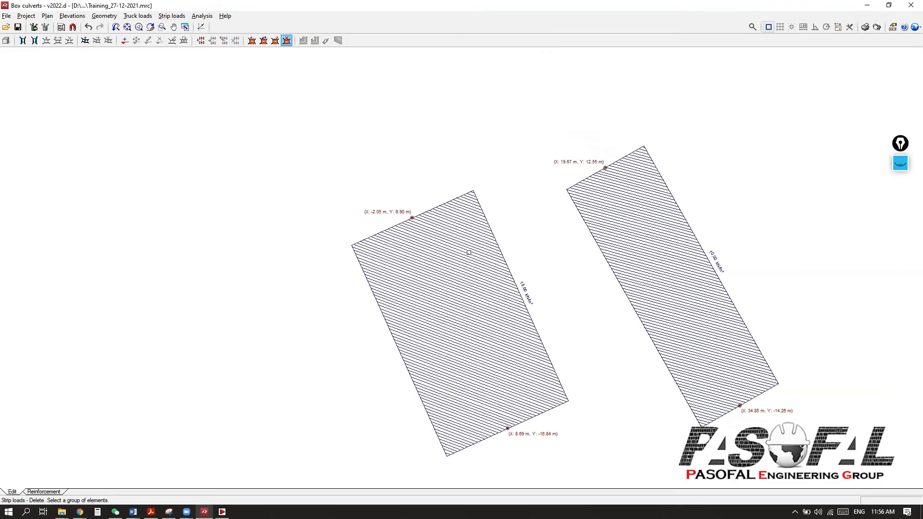
click(428, 261)
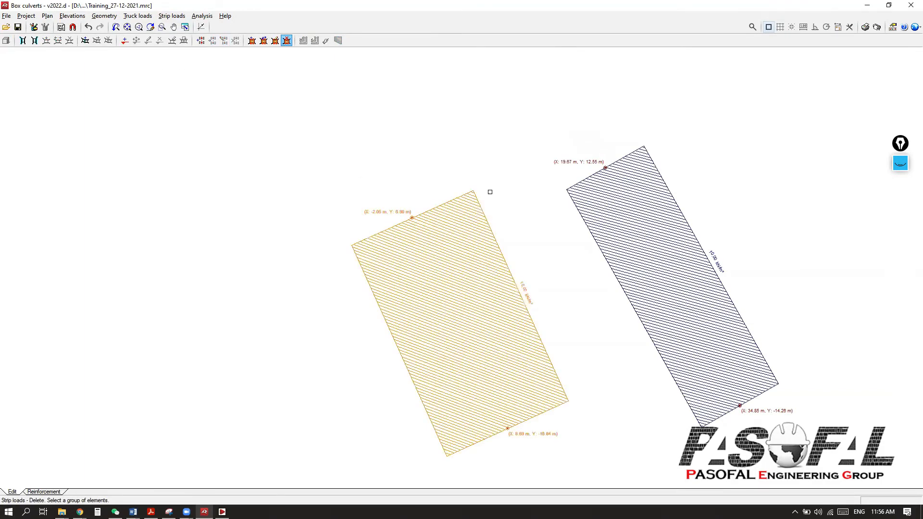
click(633, 213)
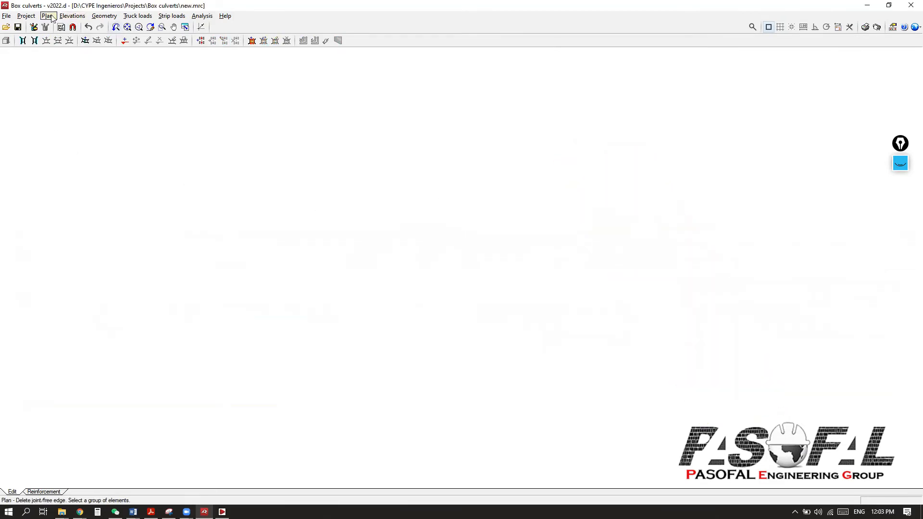
- Draw the left lateral wall as a five-point polyline with segments of about 3.7, 12.4, 5.7 and 3.3 m, flaring at both ends
click(48, 15)
click(91, 37)
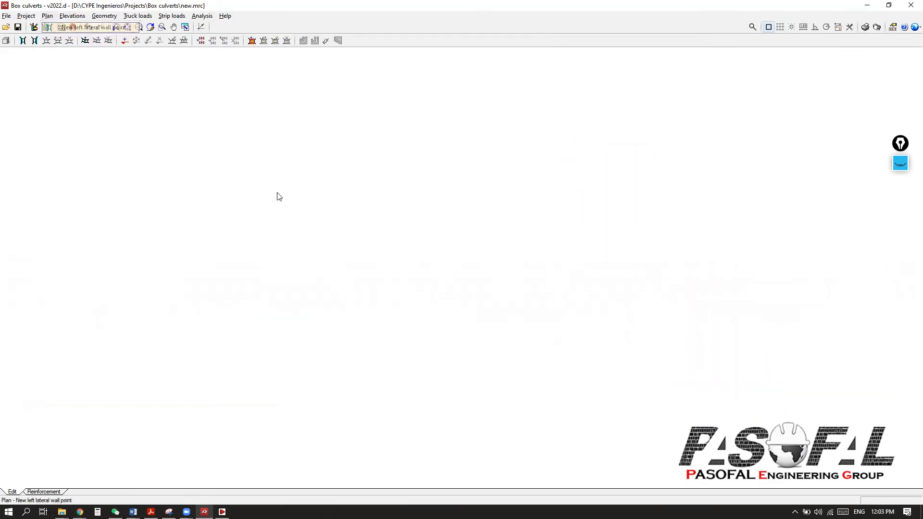
click(298, 232)
click(350, 252)
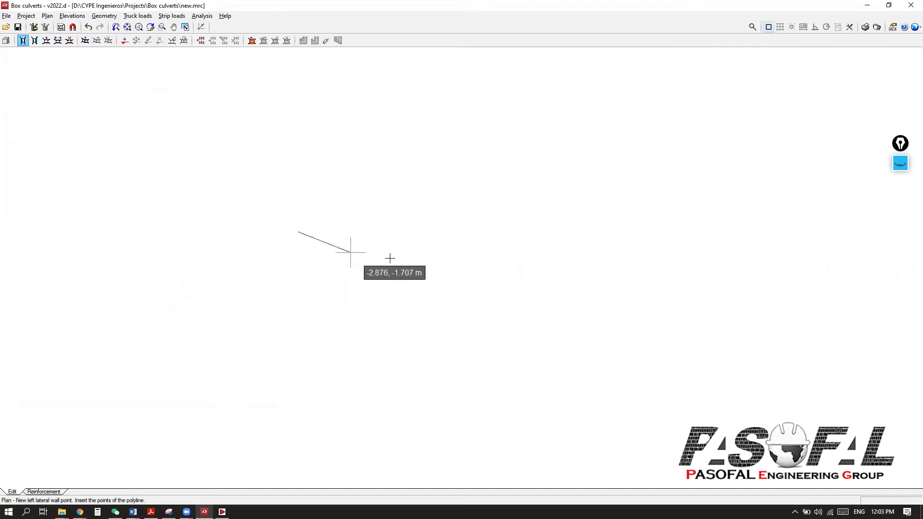
click(541, 249)
click(622, 219)
click(651, 178)
right_click(665, 198)
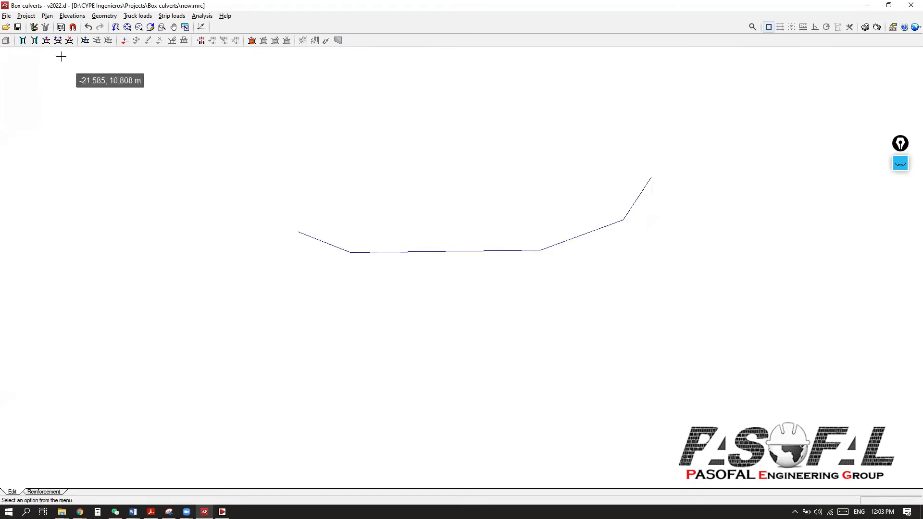
- Draw the right lateral wall as a five-point polyline with segments of about 2.7, 13.1, 7.1 and 3.3 m, flaring away at both ends
click(47, 15)
click(95, 38)
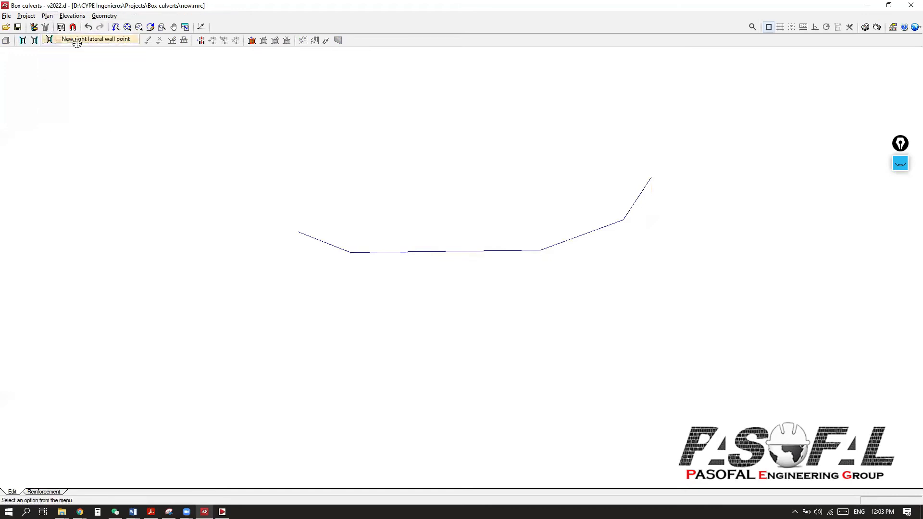
click(297, 299)
click(337, 286)
click(538, 282)
click(642, 248)
click(691, 258)
right_click(690, 257)
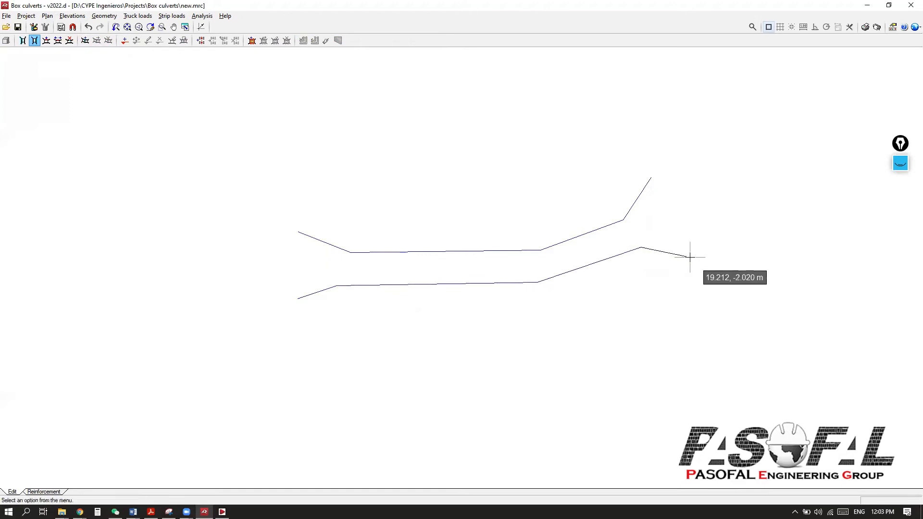
- Add three joints/free edges joining opposite wall points: at the initial wingwalls, at the bend, and at the final wingwalls
click(46, 16)
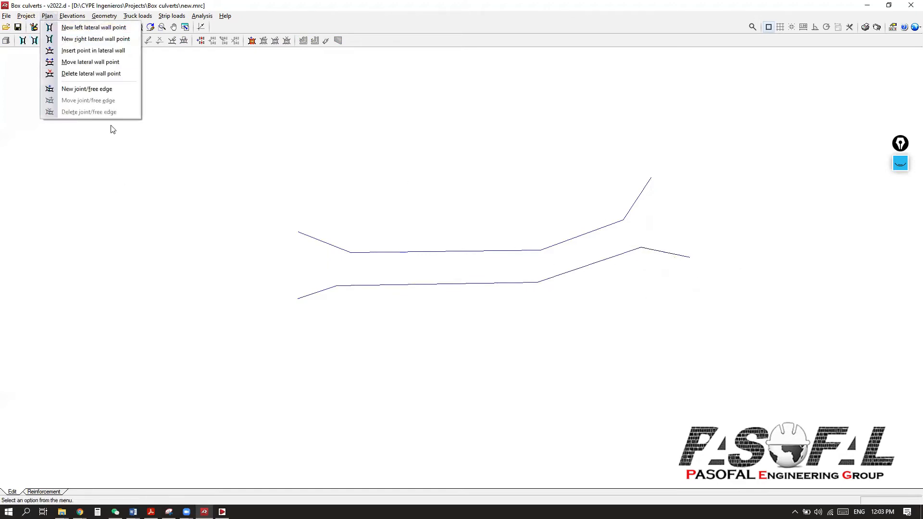
click(78, 90)
click(337, 285)
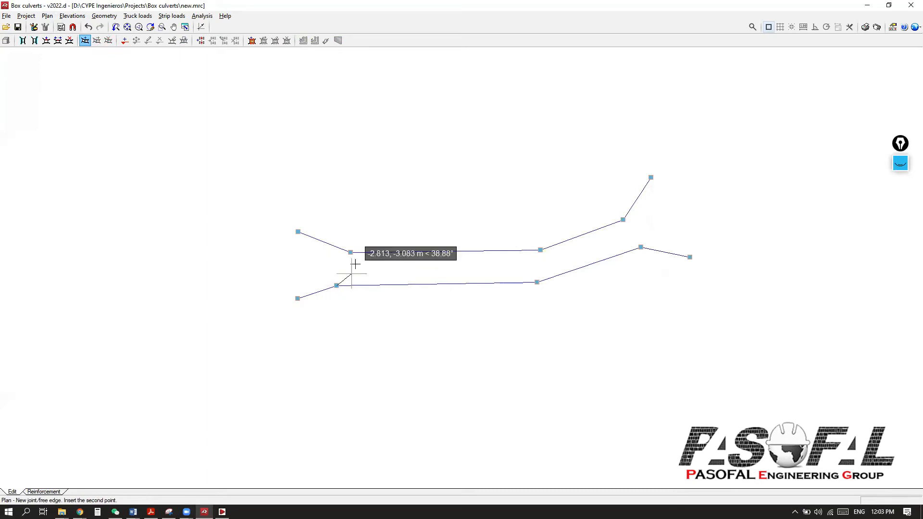
click(350, 252)
click(538, 283)
click(540, 250)
click(641, 247)
click(623, 220)
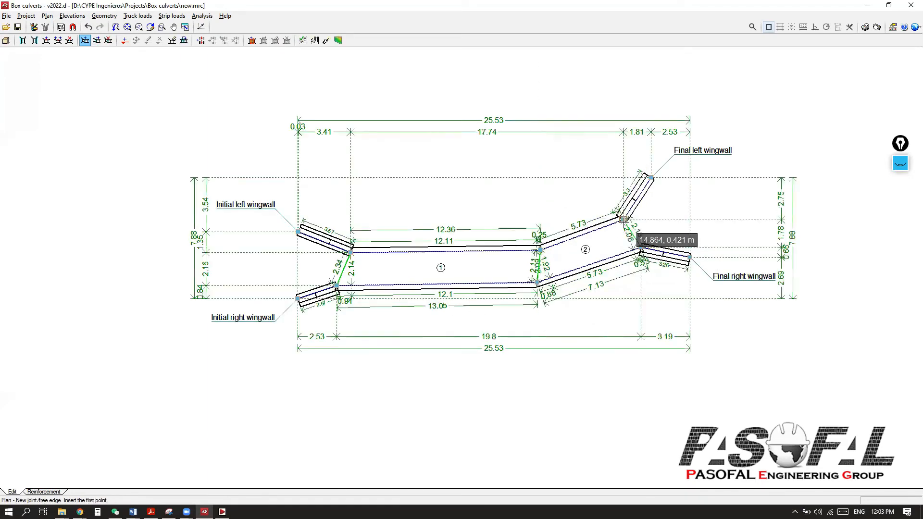
scroll(461, 195, down, 1)
- Examine the bent culvert's modules and wingwalls in the 3D view and return to the plan
click(7, 40)
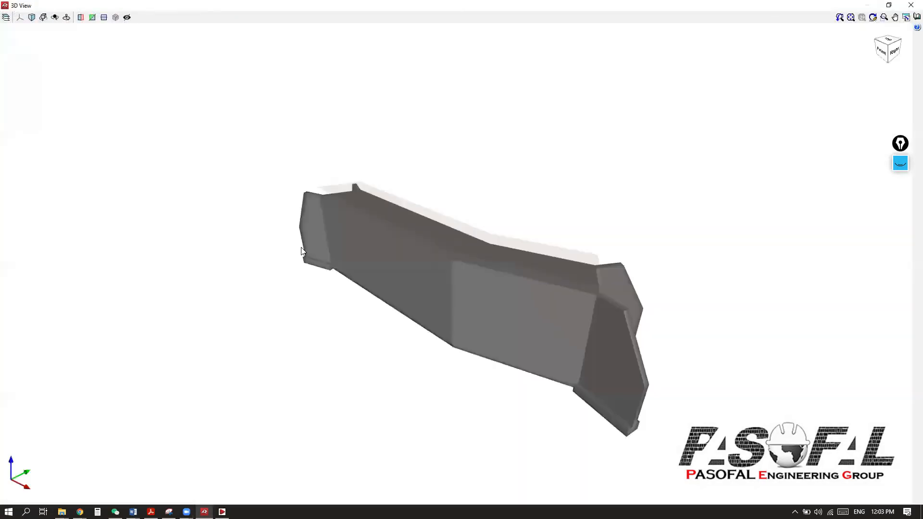
shift+middle_drag(538, 336, 393, 263)
scroll(426, 296, up, 5)
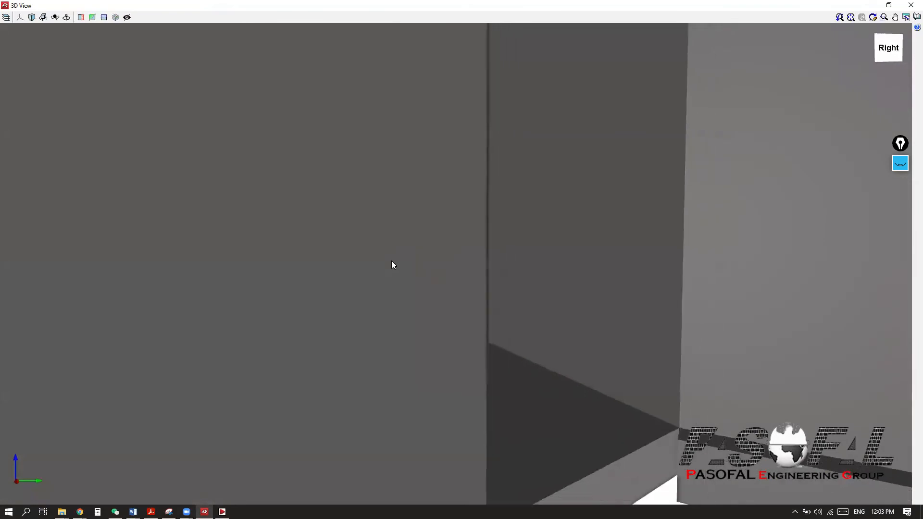
scroll(399, 298, down, 6)
click(911, 4)
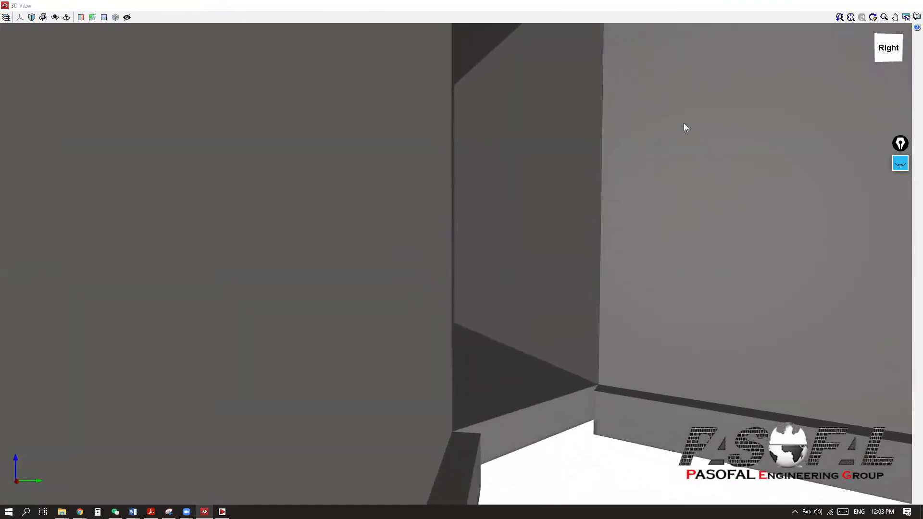
scroll(314, 328, down, 1)
scroll(443, 261, up, 1)
scroll(416, 308, up, 1)
scroll(417, 308, down, 1)
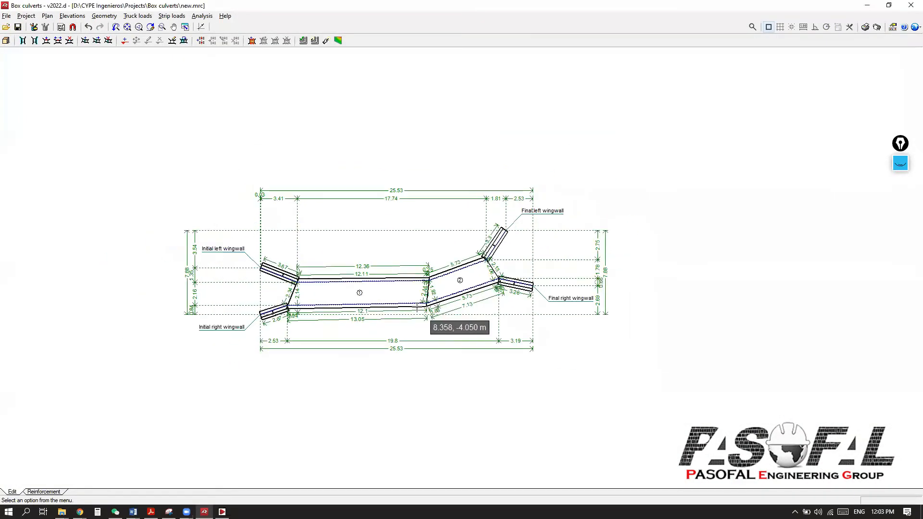
- Show the hand-drawn truck load sketch over the plan and match the culvert's outline to it
click(900, 165)
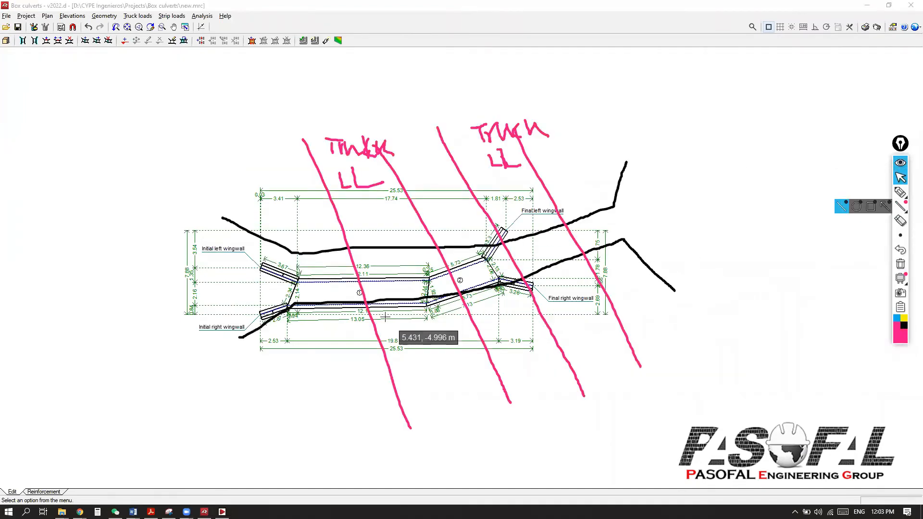
scroll(393, 317, up, 1)
scroll(393, 317, up, 2)
scroll(419, 316, up, 1)
scroll(474, 292, down, 1)
middle_drag(474, 291, 508, 284)
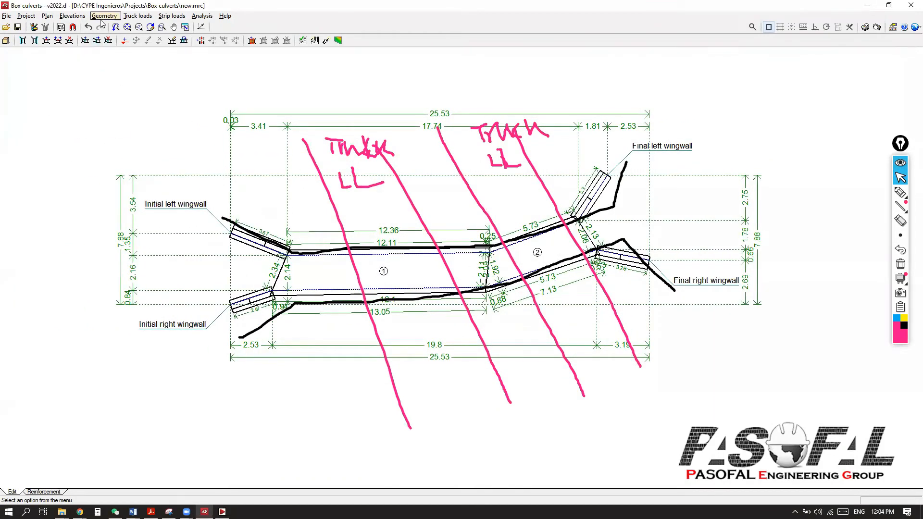
- Add a three-axle truck load with three positions across module 1, from about (0.51, 5.14) to (7.43, -11.04) m
click(126, 17)
click(151, 29)
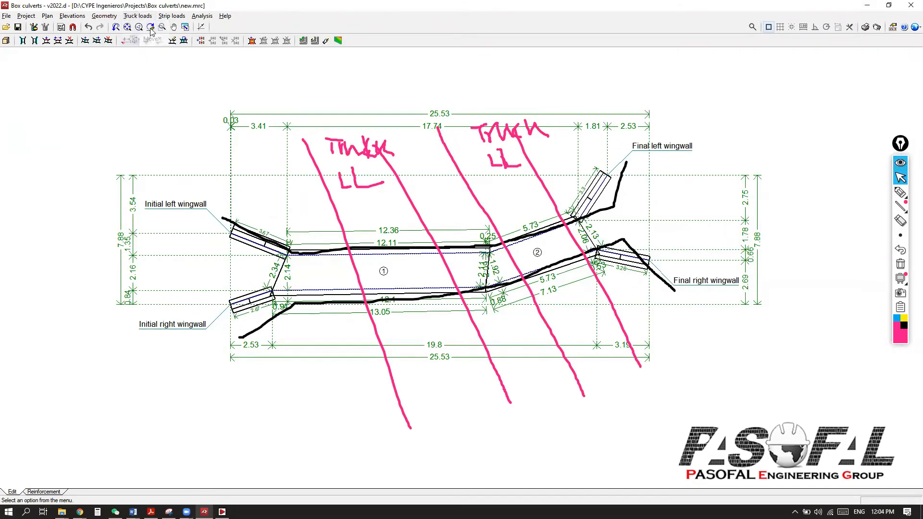
click(141, 16)
click(144, 29)
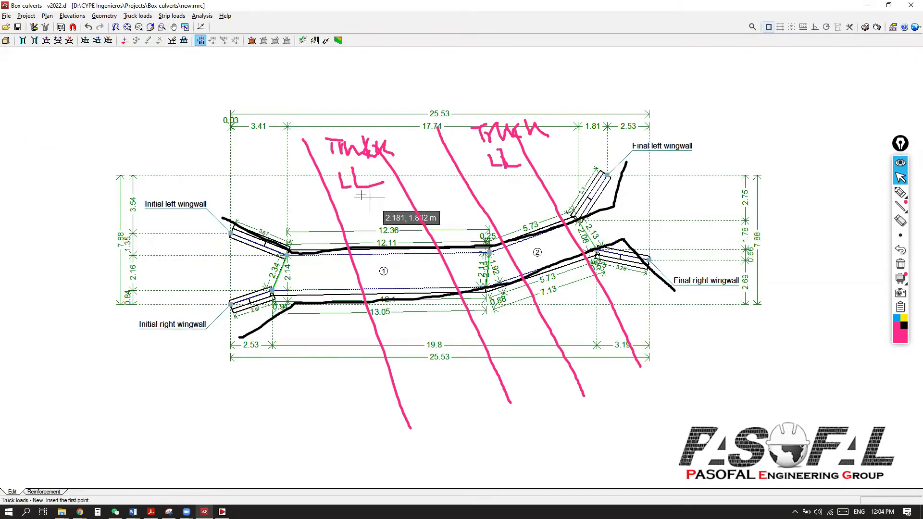
click(339, 153)
click(456, 408)
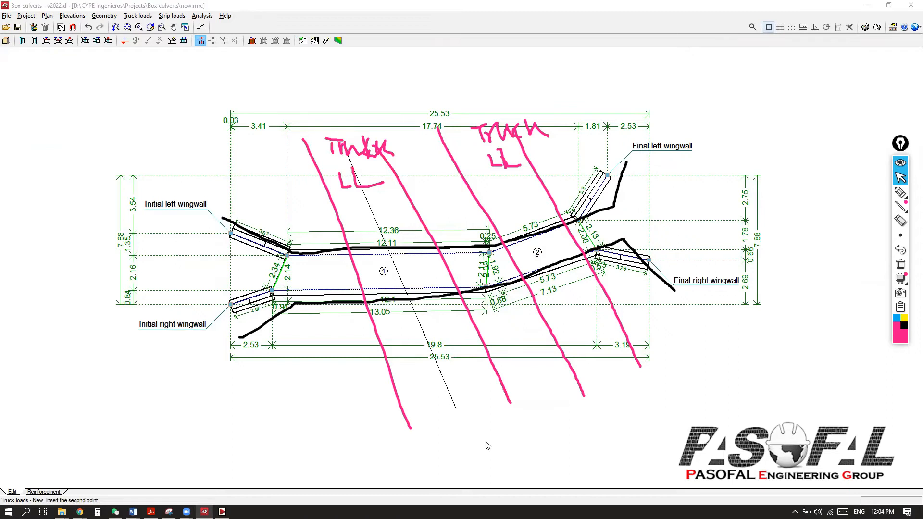
click(21, 244)
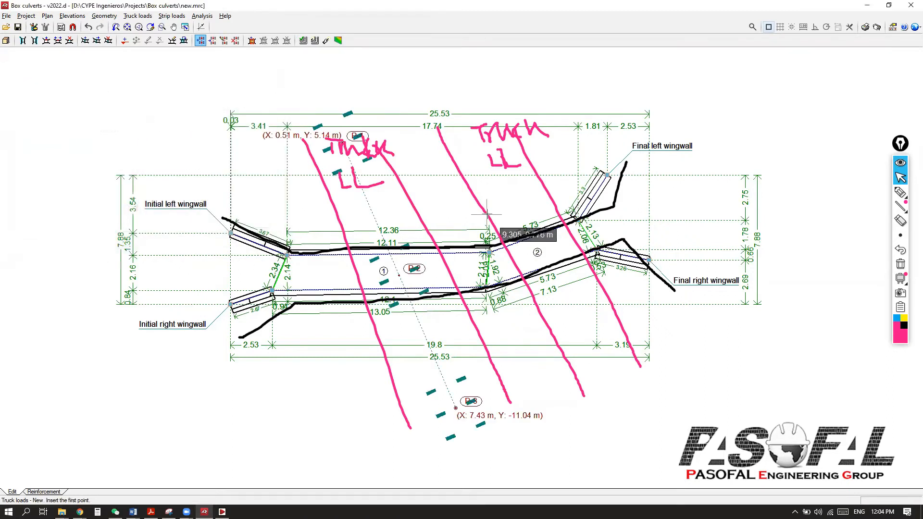
- Add a 10t capacity mobile crane load with three positions across module 2, from about (8.02, 6.20) to (17.07, -8.69) m
click(467, 126)
click(613, 370)
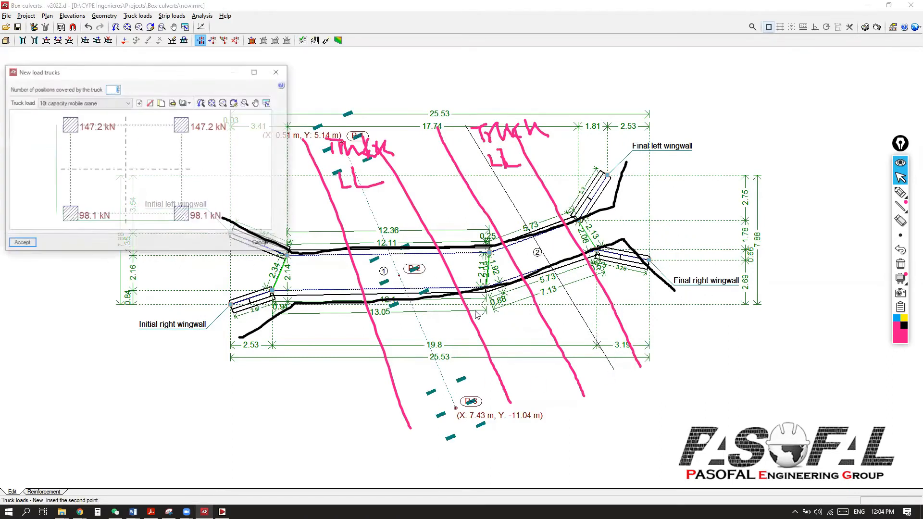
click(21, 244)
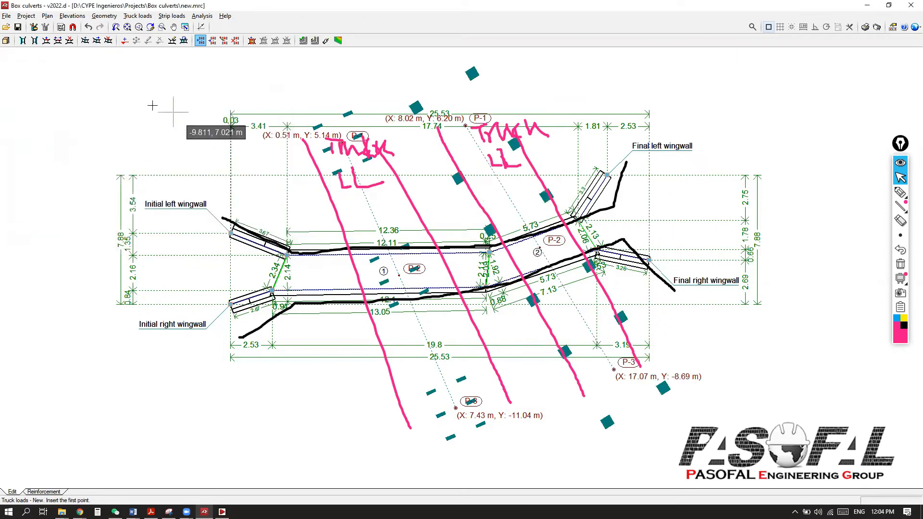
- Add a 3 m wide strip load of 10 kN/m² across module 1, from about (0.51, 5.06) to (7.63, -10.63) m
click(172, 16)
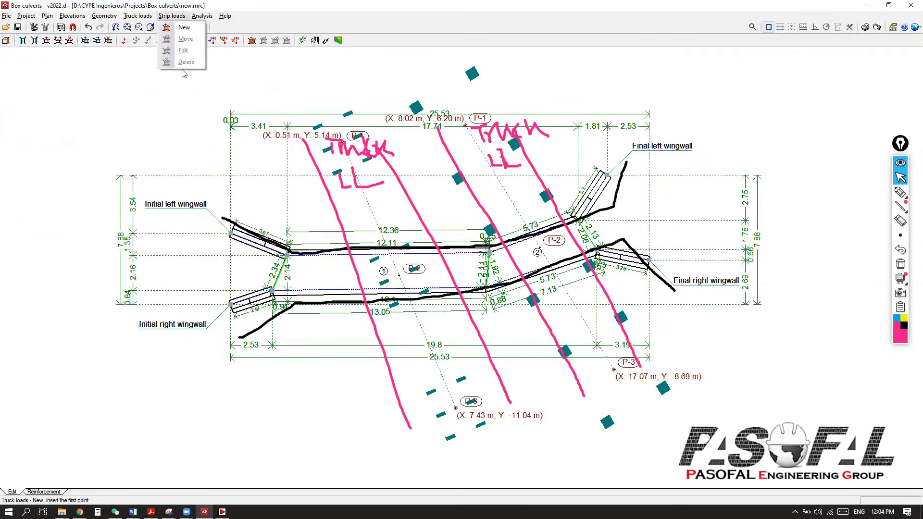
click(182, 28)
click(347, 153)
click(459, 402)
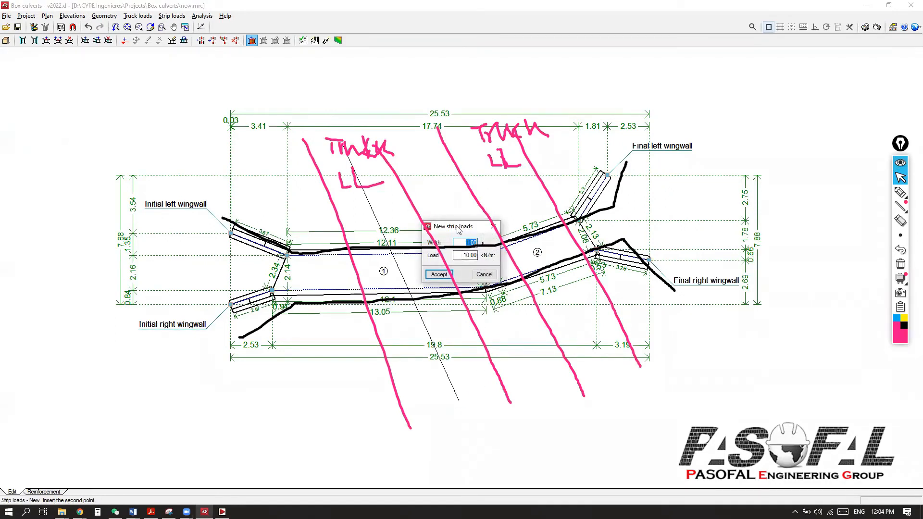
drag(459, 231, 67, 141)
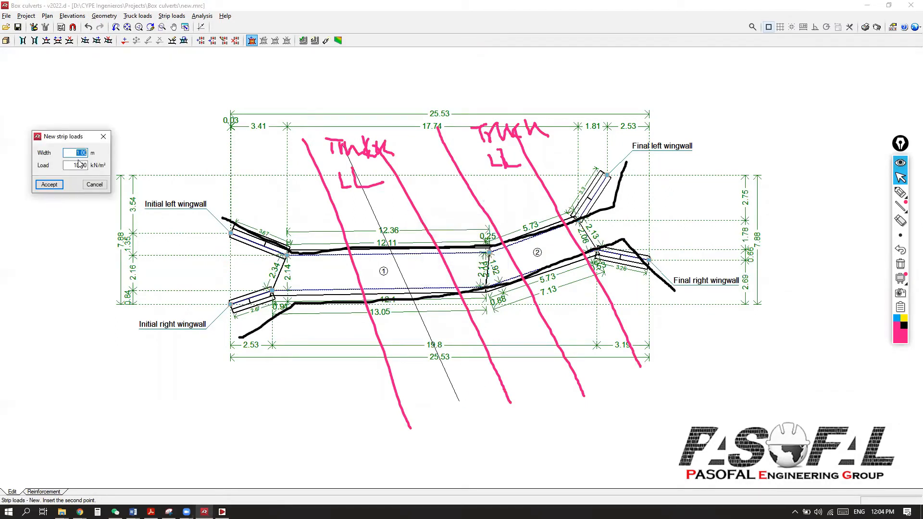
click(54, 186)
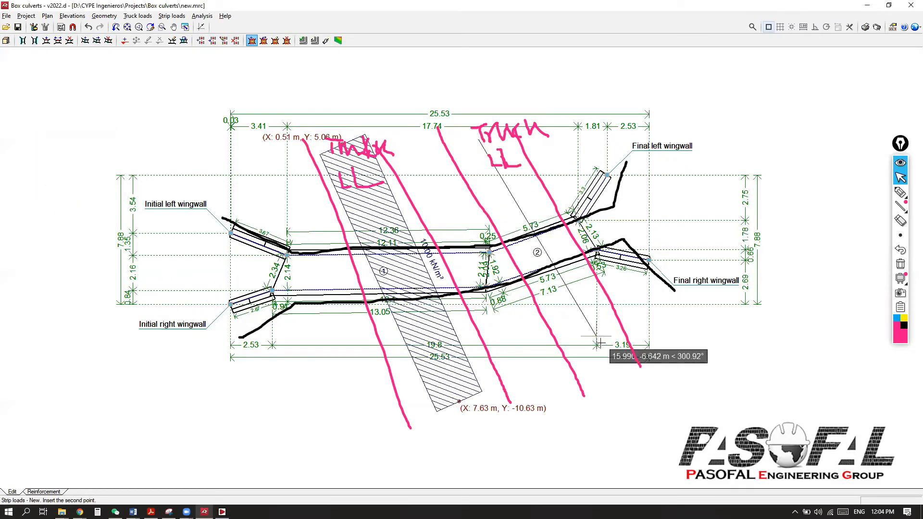
- Add a 3 m wide, 10 kN/m² strip load across module 2, from about (8.81, 5.35) to (17.02, -8.61) m, and hide the sketch overlay
click(613, 368)
text(3)
click(439, 277)
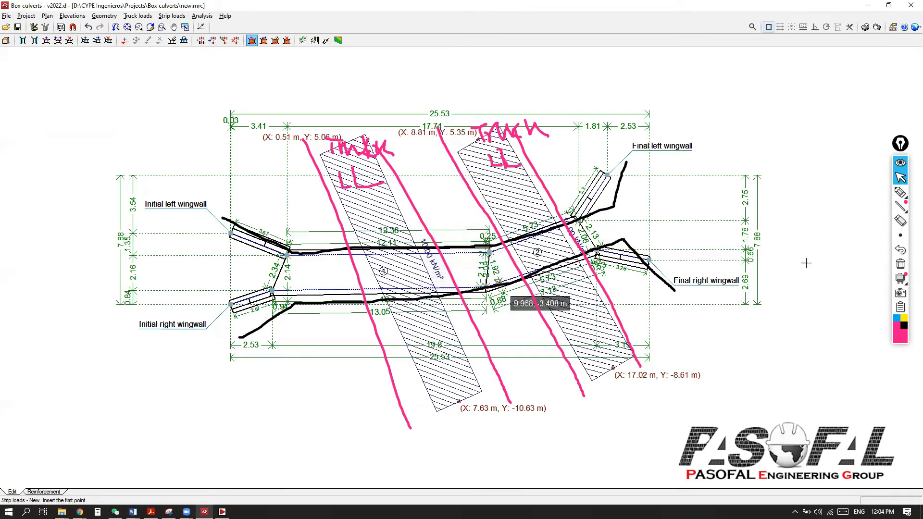
click(902, 164)
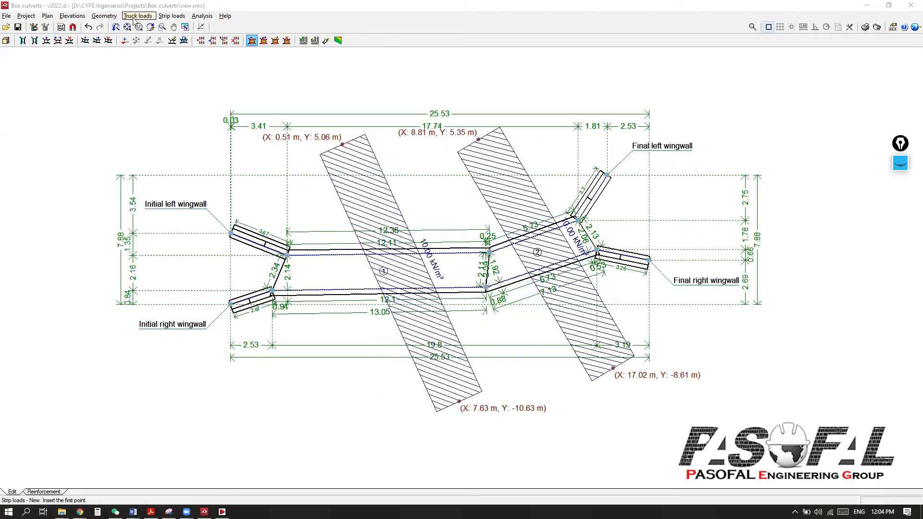
- Run the analysis check on the redrawn culvert
click(201, 16)
click(218, 25)
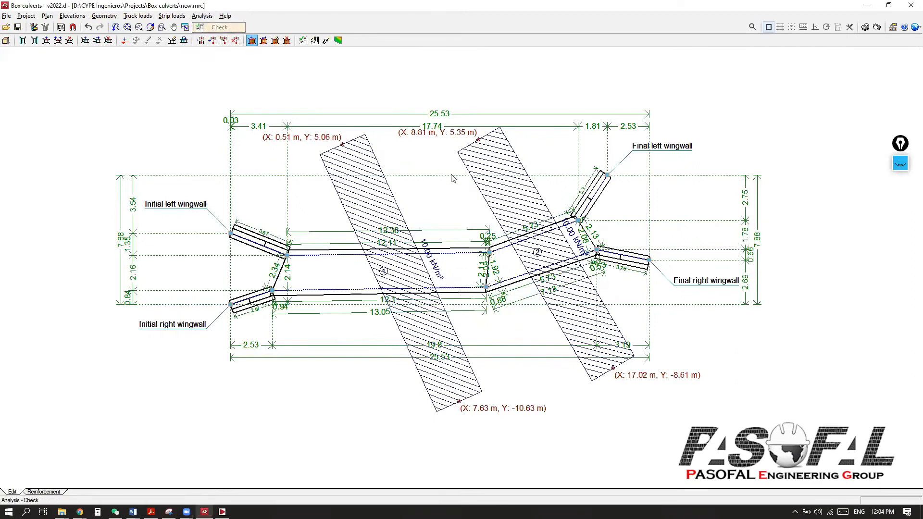
click(387, 277)
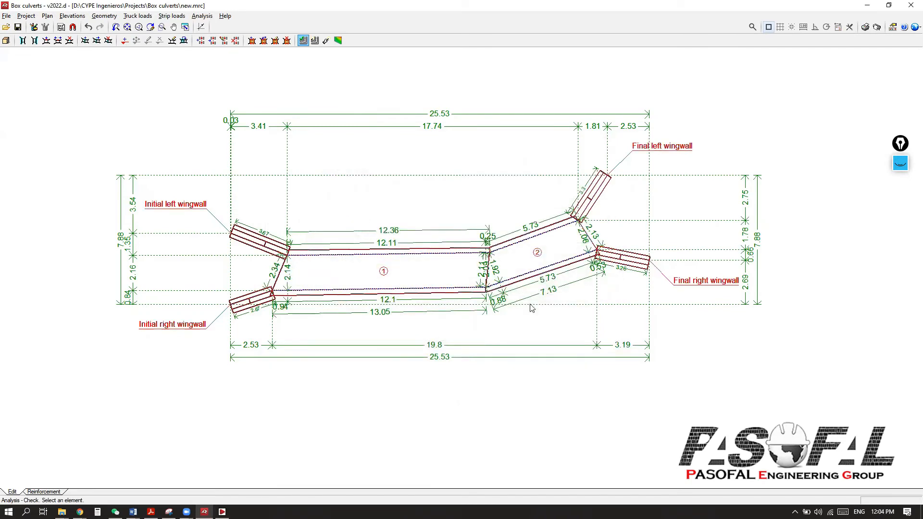
- Run Design all to design and check every culvert element, and dismiss the dialogs that follow
click(202, 17)
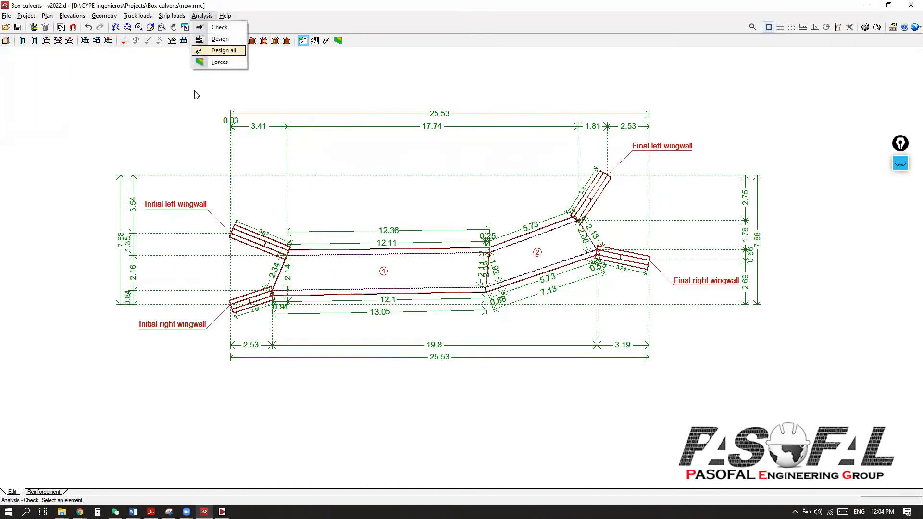
click(222, 51)
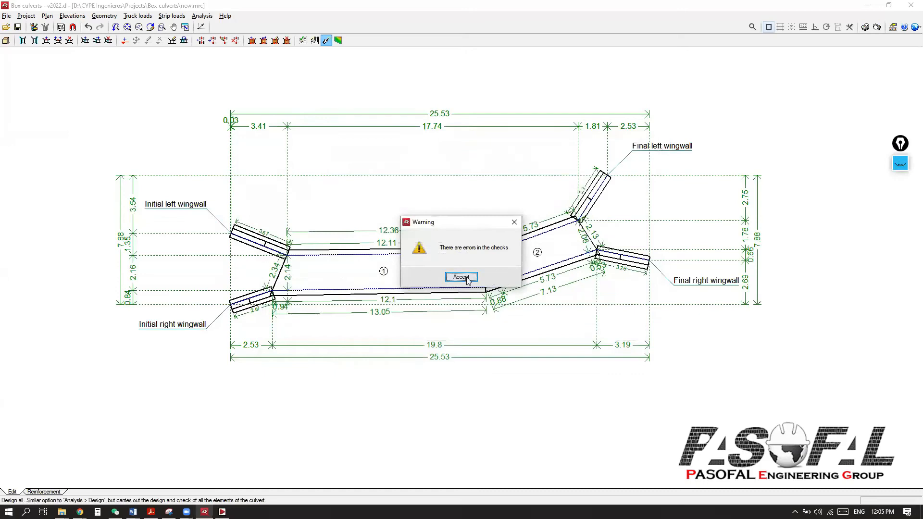
click(461, 277)
click(394, 277)
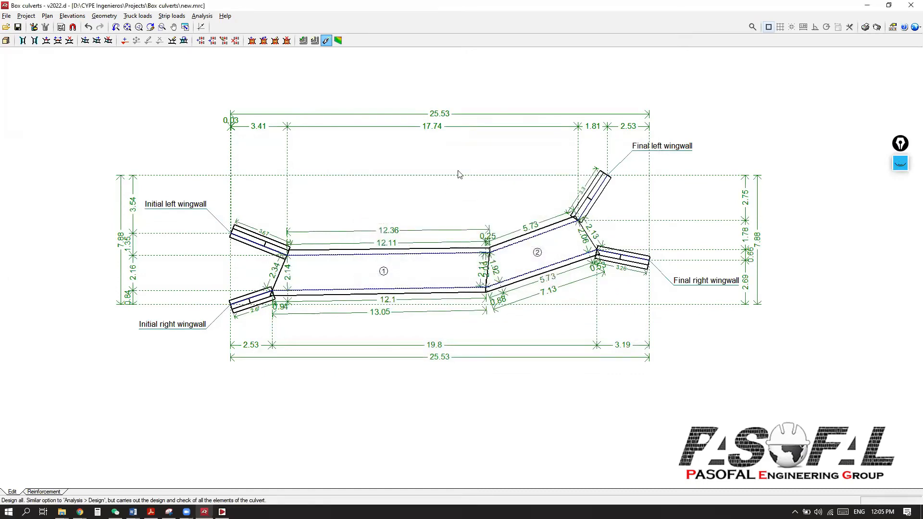
- Review the complete check report for code checks that are not verified, including module 1's slab bending and wall shear, and close it
scroll(694, 176, down, 5)
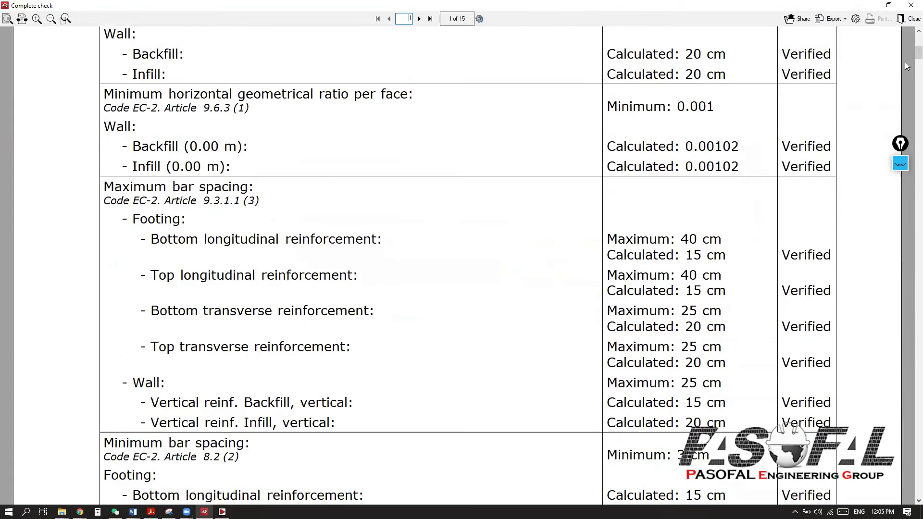
drag(909, 55, 908, 175)
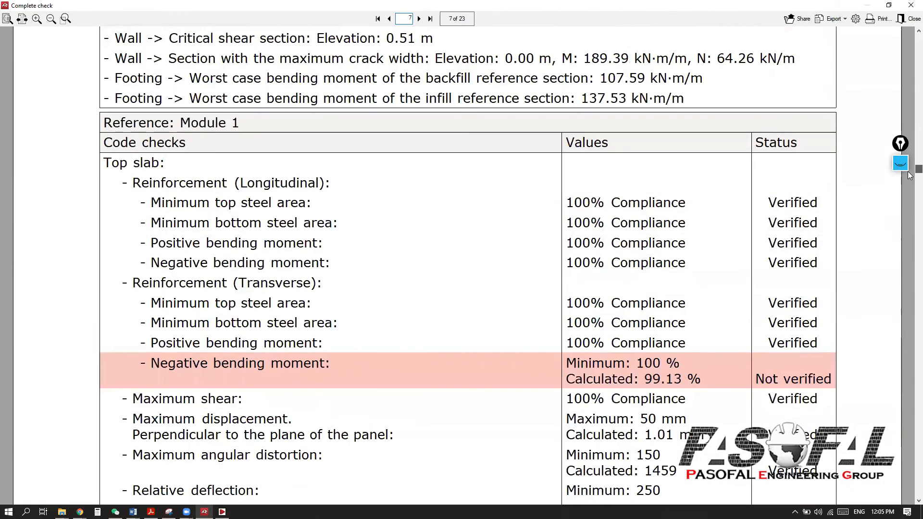
scroll(338, 348, down, 3)
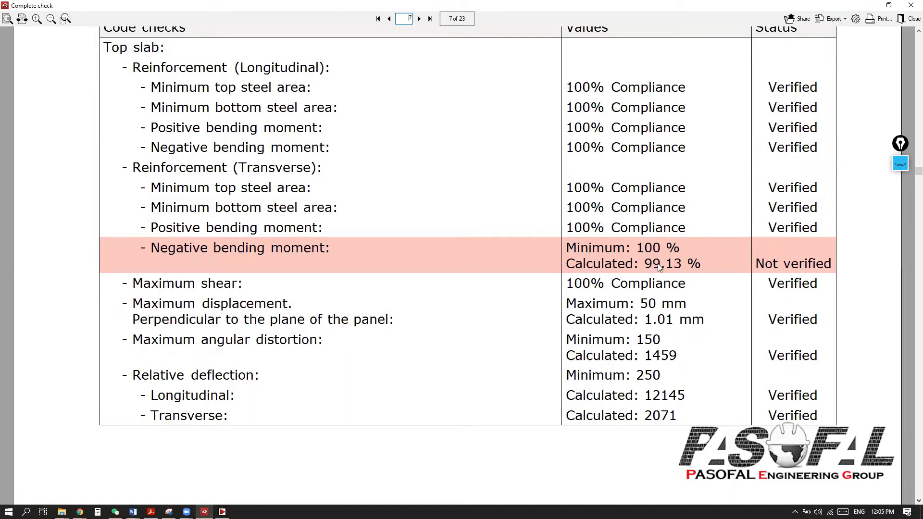
scroll(660, 267, up, 2)
scroll(620, 268, down, 3)
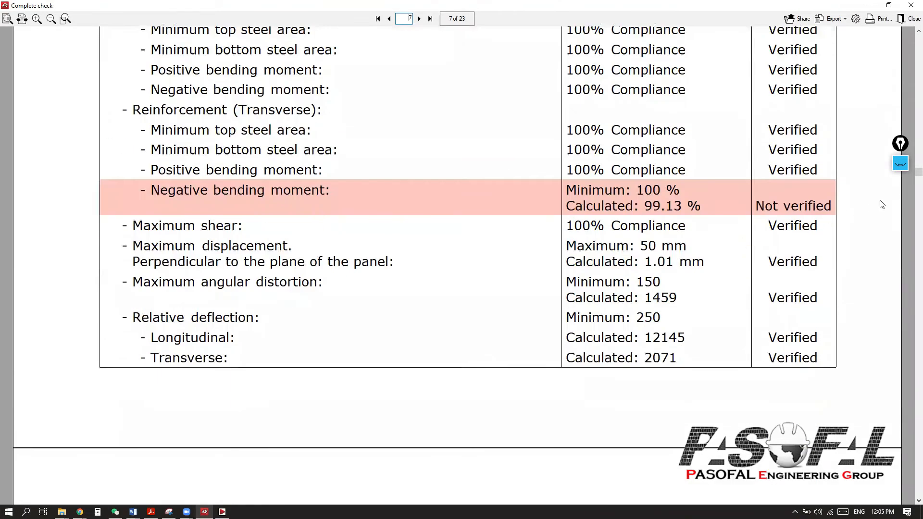
scroll(890, 197, down, 2)
drag(910, 177, 908, 243)
scroll(369, 261, up, 2)
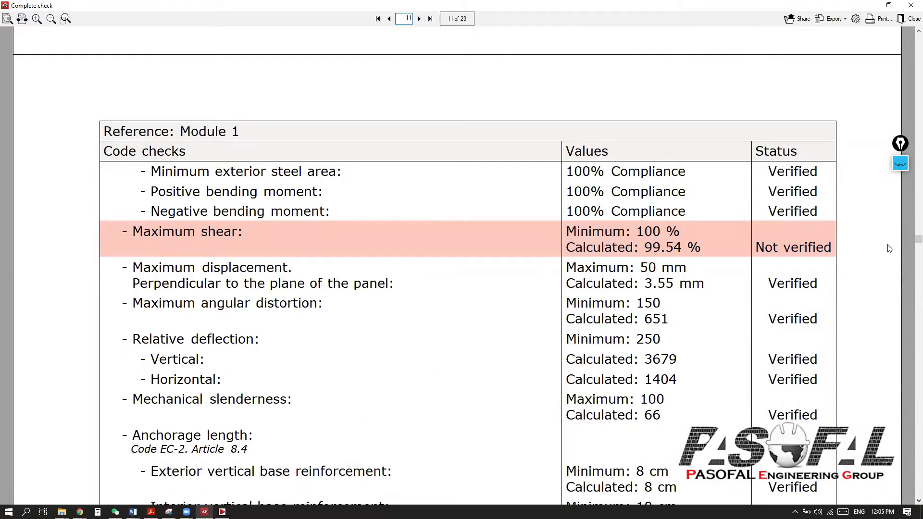
drag(909, 240, 908, 472)
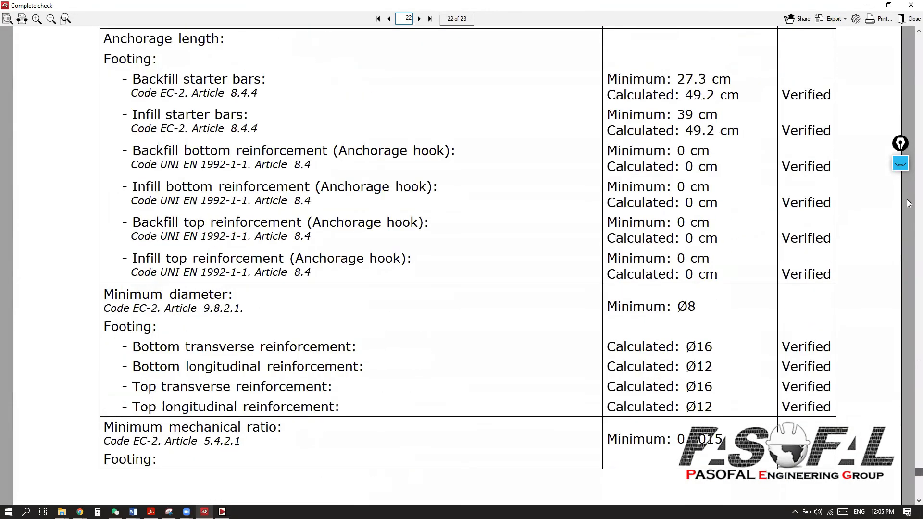
click(912, 5)
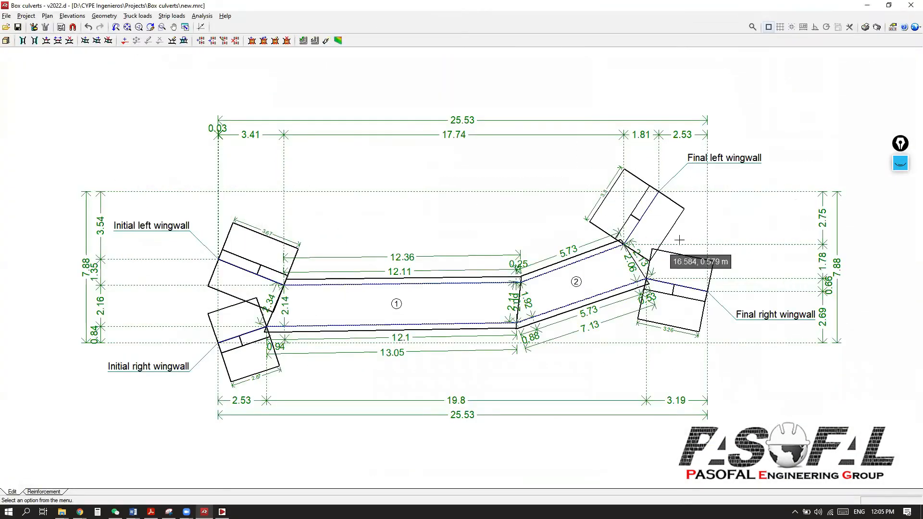
- Examine the culvert's opening, wingwalls and footings in the 3D view from the final end, and close the view
scroll(679, 240, up, 1)
scroll(428, 317, down, 1)
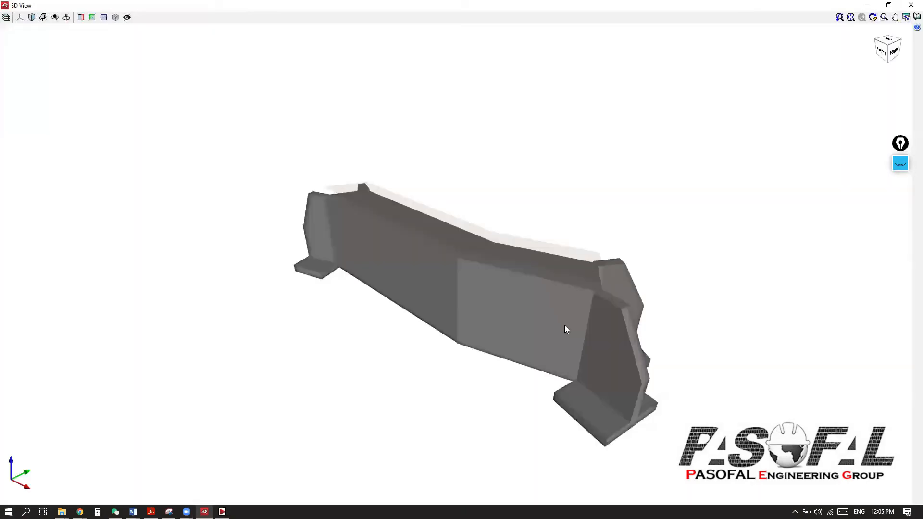
shift+middle_drag(507, 332, 359, 394)
scroll(360, 395, up, 6)
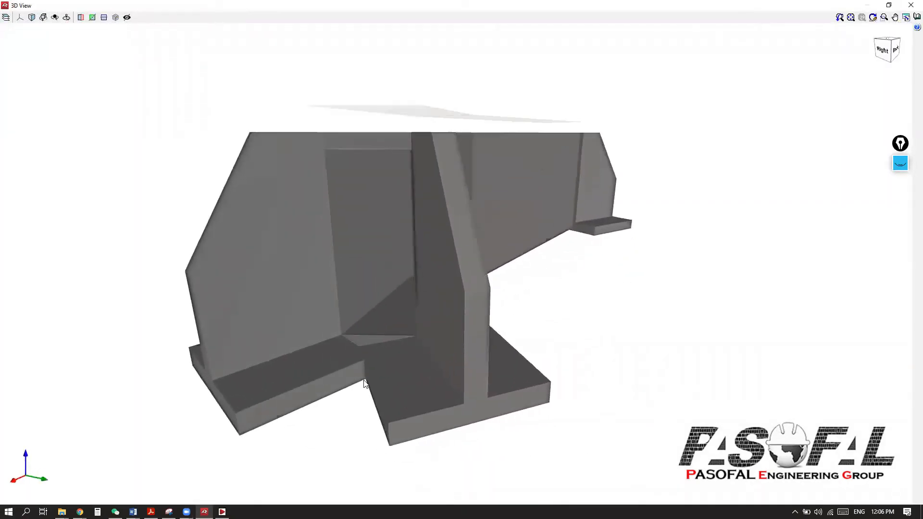
scroll(345, 336, down, 4)
scroll(343, 316, down, 3)
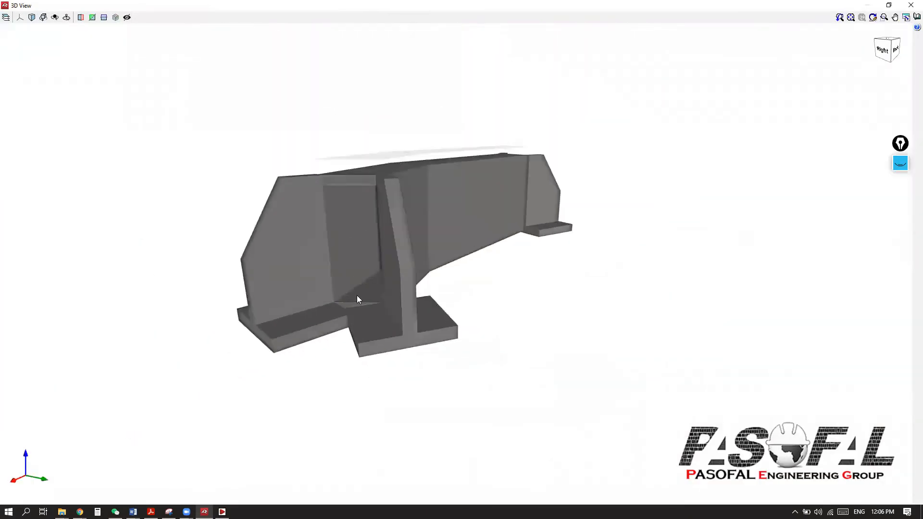
scroll(380, 249, up, 3)
shift+middle_drag(325, 260, 433, 286)
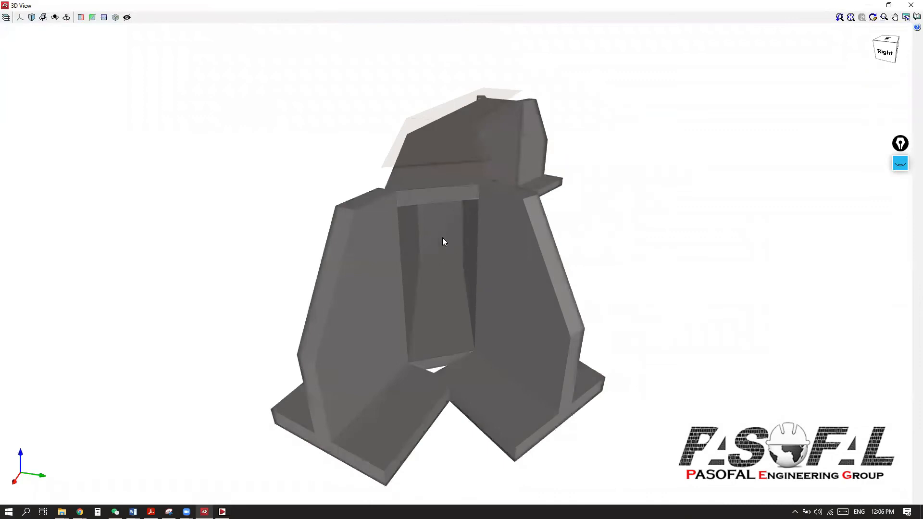
scroll(443, 238, up, 2)
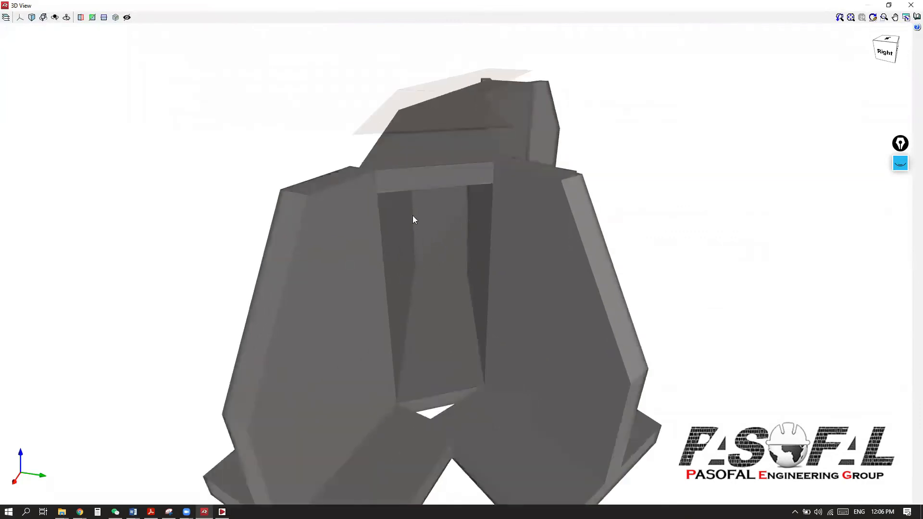
scroll(461, 414, down, 3)
scroll(448, 367, up, 3)
shift+middle_drag(410, 375, 439, 302)
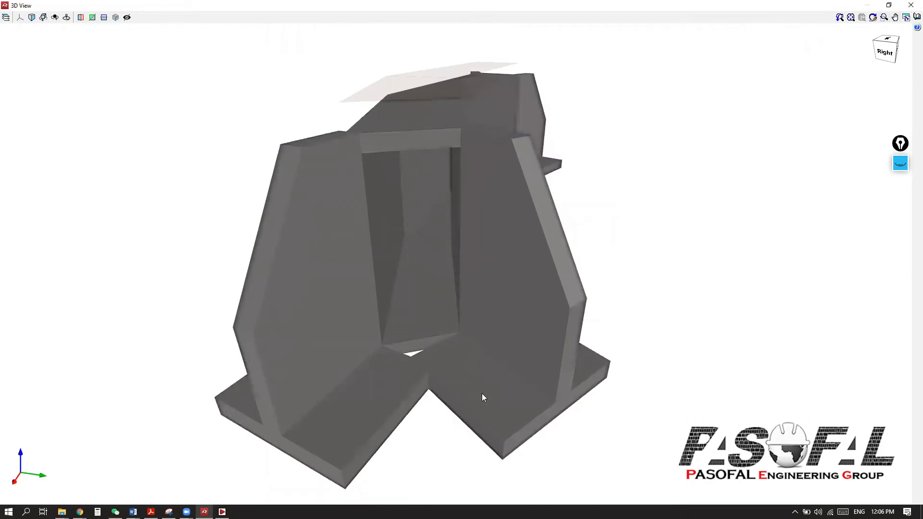
click(908, 7)
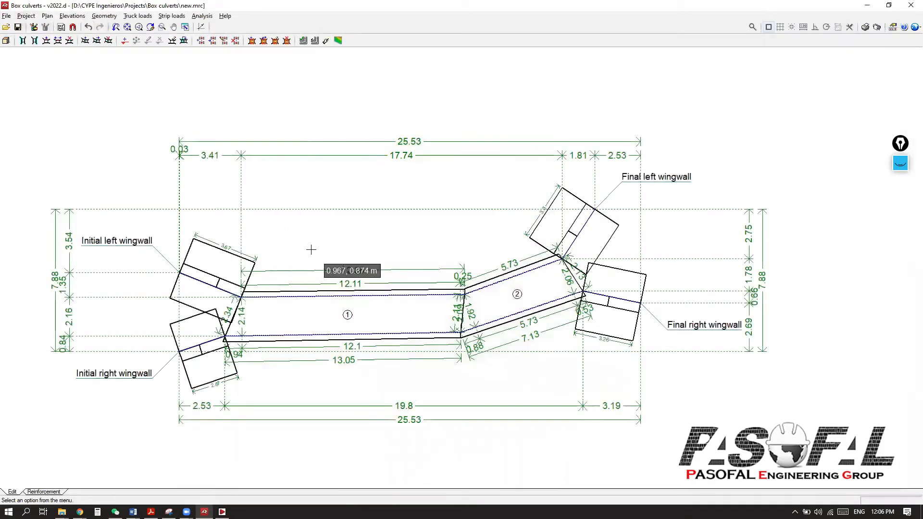
scroll(336, 167, down, 3)
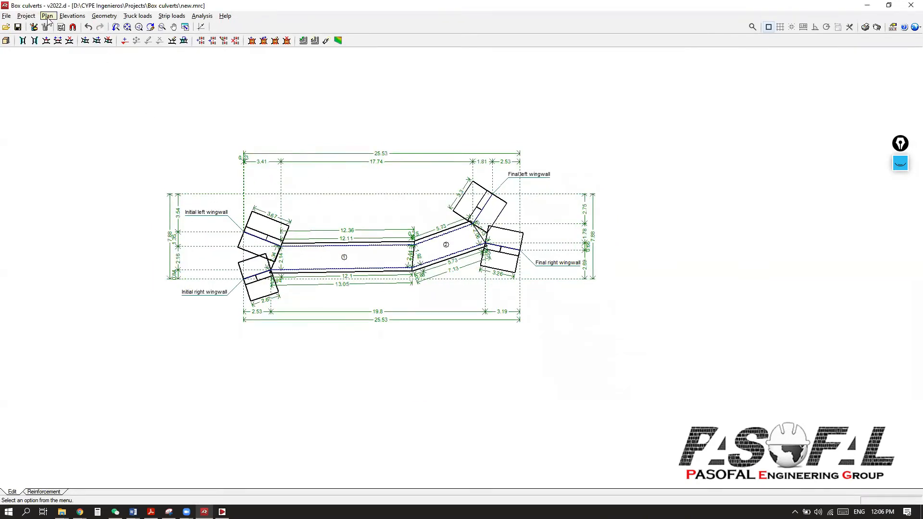
scroll(289, 308, up, 3)
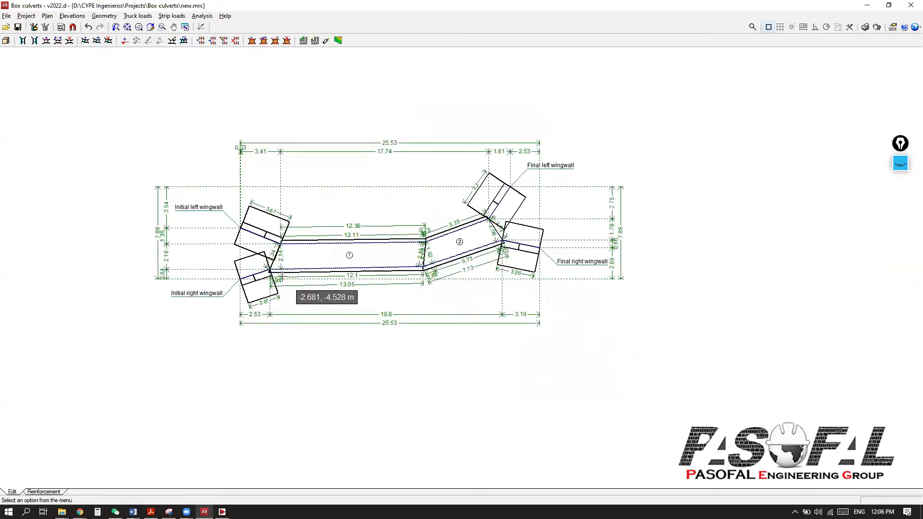
click(105, 16)
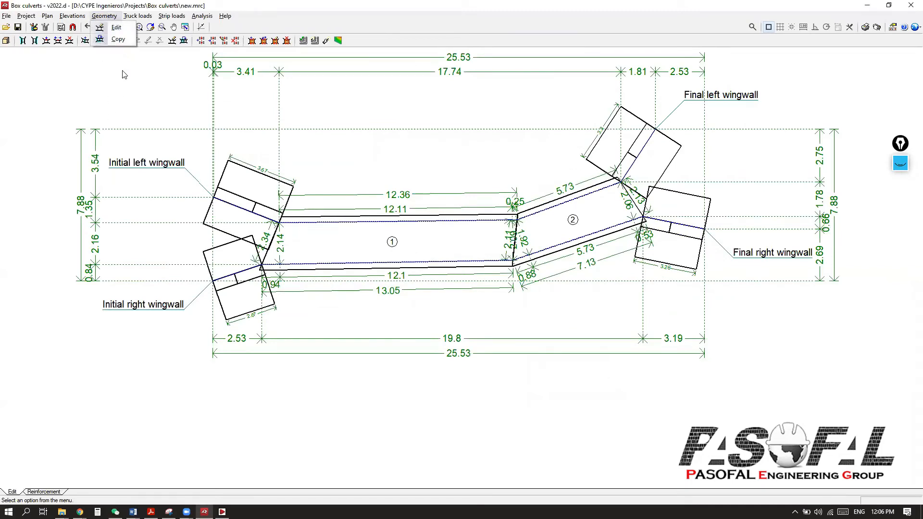
click(117, 27)
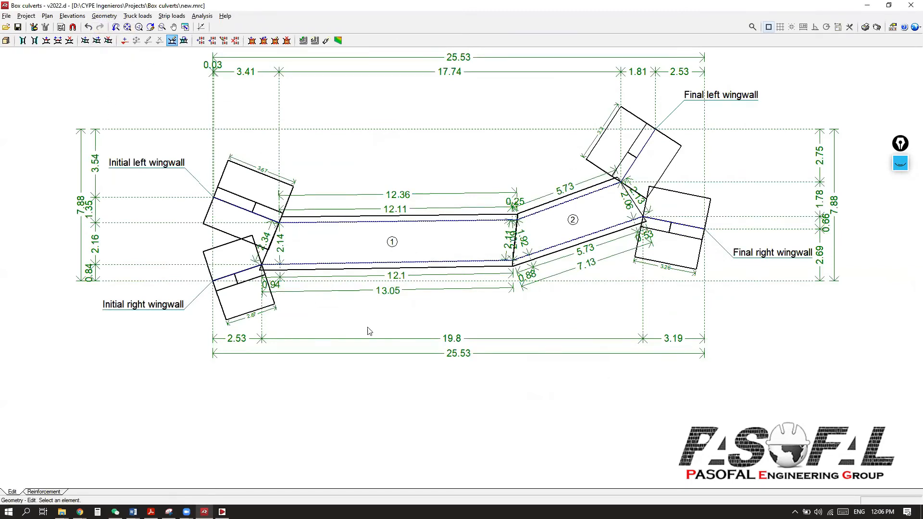
scroll(505, 281, up, 2)
scroll(519, 280, up, 2)
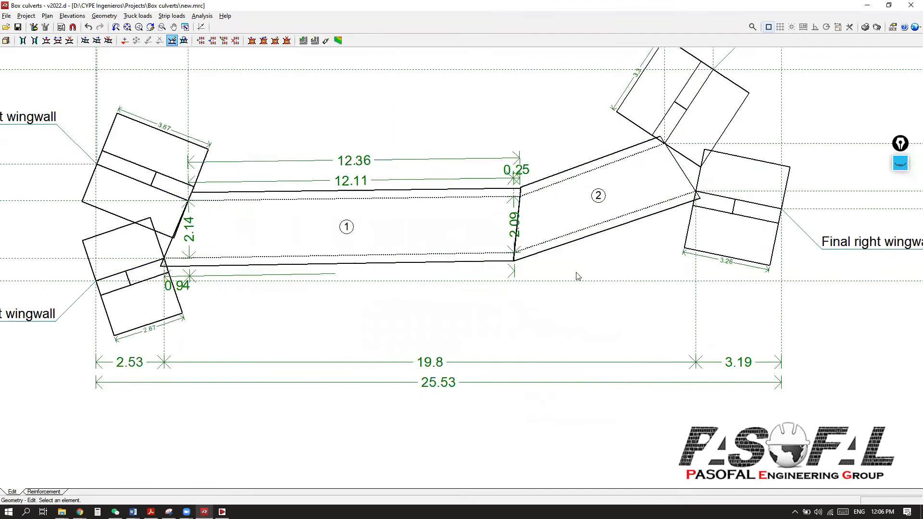
- Move the right wall's bend, initial corner and initial wingwall end outward, widening the culvert to about 4.18 m at the bend and 5.46 m at the start
click(47, 16)
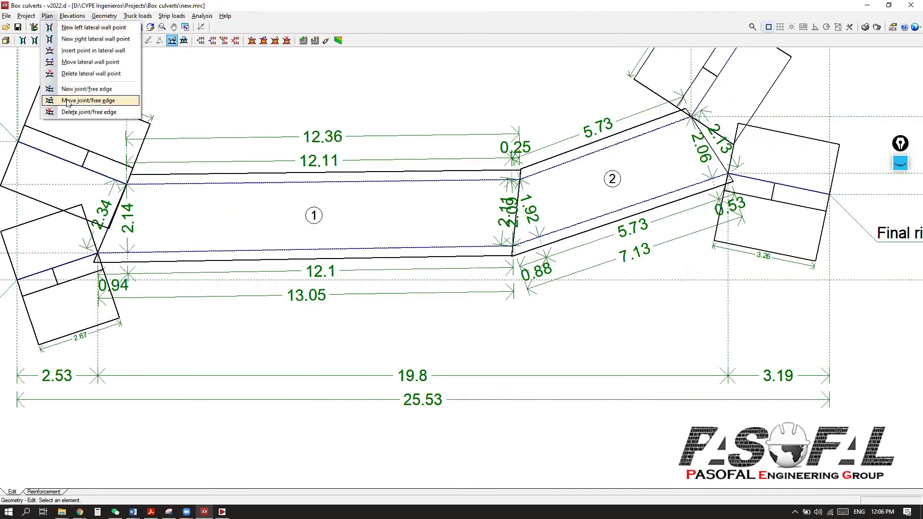
click(79, 62)
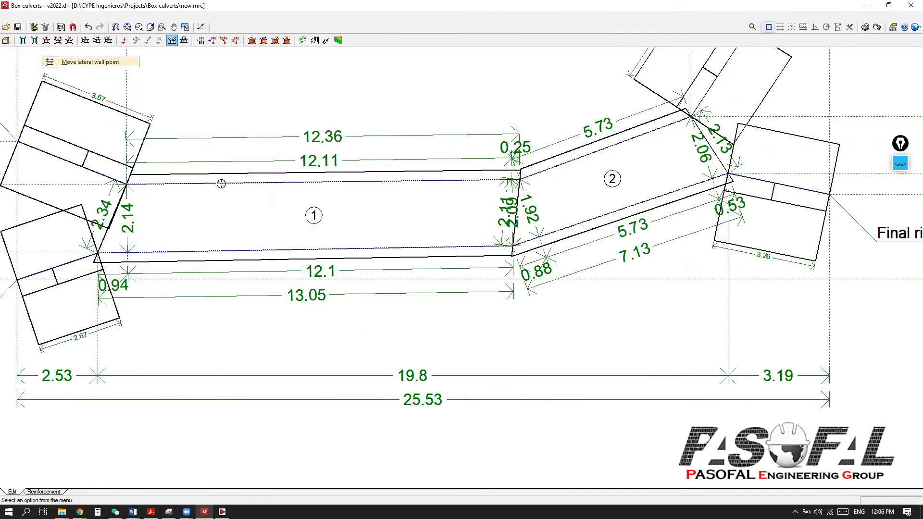
click(513, 247)
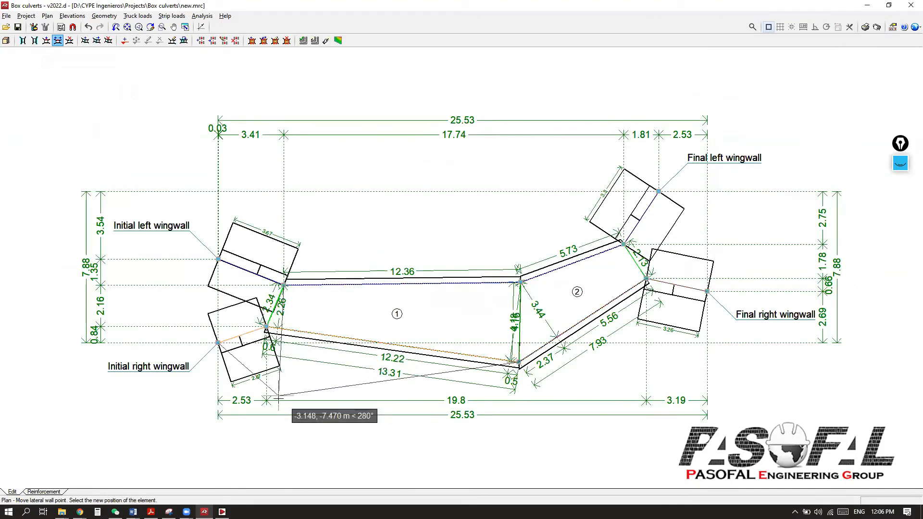
click(277, 391)
click(226, 330)
click(221, 424)
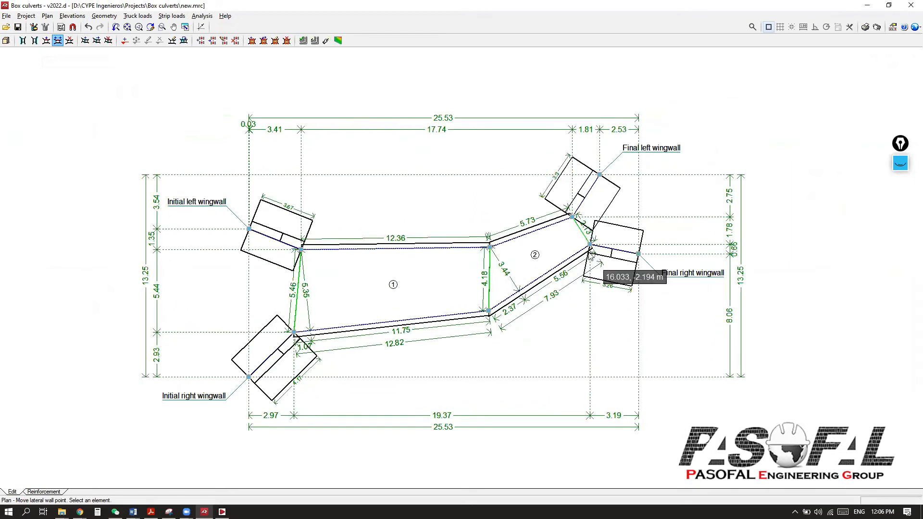
- Move both final corners and the final left wingwall end outward, making the final opening about 4.62 m wide
click(591, 245)
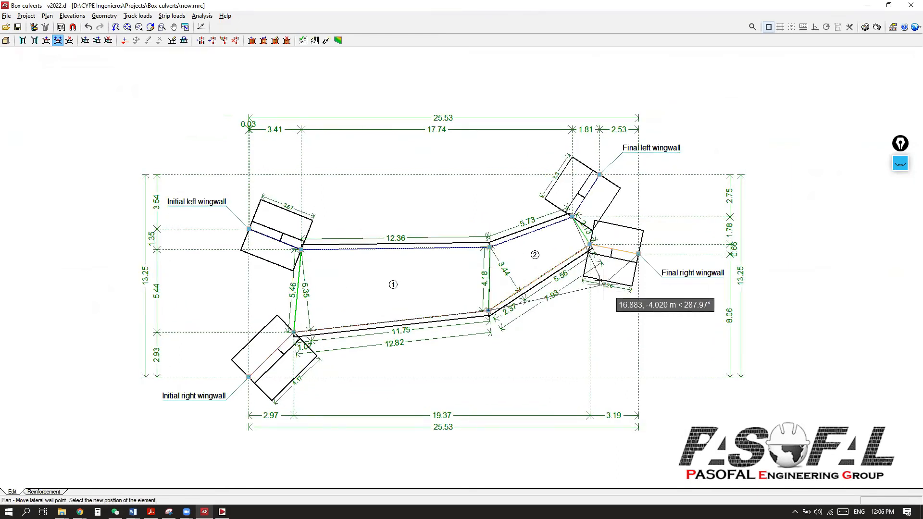
click(605, 301)
click(610, 206)
click(604, 188)
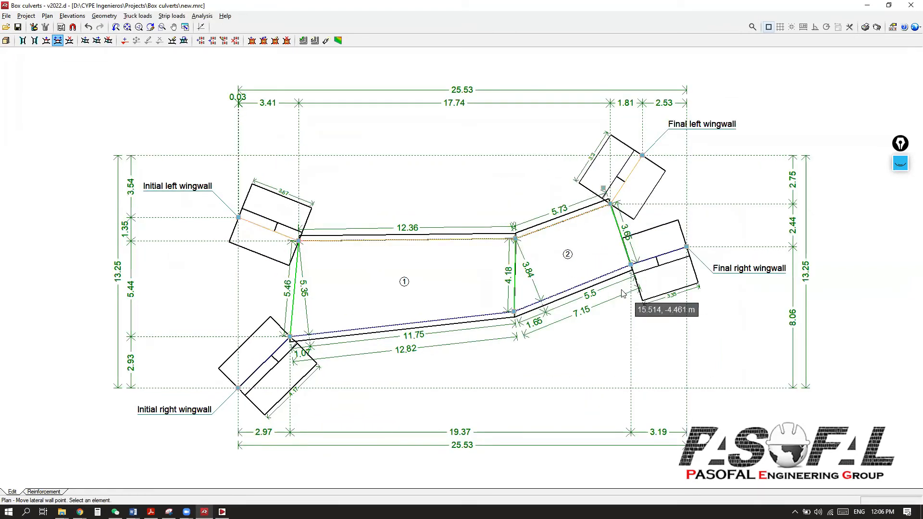
click(647, 161)
click(637, 113)
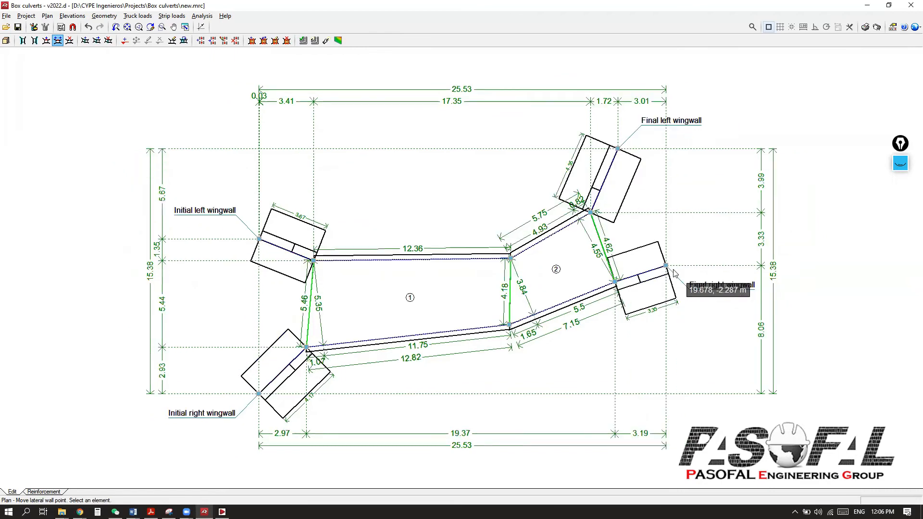
- Lengthen the final right wingwall to about 5.28 m, the initial left to about 4.76 m and the initial right to about 5.02 m
click(664, 266)
click(692, 315)
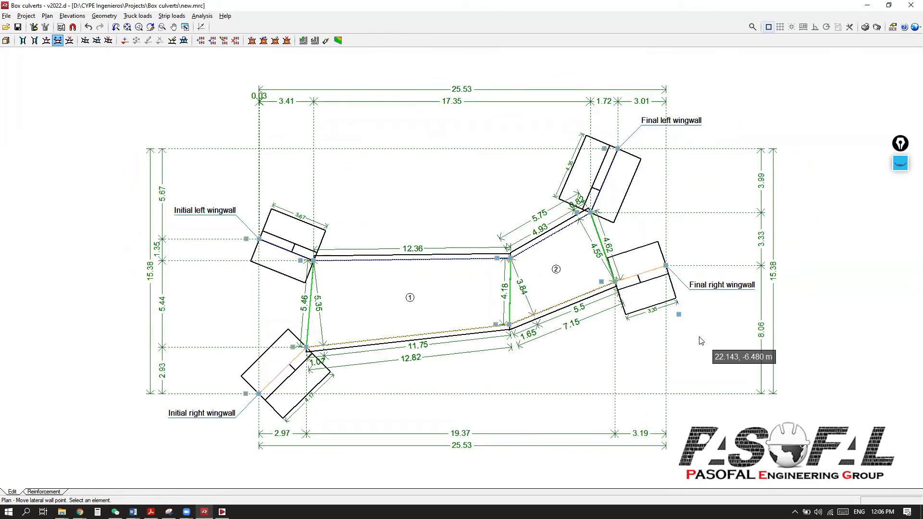
click(247, 239)
click(220, 229)
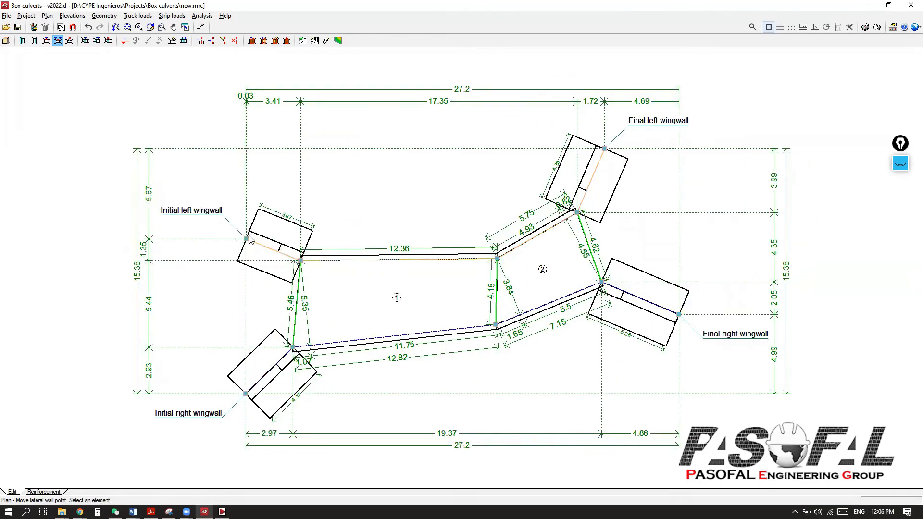
click(249, 395)
click(249, 412)
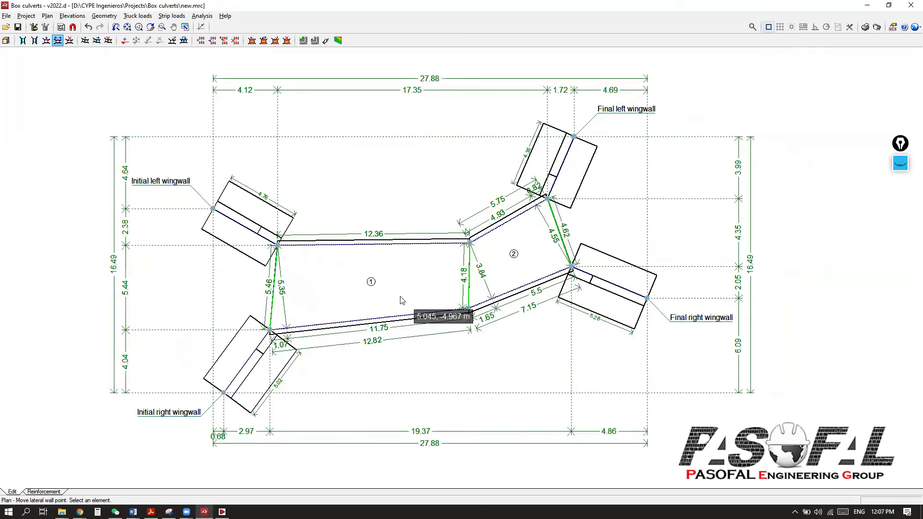
- Run Design all on the widened culvert, dismiss the warning and decline the complete check report
scroll(402, 300, down, 1)
click(201, 16)
click(224, 51)
click(386, 277)
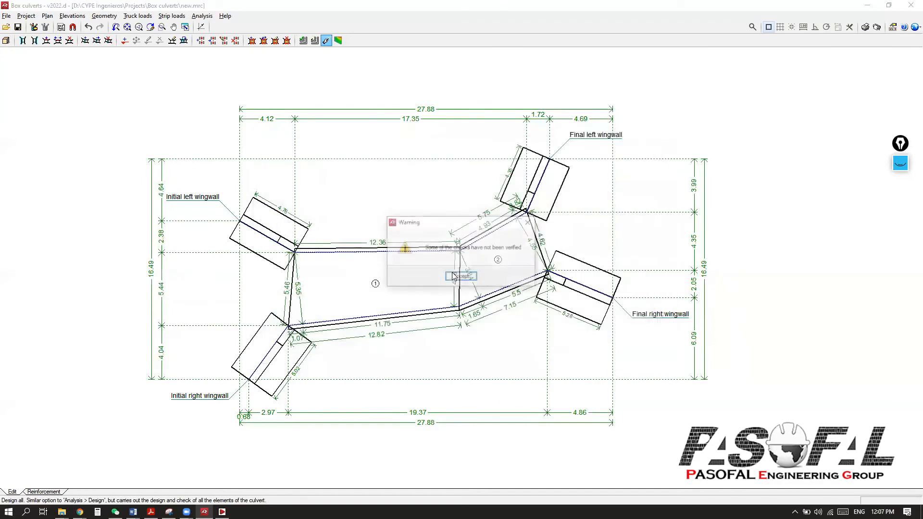
key(Return)
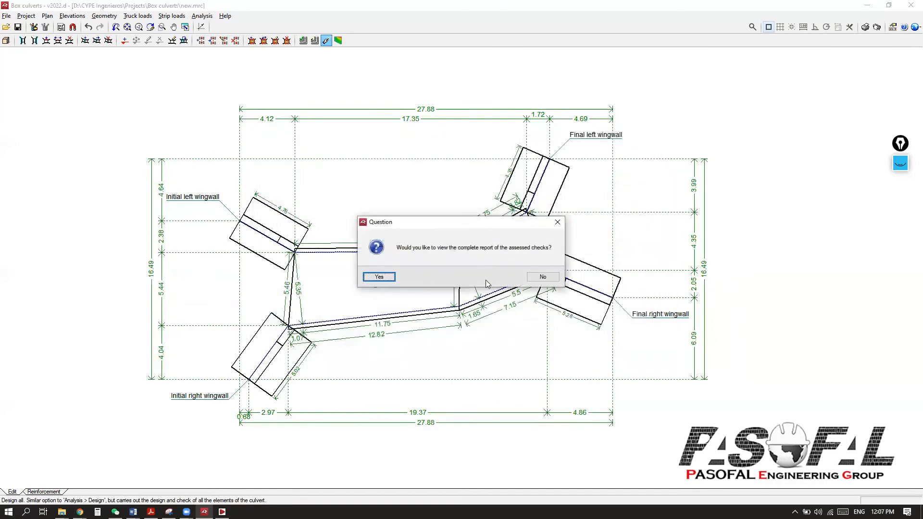
click(542, 278)
- Inspect the widened culvert in the 3D view, looking through its opening from the final end, and return to the plan
click(6, 42)
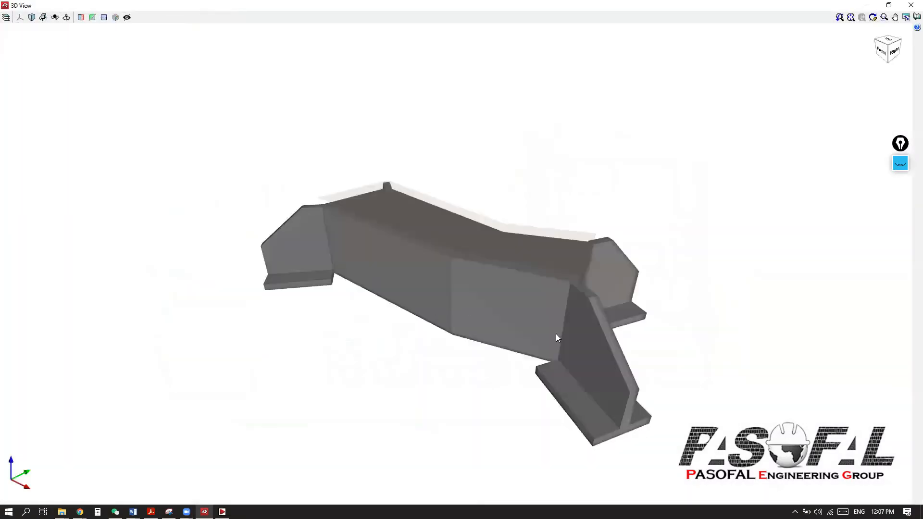
middle_drag(447, 336, 544, 321)
scroll(544, 321, up, 5)
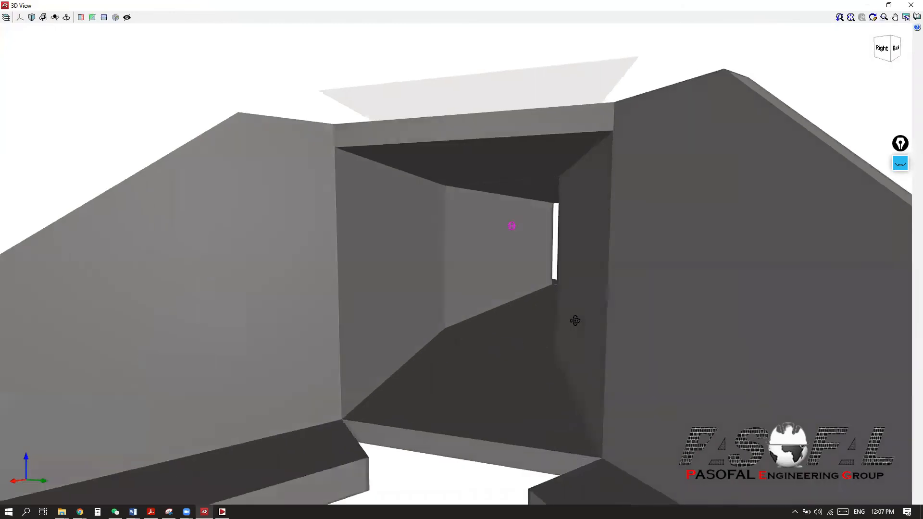
scroll(575, 321, down, 5)
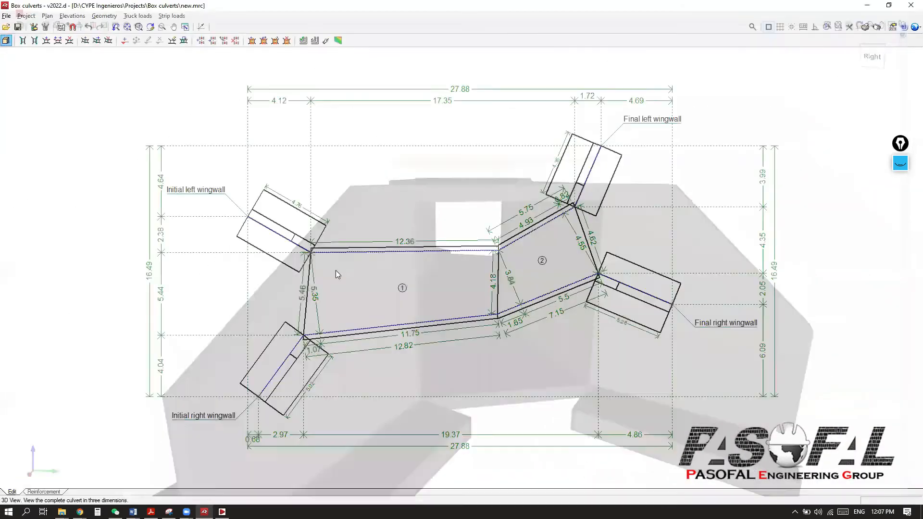
- Open the reinforcement drawings and display the top slab reinforcement of module 1
click(56, 492)
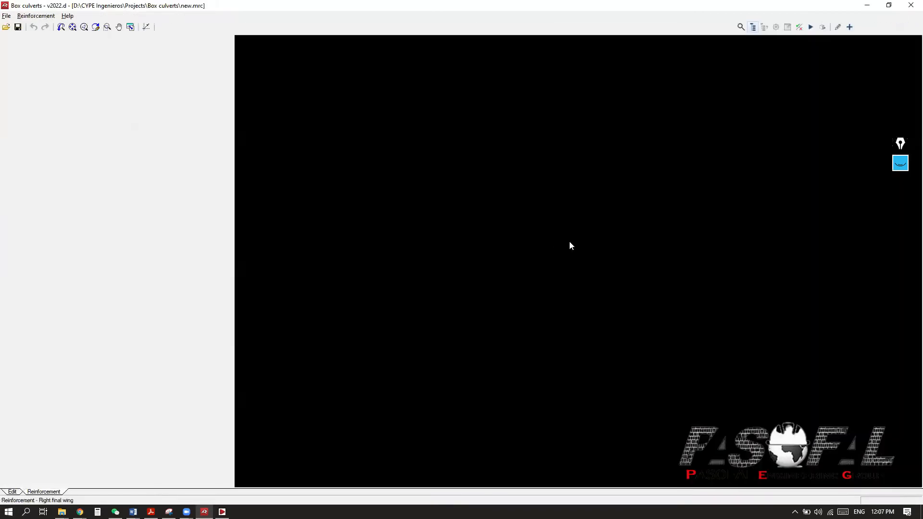
click(30, 39)
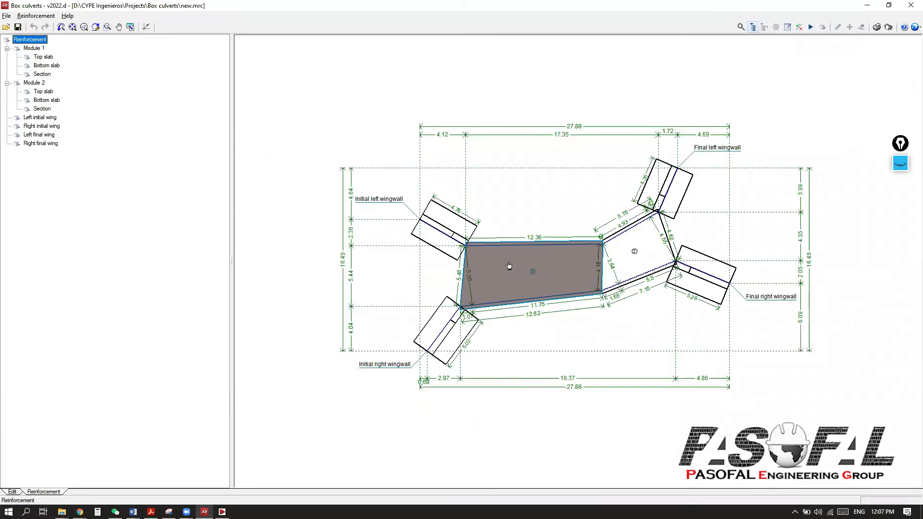
click(509, 265)
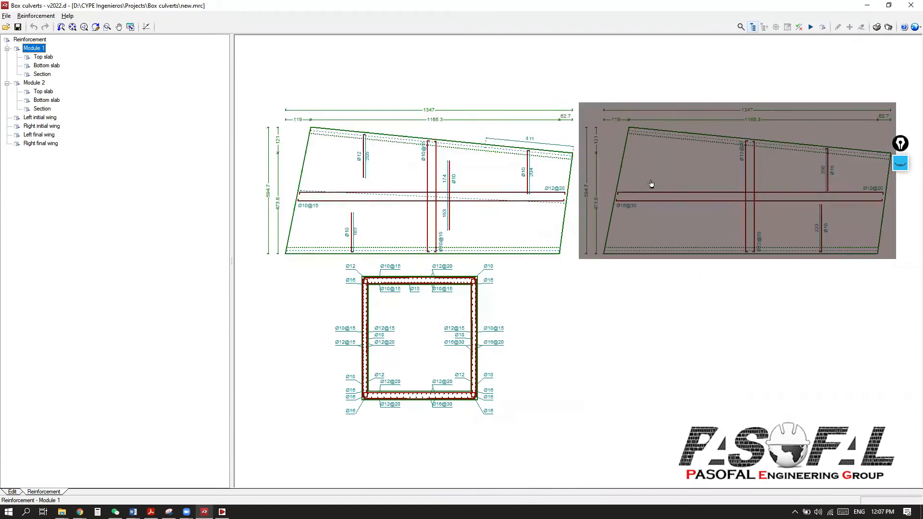
click(553, 257)
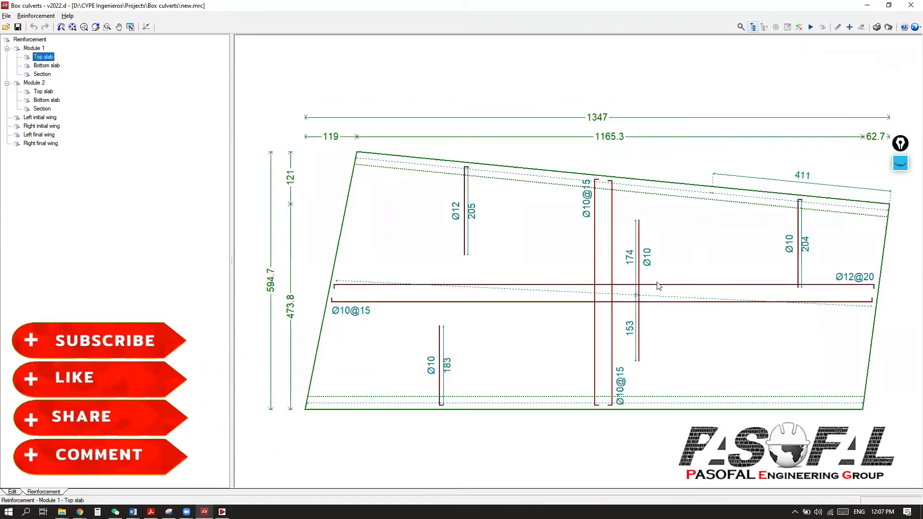
- View the diameter and length settings of the interior reinforcement in module 1's top slab, then close them
scroll(626, 279, up, 1)
click(634, 253)
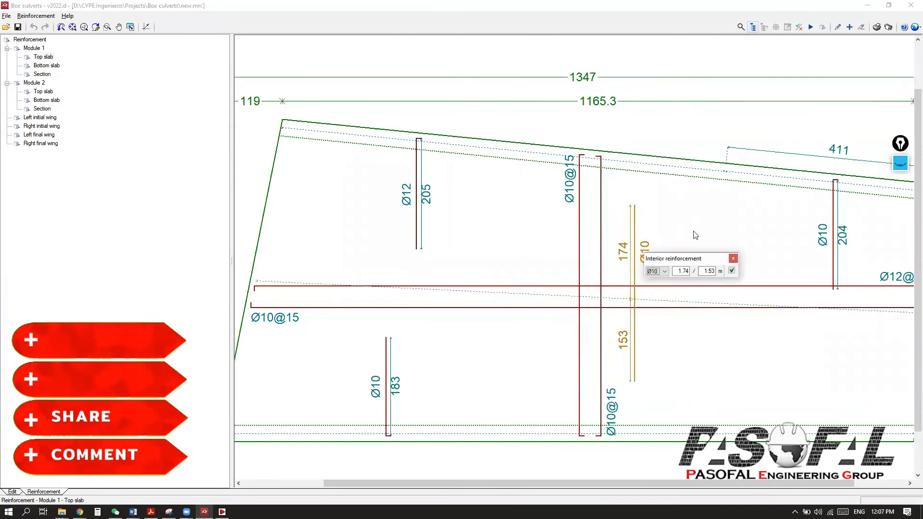
click(664, 272)
click(665, 273)
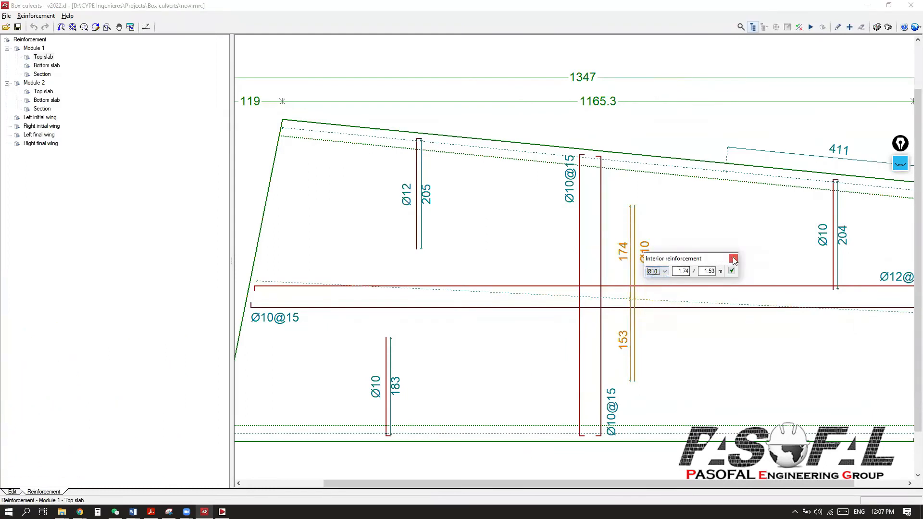
click(734, 260)
scroll(531, 226, down, 2)
- Review the bottom slab and cross-section reinforcement of module 1
click(46, 66)
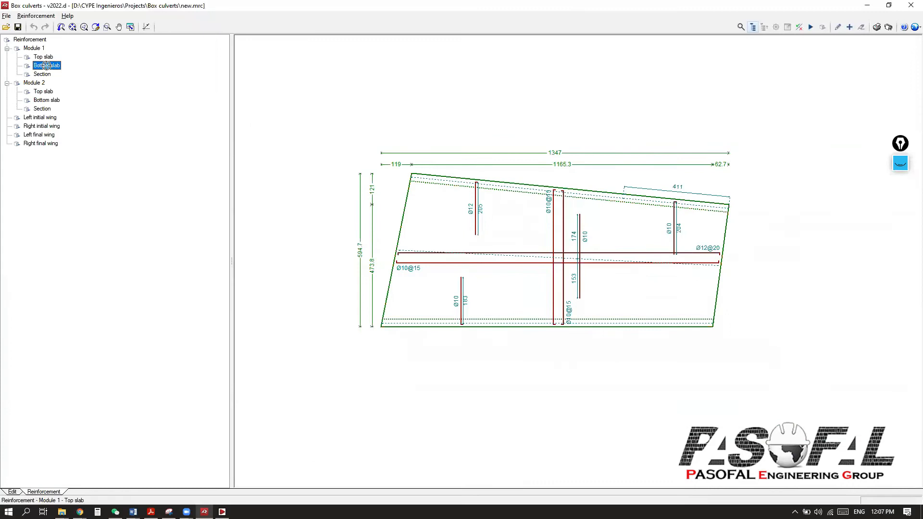
click(43, 74)
scroll(572, 237, down, 2)
scroll(532, 131, up, 3)
scroll(566, 151, down, 2)
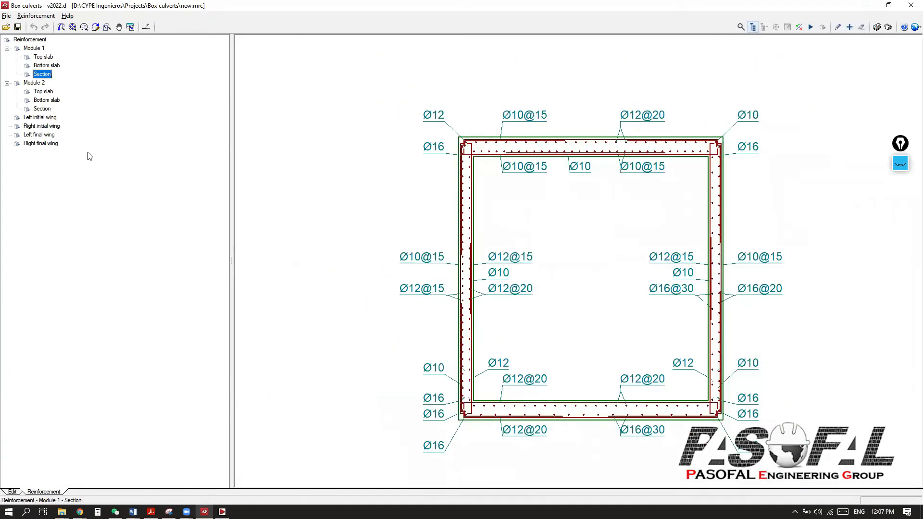
- Return to the general plan and review module 2's reinforcement in its top slab, bottom slab and section
click(39, 40)
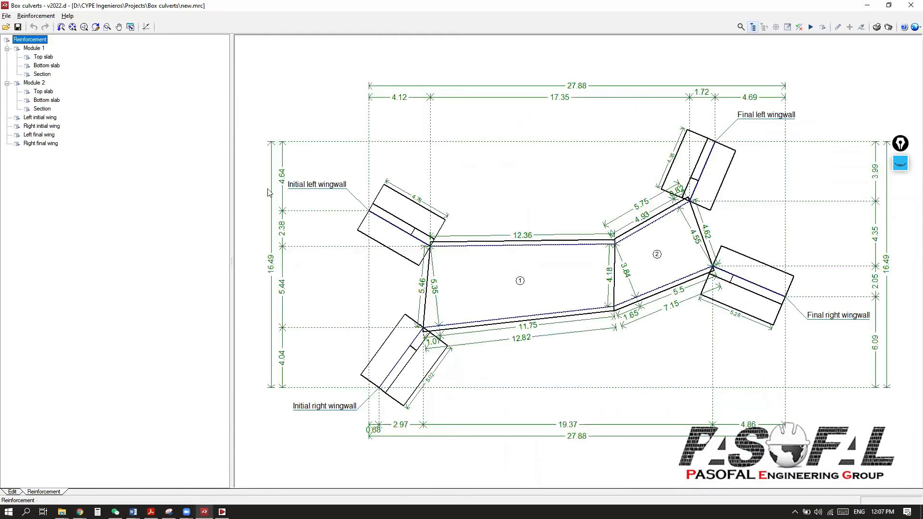
click(35, 84)
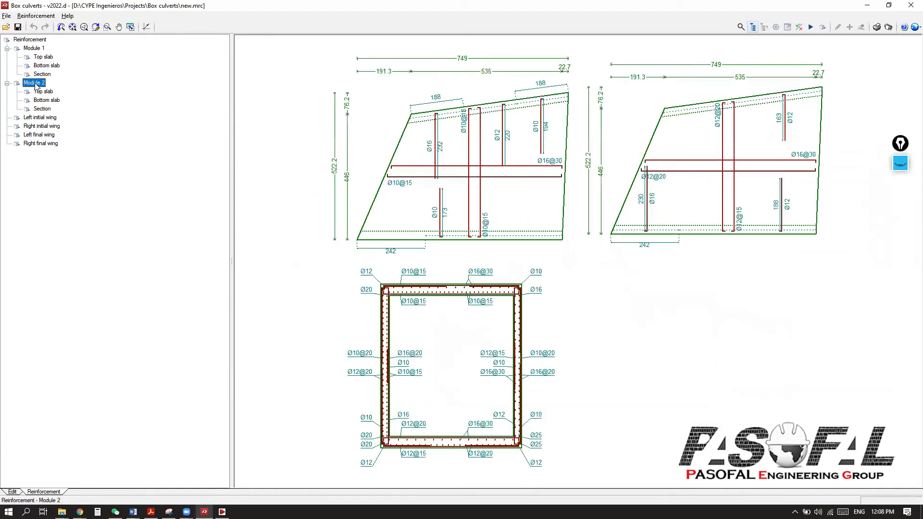
click(485, 186)
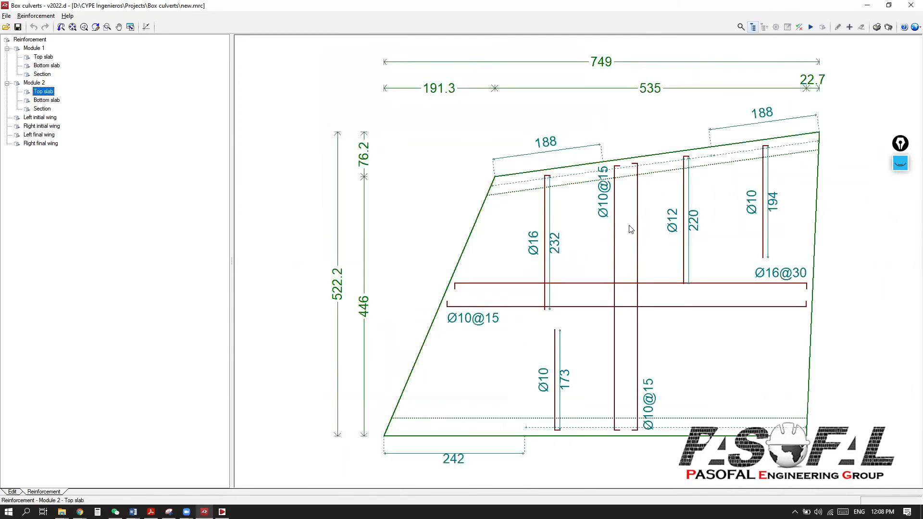
click(54, 100)
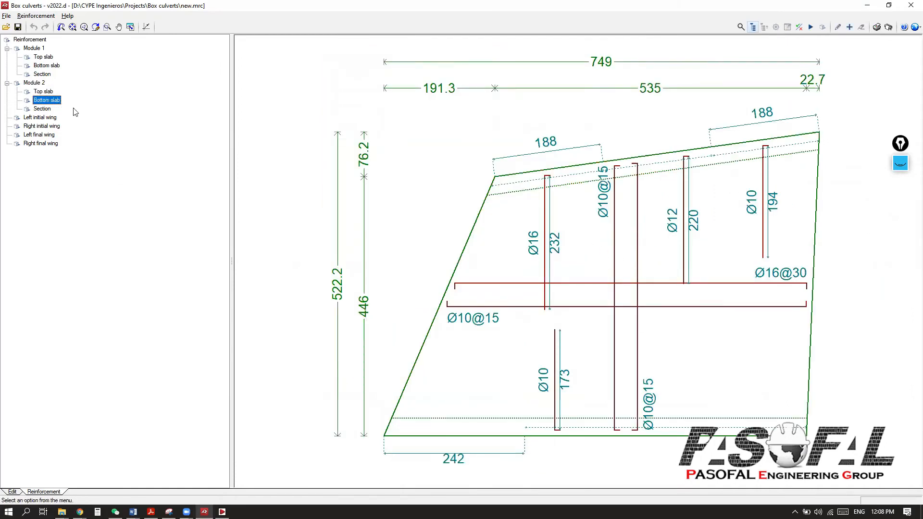
click(44, 109)
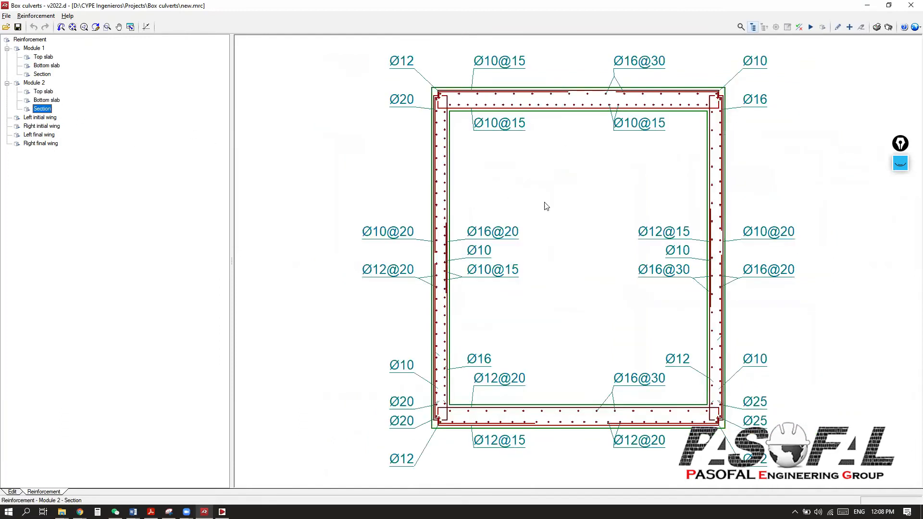
scroll(734, 227, up, 4)
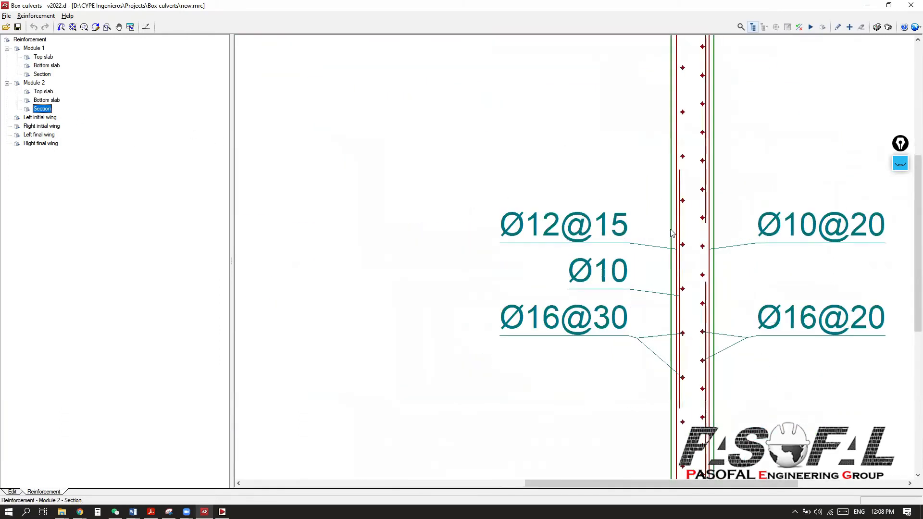
scroll(672, 233, down, 4)
- Compare the wing wall reinforcement of the left and right initial and final wings, rechecking the module 2 section
click(38, 118)
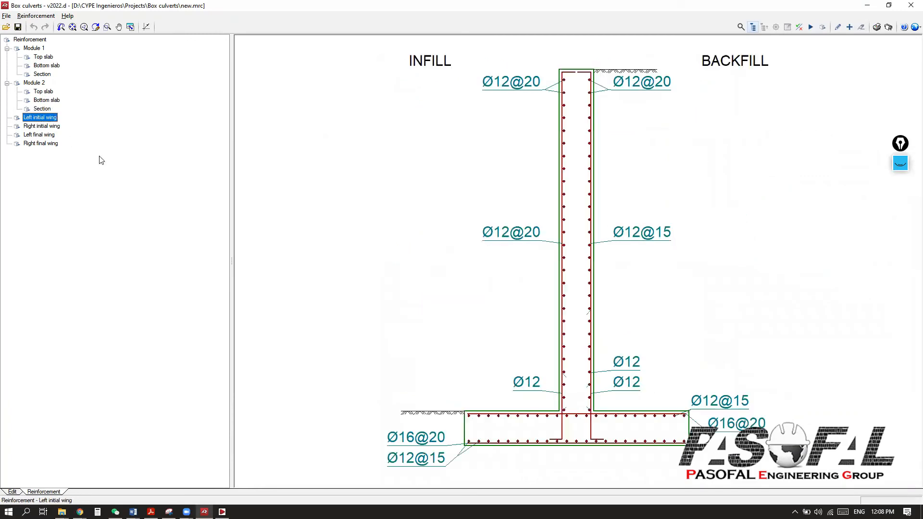
click(42, 108)
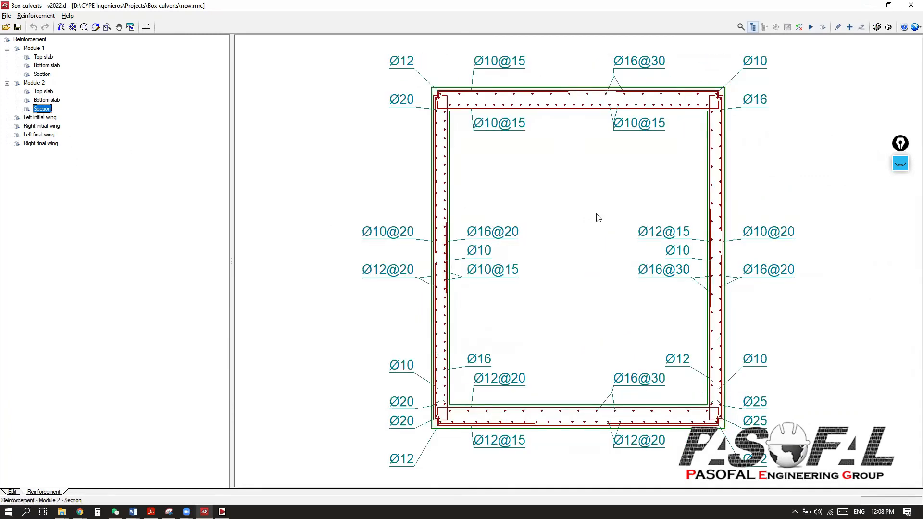
click(37, 118)
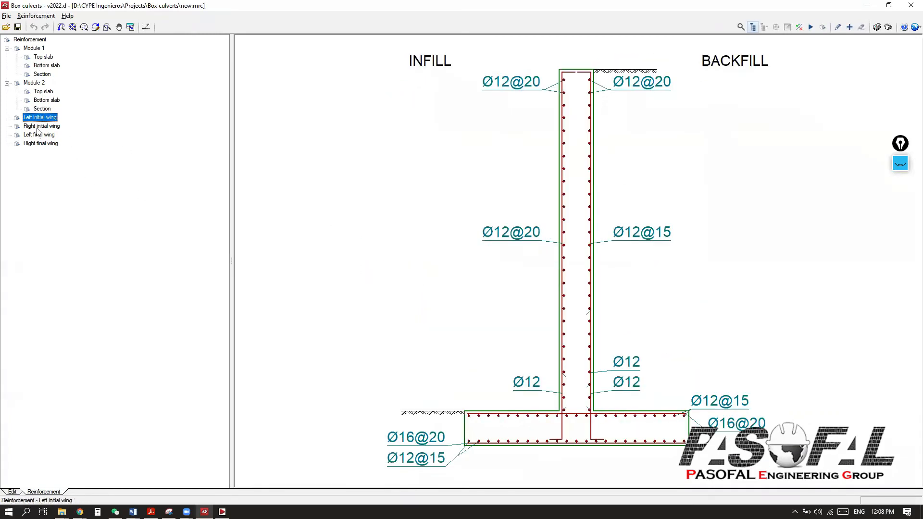
click(38, 127)
click(37, 136)
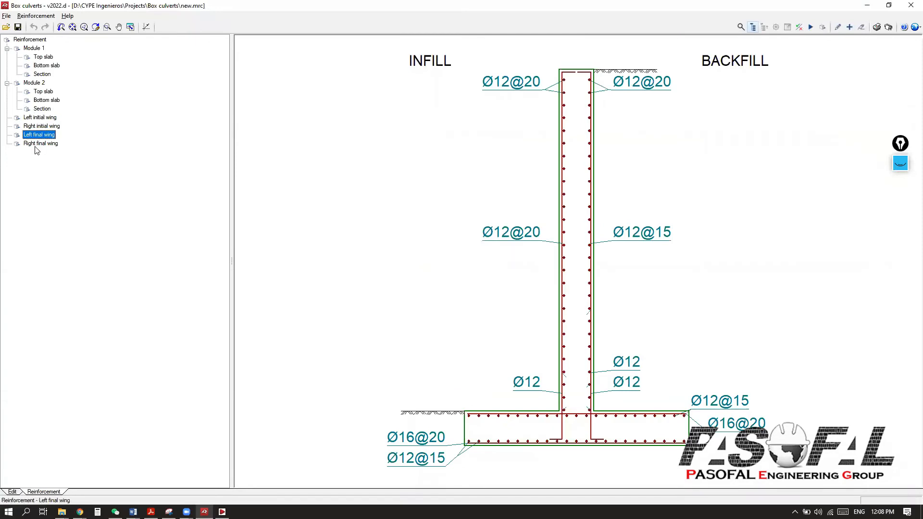
click(38, 144)
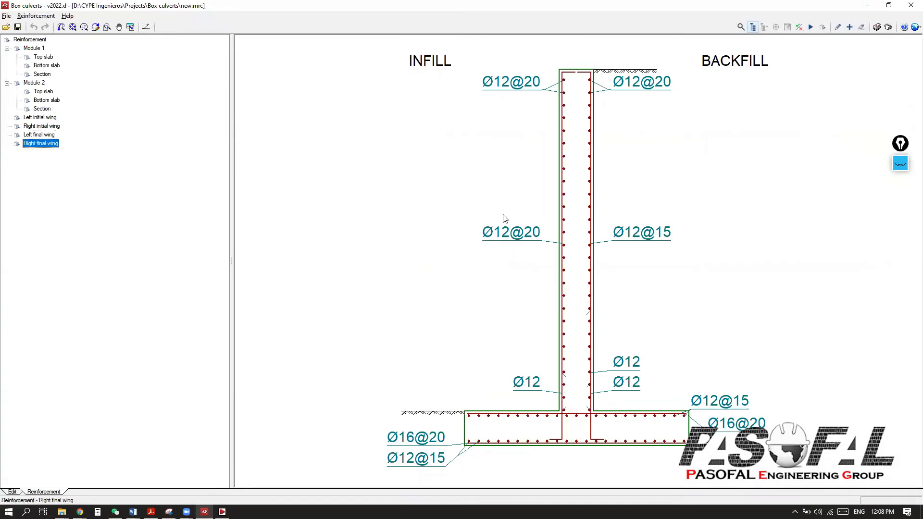
- Create a 1:100 DWG drawing set with every view, reinforcement and bar schedule included, and display all drawings in detail
click(889, 28)
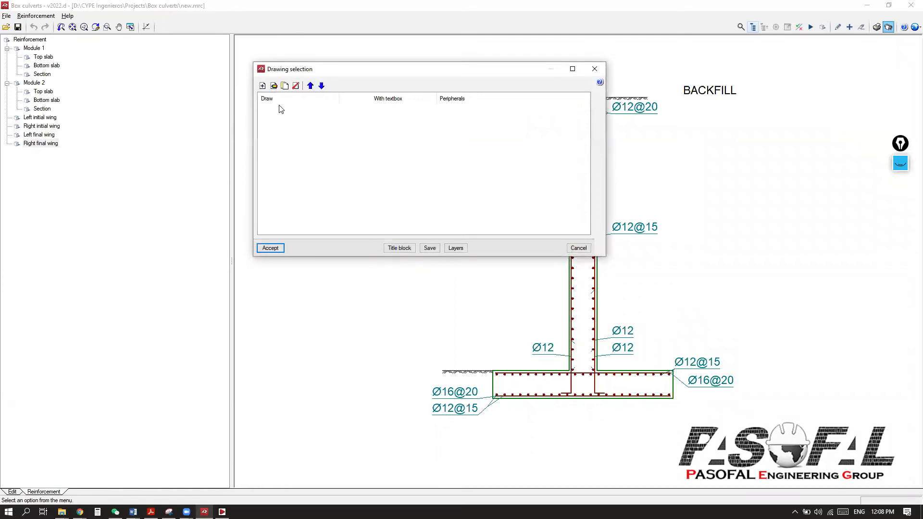
click(263, 86)
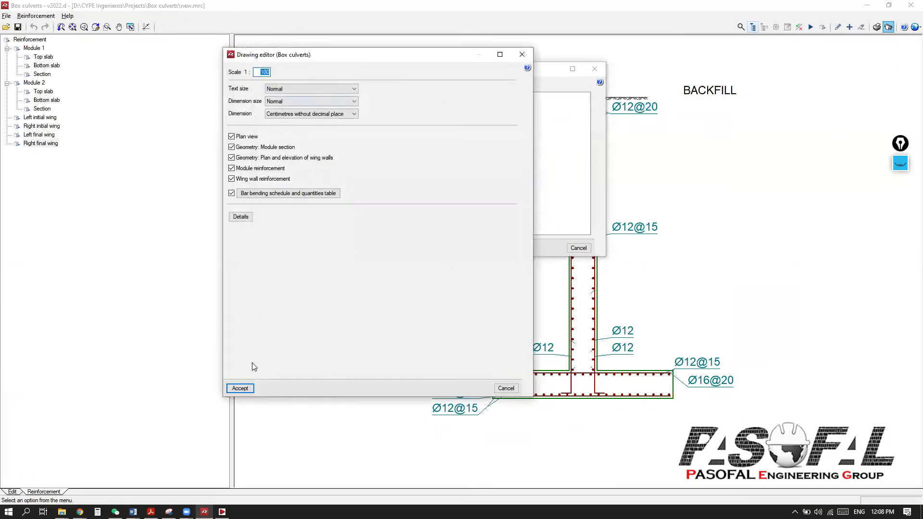
click(240, 388)
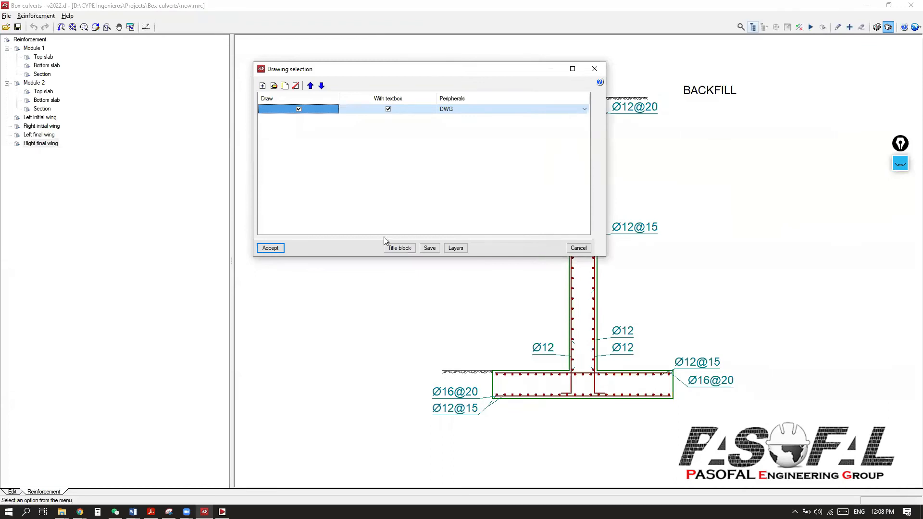
click(270, 247)
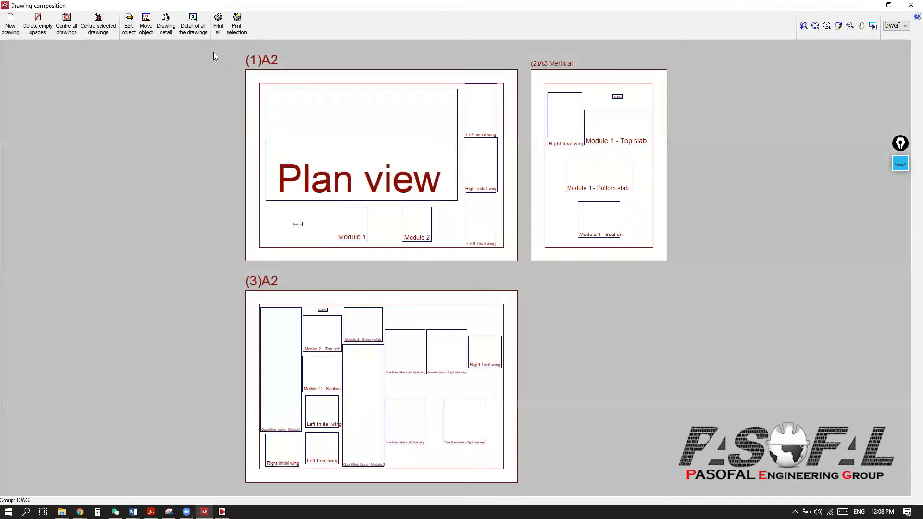
click(193, 24)
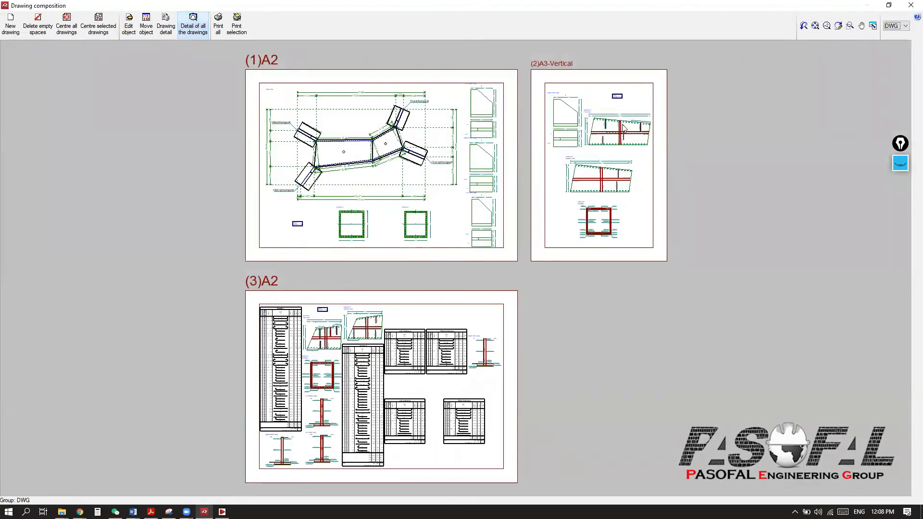
- Examine the composed sheets, from the plan view to the right final wing and module 1 top slab drawings
scroll(608, 120, up, 4)
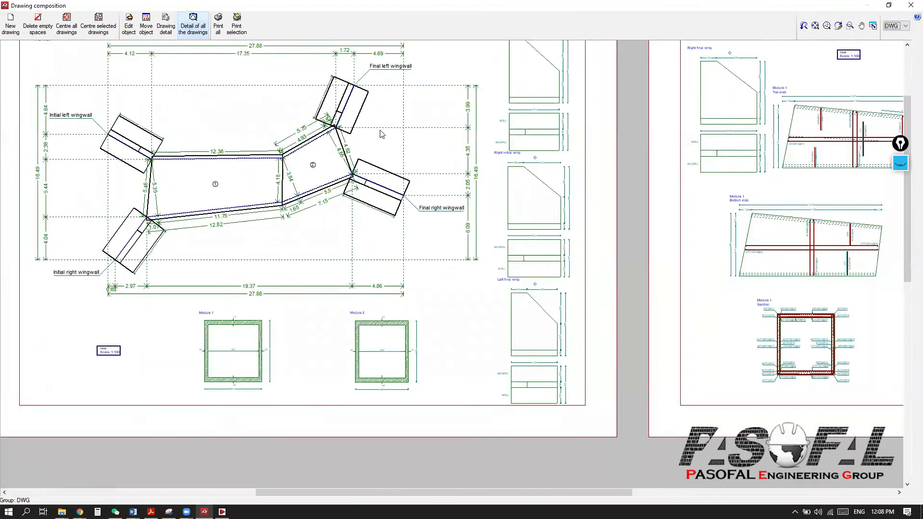
scroll(382, 133, up, 1)
scroll(364, 315, down, 1)
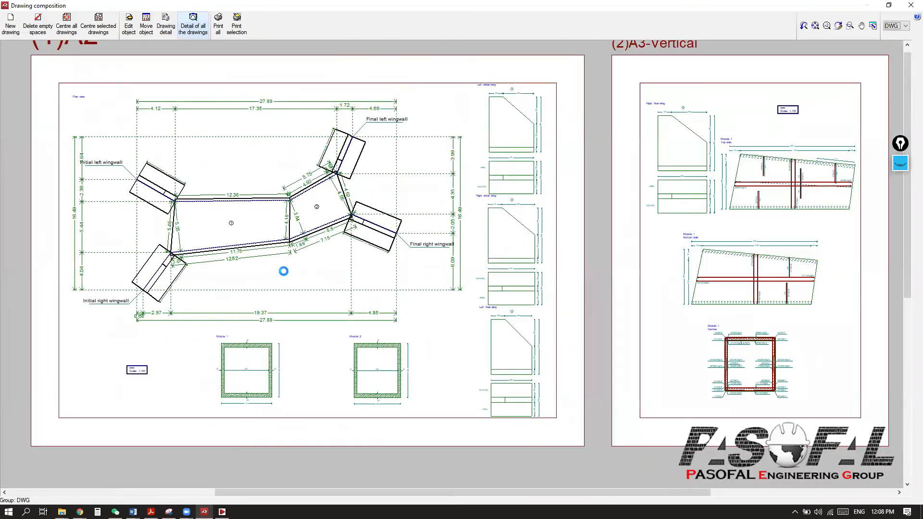
scroll(283, 268, down, 2)
scroll(675, 179, up, 5)
scroll(675, 179, up, 3)
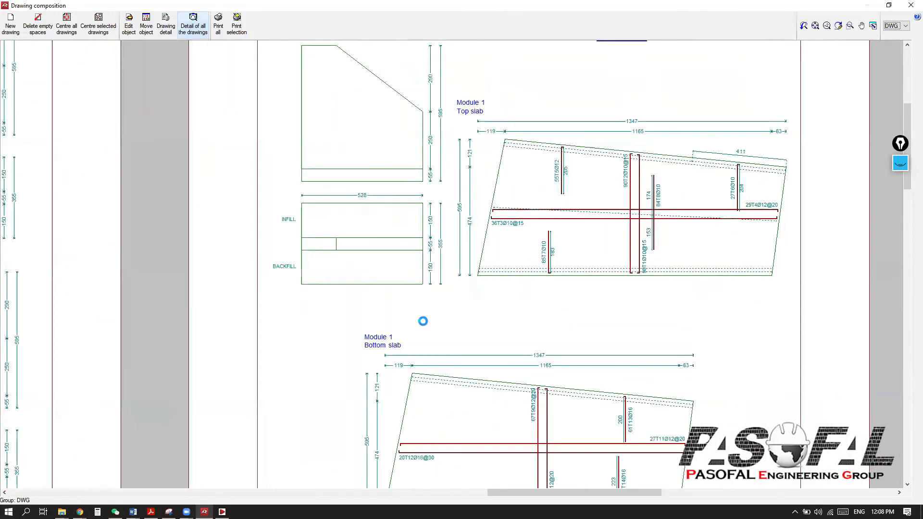
scroll(423, 321, down, 2)
scroll(470, 192, up, 3)
scroll(536, 214, up, 4)
scroll(295, 238, down, 2)
scroll(311, 237, up, 2)
scroll(356, 254, down, 2)
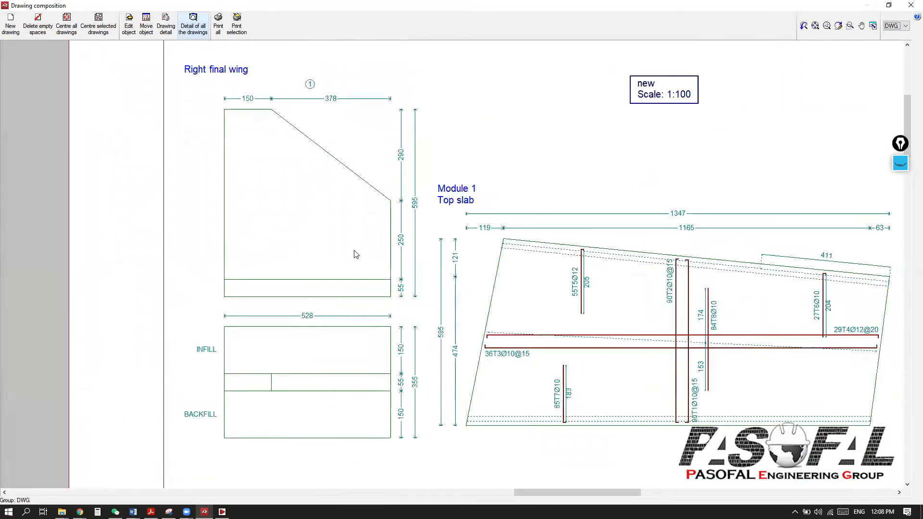
- Inspect the module 1 bottom slab and section drawings on the A3 sheet
middle_drag(447, 313, 291, 254)
middle_drag(474, 360, 539, 194)
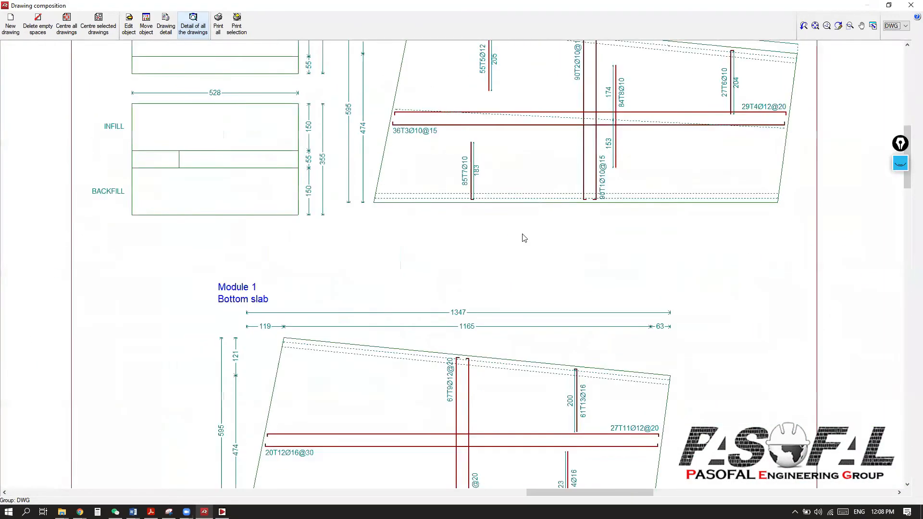
scroll(523, 234, down, 4)
middle_drag(502, 349, 567, 192)
scroll(549, 306, up, 4)
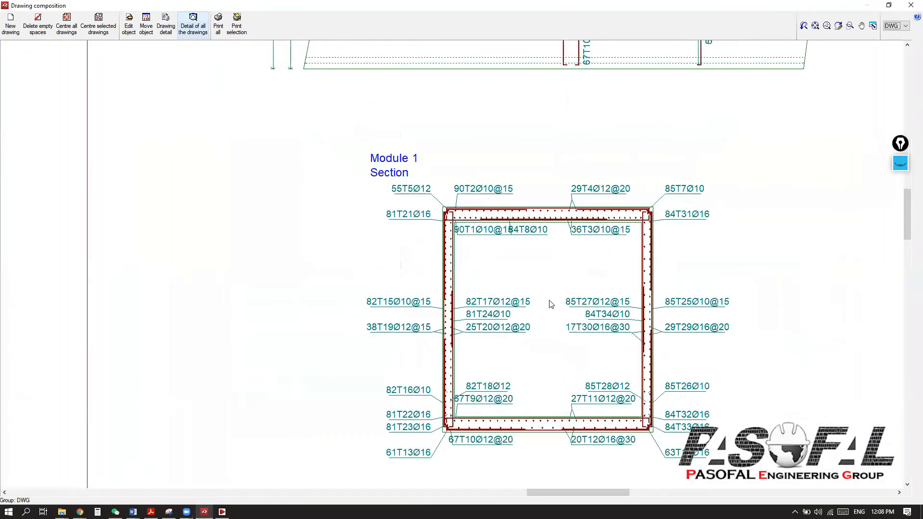
scroll(611, 270, down, 7)
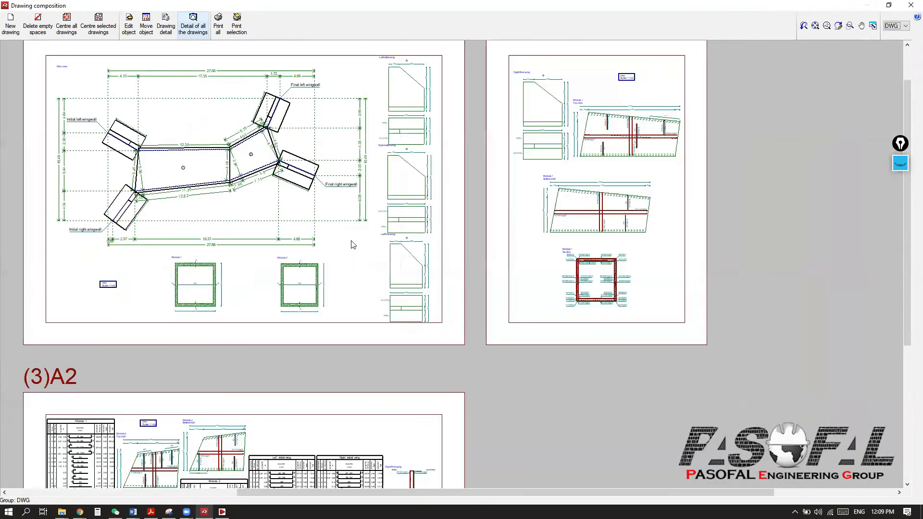
- Examine the plan view on the first A2 sheet, checking the culvert dimensions and the wingwall labels
middle_drag(231, 202, 329, 256)
scroll(291, 213, up, 7)
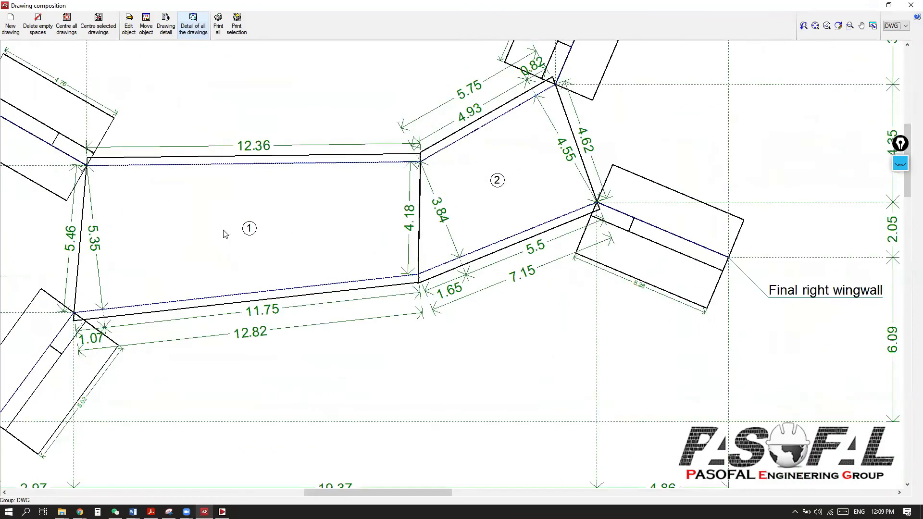
scroll(259, 238, down, 2)
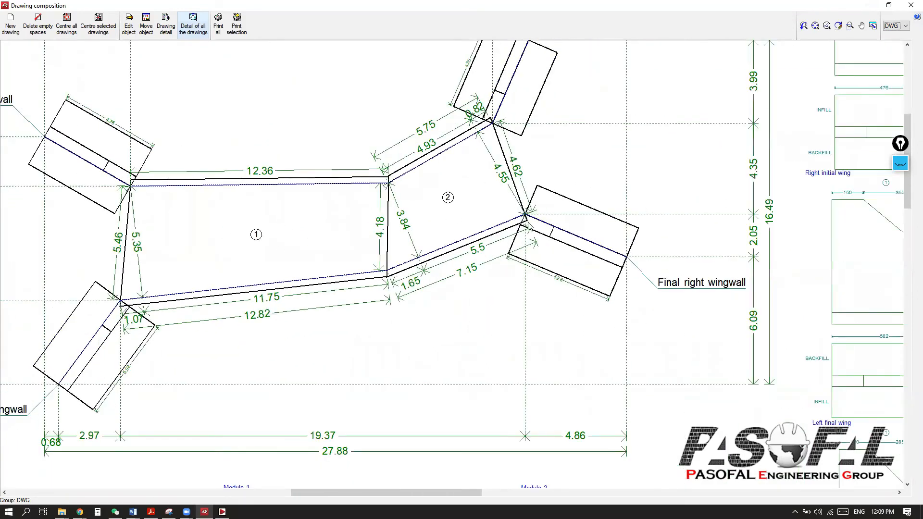
scroll(582, 226, down, 2)
scroll(625, 263, up, 4)
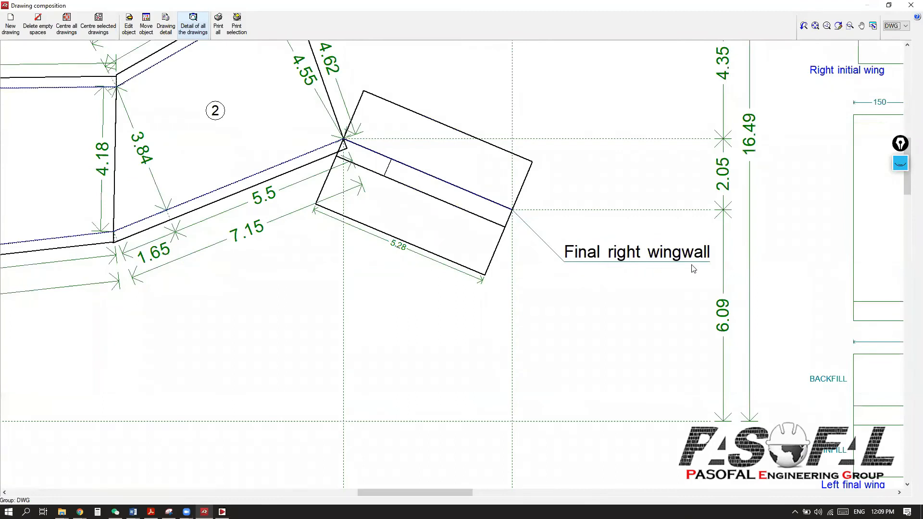
scroll(598, 313, down, 3)
scroll(540, 140, up, 3)
scroll(611, 145, down, 3)
scroll(284, 195, up, 4)
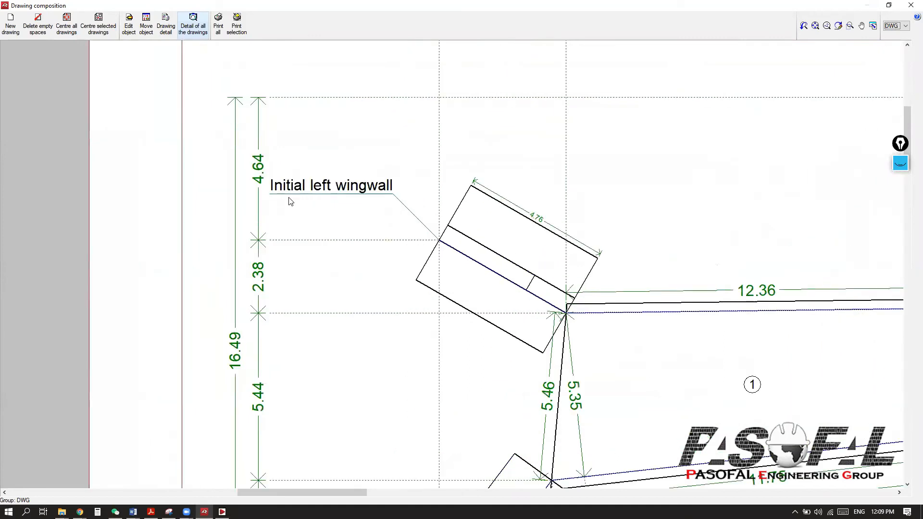
- Examine the initial wingwalls, the module 1 and 2 cross-sections and the left final wing on the first A2 sheet
scroll(337, 201, down, 3)
scroll(309, 428, up, 3)
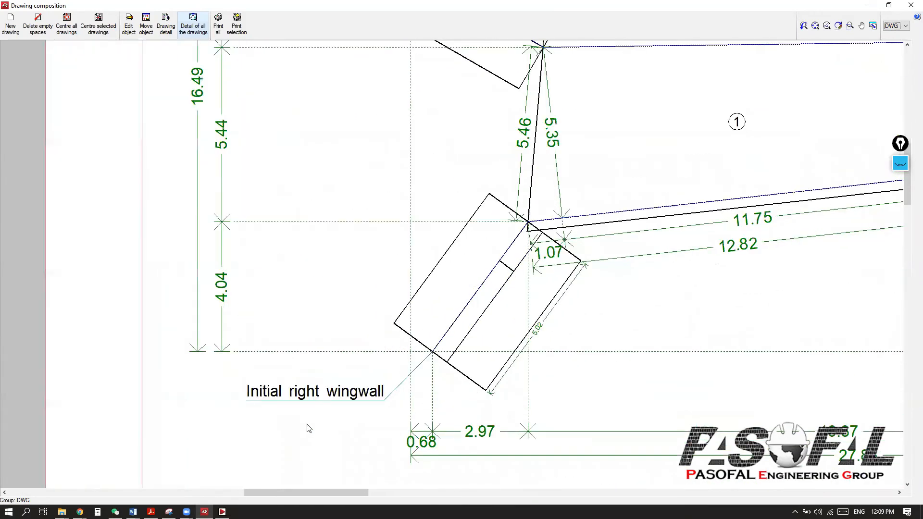
scroll(319, 252, down, 4)
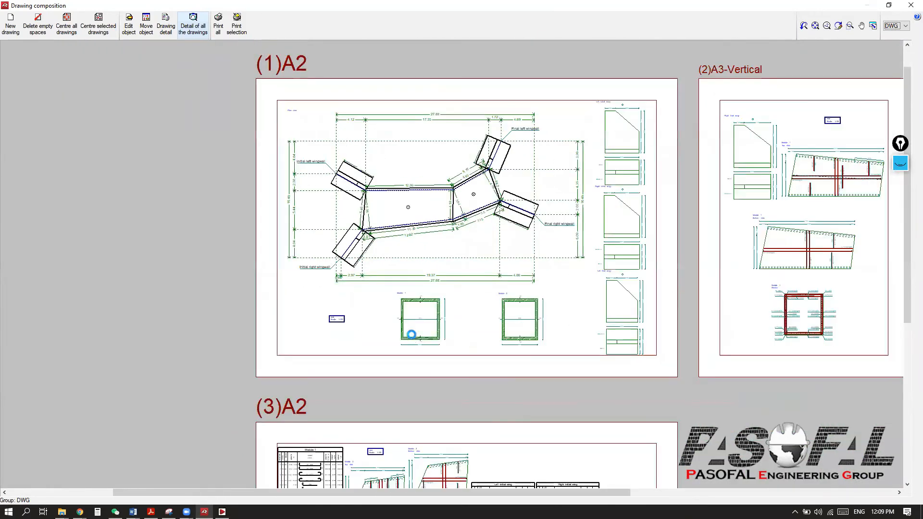
scroll(446, 321, up, 3)
scroll(443, 320, up, 3)
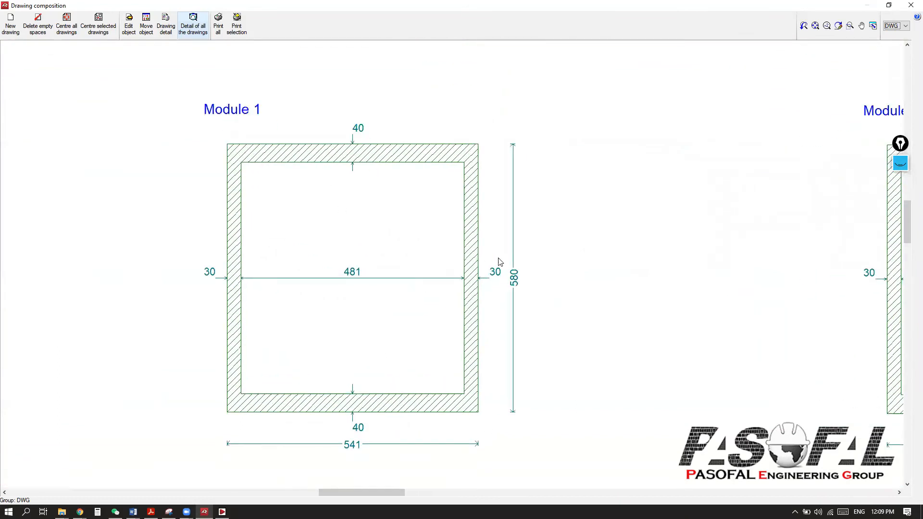
scroll(218, 316, down, 4)
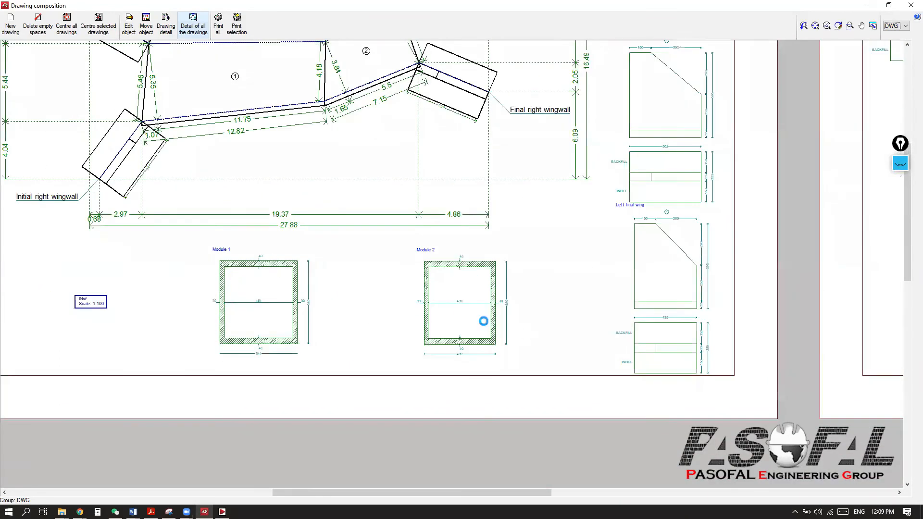
scroll(484, 321, up, 1)
scroll(367, 292, down, 2)
scroll(567, 241, up, 2)
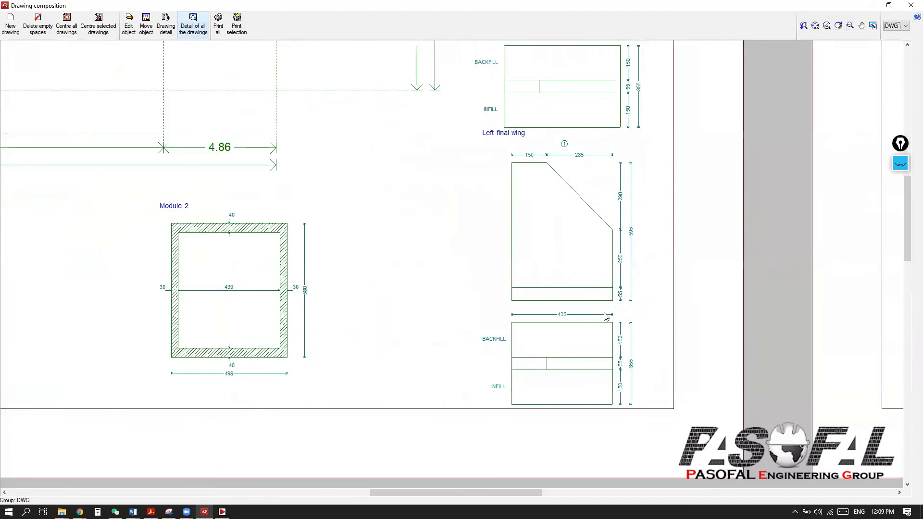
scroll(569, 228, down, 3)
scroll(569, 227, down, 5)
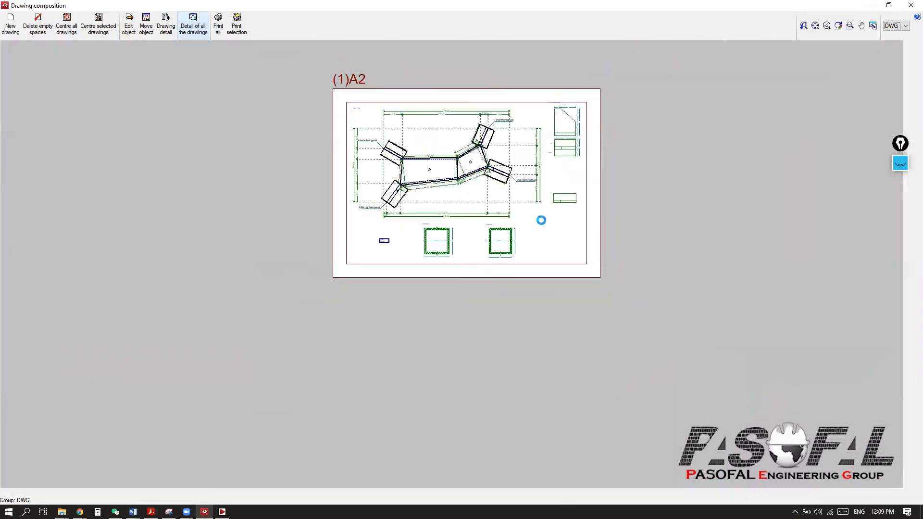
- Examine the third sheet's bar schedules, the module 2 slab and section reinforcement, and the wing sections
scroll(434, 404, up, 1)
scroll(433, 404, up, 2)
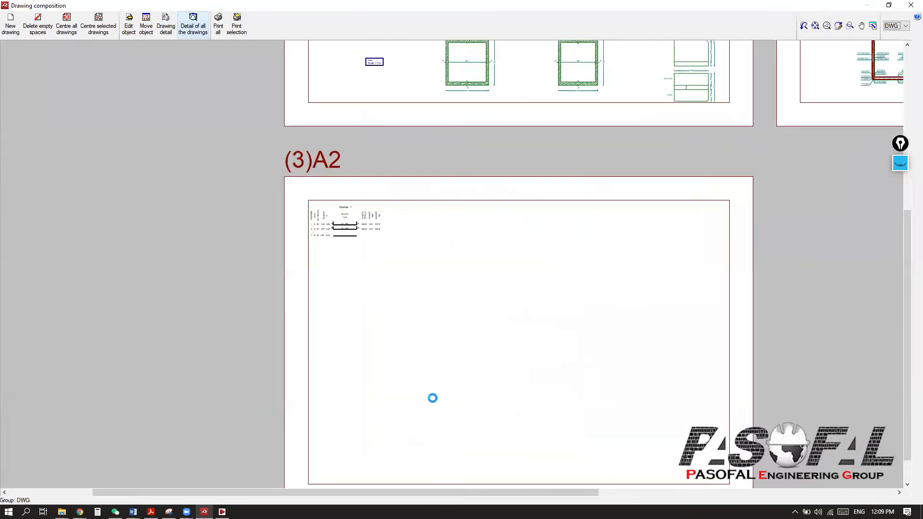
scroll(322, 233, up, 1)
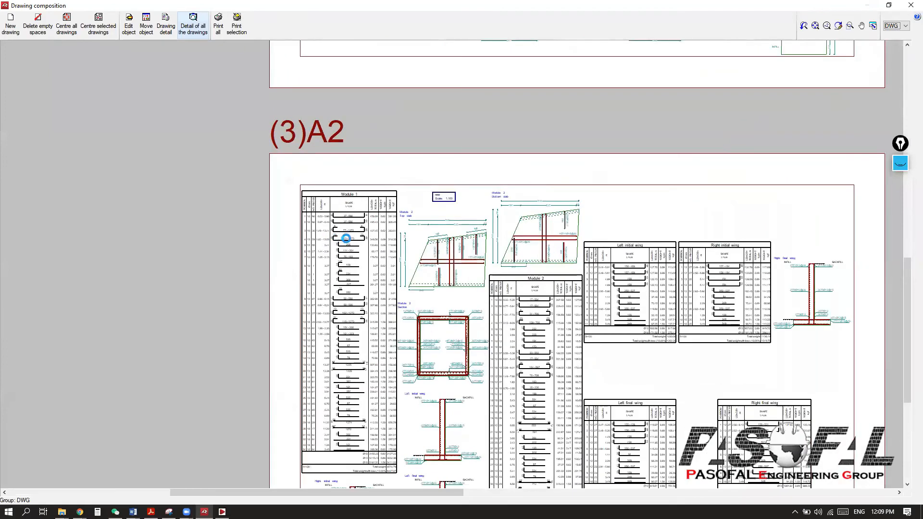
scroll(356, 244, up, 3)
scroll(364, 194, up, 2)
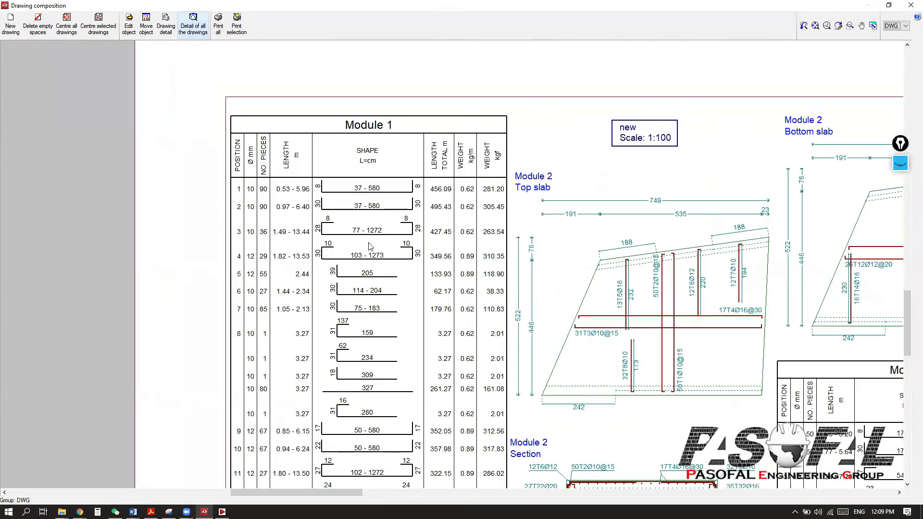
middle_drag(565, 334, 243, 272)
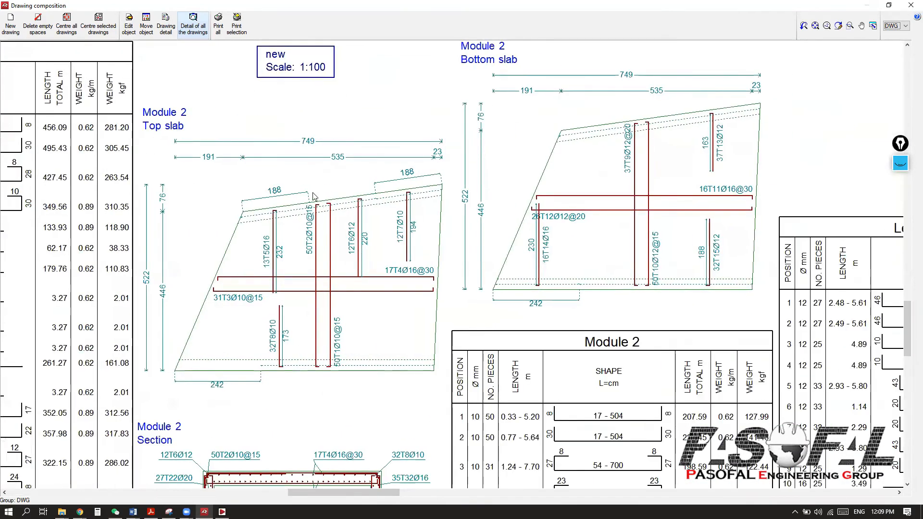
scroll(313, 193, down, 2)
middle_drag(479, 217, 387, 166)
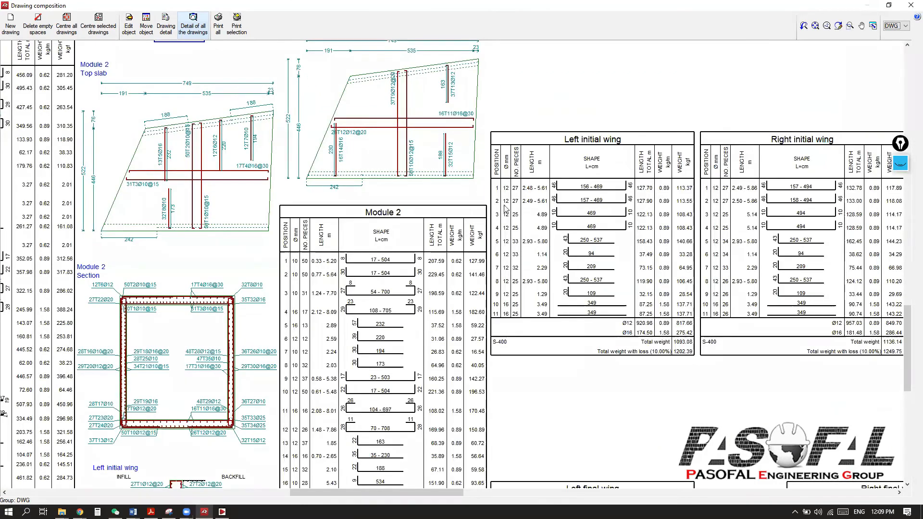
middle_drag(334, 362, 445, 225)
scroll(350, 236, down, 3)
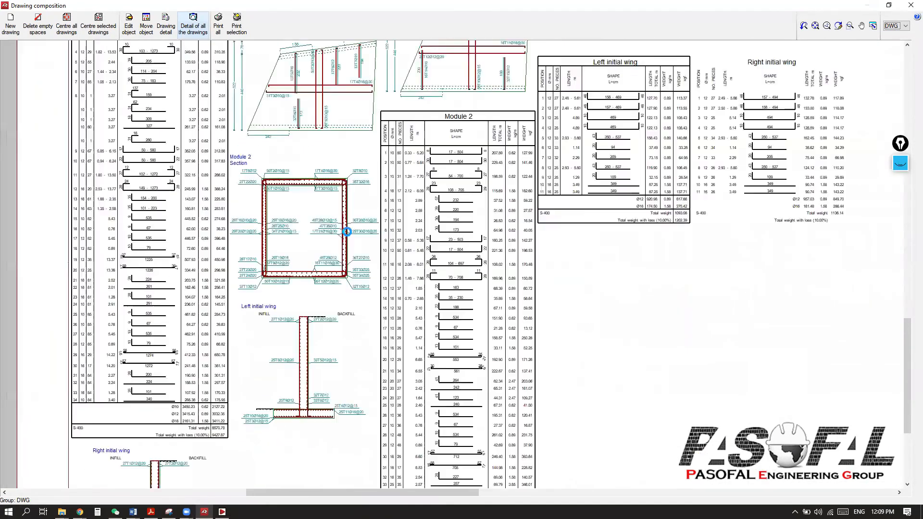
scroll(324, 388, up, 3)
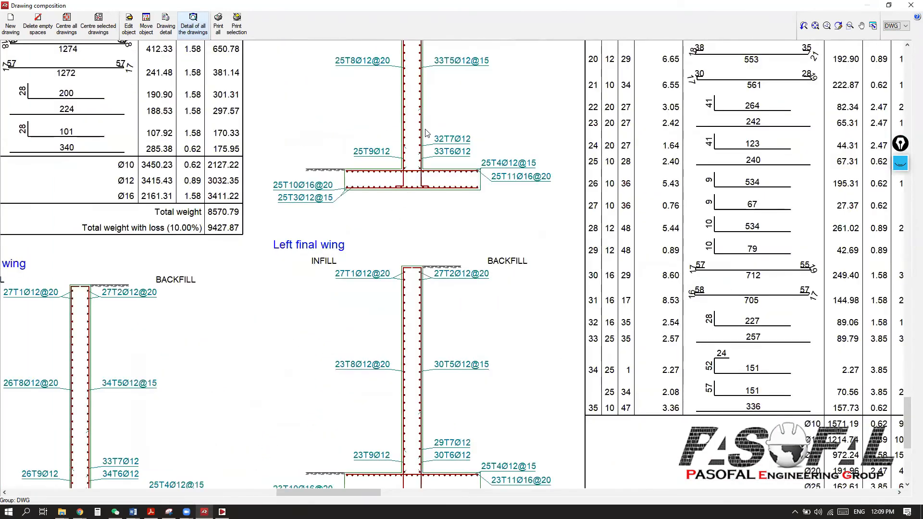
scroll(426, 295, up, 2)
middle_drag(439, 148, 450, 381)
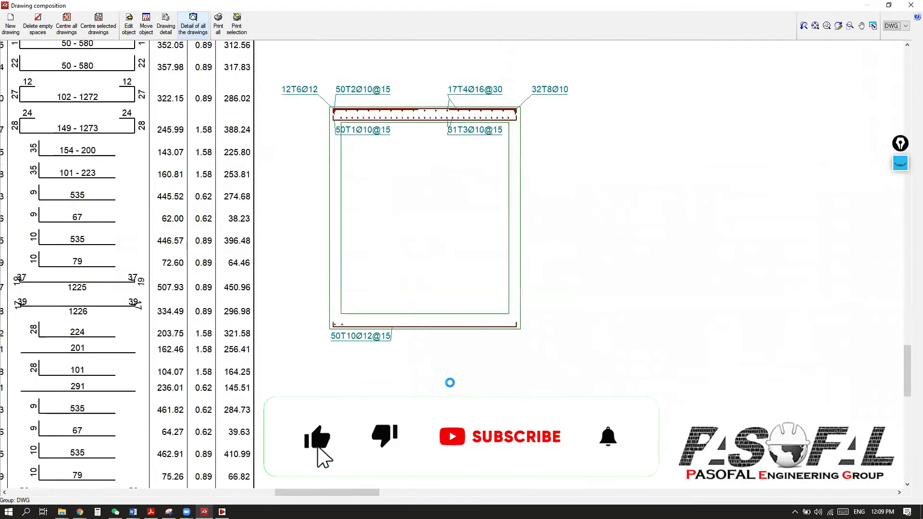
scroll(414, 241, down, 5)
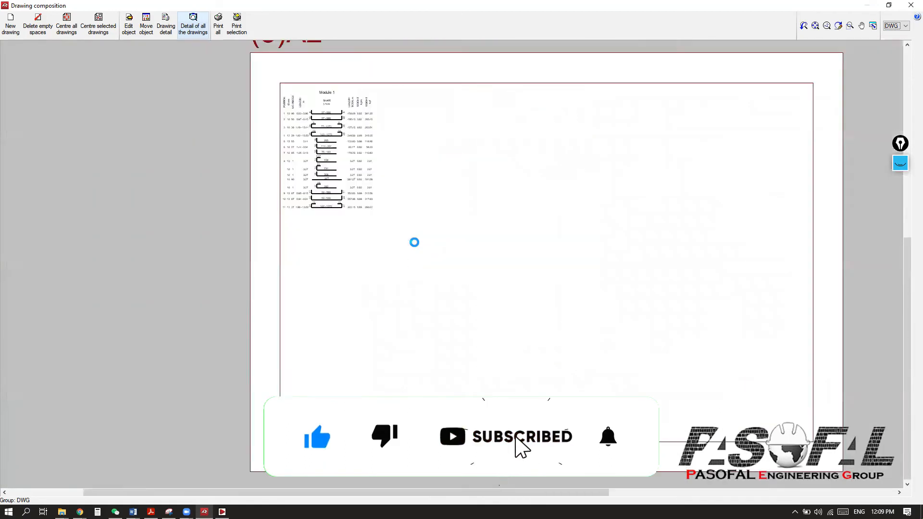
- Review the output directory and file naming for printing all the drawings, and leave without exporting
click(219, 30)
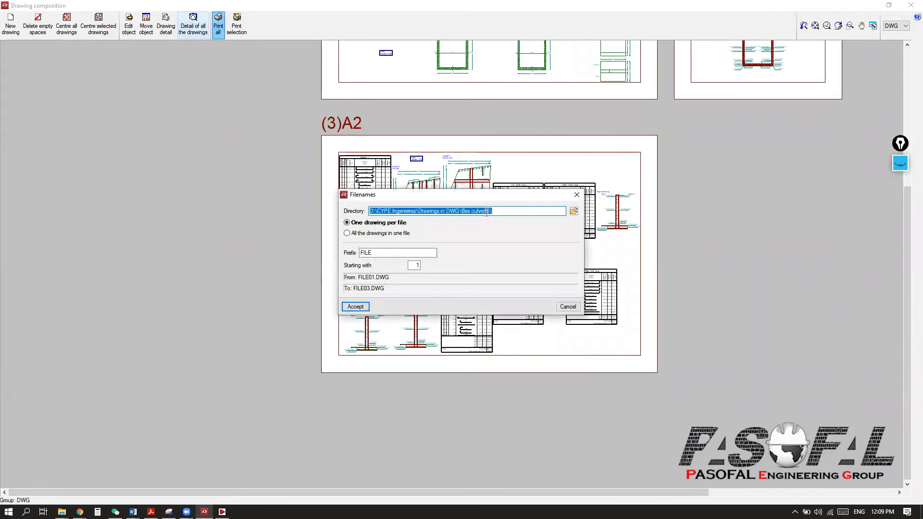
drag(485, 199, 401, 183)
click(411, 199)
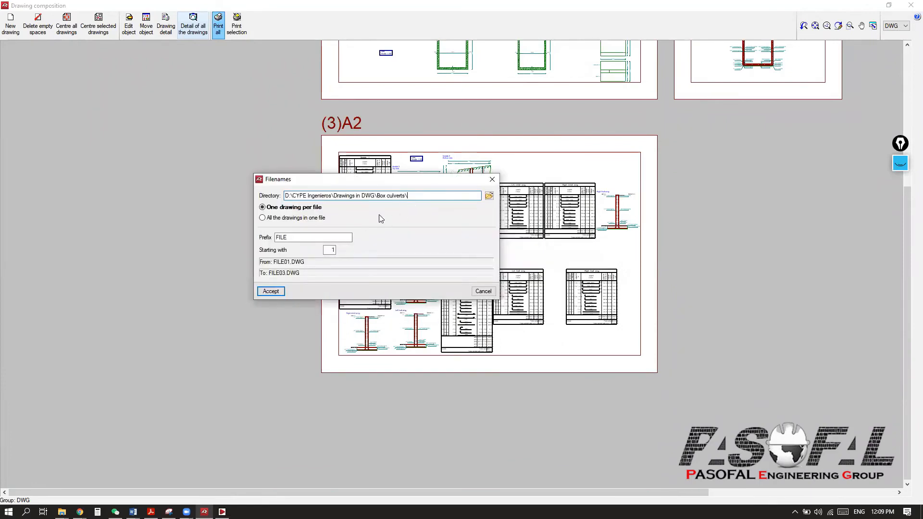
click(303, 266)
click(492, 180)
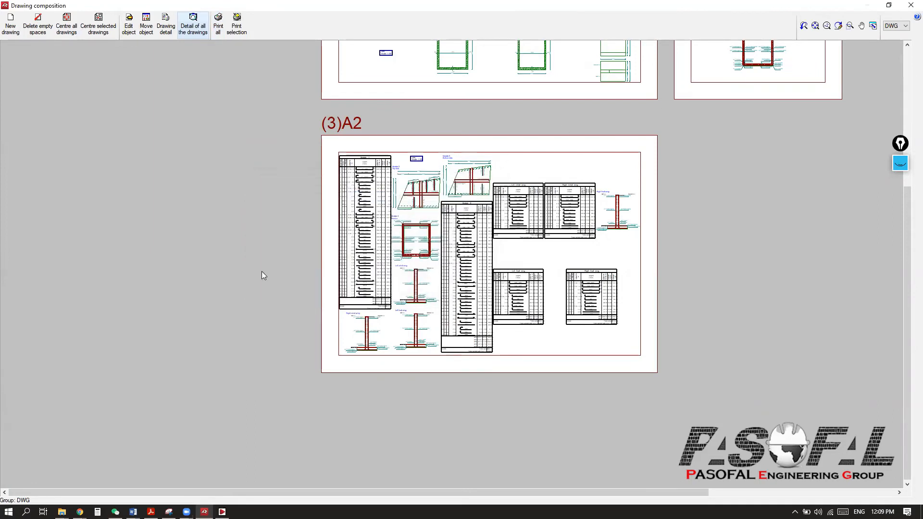
- Close the drawing composition and the drawing selection, and return to the culvert's editable plan
scroll(289, 296, down, 3)
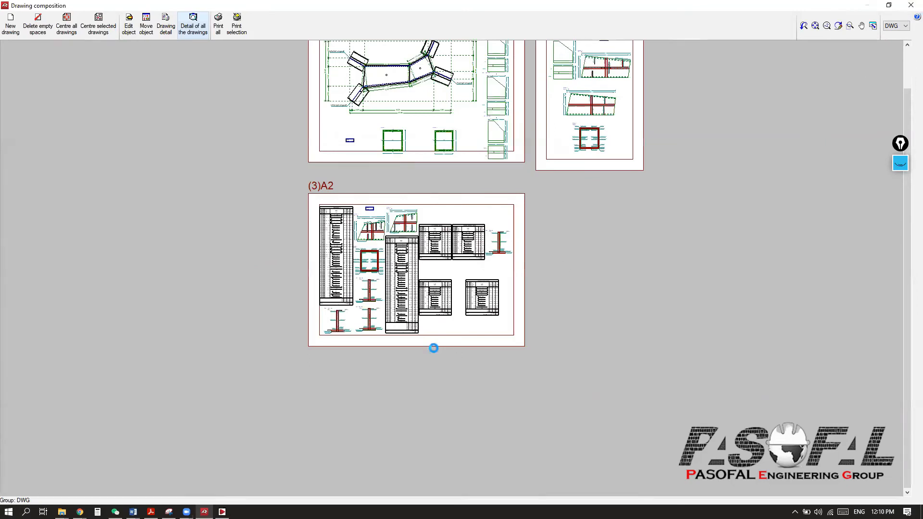
scroll(433, 348, down, 1)
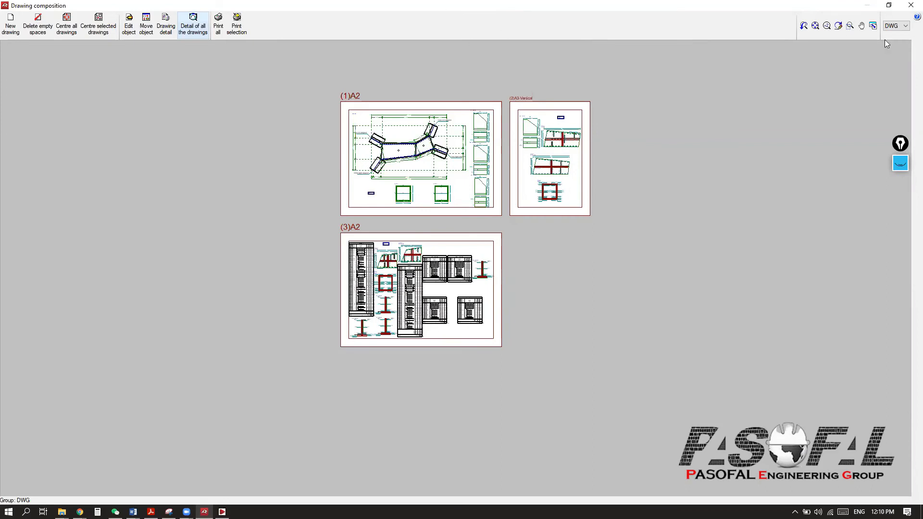
click(911, 6)
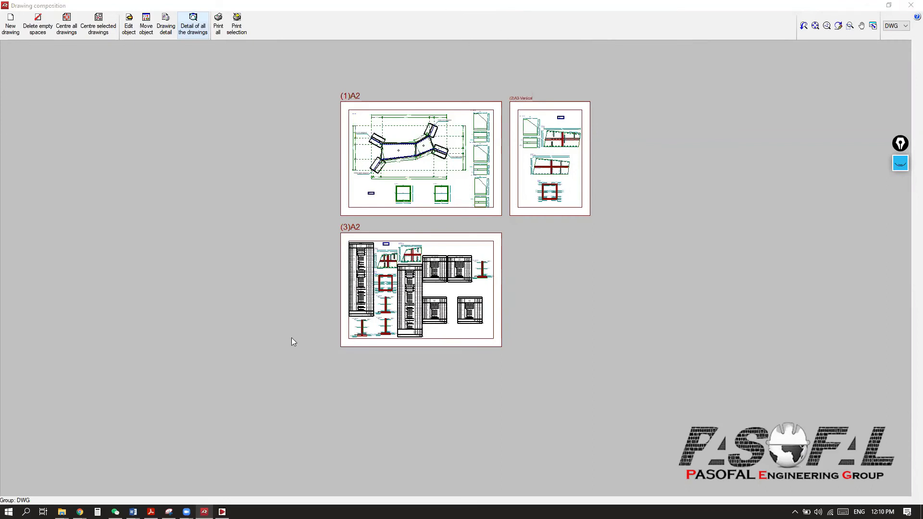
click(911, 6)
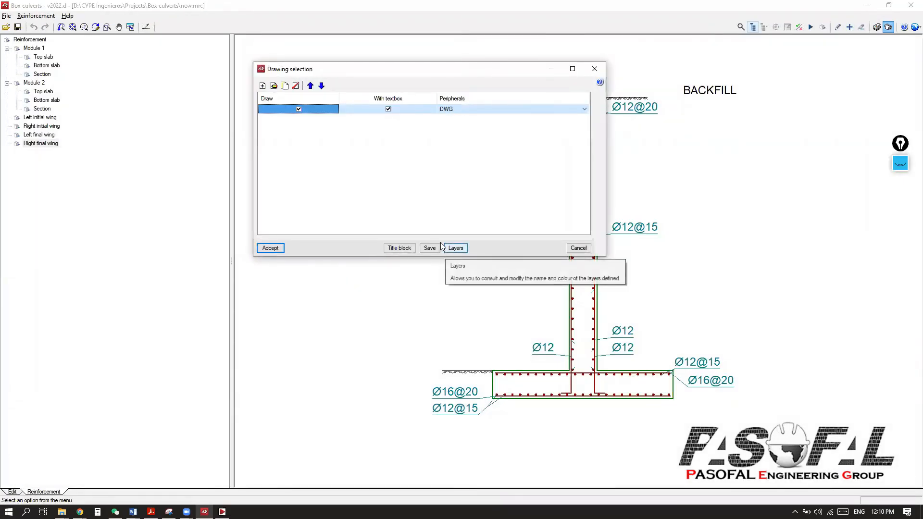
click(595, 68)
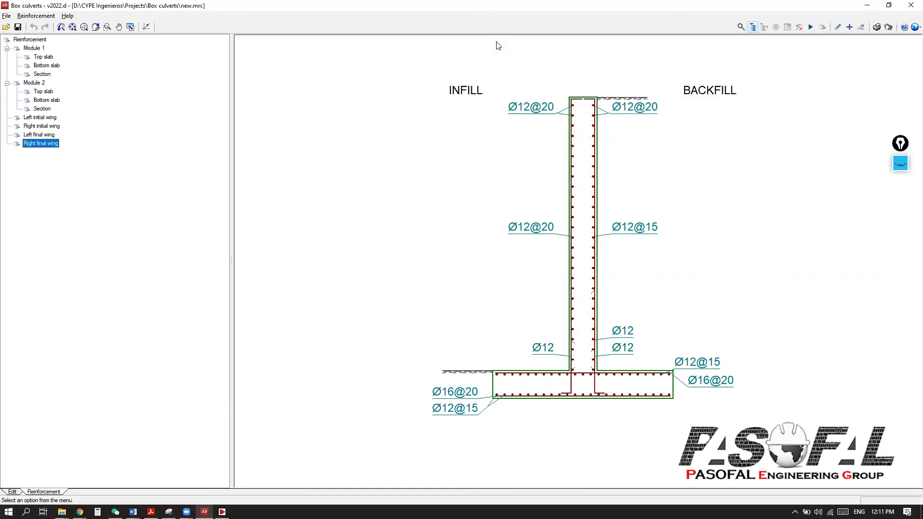
click(12, 492)
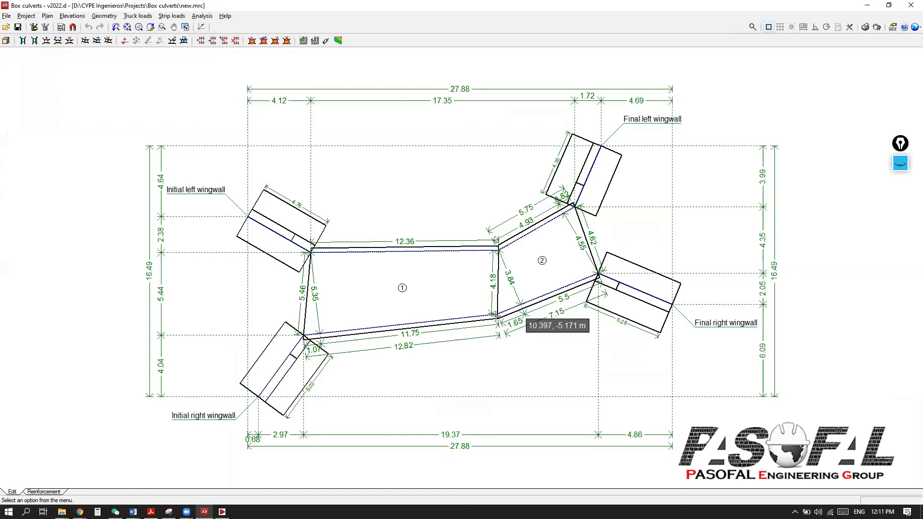
scroll(551, 336, down, 1)
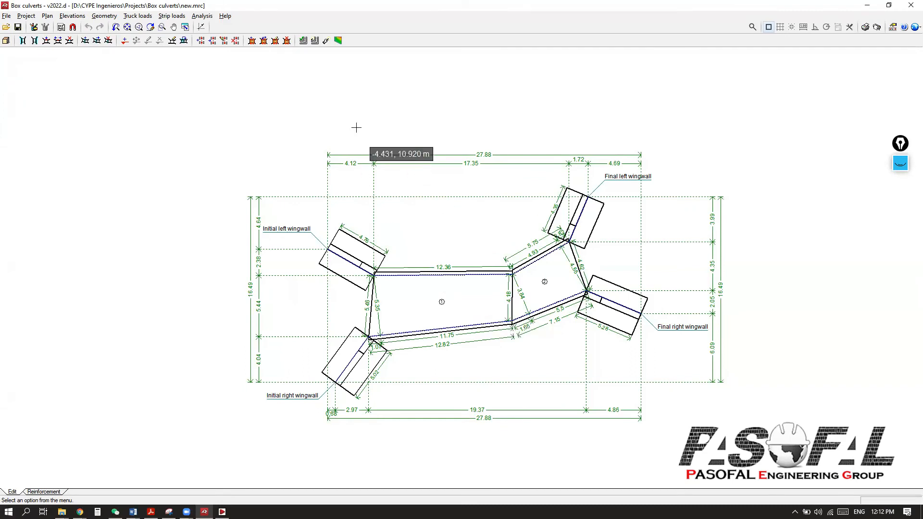
- Open the forces results of the analysis and view the culvert's deformed shape under self weight
click(202, 16)
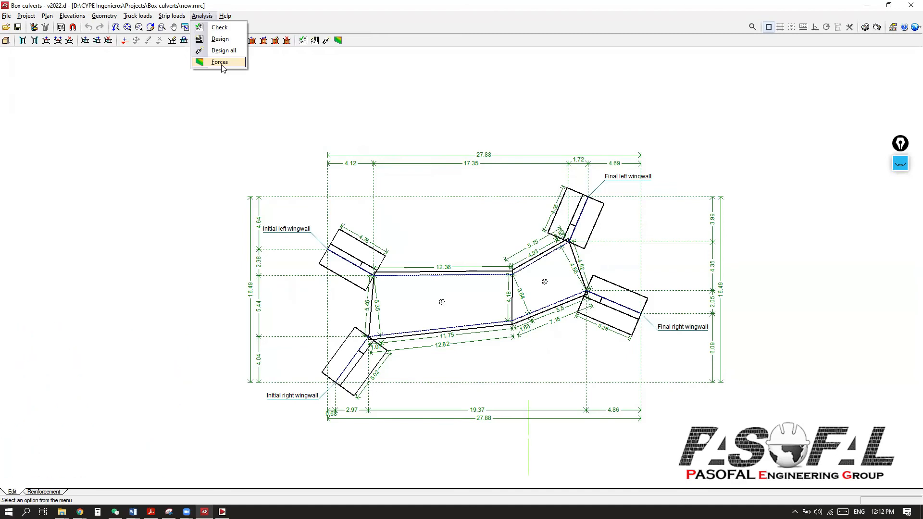
click(217, 63)
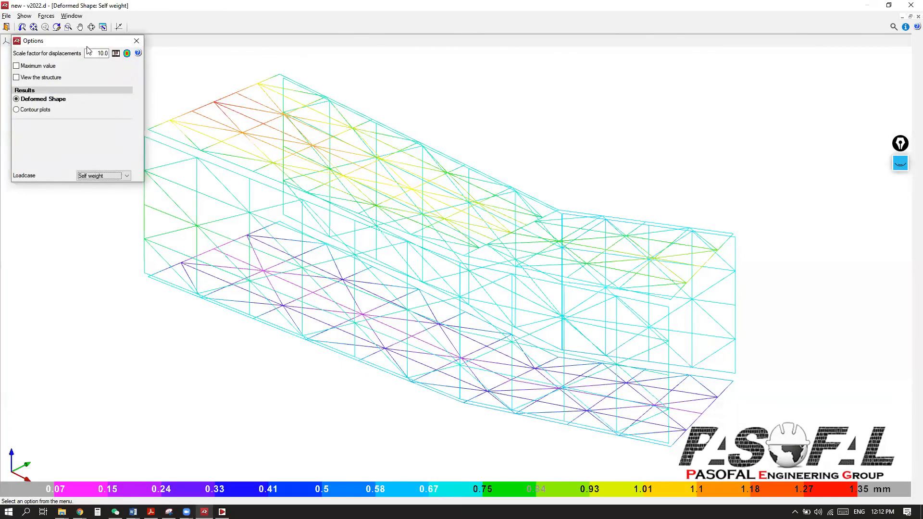
scroll(271, 261, down, 8)
scroll(419, 264, up, 3)
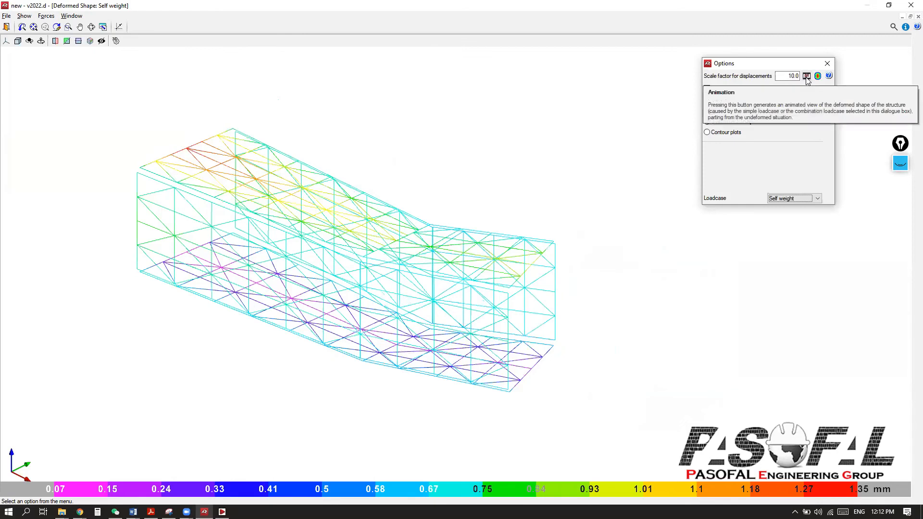
- Compare the deformed shape with the overlaid structure from another angle, and hide the structure again
click(707, 101)
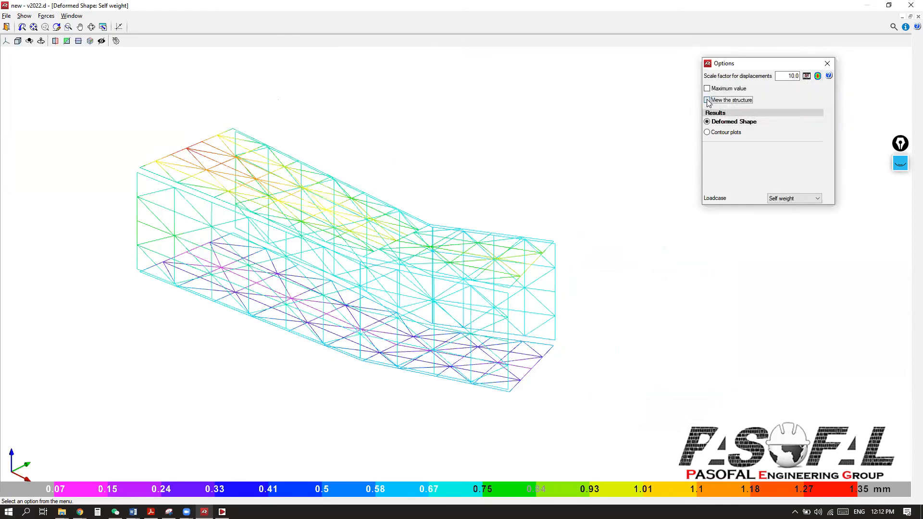
scroll(522, 267, down, 1)
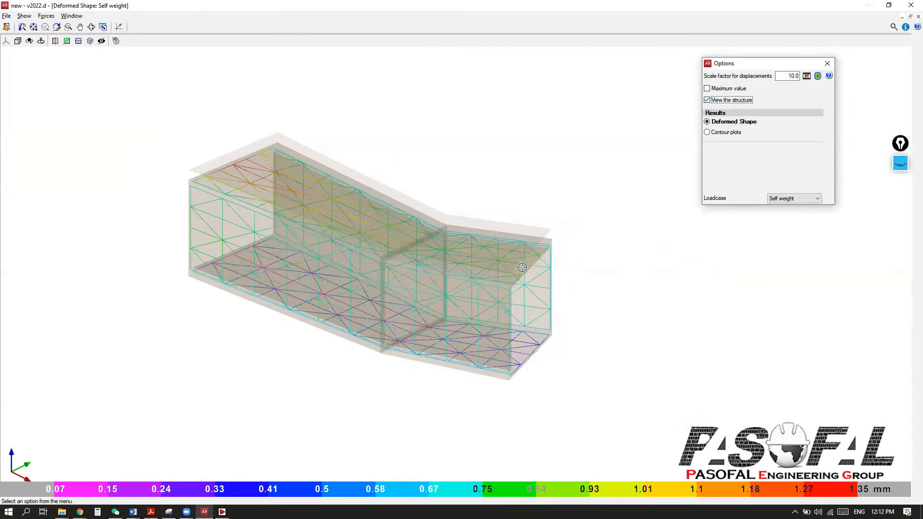
drag(481, 340, 457, 324)
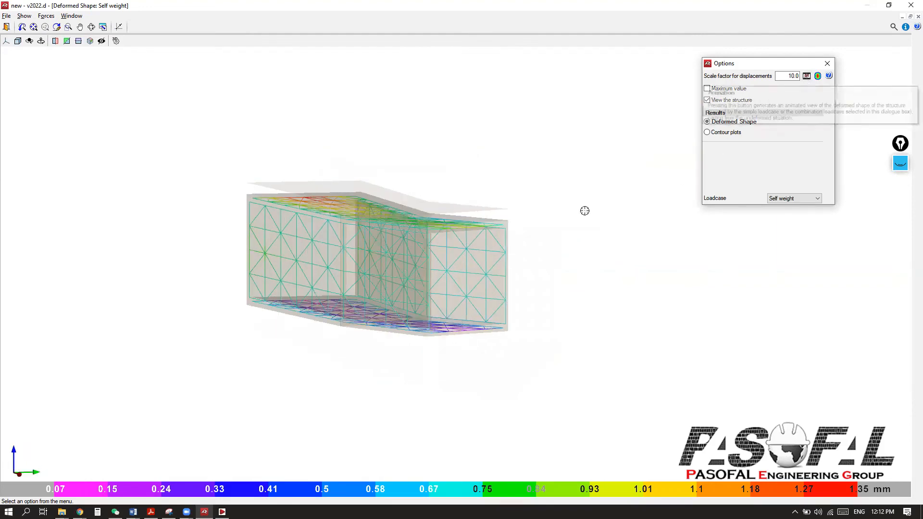
scroll(361, 230, up, 3)
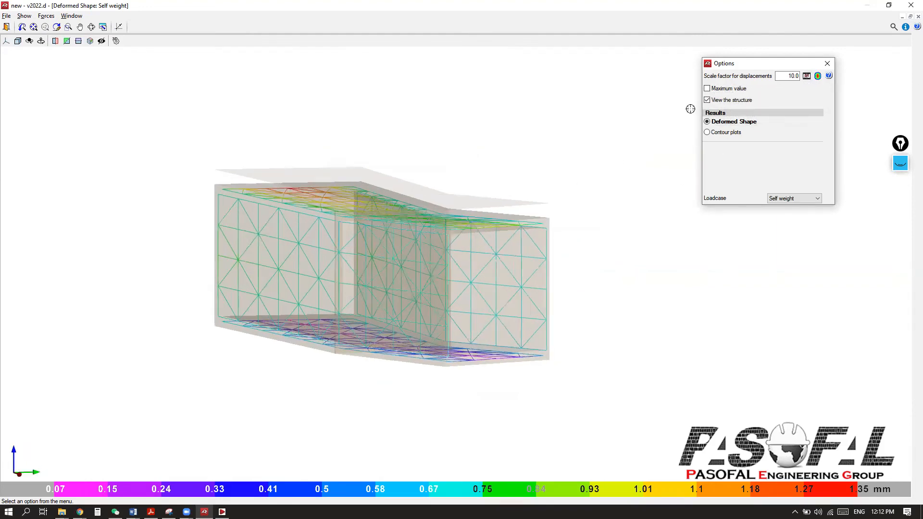
click(707, 101)
drag(456, 224, 464, 243)
- View the self-weight total displacements as contour plots with a displacement scale factor of 10
drag(783, 77, 812, 75)
text(100)
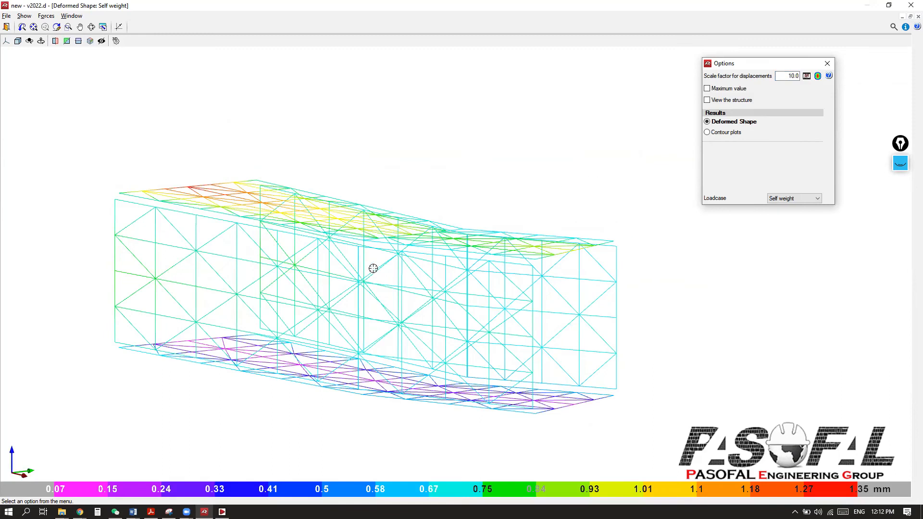
scroll(377, 257, down, 2)
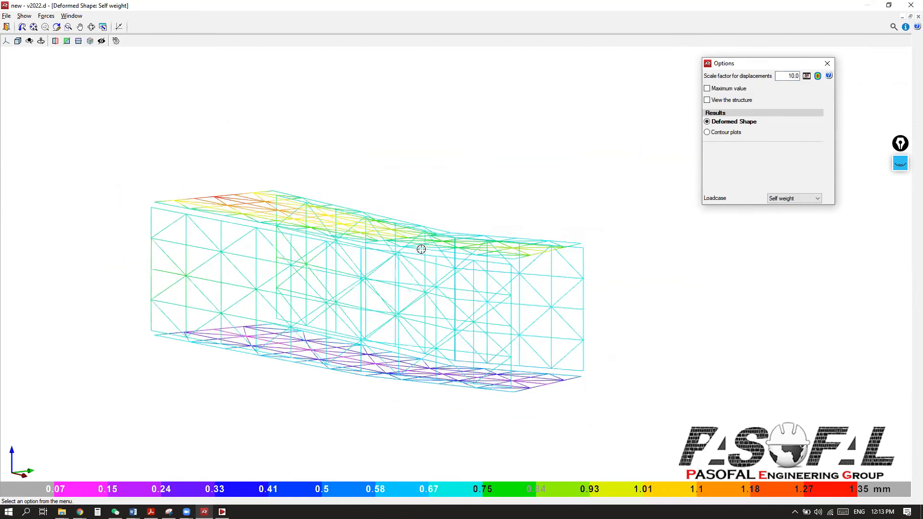
click(714, 134)
scroll(461, 264, up, 2)
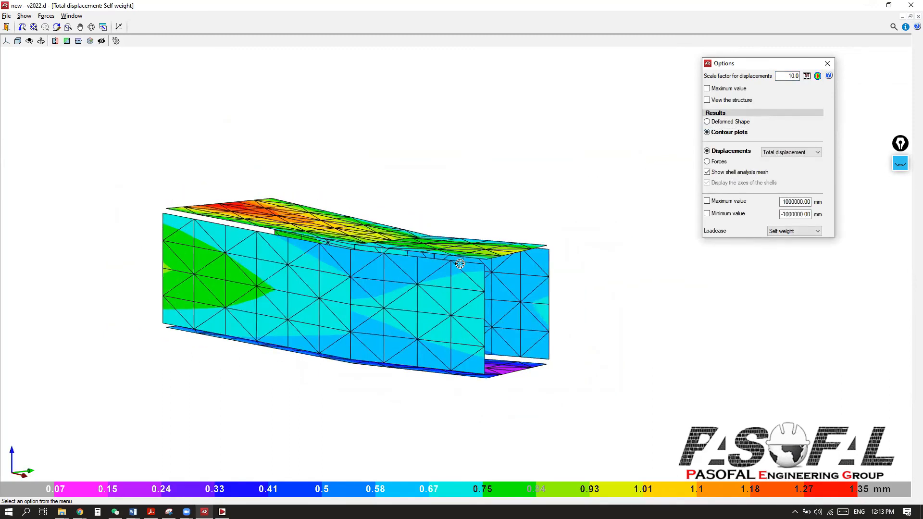
- Compare the self-weight contour plots of Displacement X, Displacement Y and Displacement Z on the culvert from a higher angle
drag(433, 263, 535, 231)
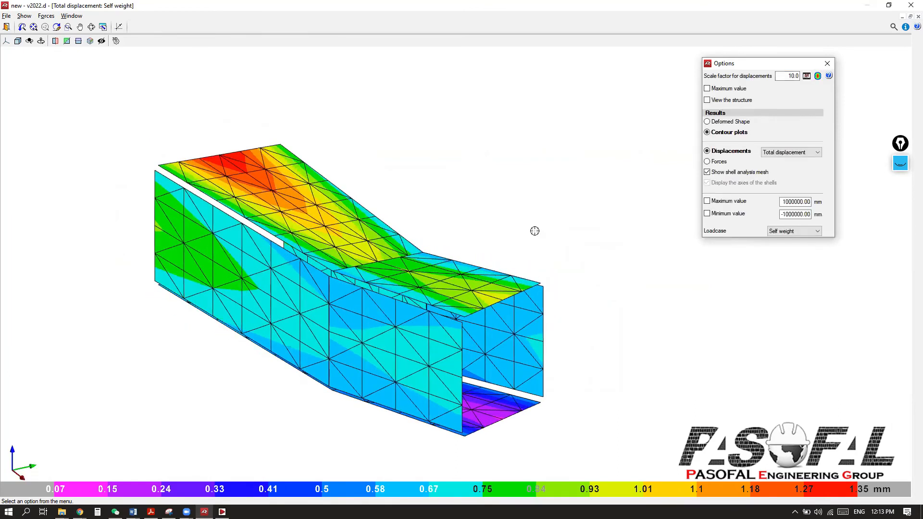
click(811, 153)
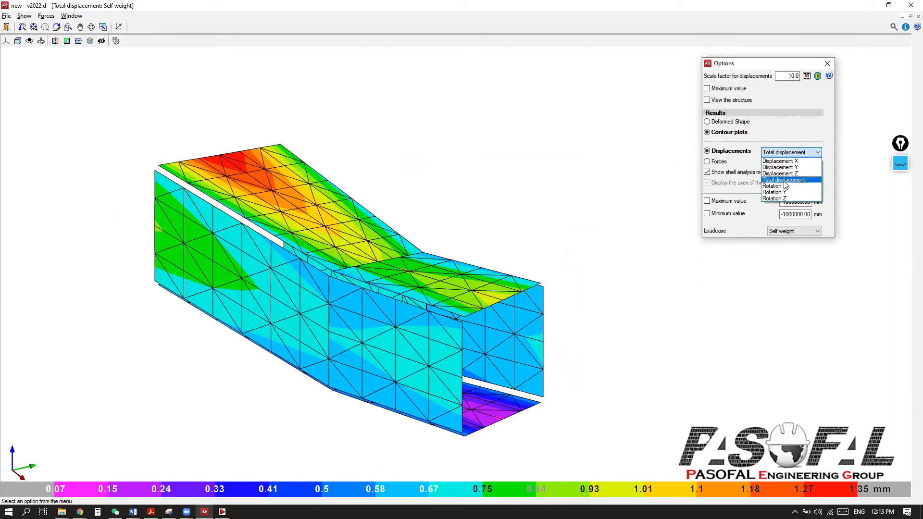
click(779, 161)
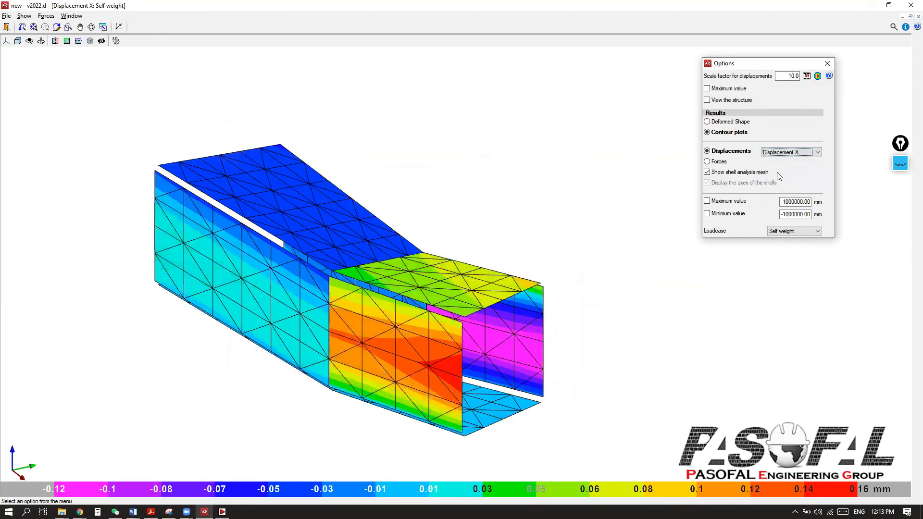
click(783, 153)
click(779, 167)
click(782, 153)
click(775, 174)
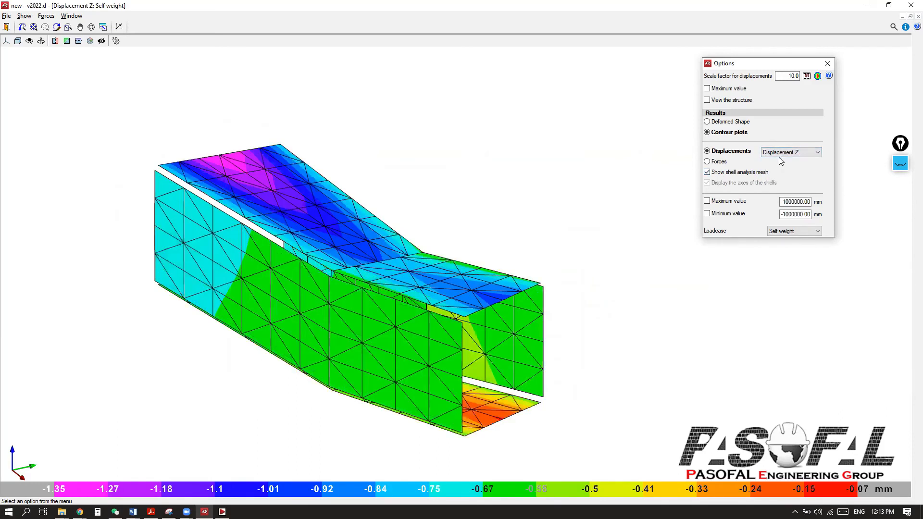
- Examine the self-weight Rotation X contour plot and return to the Displacement X plot
click(783, 153)
click(774, 186)
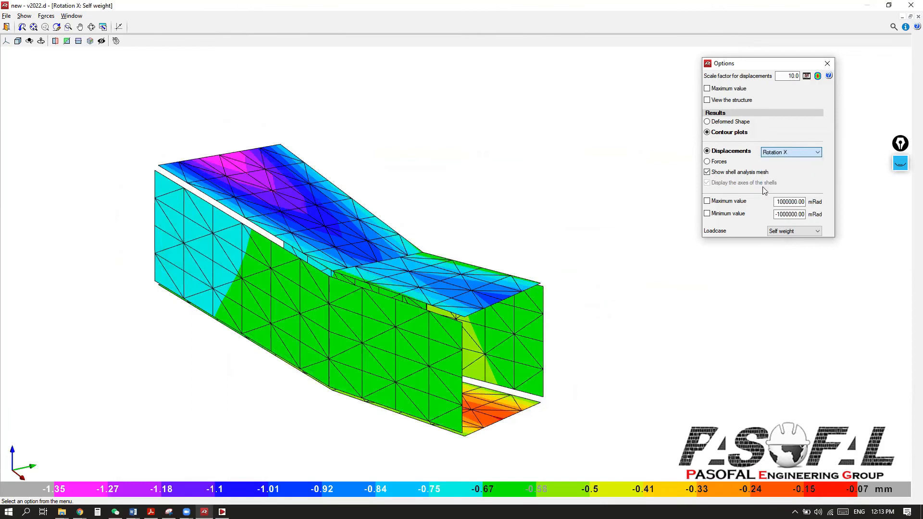
click(783, 152)
click(780, 159)
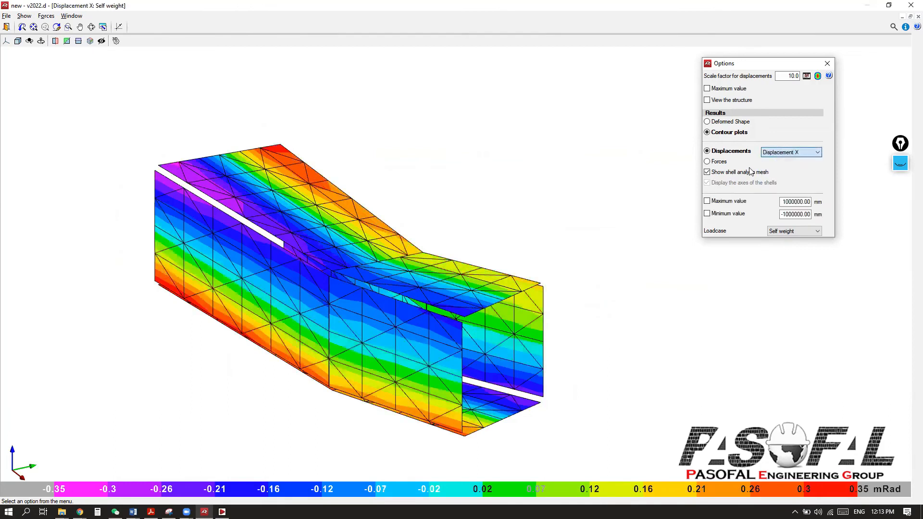
- Switch the contour plots to forces and go through Axial X, Axial Y and Axial XY under self weight
click(718, 162)
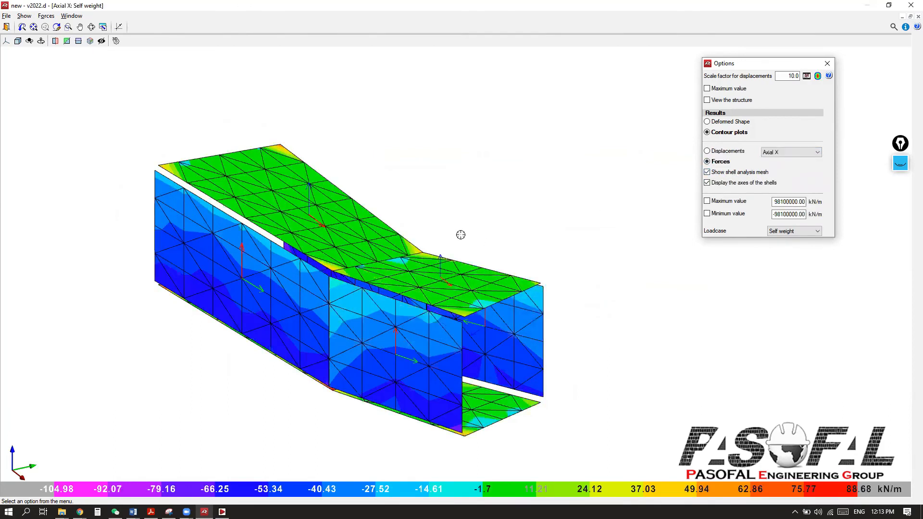
click(792, 152)
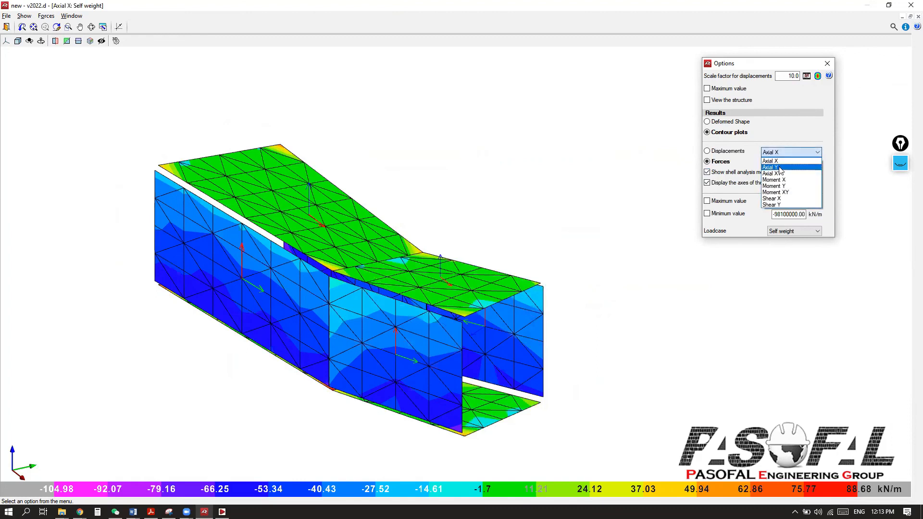
click(772, 168)
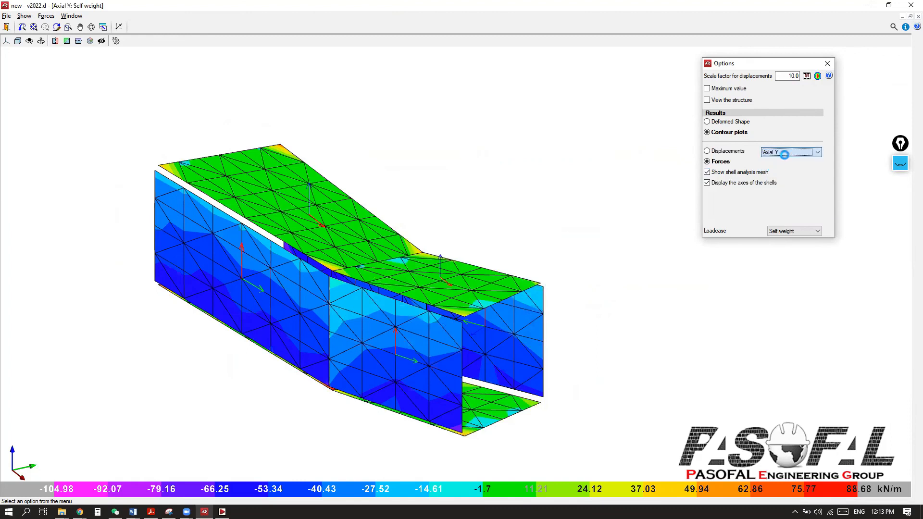
click(786, 154)
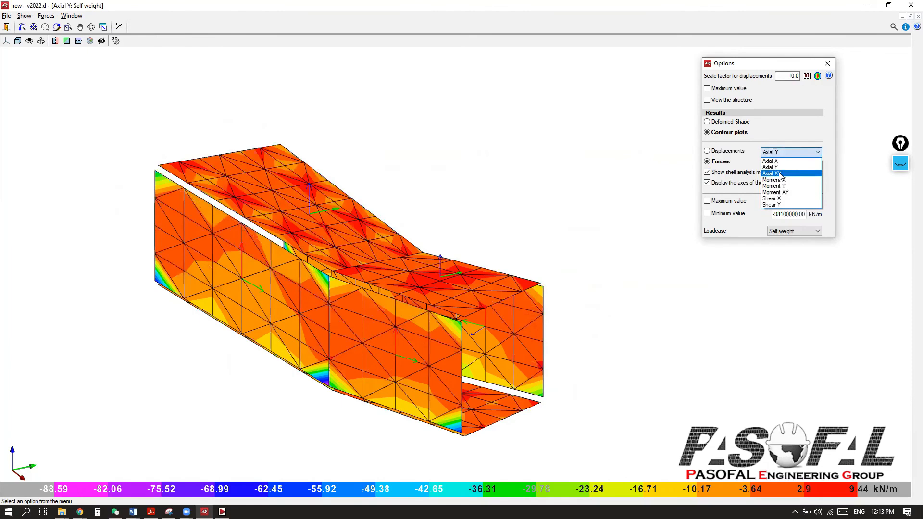
click(791, 173)
- View the self-weight bending moment contour plots for Moment X and Moment Y
click(794, 155)
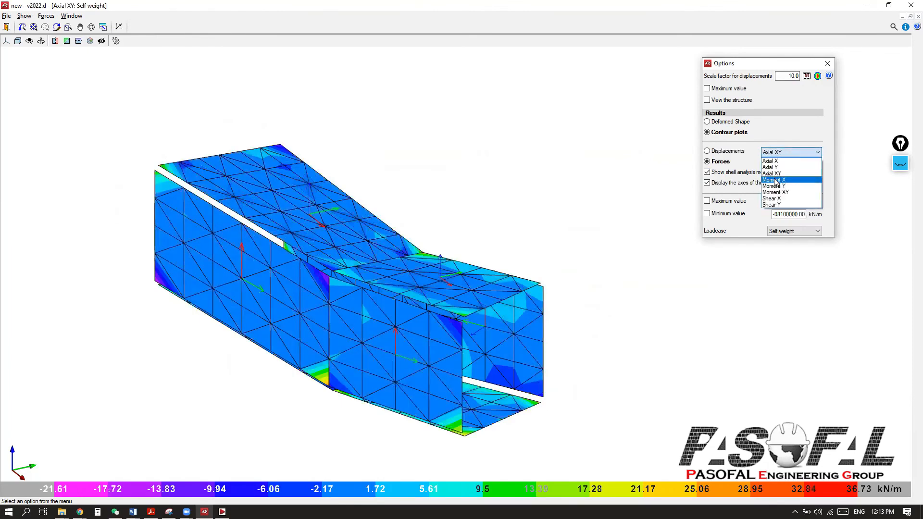
click(794, 177)
click(795, 154)
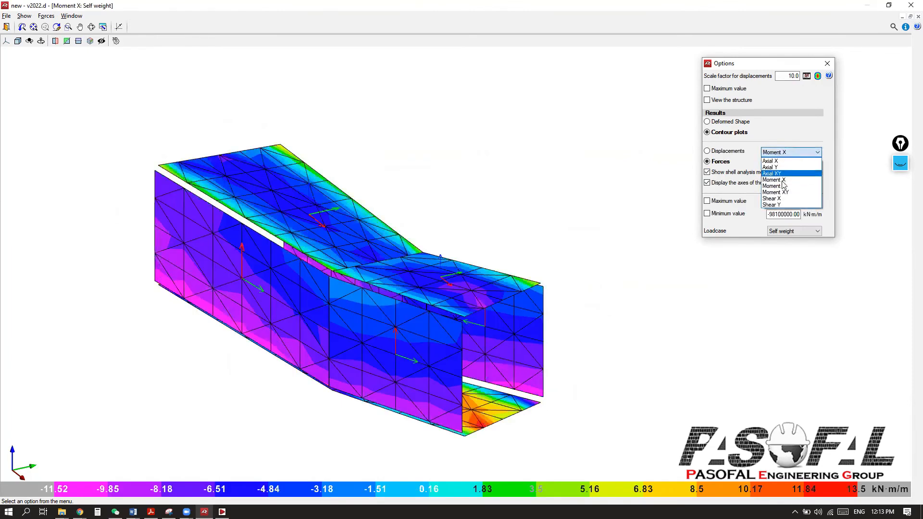
click(783, 184)
- View the self-weight Shear X and Shear Y contour plots, and return to Axial X
click(790, 153)
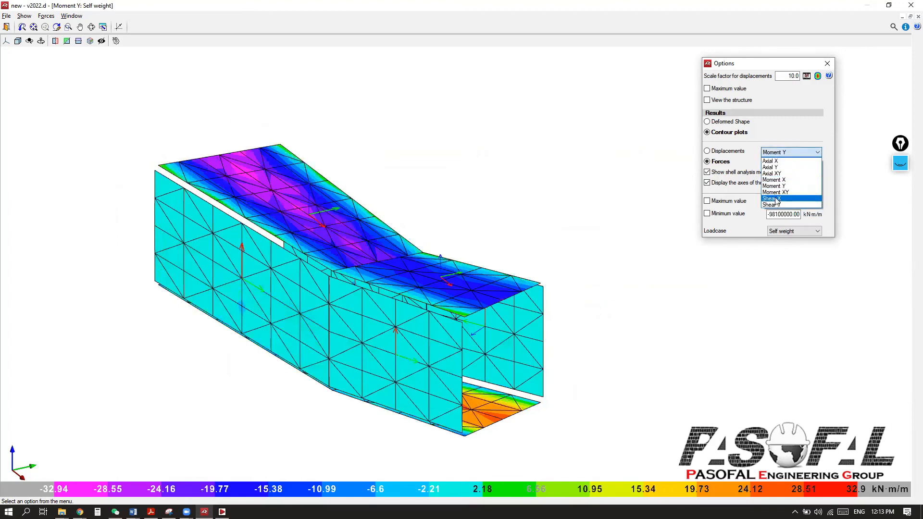
click(777, 197)
click(775, 152)
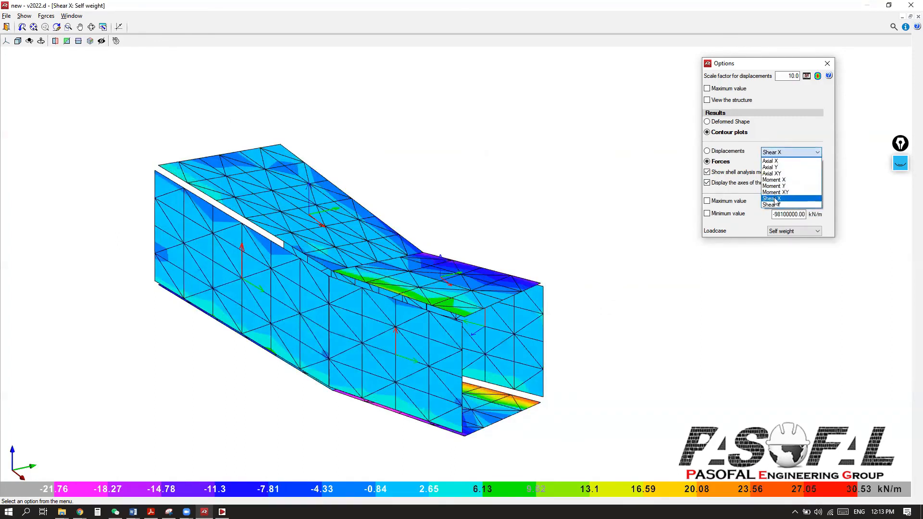
click(775, 202)
click(798, 152)
click(771, 161)
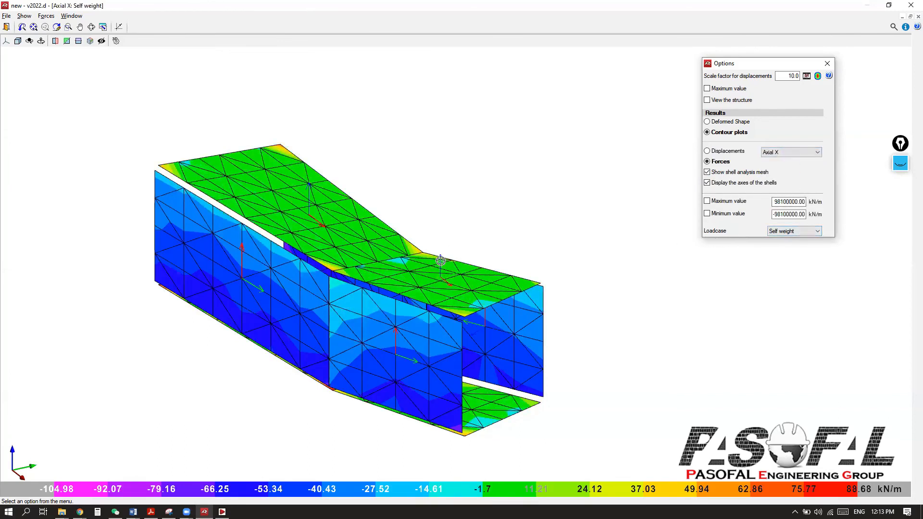
- Show the Axial X contours for the Truck 1 position 1 loadcase, and switch the plotted force to Moment X
click(799, 232)
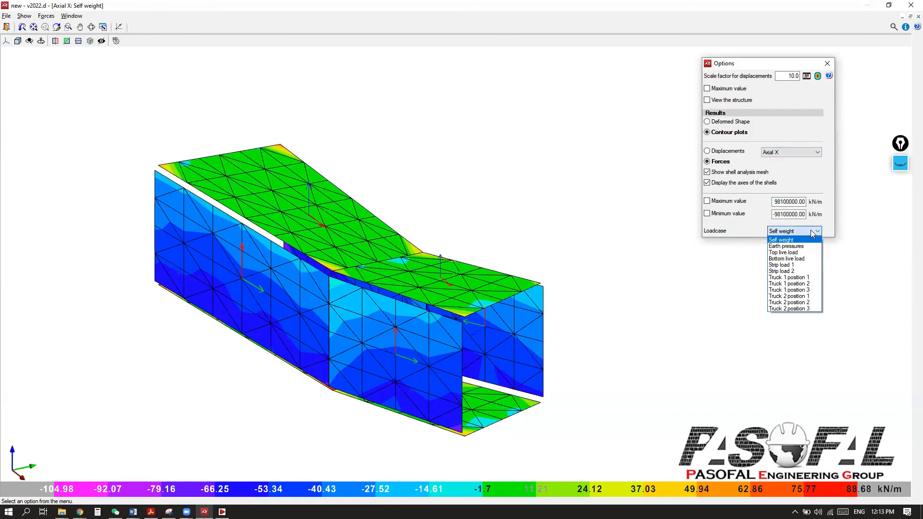
click(788, 277)
scroll(421, 212, down, 2)
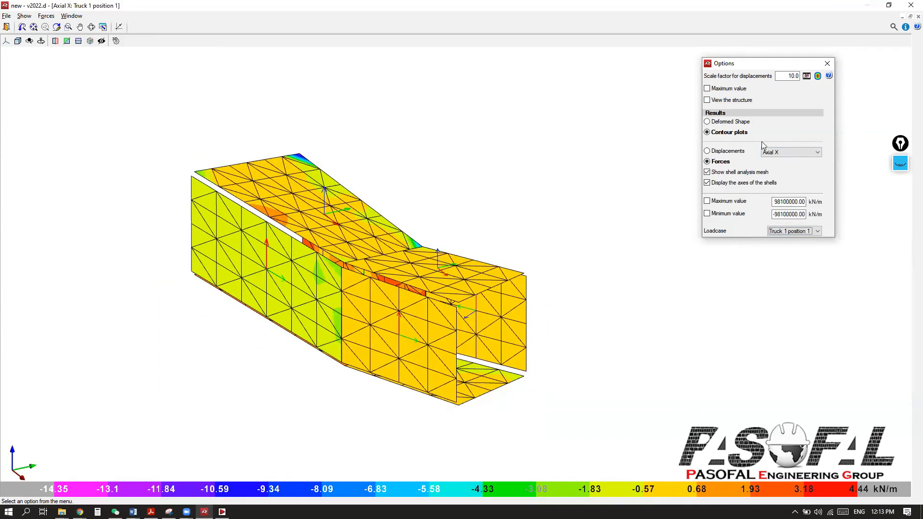
scroll(416, 254, up, 1)
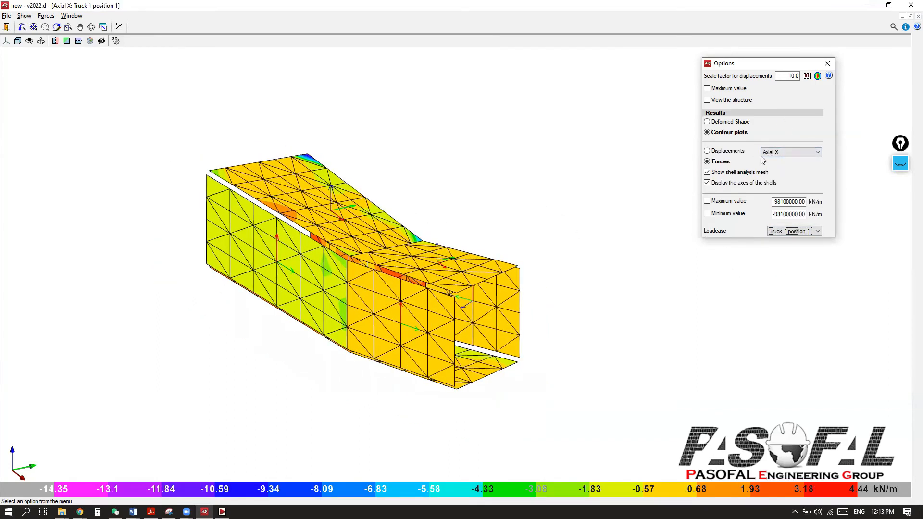
click(791, 152)
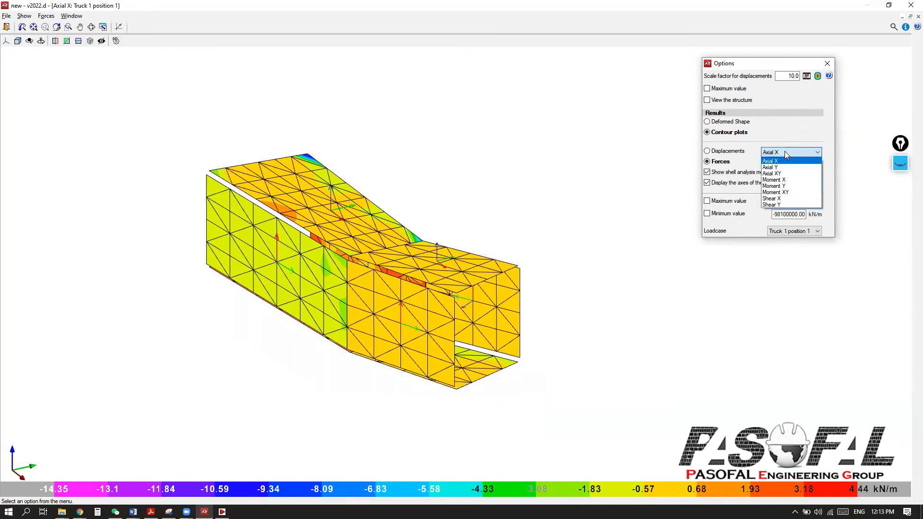
click(779, 180)
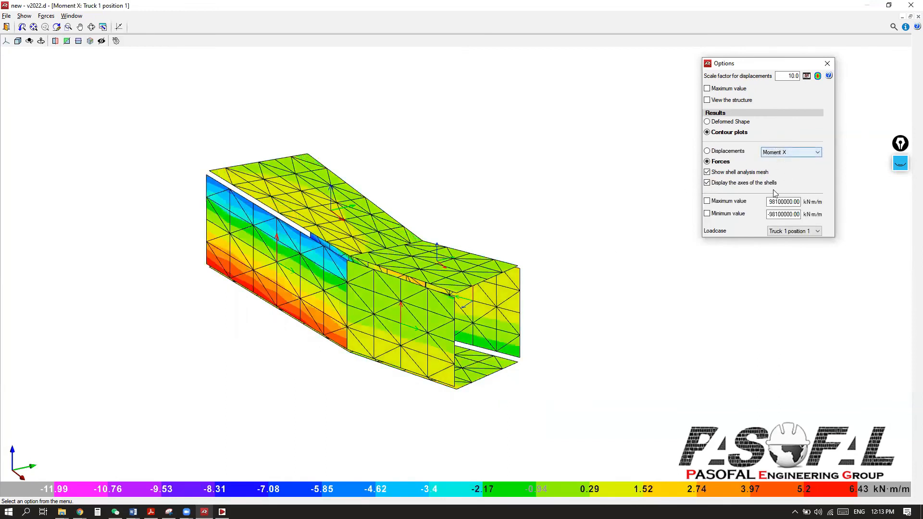
- Compare the Moment X contours for Truck 1 positions 2 and 3 and Truck 2 positions 1 to 3
click(818, 232)
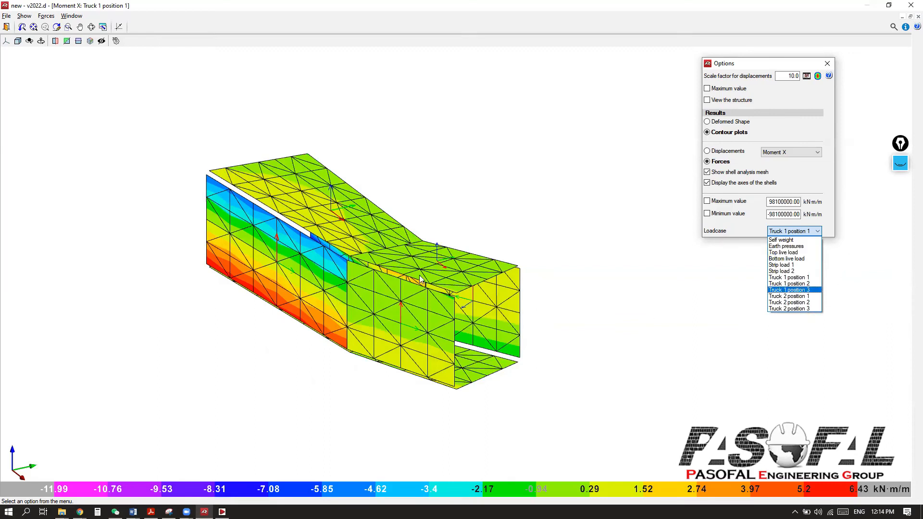
click(800, 278)
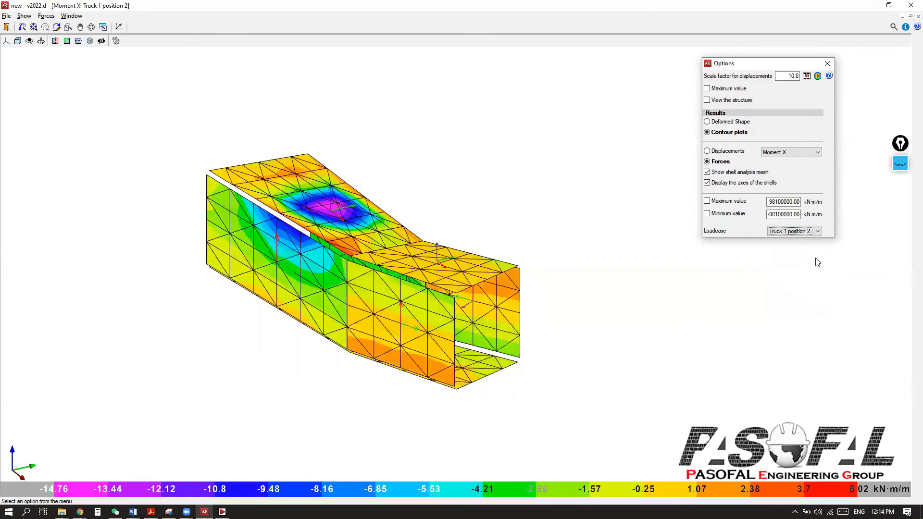
key(Down)
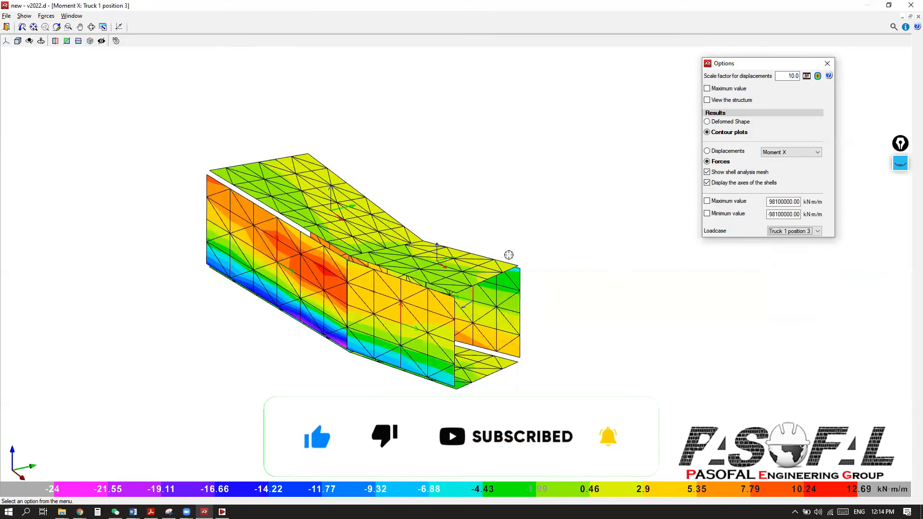
key(Down)
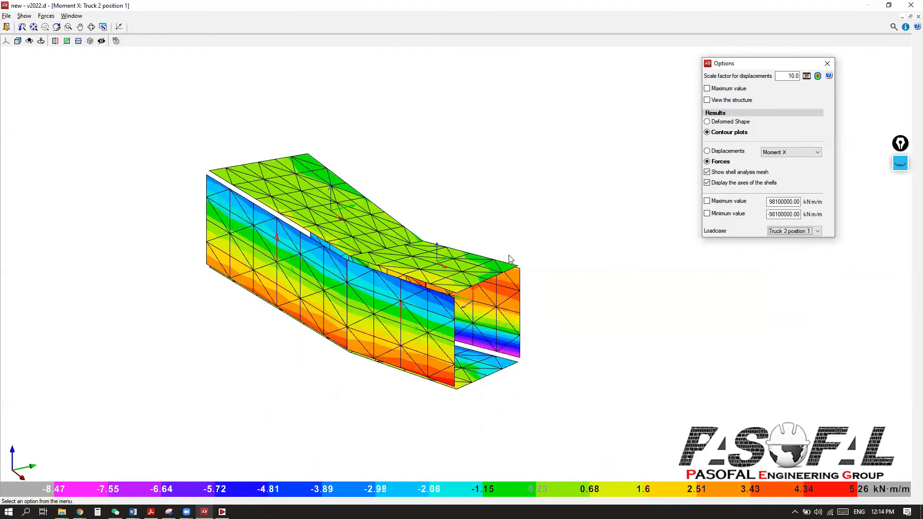
key(Down)
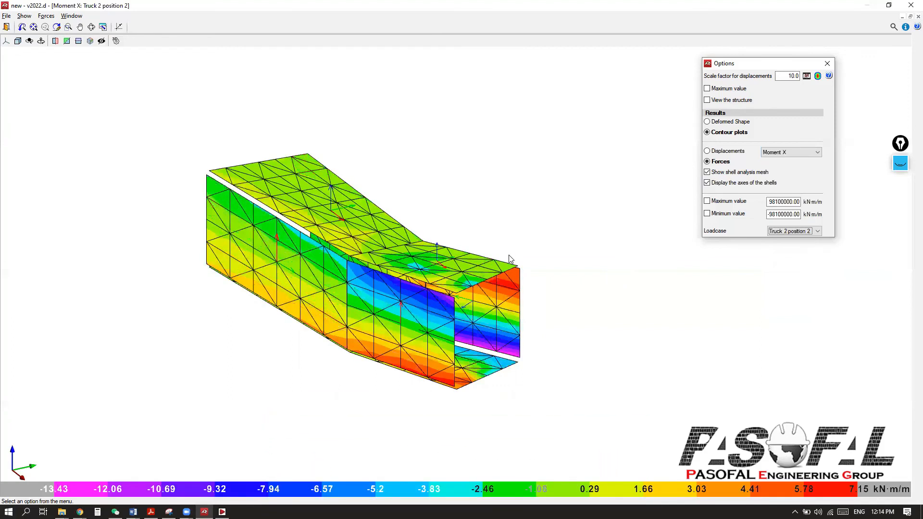
key(Down)
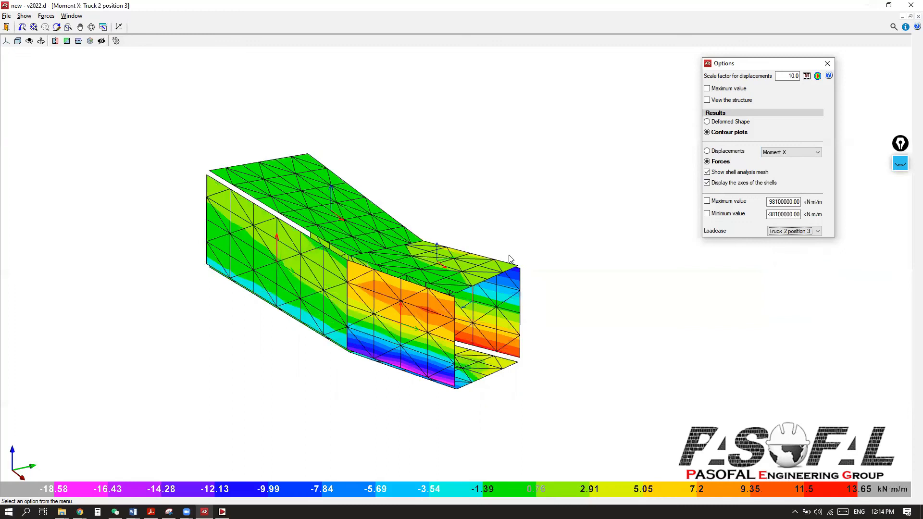
- Watch the displacement animation of the Truck 2 position 3 loadcase, and close it to return to the Moment X contours
click(808, 77)
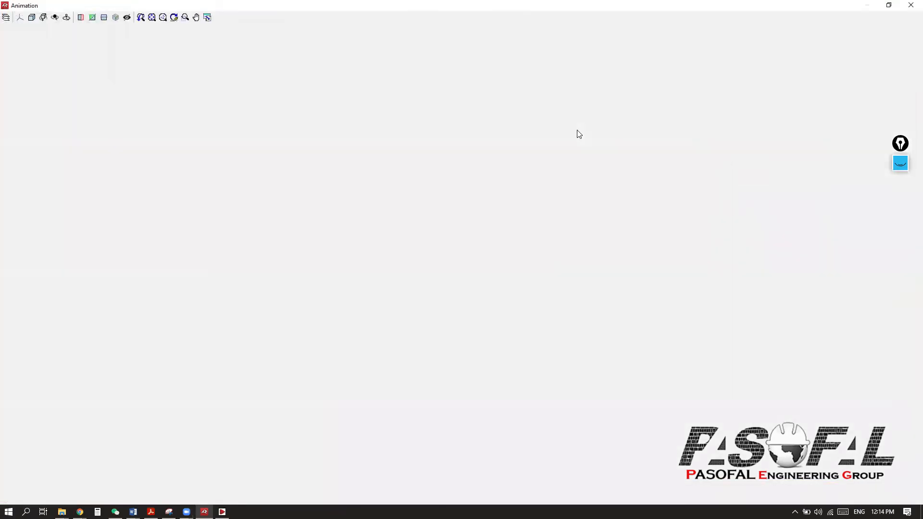
scroll(476, 238, up, 3)
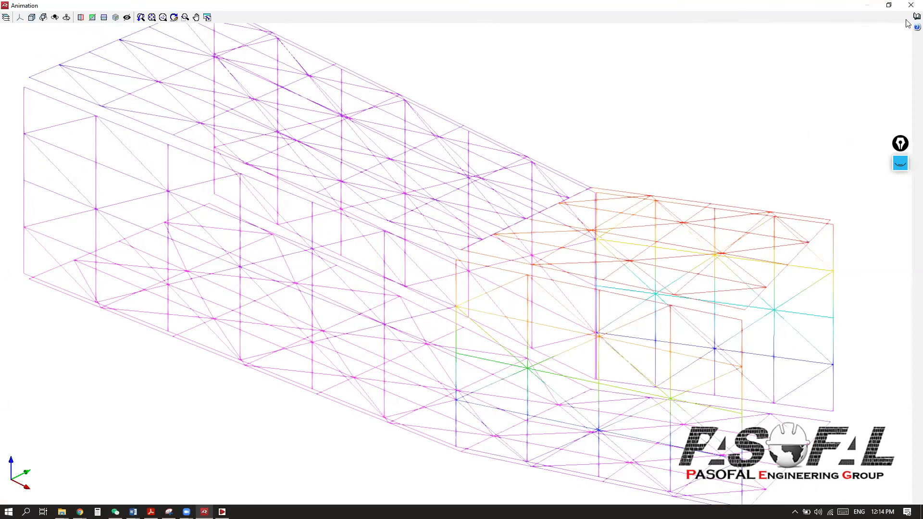
click(911, 5)
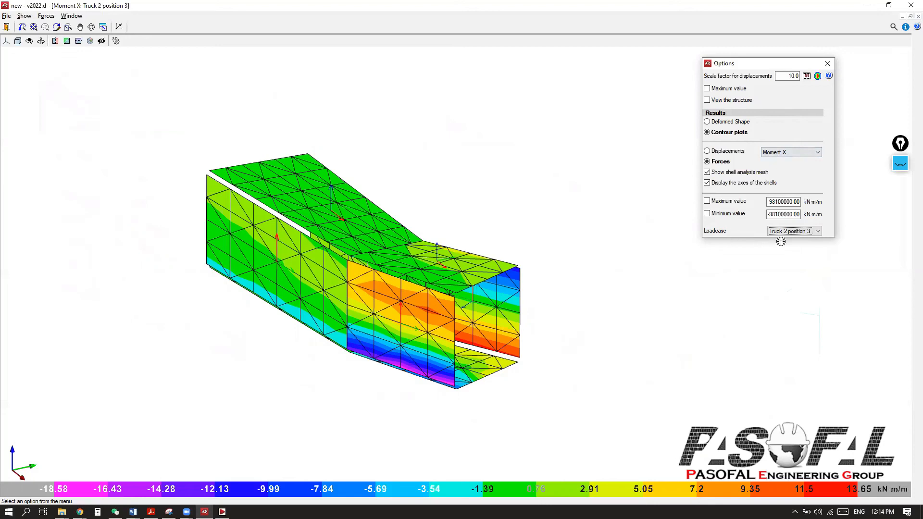
click(811, 232)
click(811, 231)
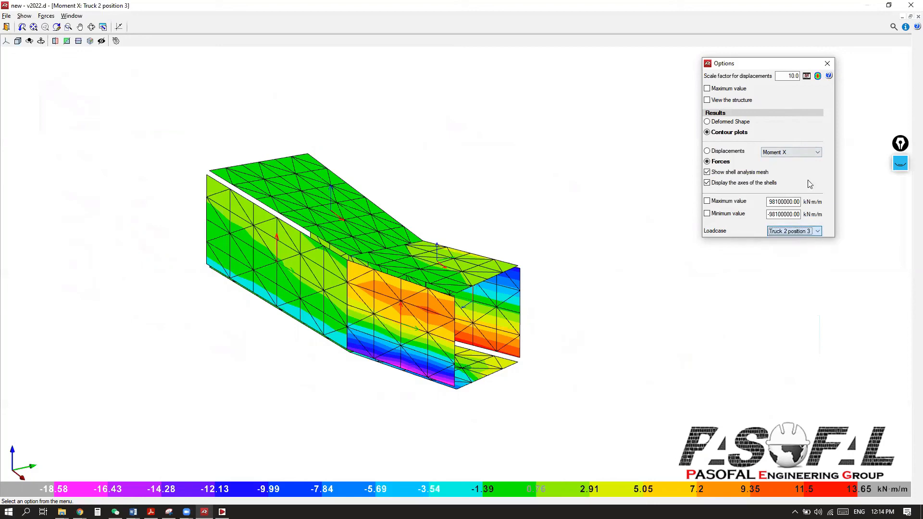
- Try the continuous magenta-to-red colour range on the contour plots, and replace it with the continuous range running from dark red through white to red
click(818, 77)
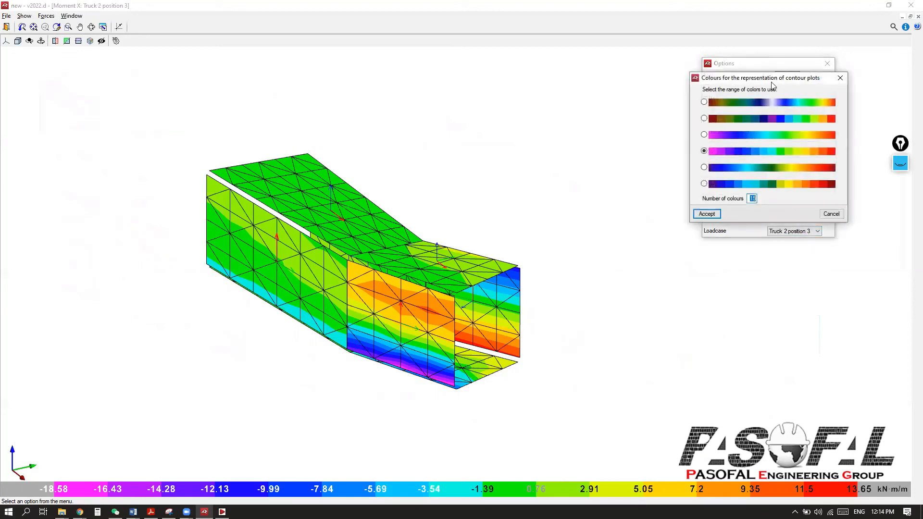
drag(770, 83, 512, 74)
click(448, 127)
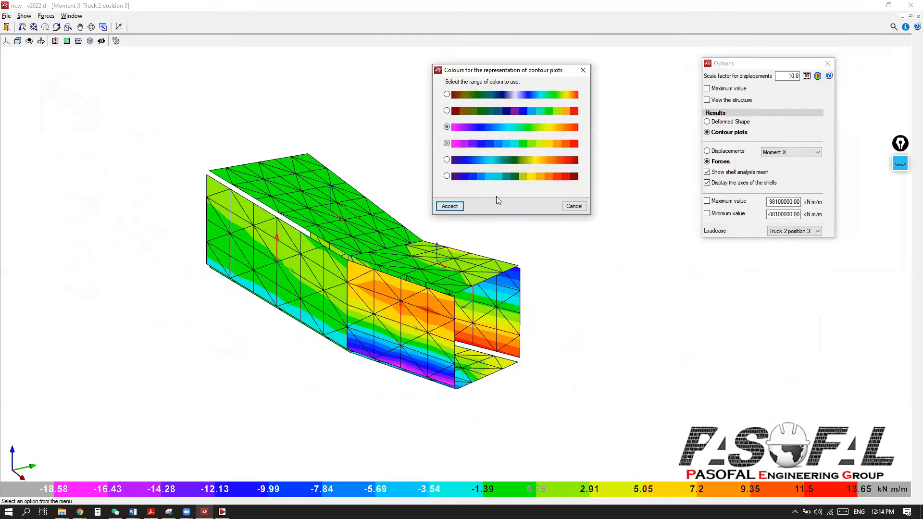
click(450, 206)
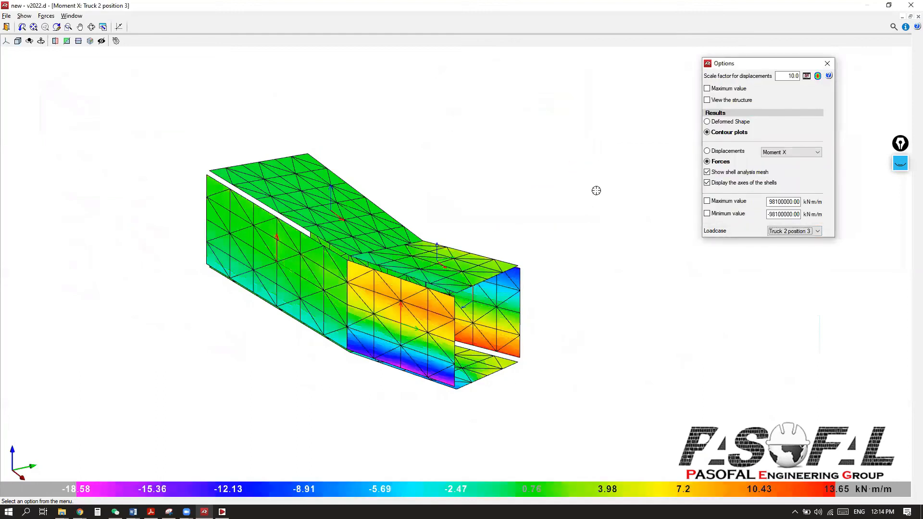
click(818, 77)
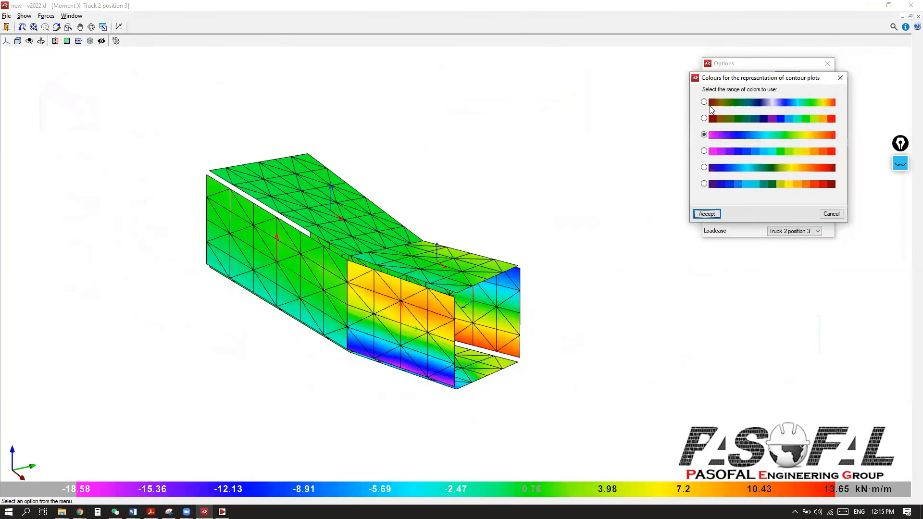
click(707, 214)
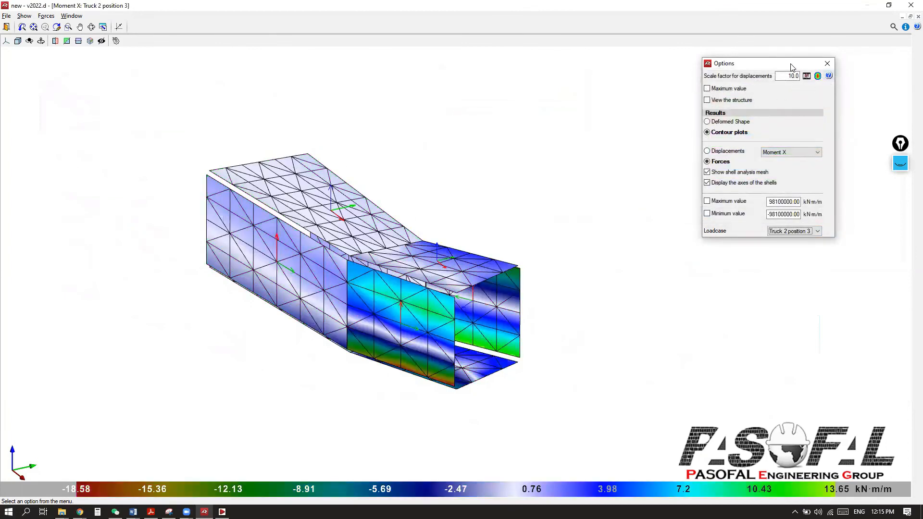
- Show the deformed shape of the culvert for the Truck 1 position 2 loadcase in place of the Moment X contours
drag(793, 68, 709, 65)
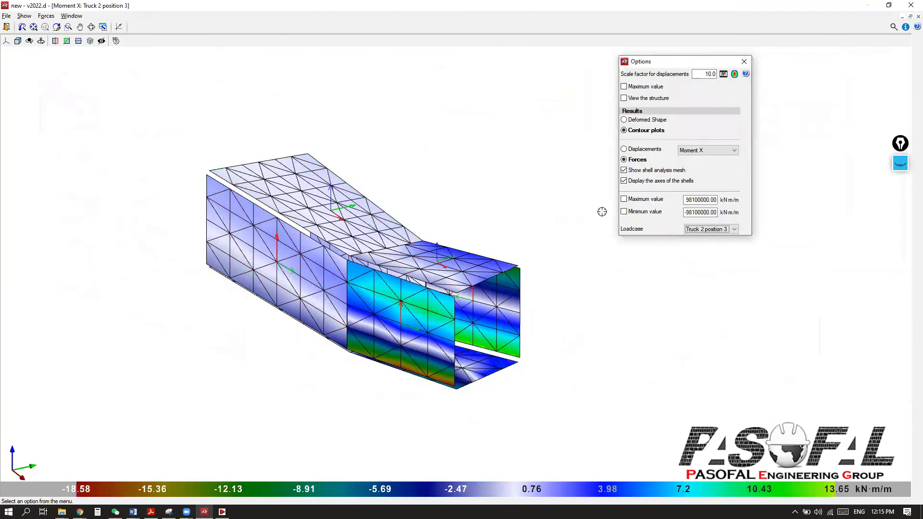
click(650, 120)
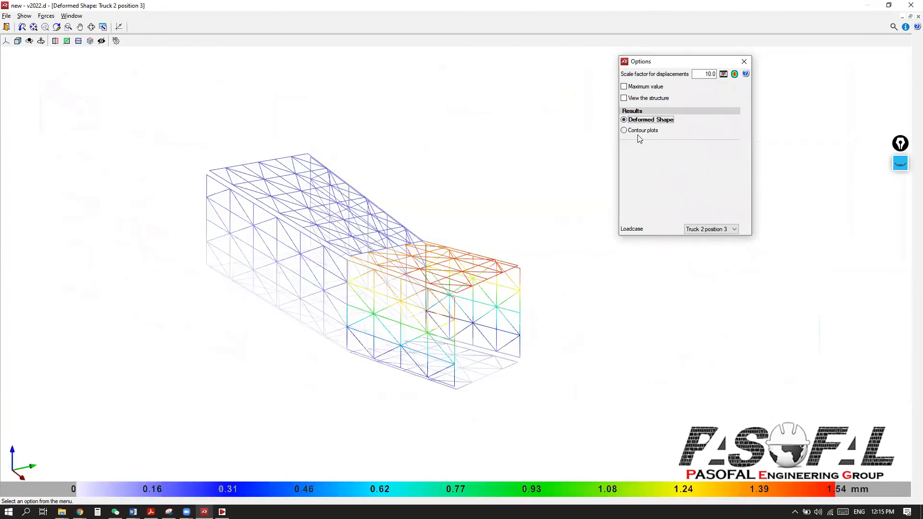
click(724, 225)
click(705, 284)
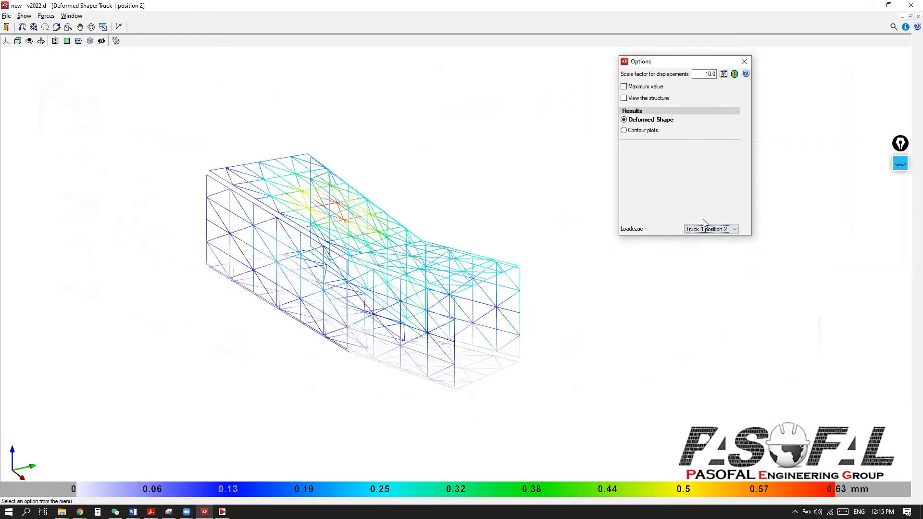
- Try a displacement scale factor of 100 on the deformed shape, and raise it to 1000
double_click(707, 74)
text(100)
key(Tab)
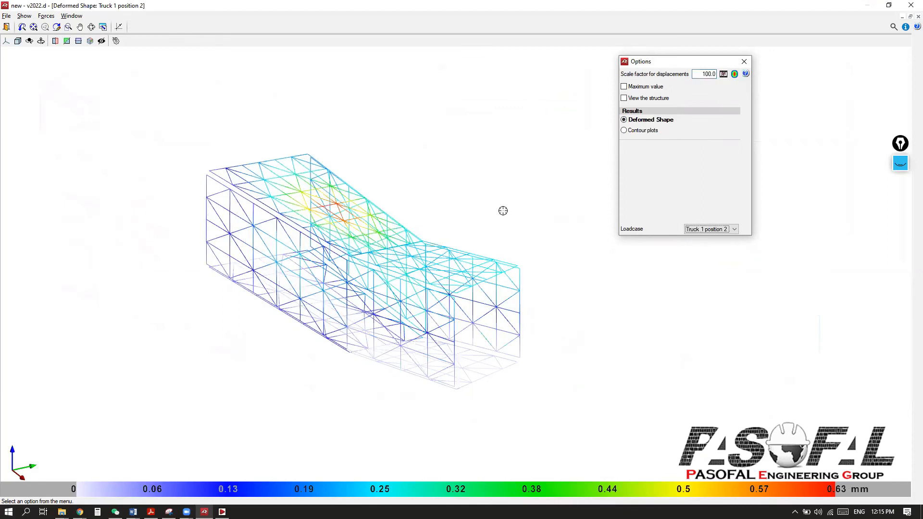
double_click(695, 77)
text(1)
key(Tab)
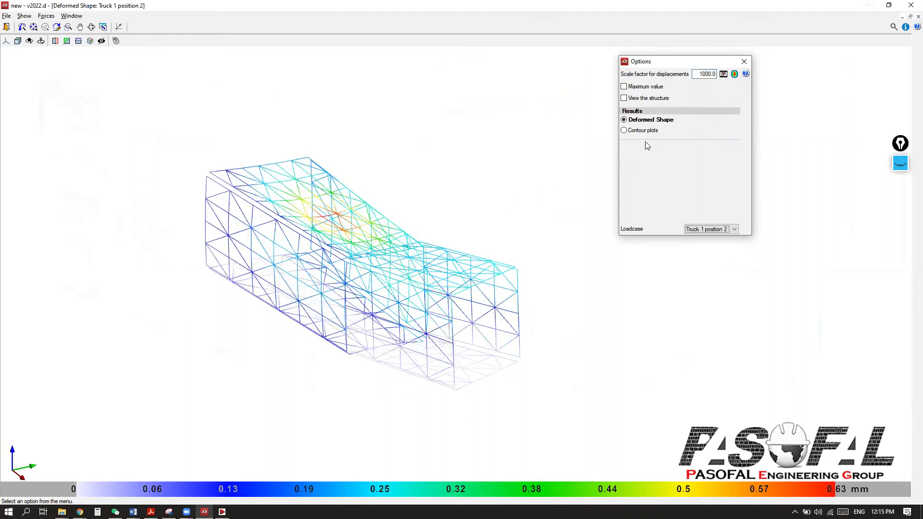
- Watch the Truck 1 position 2 displacement animation from the culvert's end and up close, and close it together with the display options
click(724, 74)
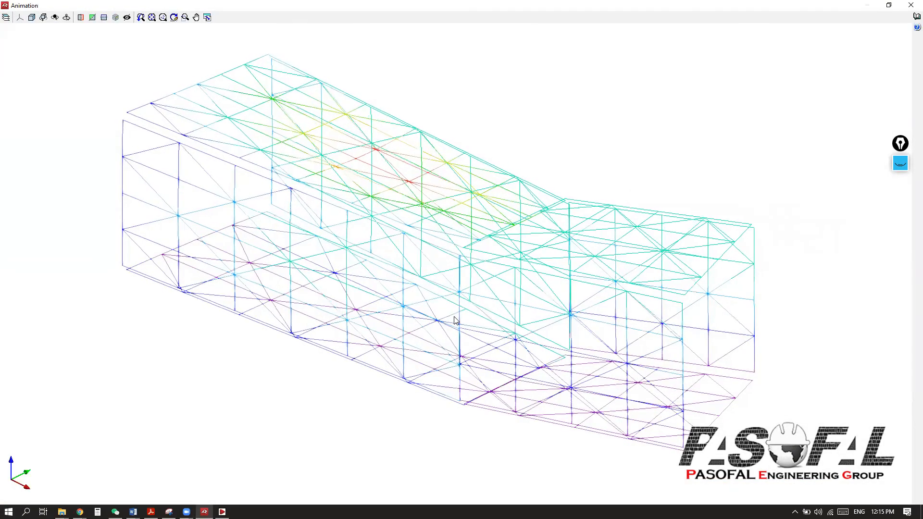
scroll(528, 315, up, 1)
scroll(529, 317, down, 2)
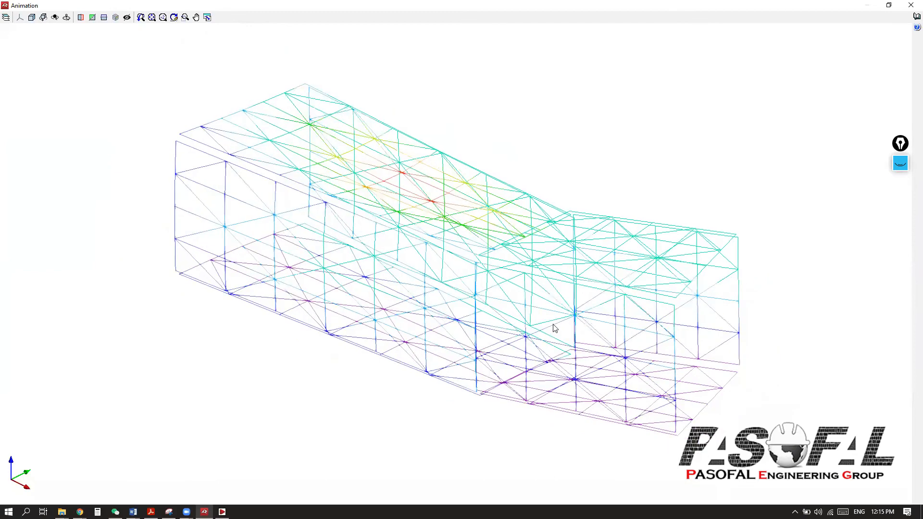
mouse_move(519, 326)
middle_down()
mouse_move(493, 326)
mouse_move(455, 304)
mouse_move(418, 297)
mouse_move(419, 304)
mouse_move(423, 299)
middle_up()
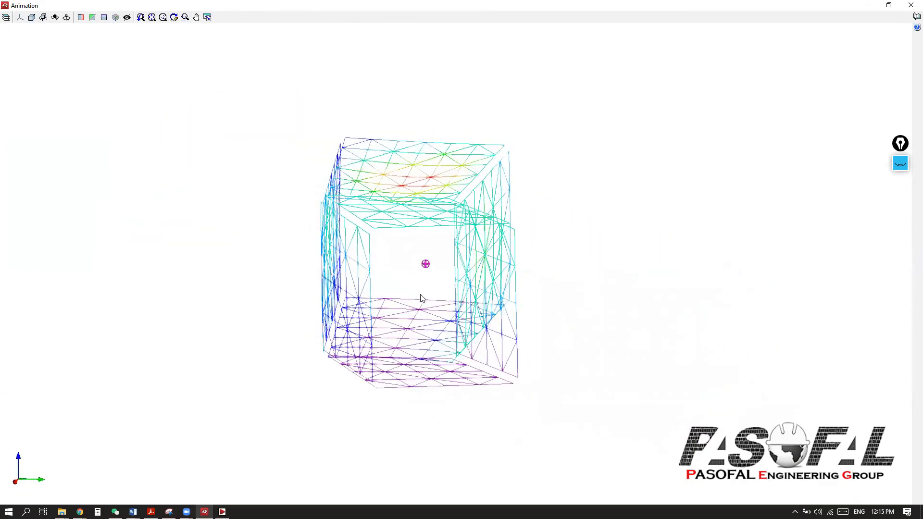
scroll(422, 208, up, 5)
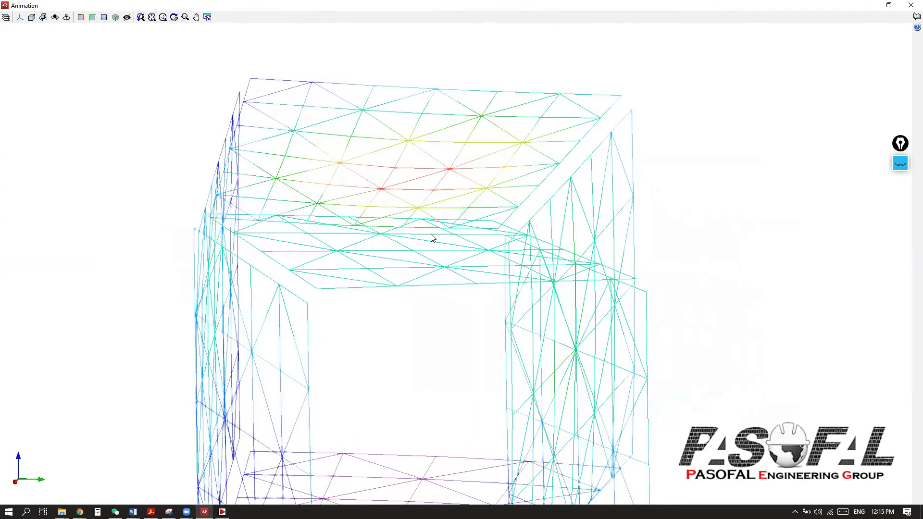
scroll(427, 325, down, 3)
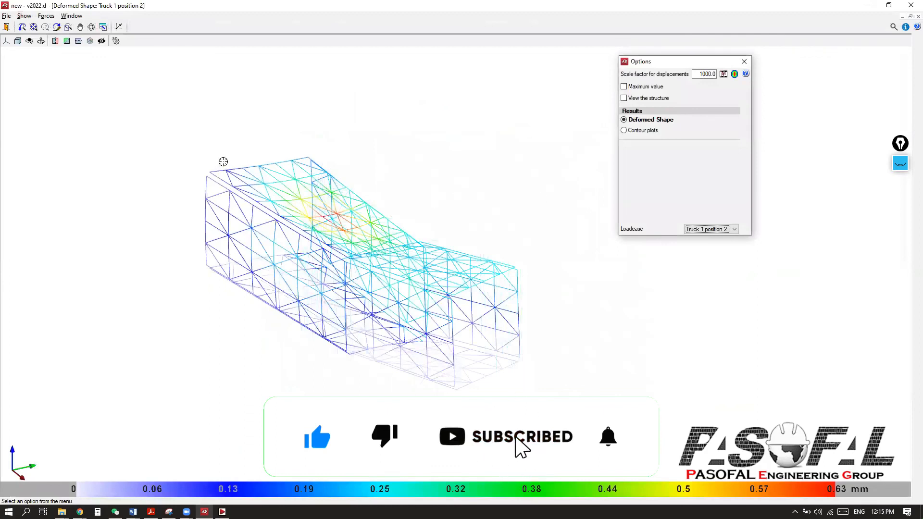
click(745, 63)
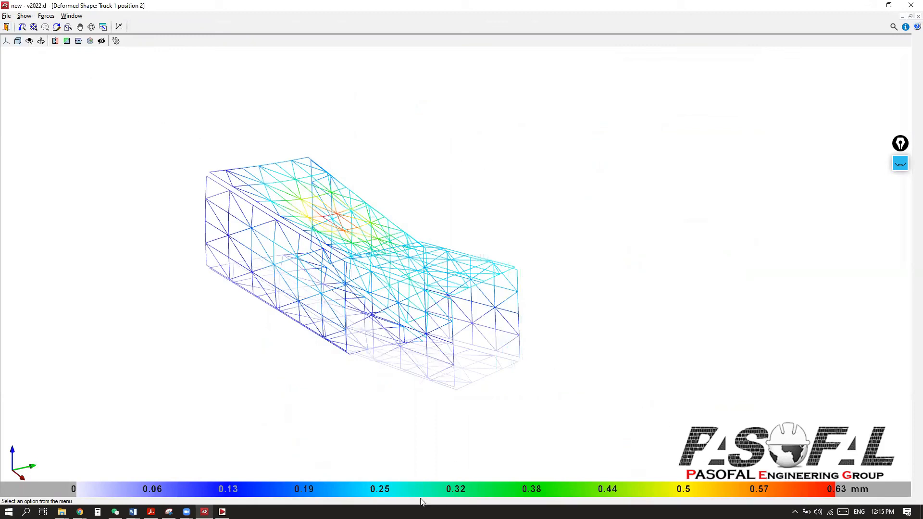
- Consult the displacement values at several points on the deformed mesh of the culvert
key(ctrl)
key(ctrl)
click(46, 16)
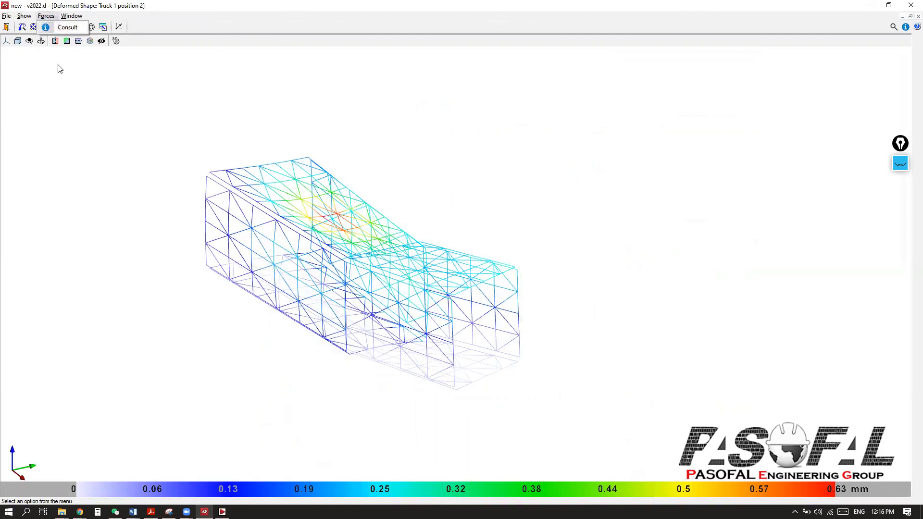
click(67, 28)
mouse_move(310, 254)
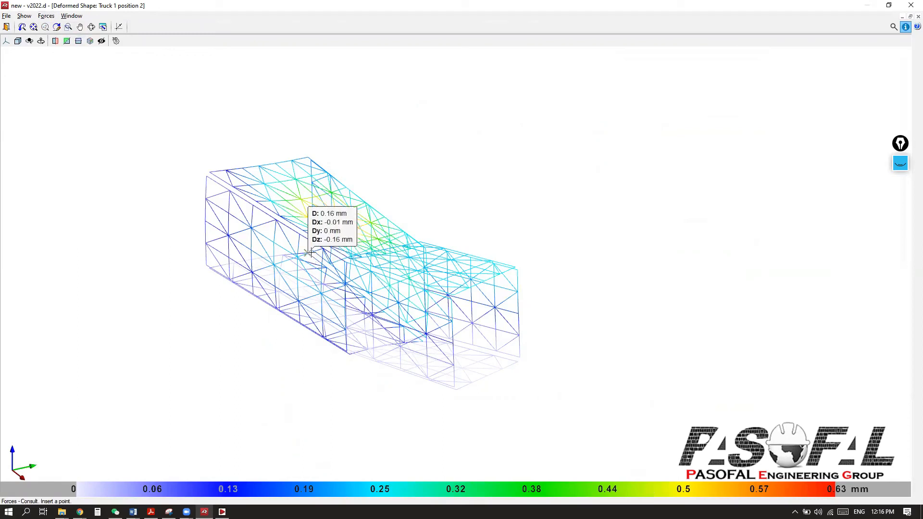
scroll(309, 235, up, 3)
click(47, 17)
click(67, 27)
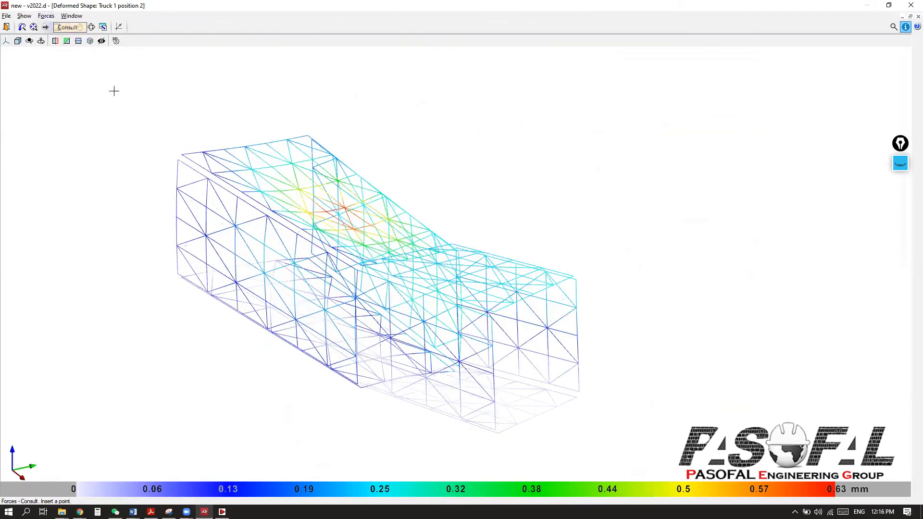
click(300, 190)
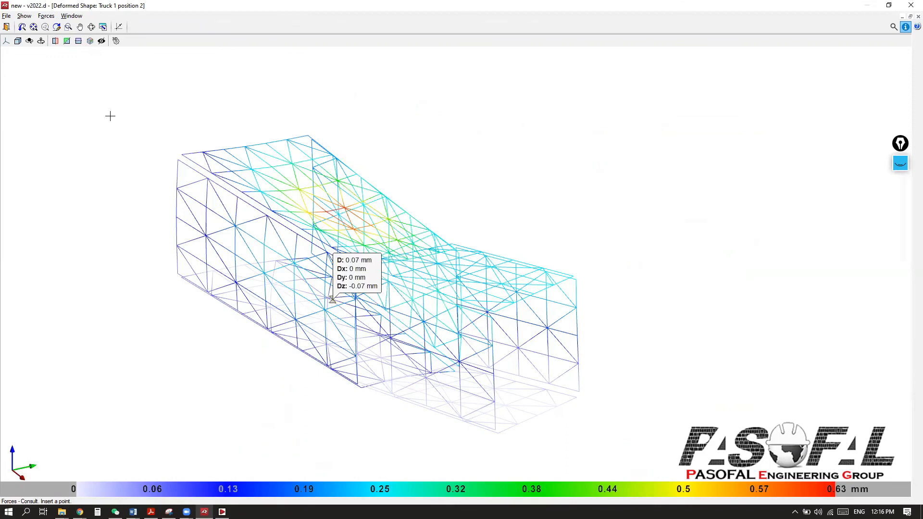
- Reopen the display options and show the Moment X contour plot for the Truck 1 position 2 loadcase
click(26, 19)
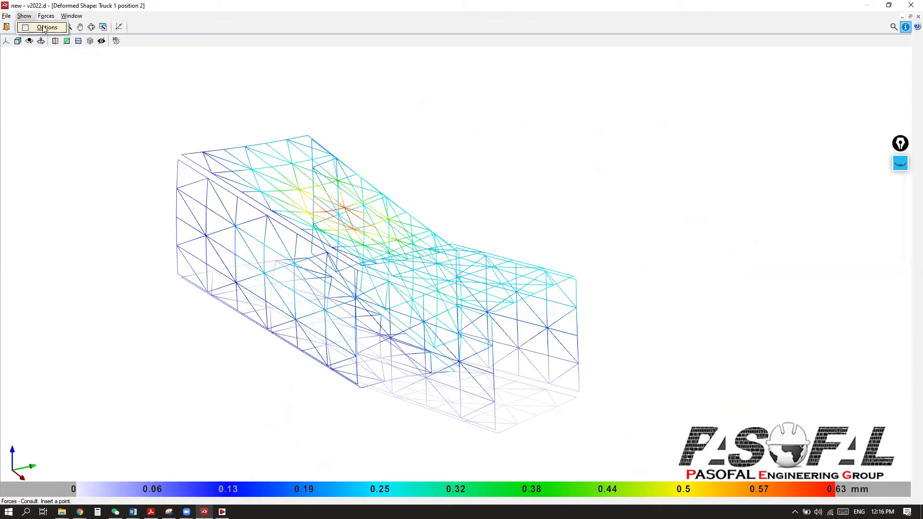
click(47, 27)
drag(678, 63, 708, 77)
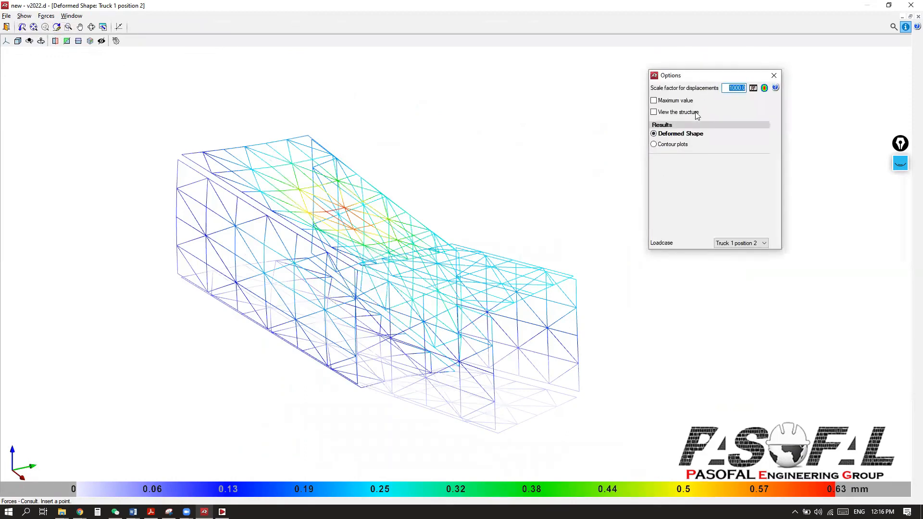
click(668, 146)
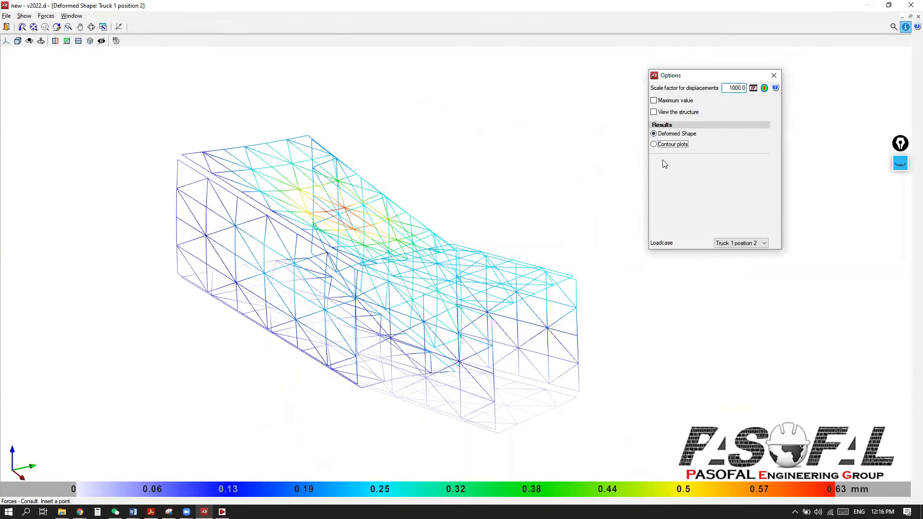
click(743, 169)
click(744, 168)
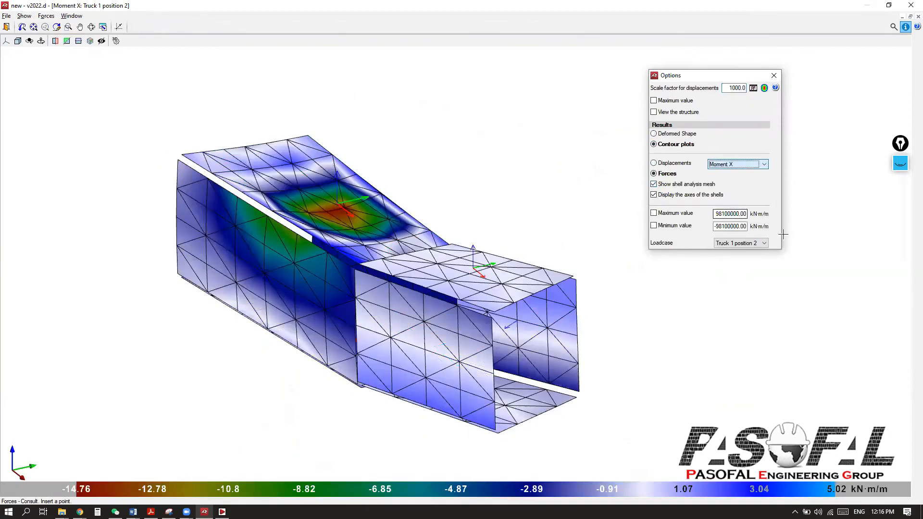
drag(718, 77, 679, 55)
- Clear the old screen annotations, and draw a pink arrow pointing down to the moment colour scale
click(900, 164)
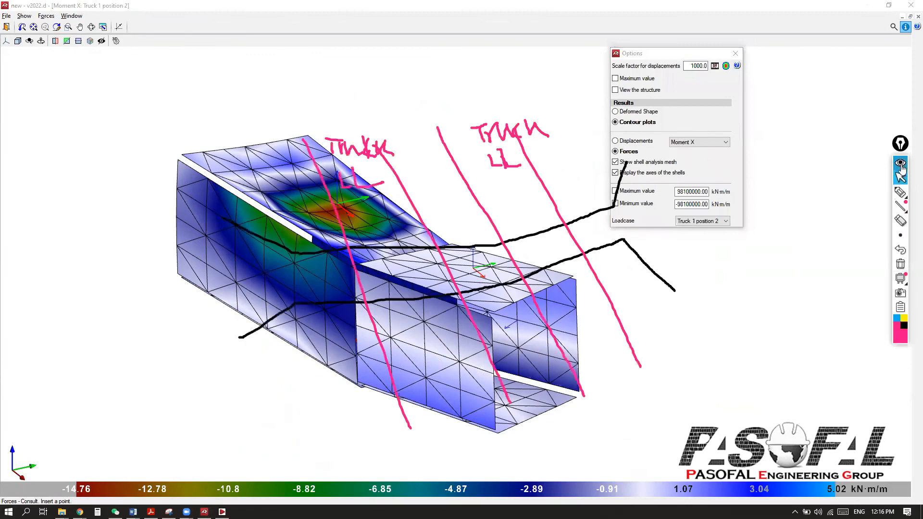
click(900, 264)
click(900, 193)
mouse_move(764, 326)
mouse_down()
mouse_move(665, 470)
mouse_move(664, 435)
mouse_up()
drag(665, 470, 712, 442)
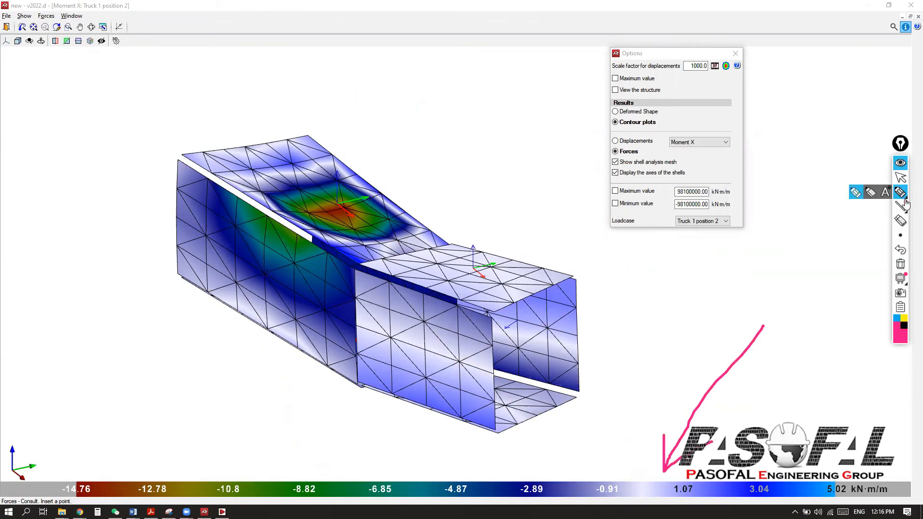
click(901, 178)
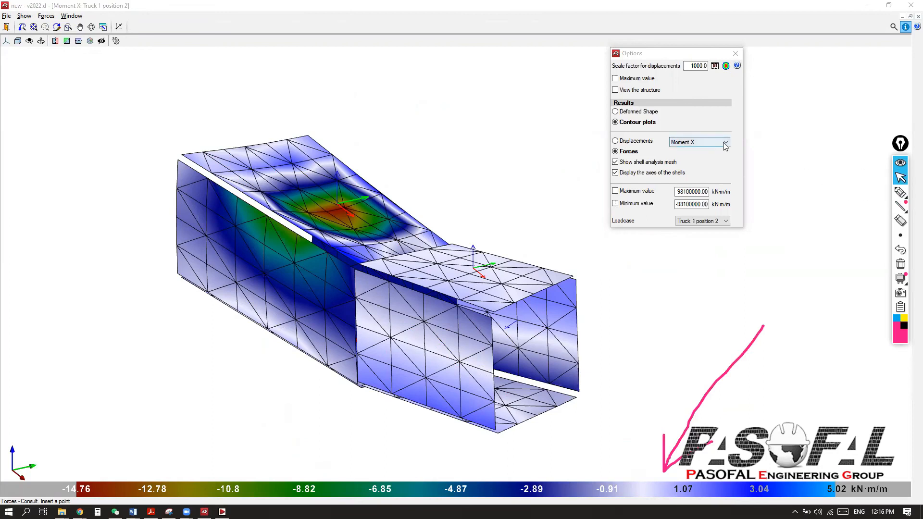
- Show the Moment Y contours for the Truck 1 position 2 loadcase, and finish the results view to return to the culvert plan
click(725, 143)
click(686, 175)
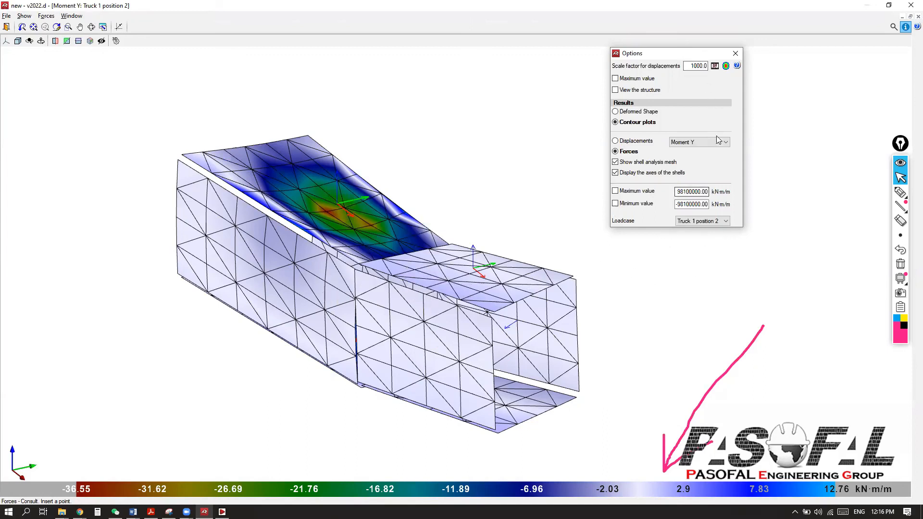
click(736, 53)
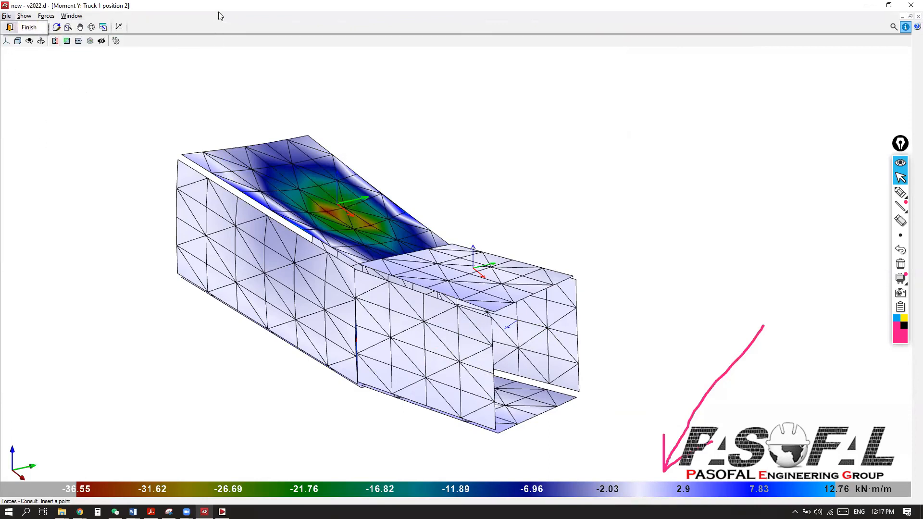
click(26, 28)
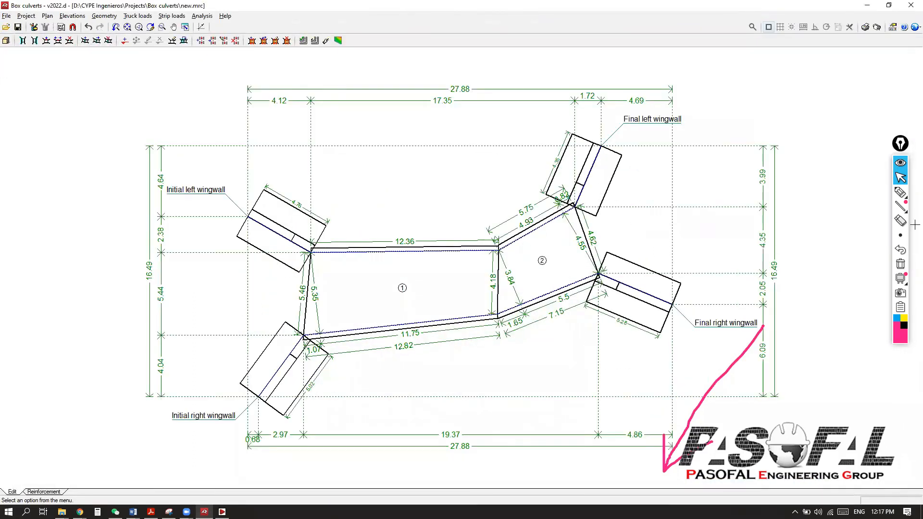
scroll(500, 287, down, 1)
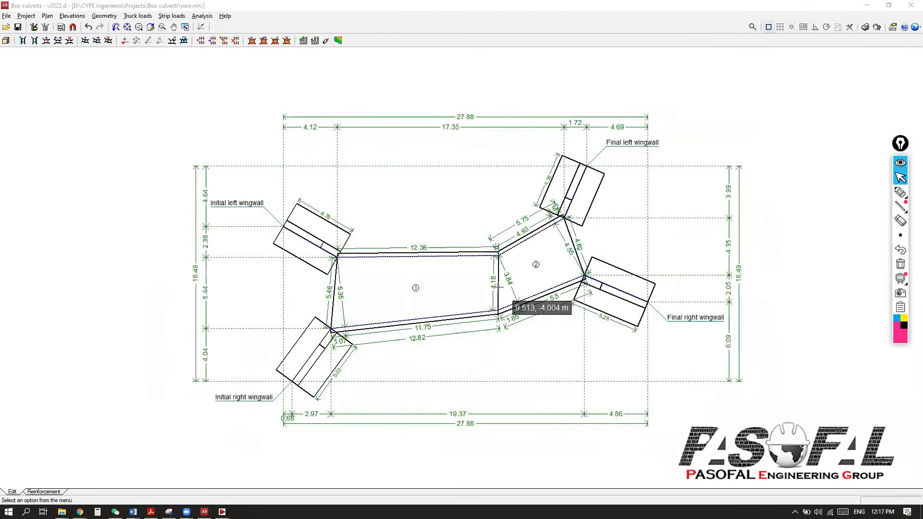
scroll(500, 287, down, 1)
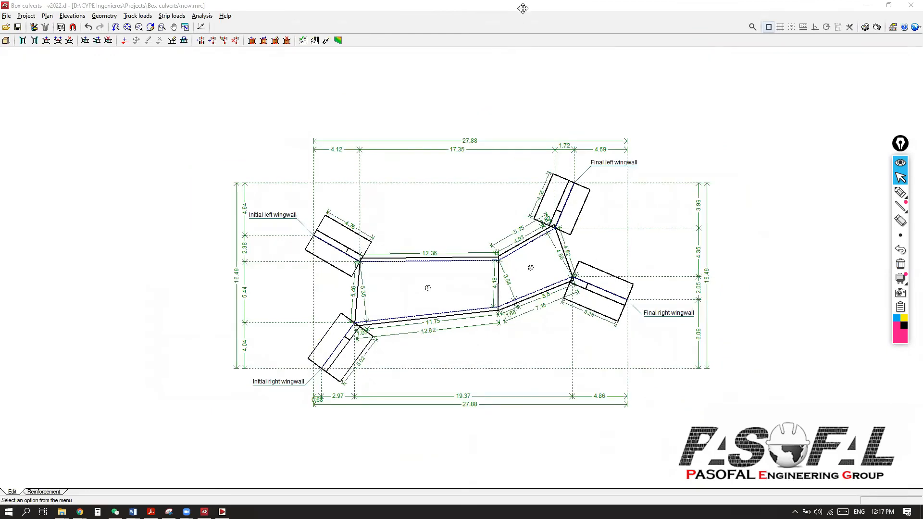